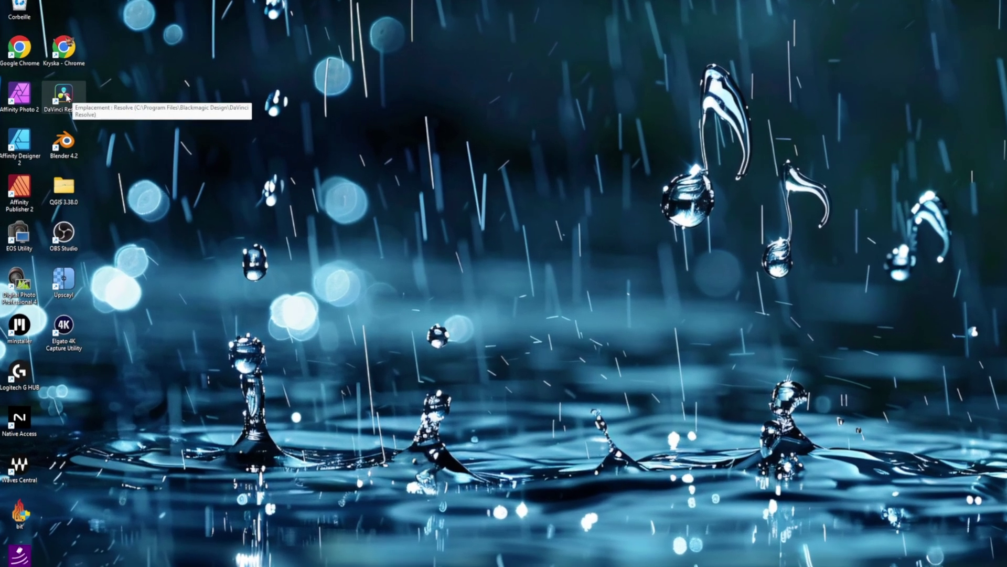
Step: Launch DaVinci Resolve and create a new project named "chef d oeuvre" in the tuto project library
double_click(63, 94)
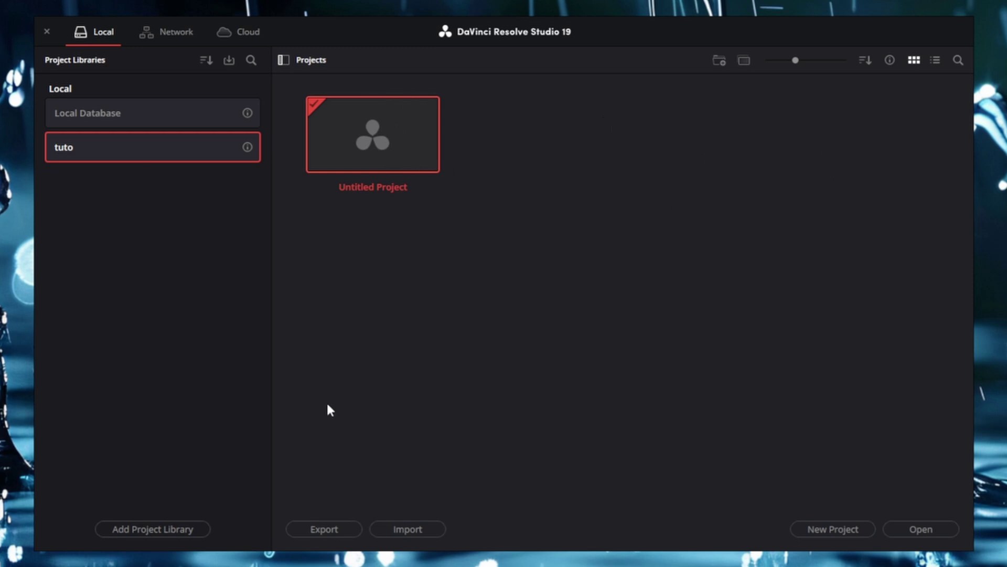
left_click(137, 114)
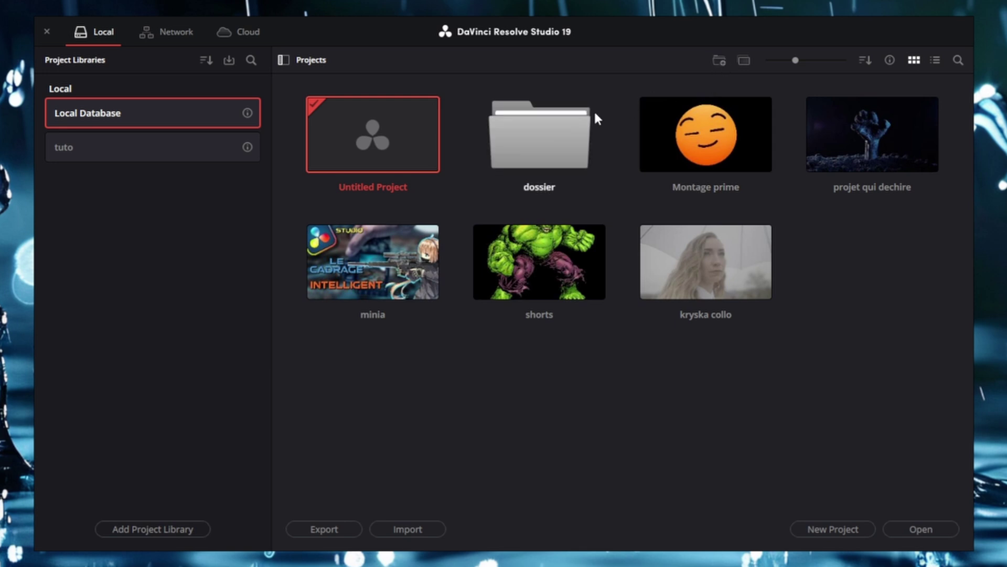
double_click(567, 142)
left_click(131, 149)
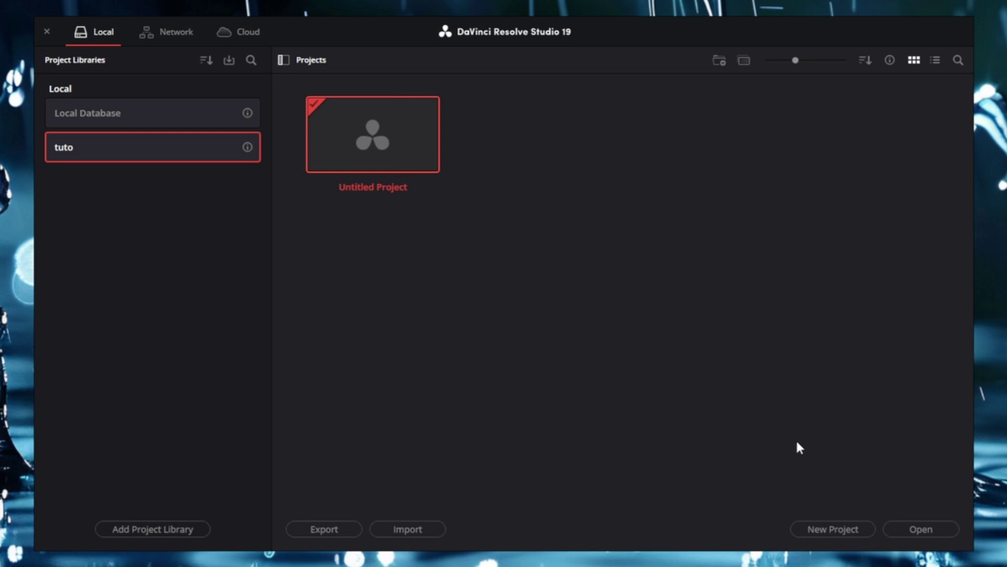
left_click(823, 529)
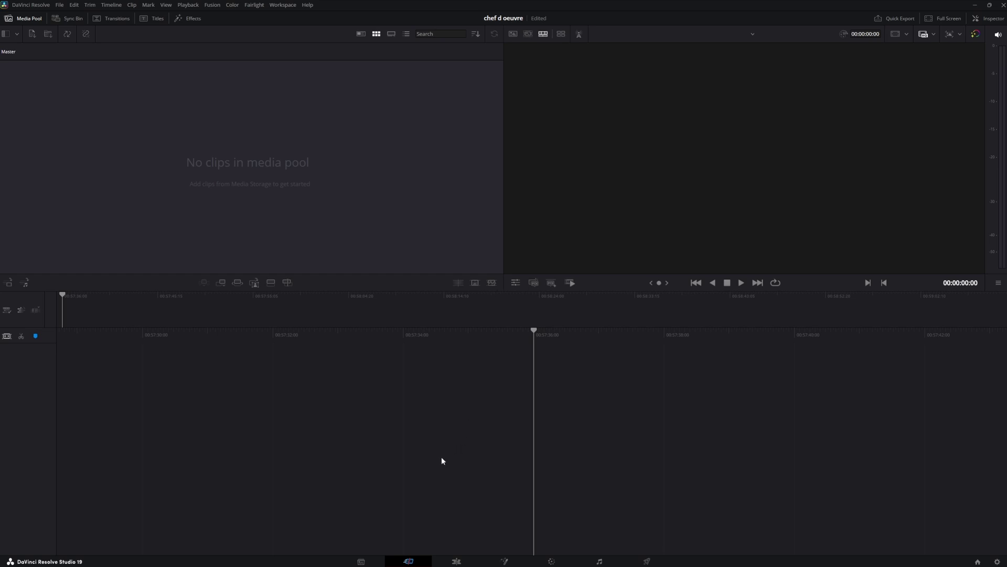
Step: Tour the Media, Cut, Edit, Fusion, Color, Fairlight and Deliver pages of the empty project
left_click(362, 560)
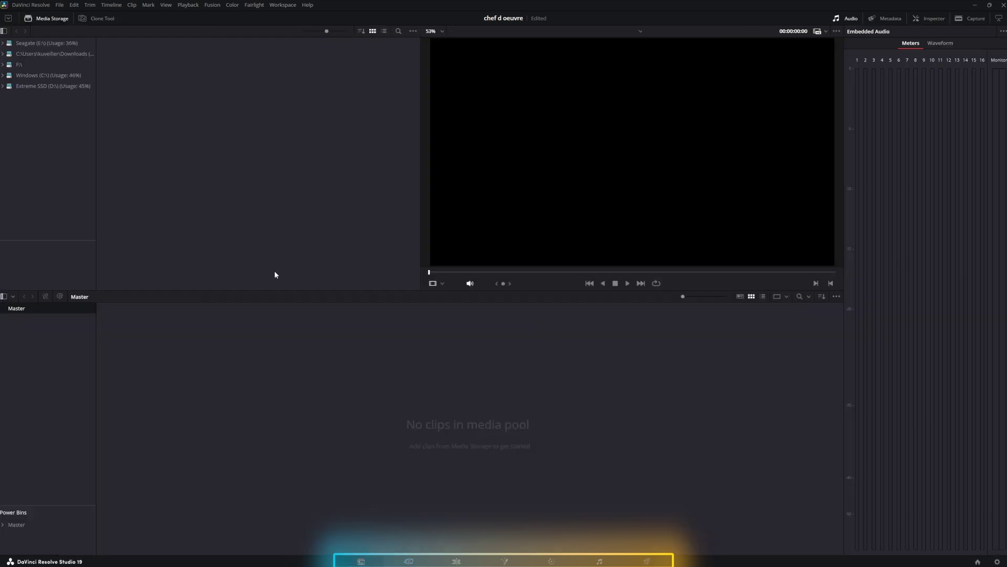
left_click(409, 560)
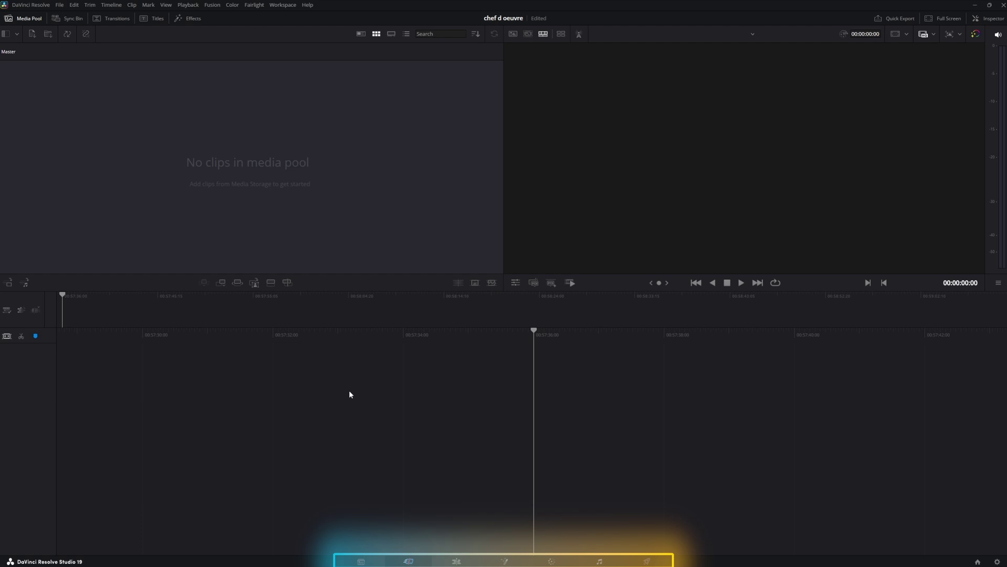
left_click(456, 561)
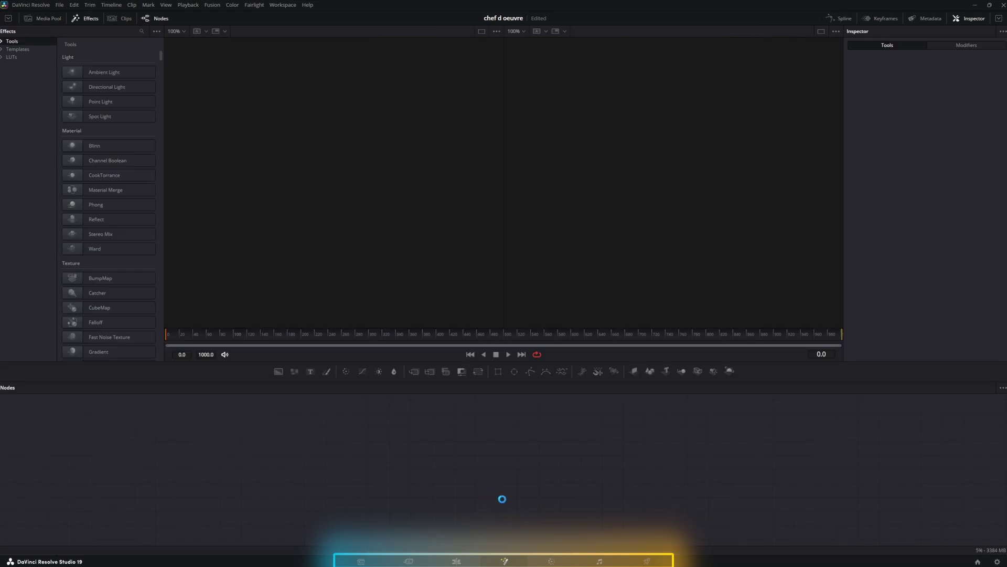
left_click(551, 561)
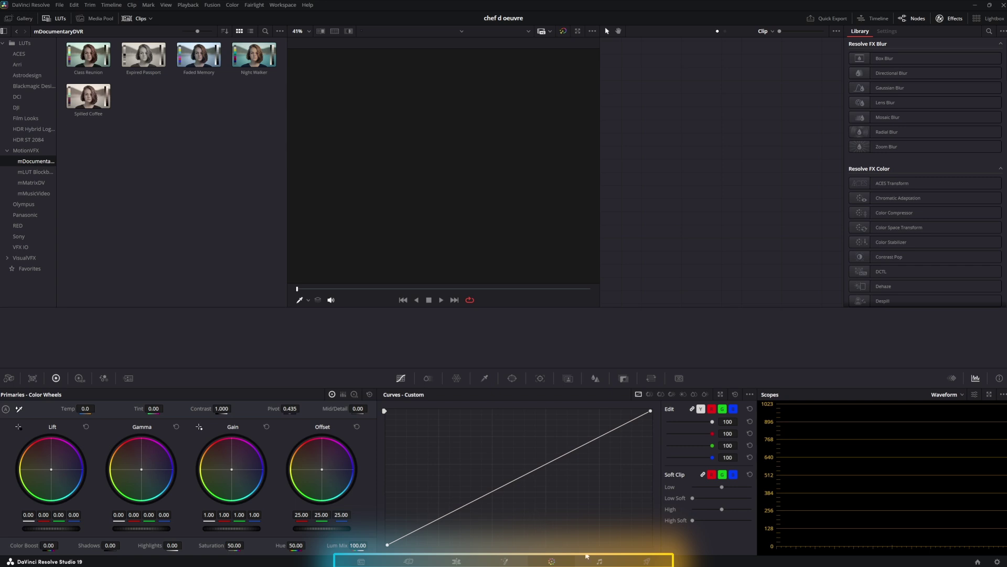
left_click(600, 561)
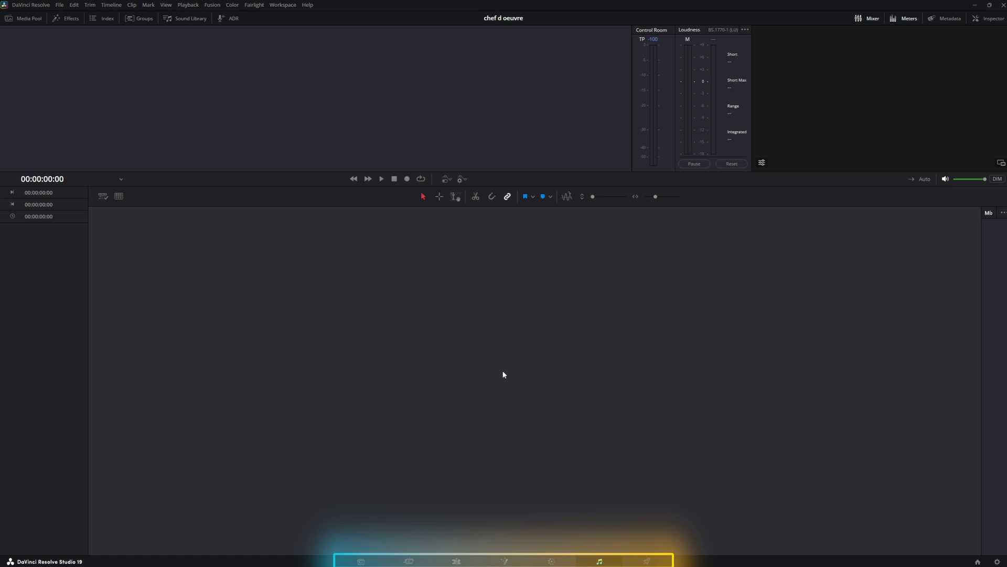
left_click(647, 561)
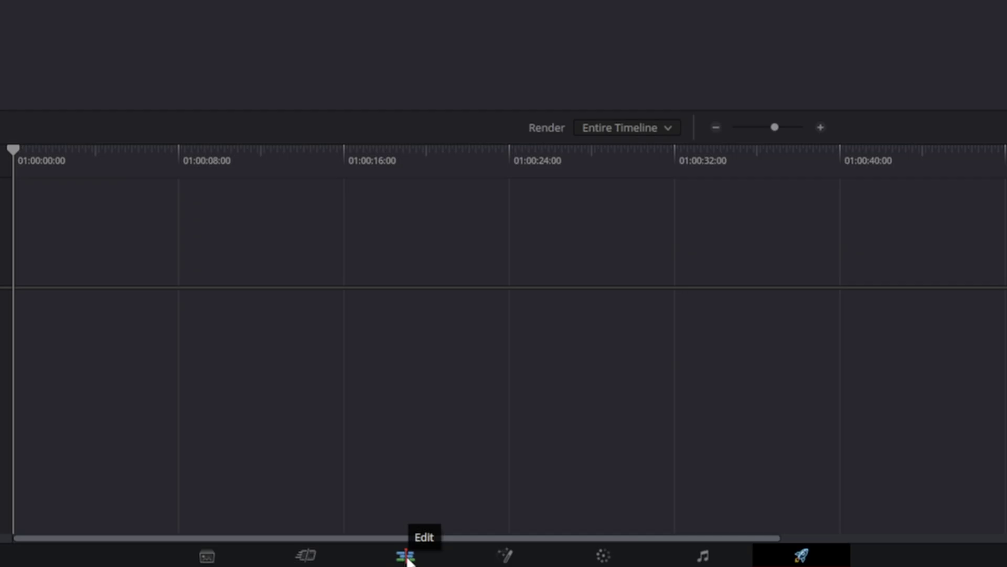
Step: On the Edit page, narrow the media pool and extend the timeline beneath it across the full window width
left_click(456, 562)
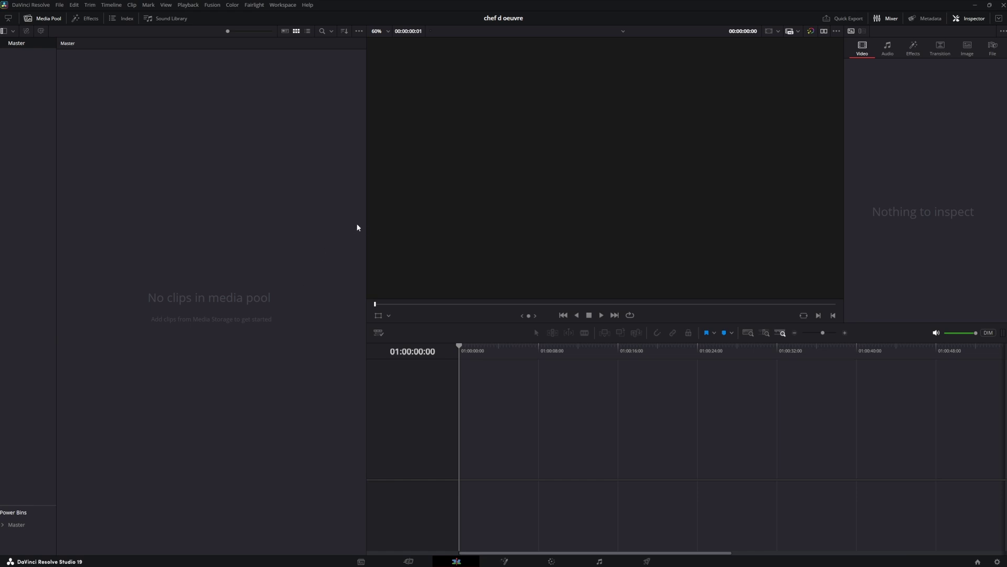
left_click_drag(366, 223, 352, 241)
left_click_drag(428, 261, 271, 258)
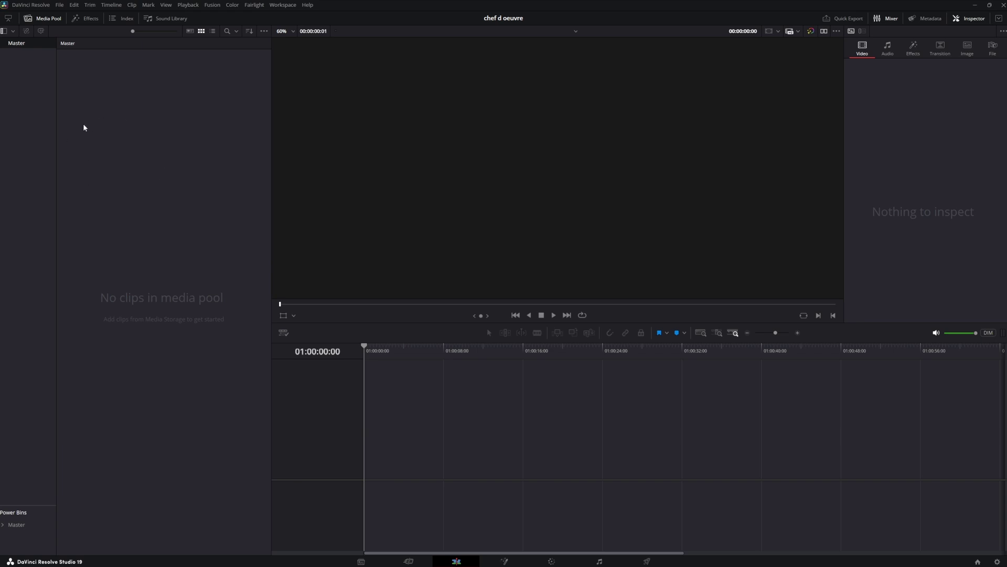
left_click(8, 19)
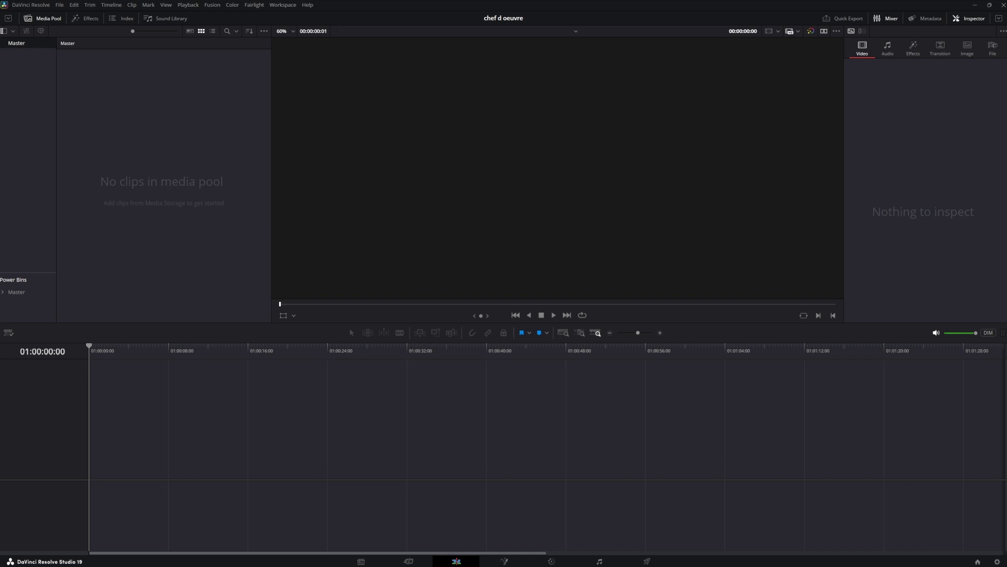
left_click(3, 31)
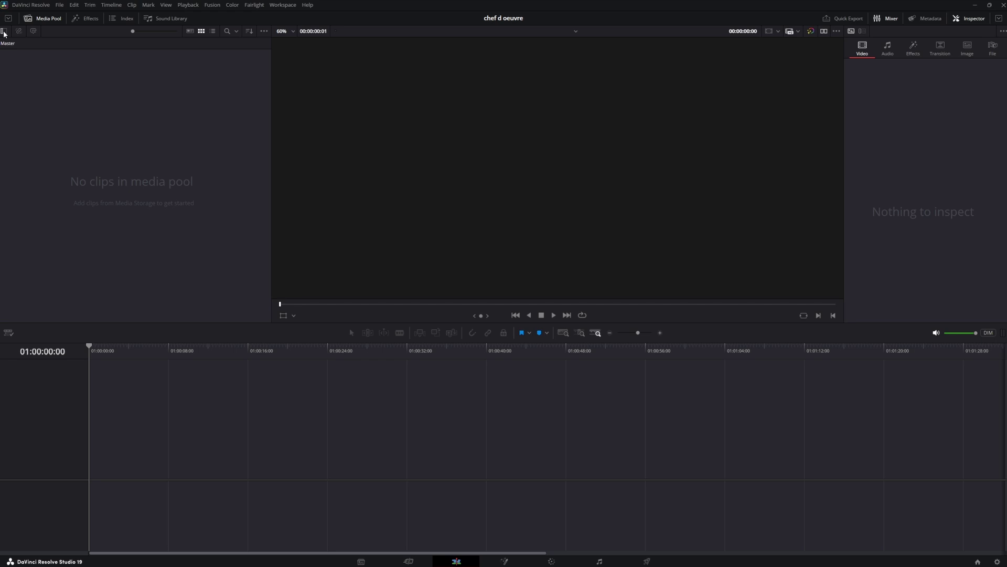
left_click(4, 32)
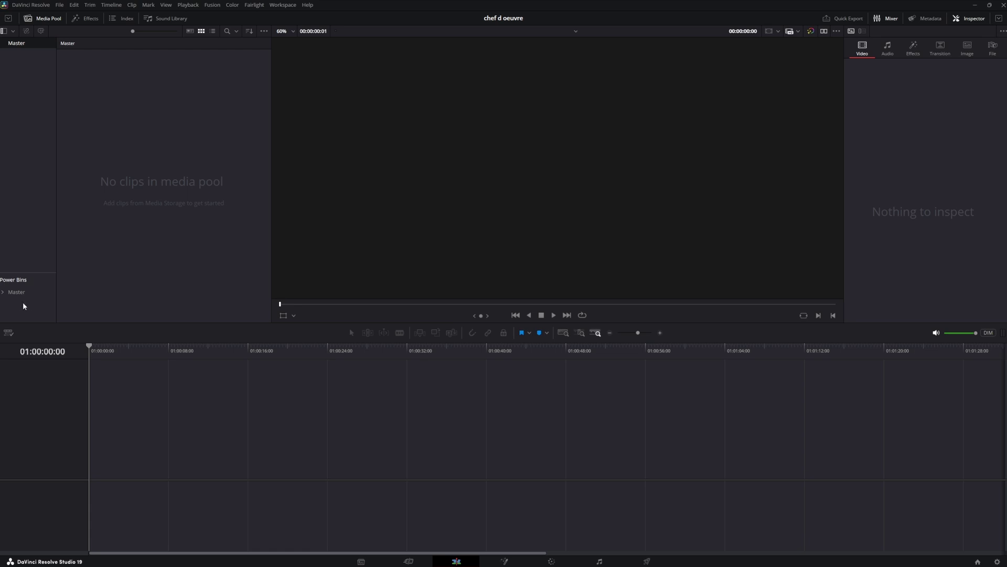
Step: Show the effects library and look through its Generators, Effects and Audio FX categories
left_click(85, 19)
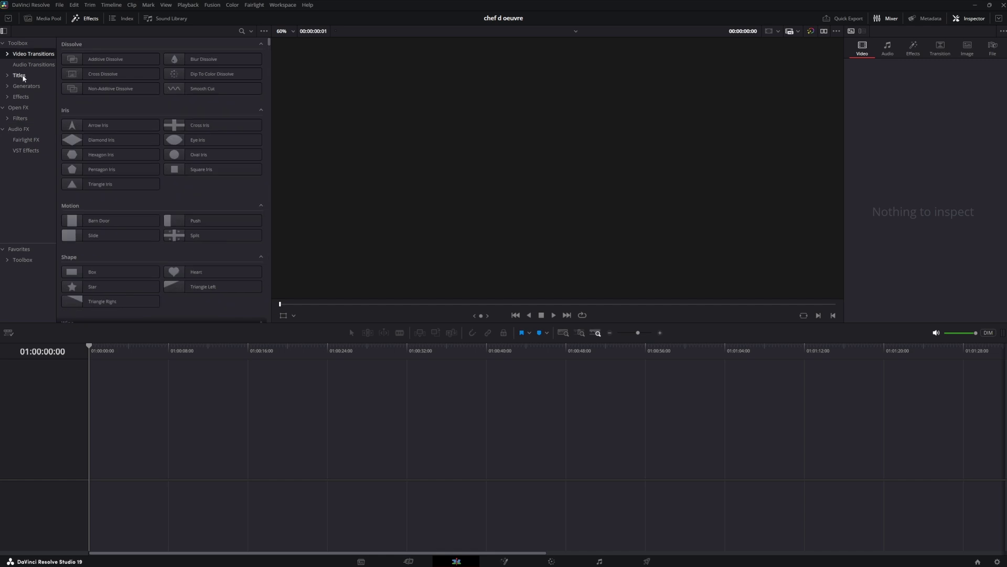
left_click(23, 85)
left_click(22, 96)
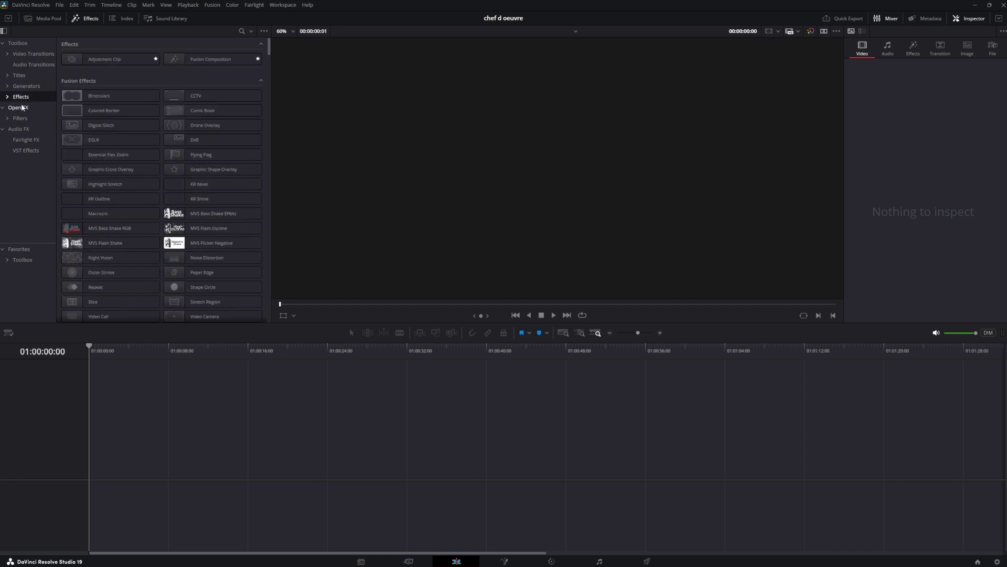
left_click(24, 129)
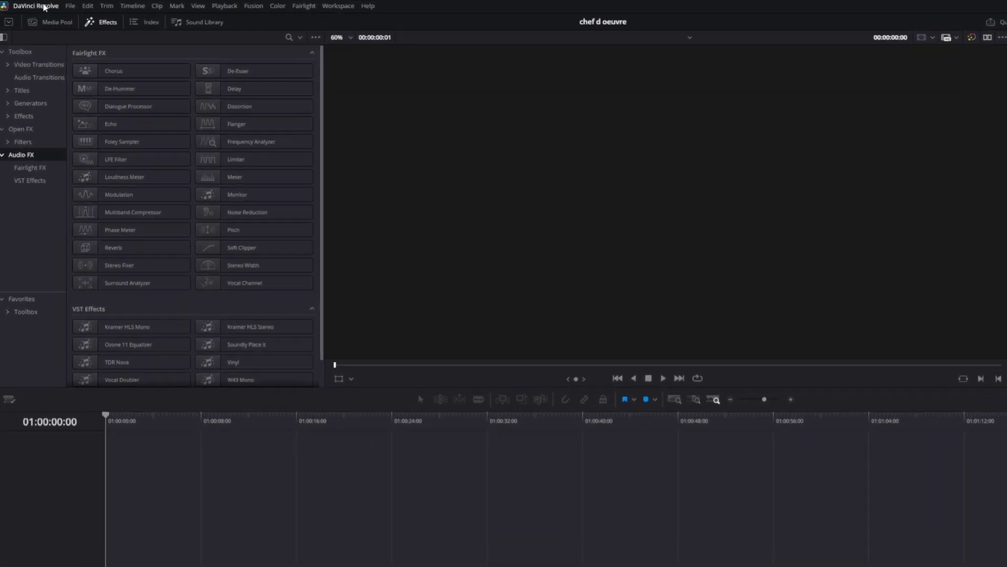
Step: Review the user preferences for UI display scale, project saving and backups, and editing defaults
left_click(45, 6)
left_click(31, 38)
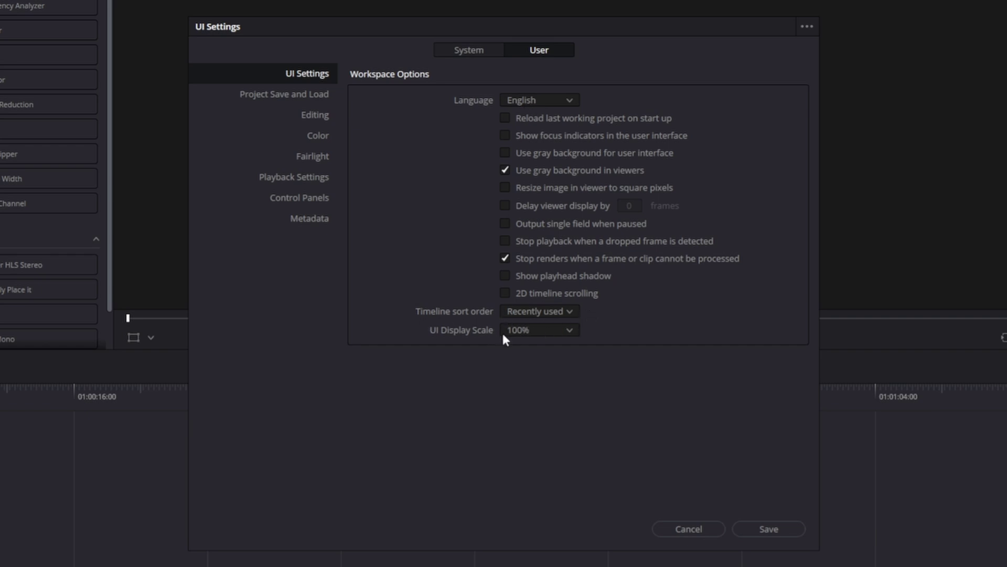
left_click(548, 330)
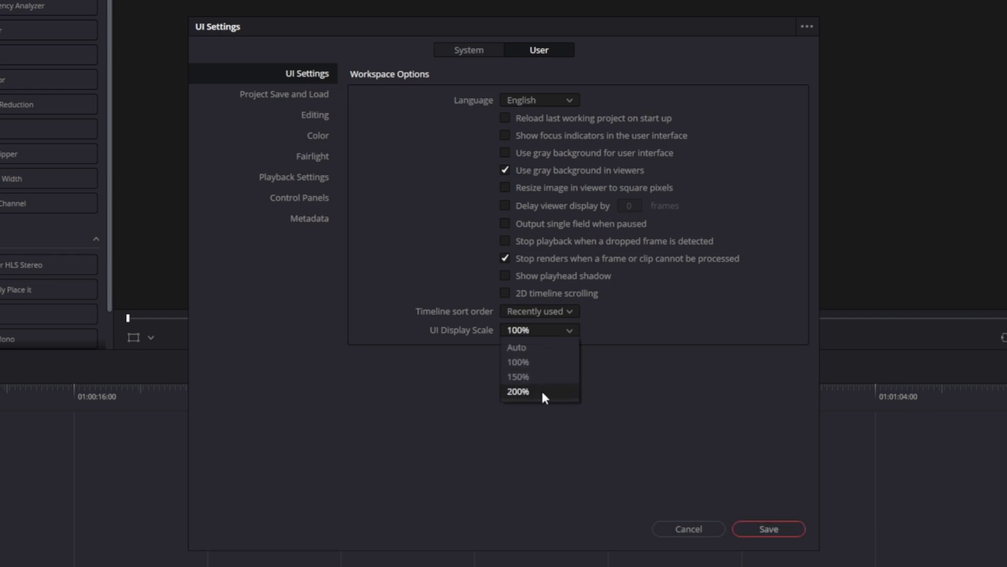
left_click(308, 93)
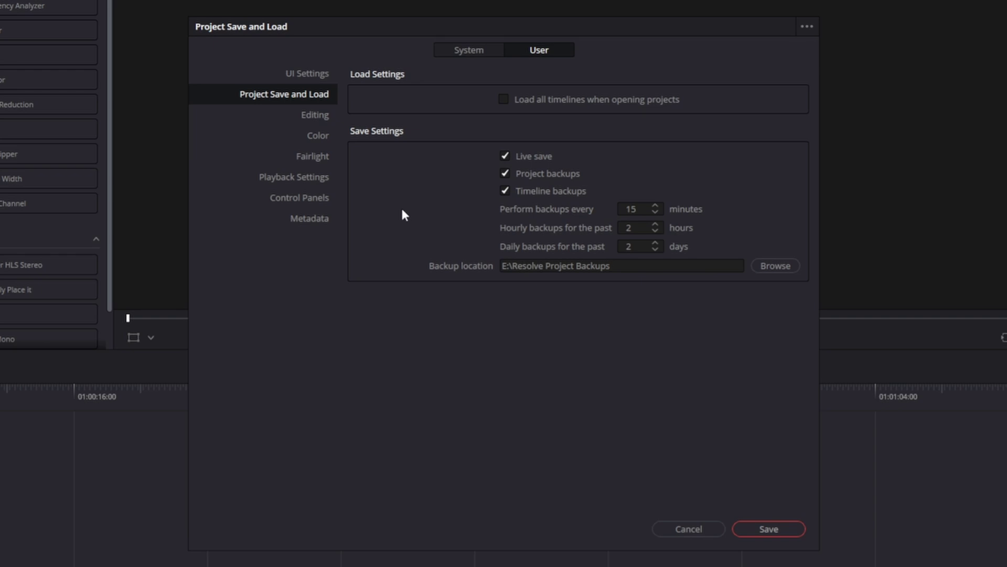
left_click(315, 116)
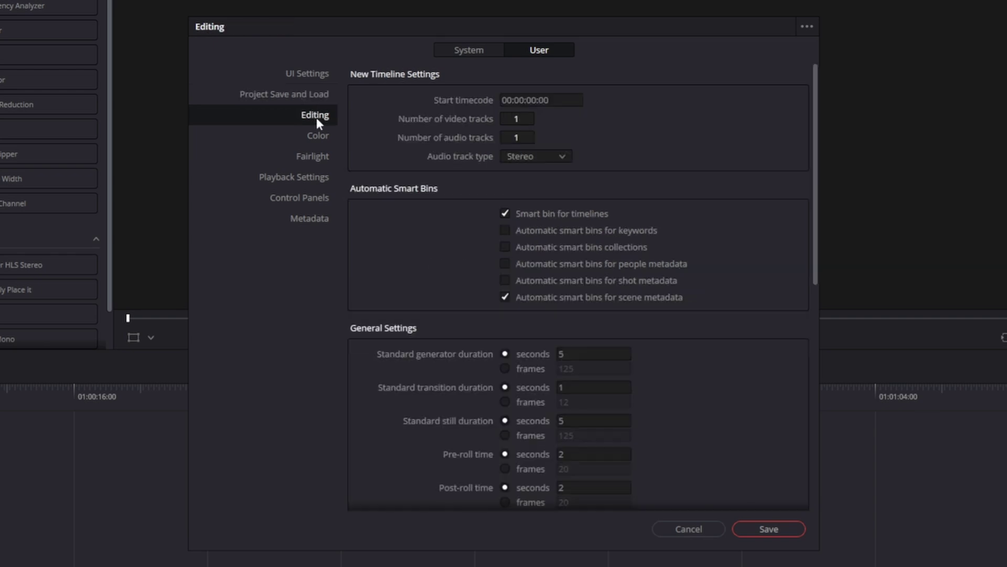
scroll(411, 361, "down", 3)
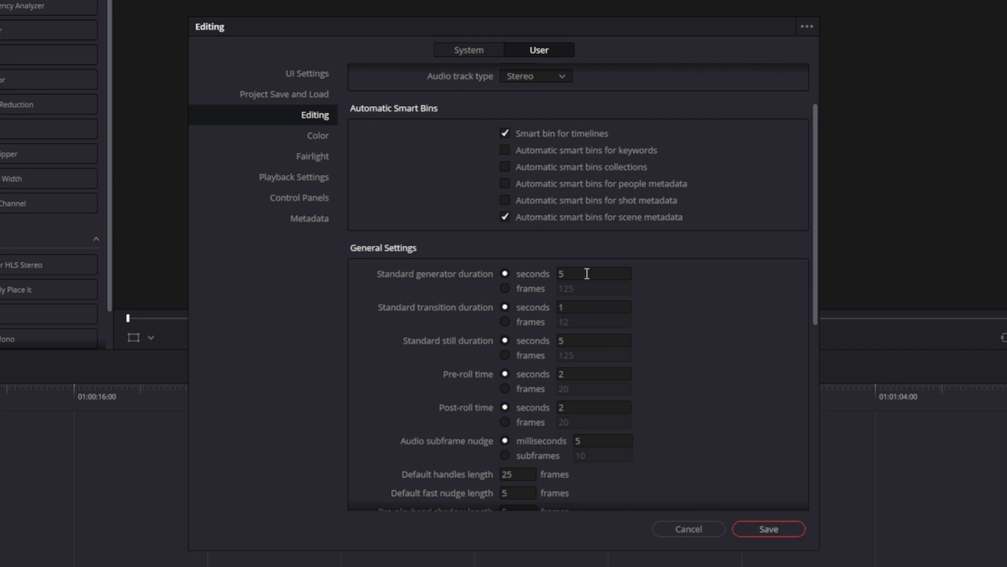
Step: Review the system preferences for media storage, memory and GPU, and internet accounts, and save the preferences
left_click(469, 50)
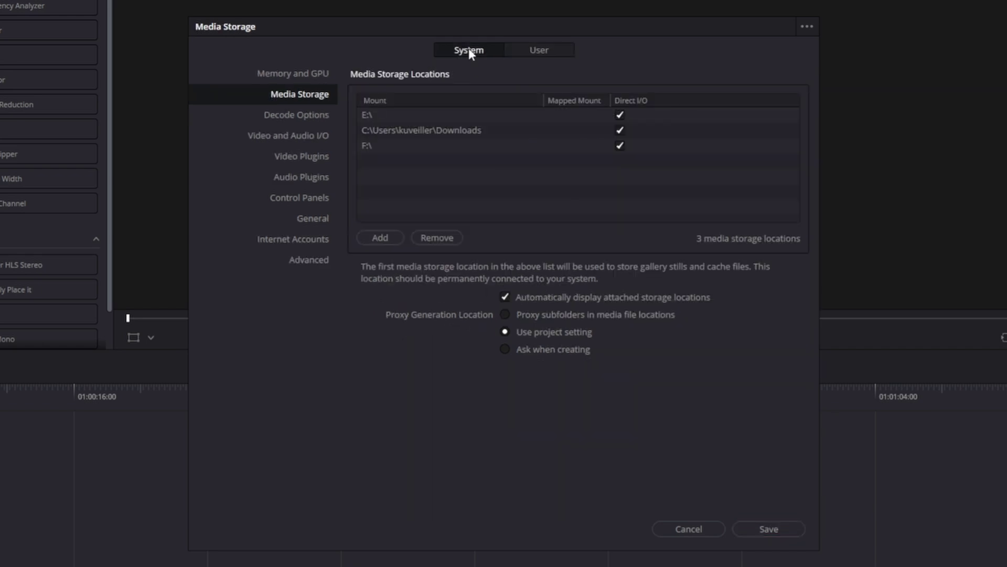
left_click(293, 74)
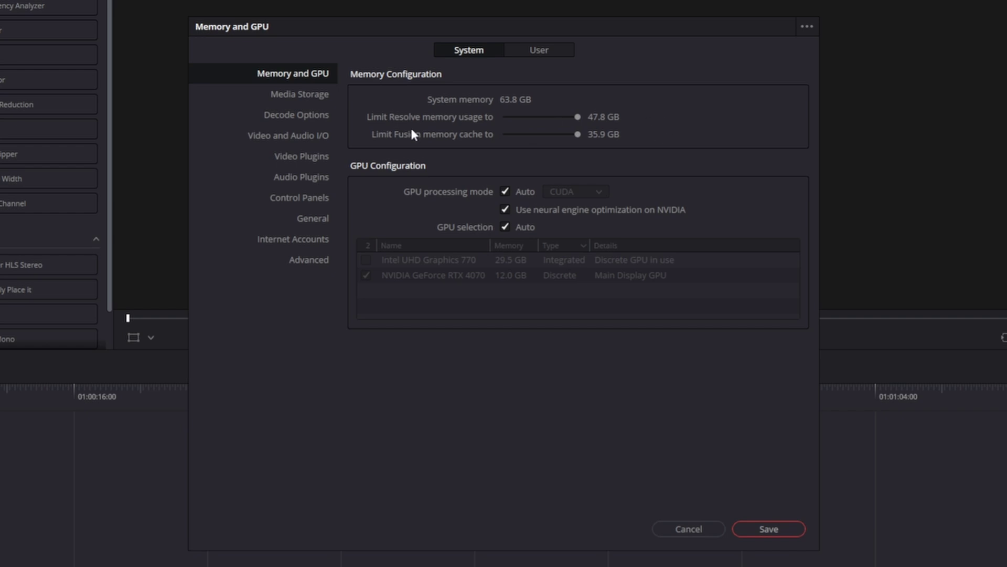
left_click(320, 239)
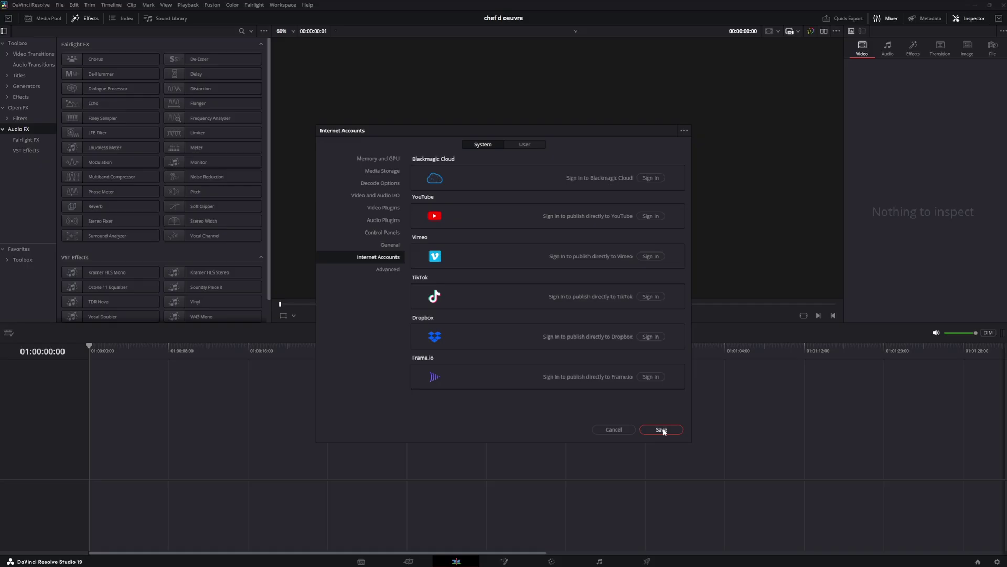
left_click(770, 530)
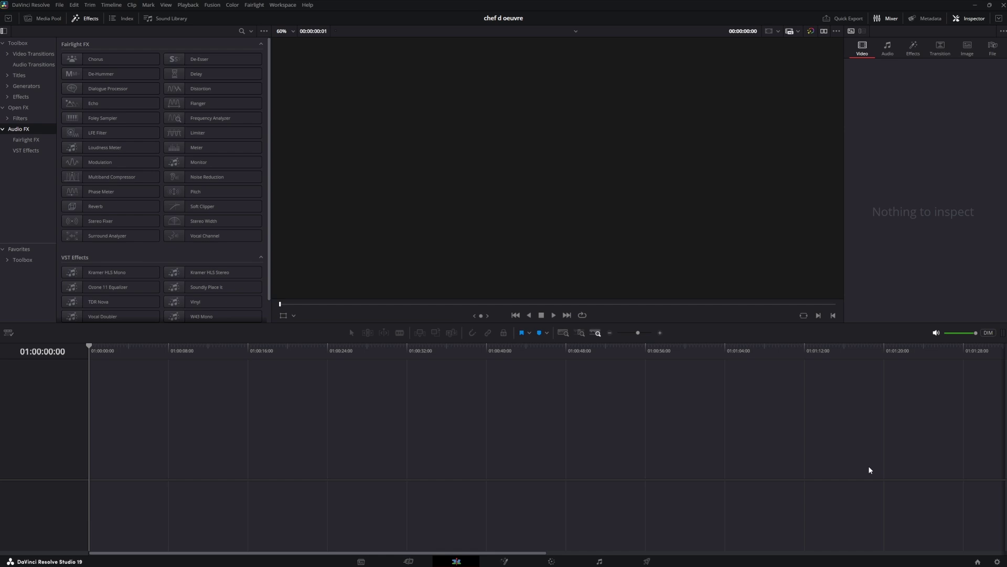
Step: Open the project settings, look through the timeline resolutions, and try the vertical resolution option on and off
left_click(998, 561)
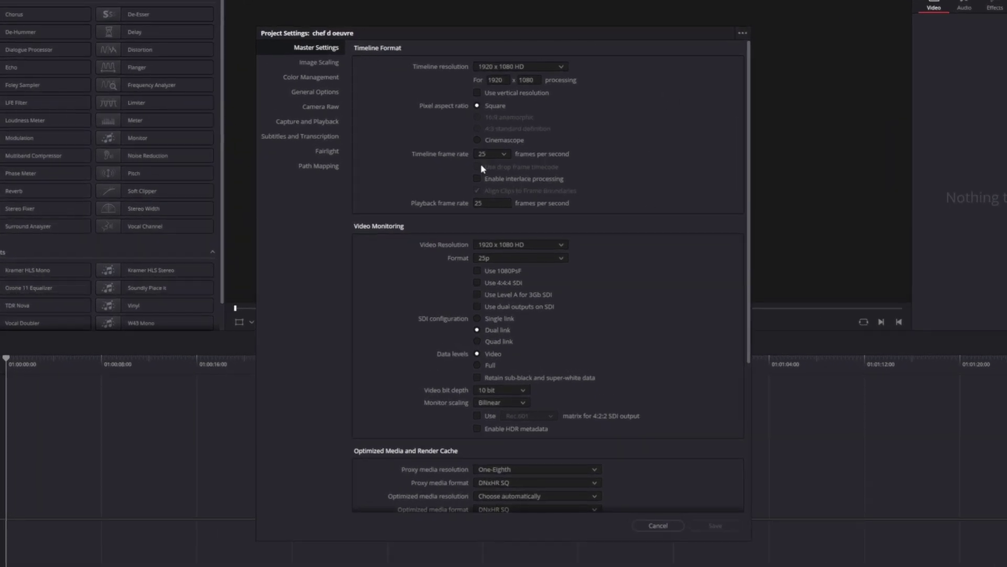
left_click(554, 66)
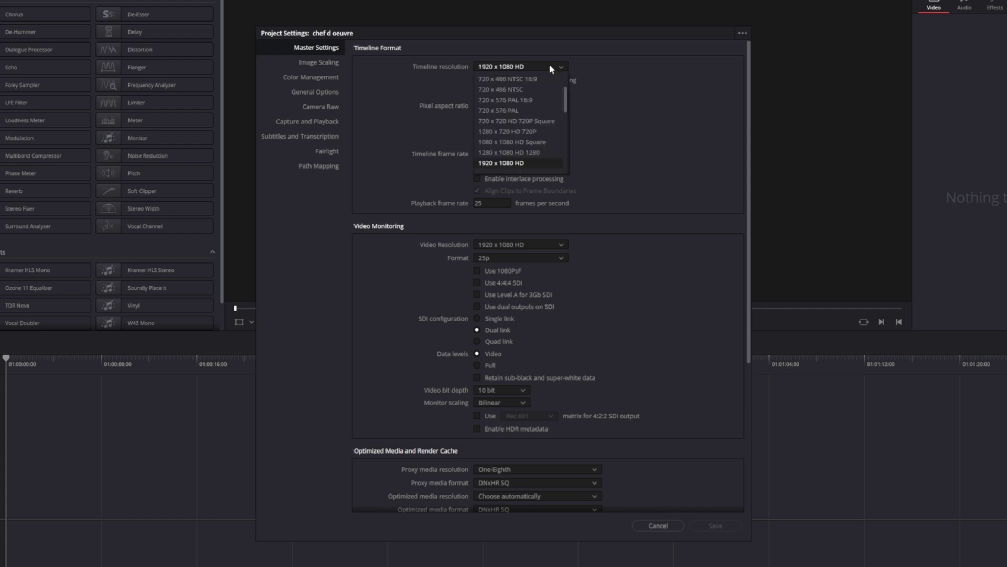
scroll(537, 121, "down", 6)
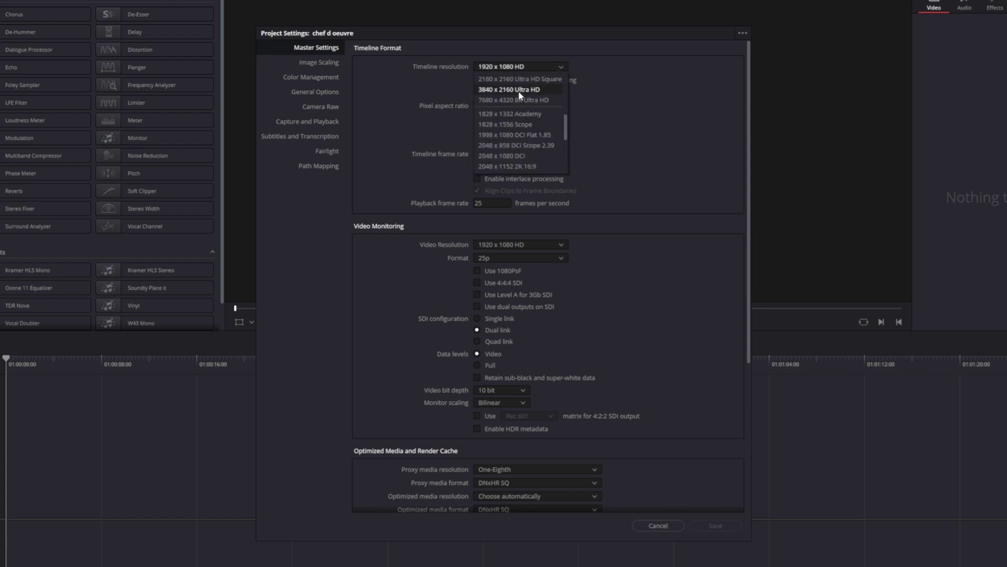
left_click(572, 108)
left_click(477, 93)
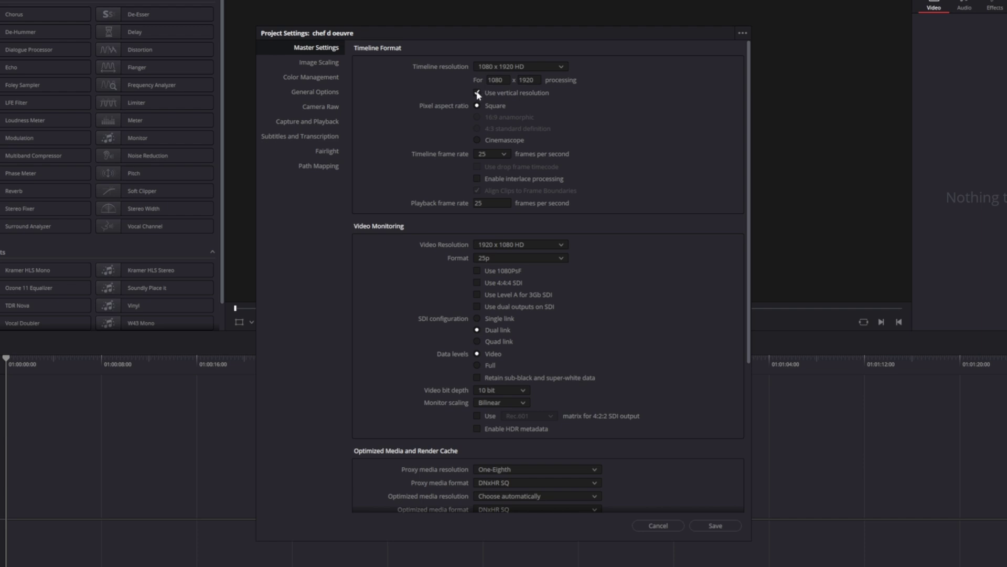
left_click(477, 94)
Step: Set the proxy media resolution to Choose automatically and the proxy media format to DNxHR SQ in the master settings
scroll(399, 297, "down", 5)
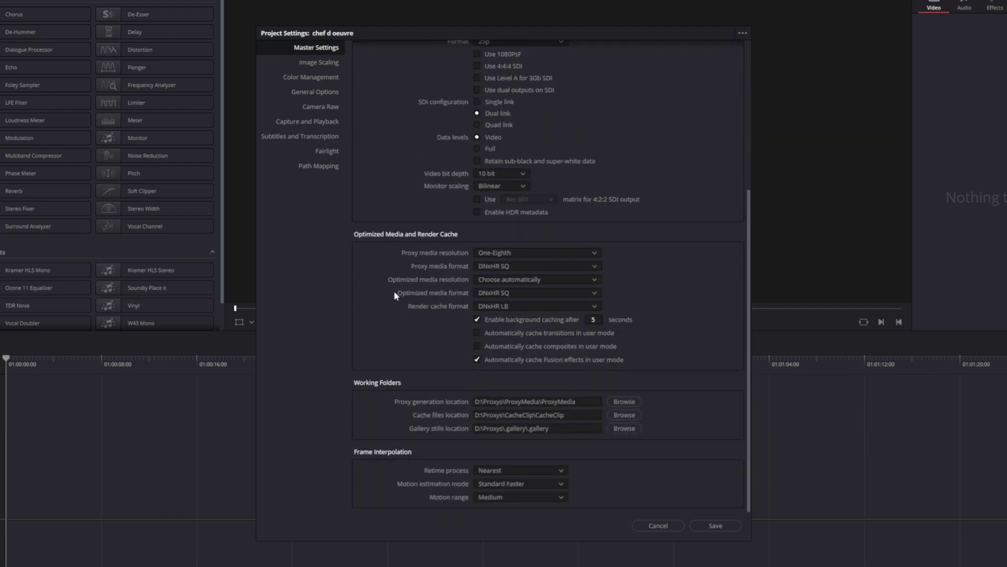
left_click(527, 253)
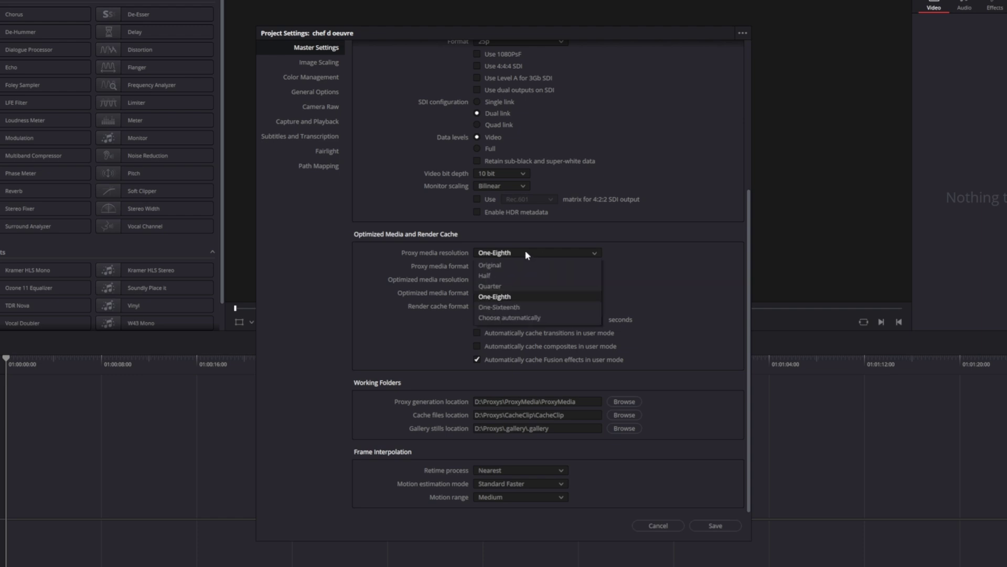
left_click(540, 317)
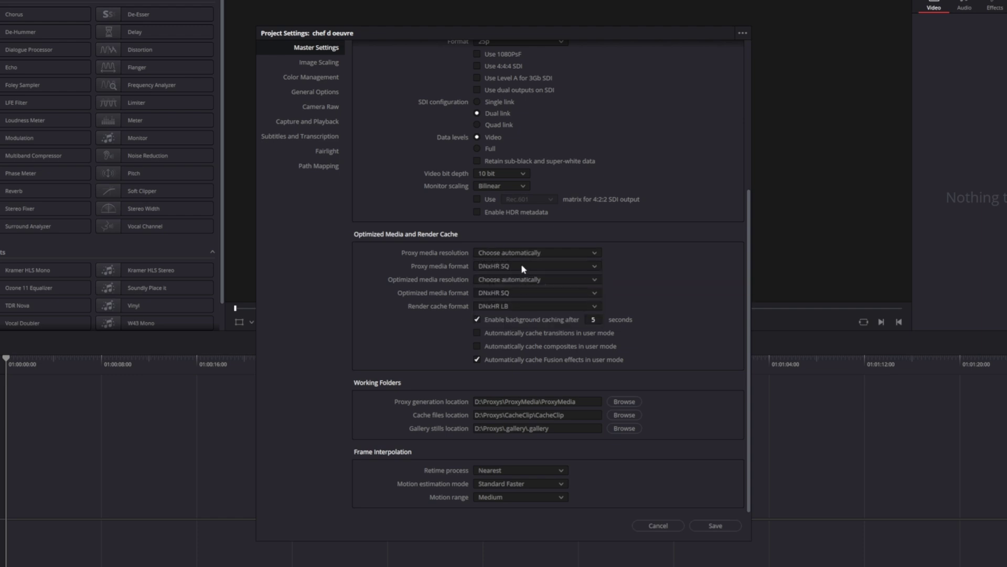
left_click(521, 265)
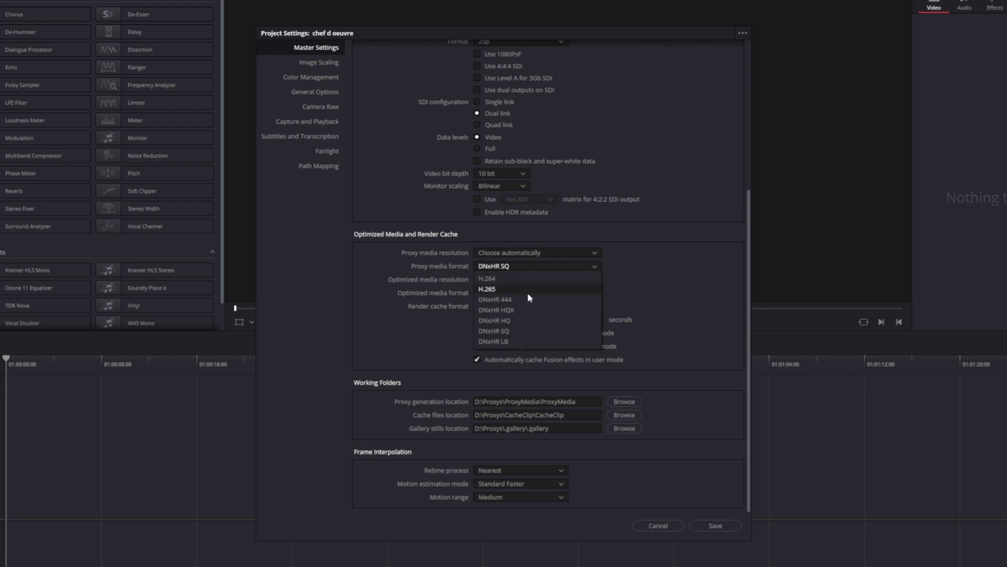
left_click(531, 330)
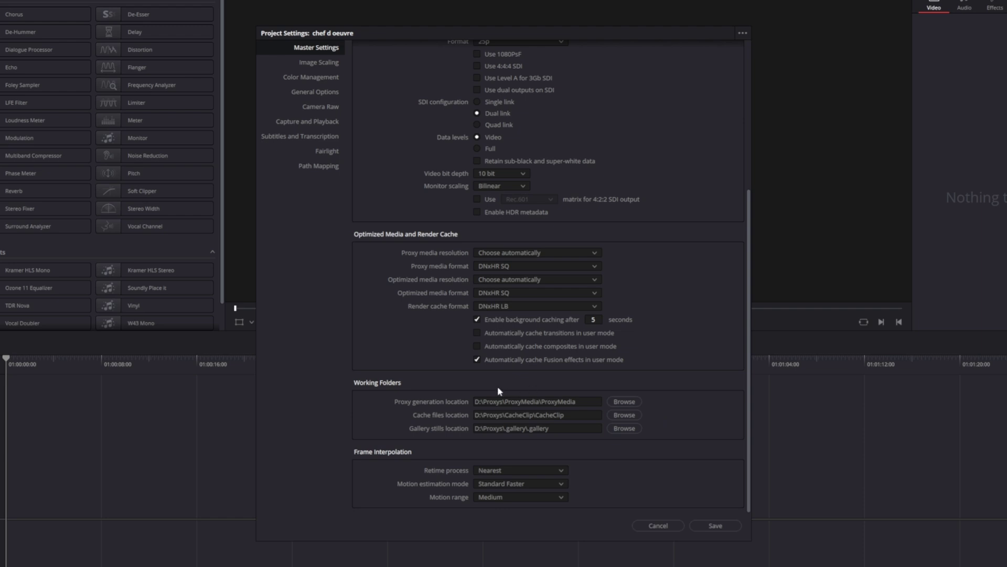
Step: Browse for the proxy generation location and choose the ProxyMedia folder inside Proxys on the Extreme SSD (D:) drive
left_click(624, 403)
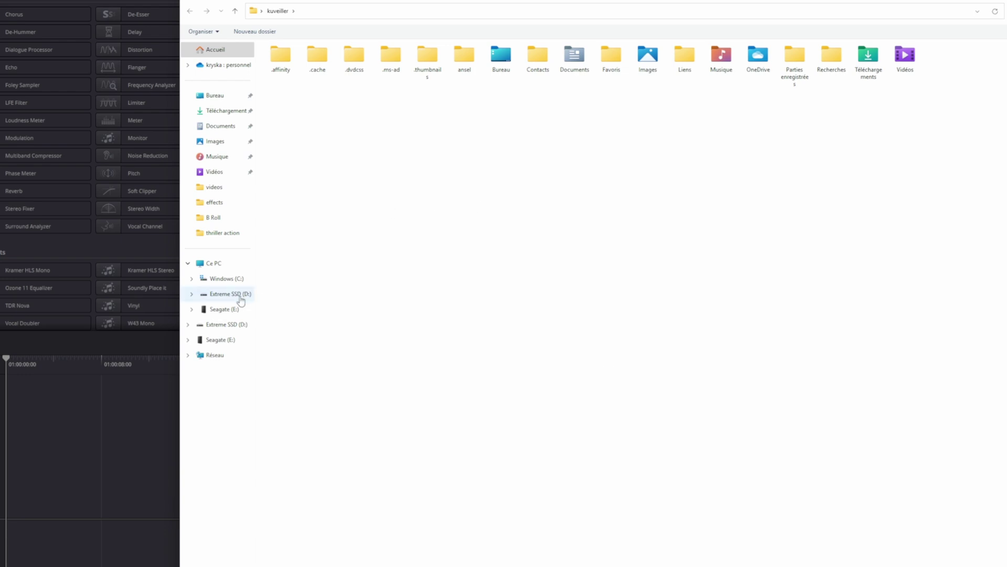
left_click(241, 294)
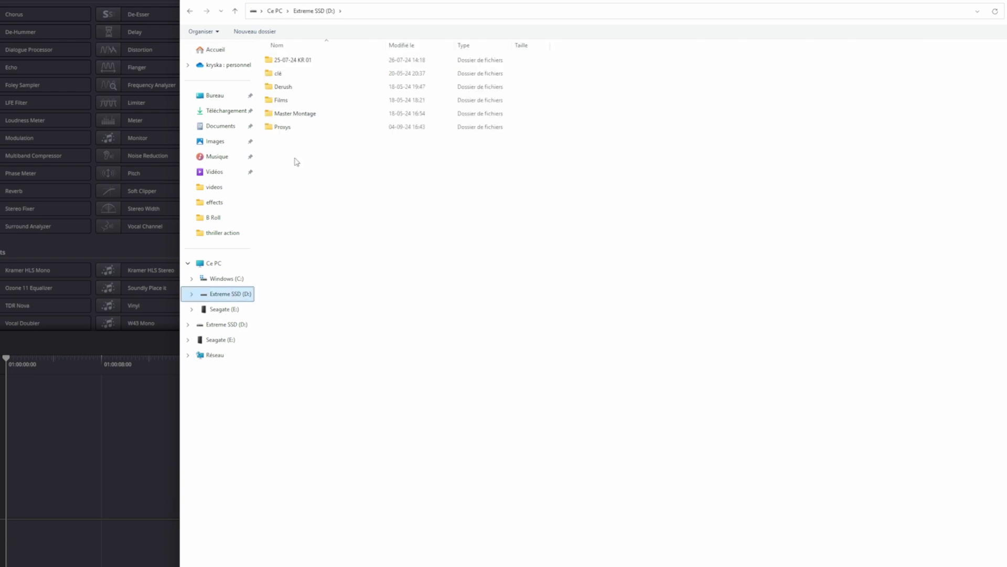
double_click(283, 128)
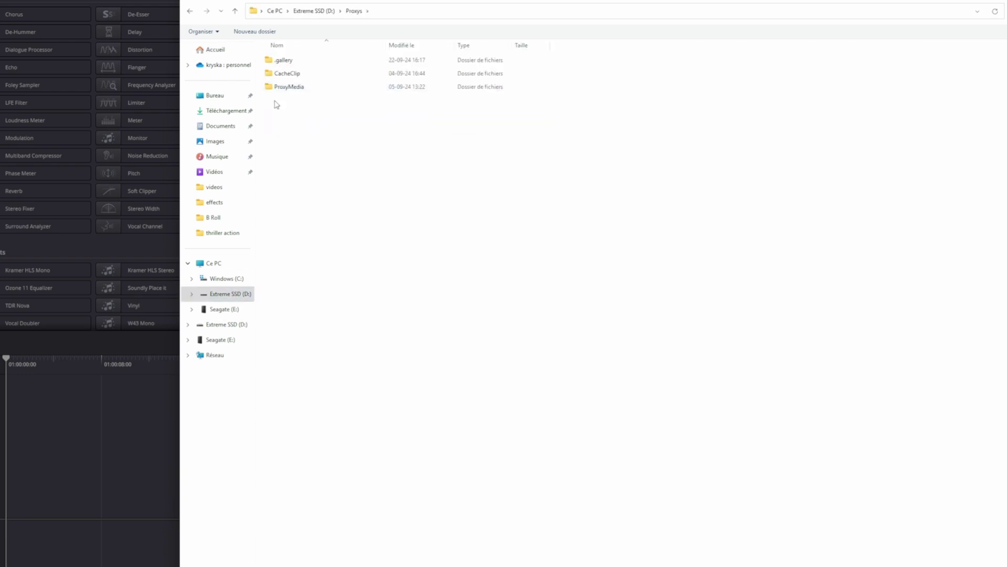
left_click(289, 87)
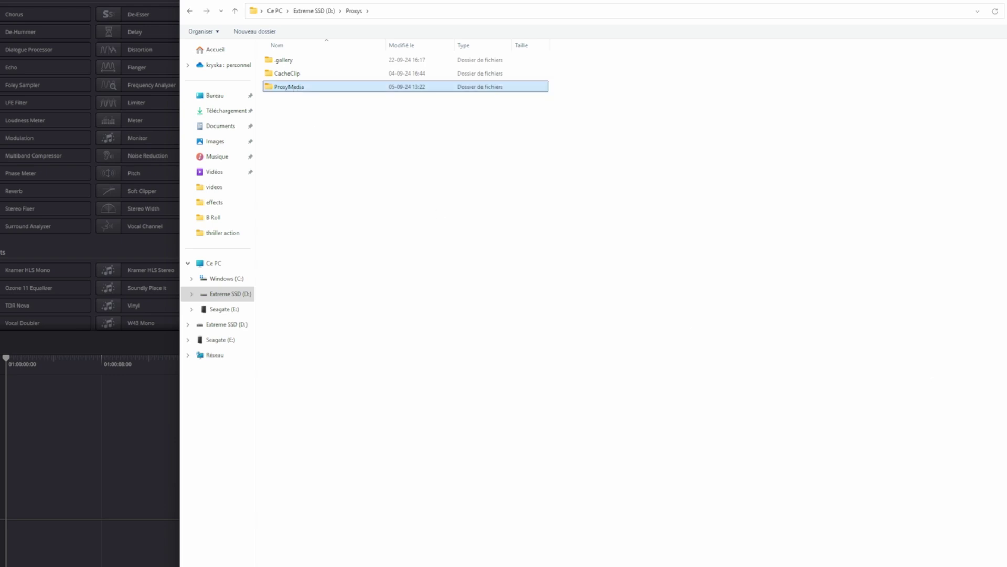
key("Return")
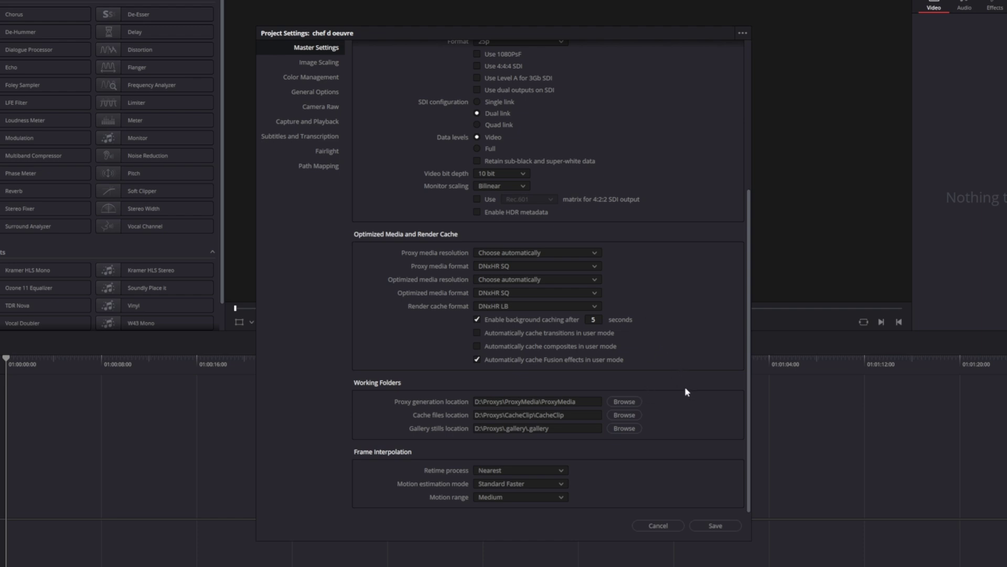
Step: Review the image scaling settings and choose Rec.709 Gamma 2.2 as the timeline color space in the color management settings
left_click(320, 63)
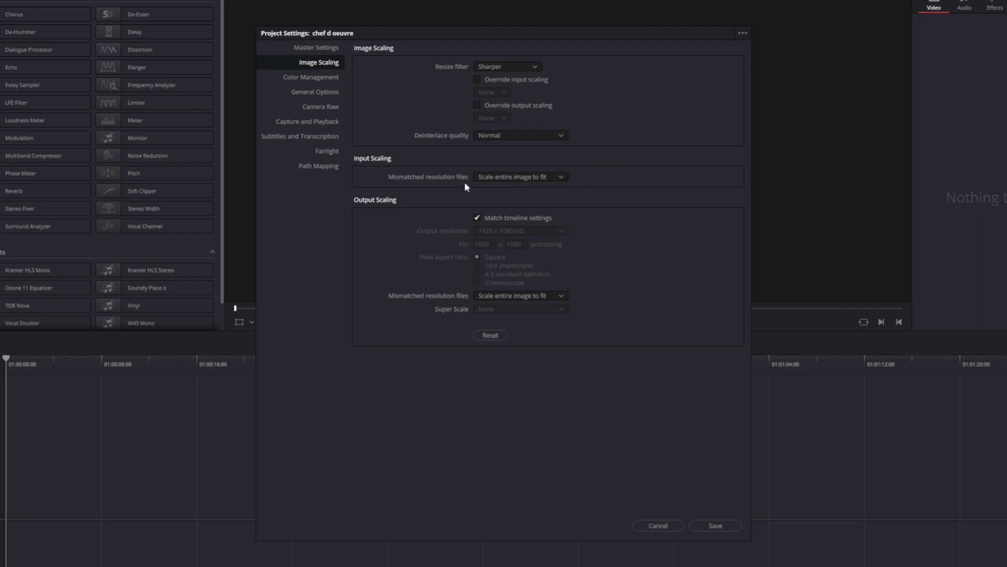
left_click(314, 78)
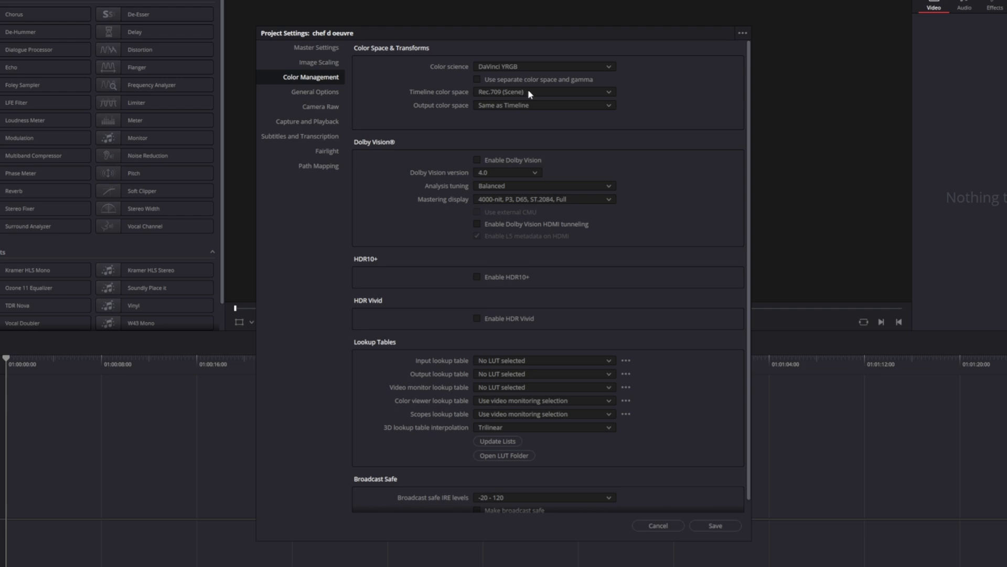
left_click(555, 91)
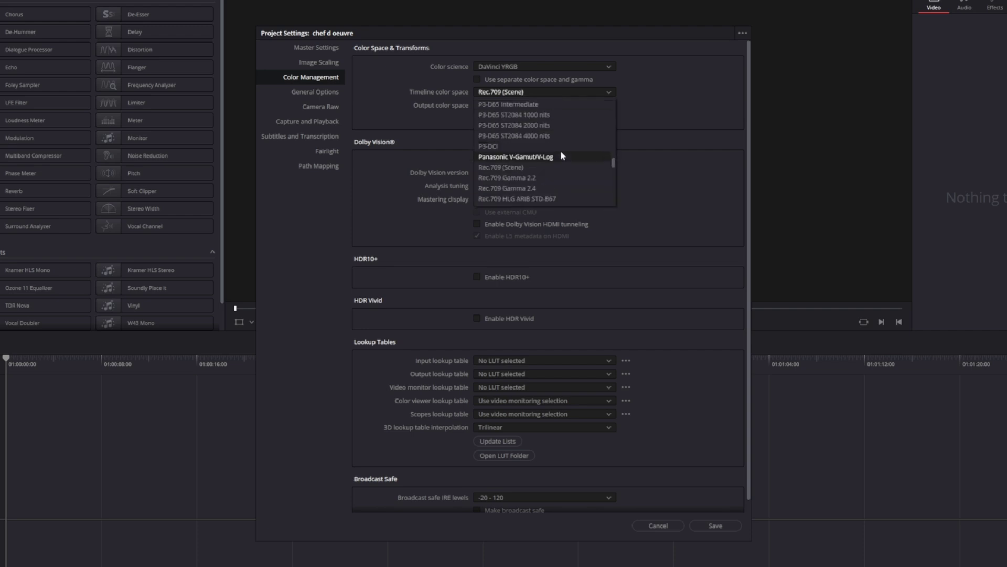
left_click(519, 178)
Step: Look through the general options, camera raw settings, and the video capture and playback formats
left_click(315, 92)
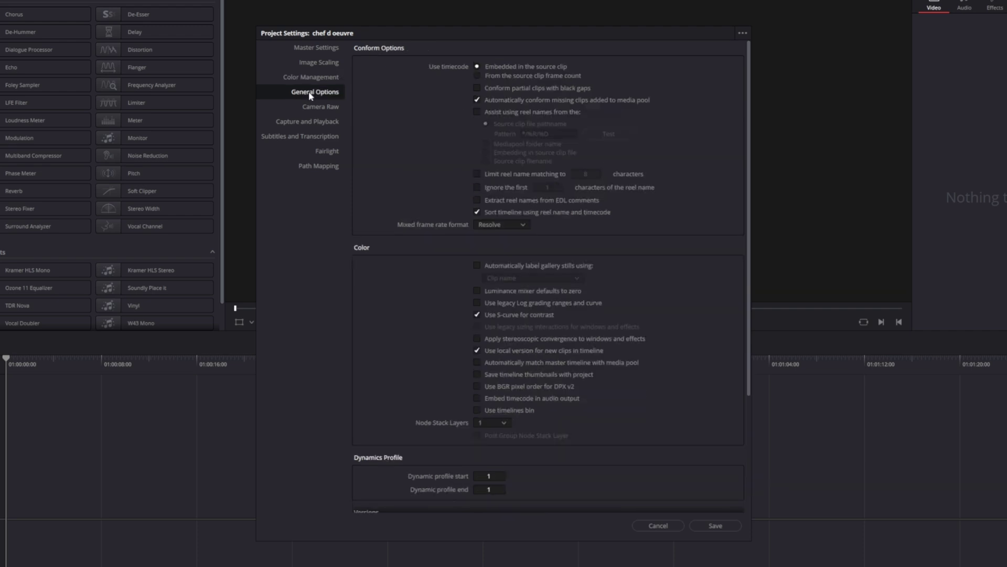
left_click(321, 108)
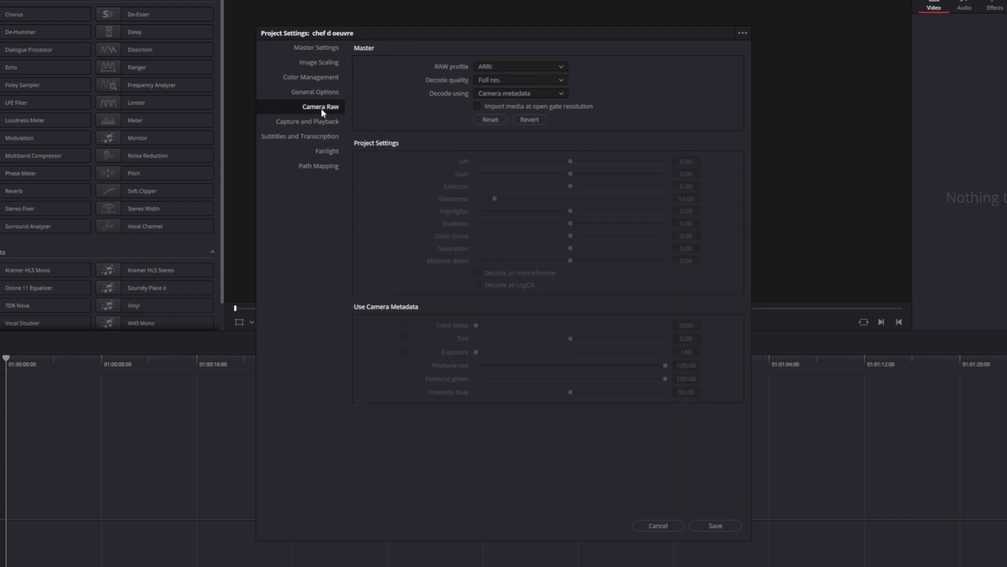
left_click(310, 124)
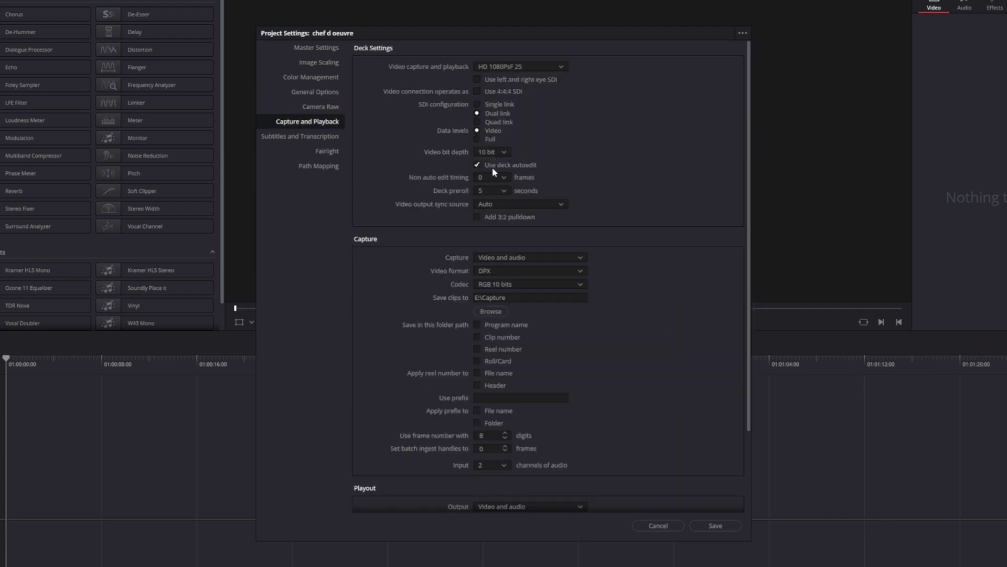
left_click(537, 65)
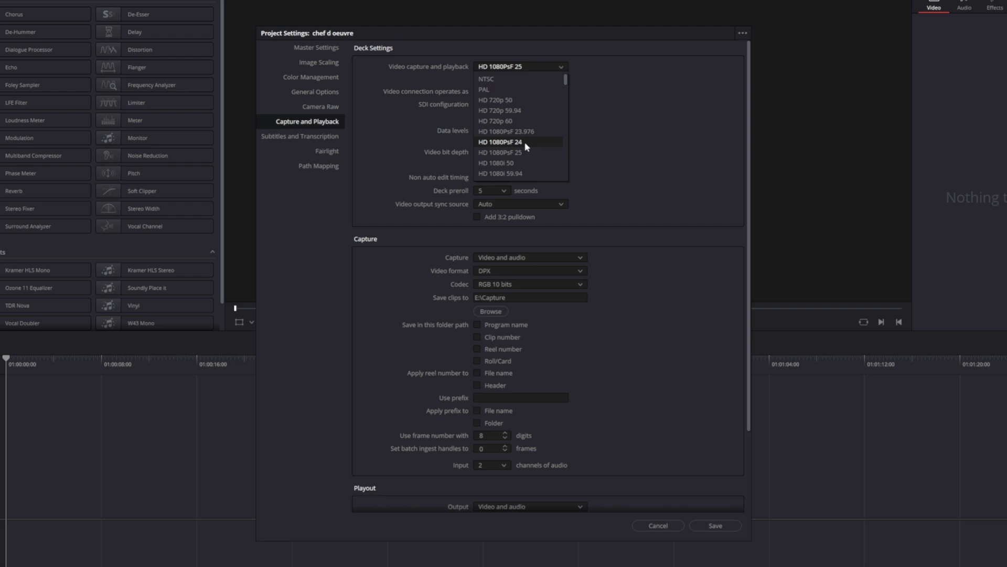
left_click(647, 109)
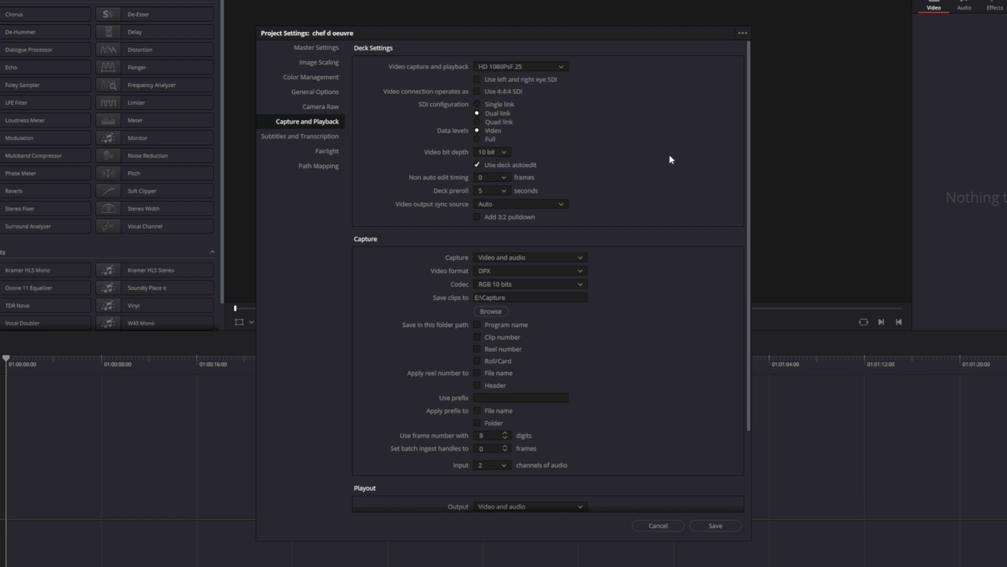
Step: Load the 1080p25 project preset and update the default preset with the current settings
left_click(742, 33)
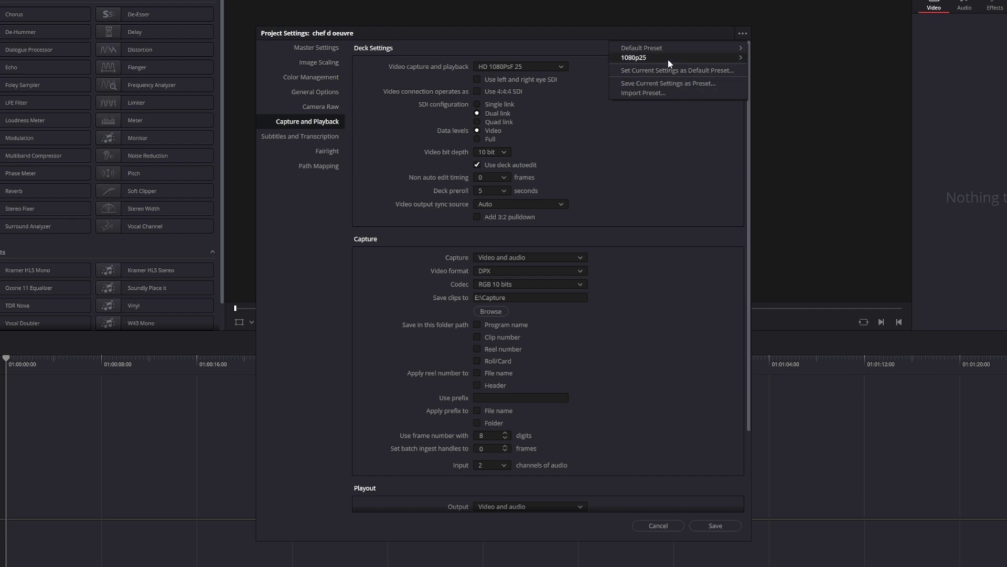
mouse_move(674, 62)
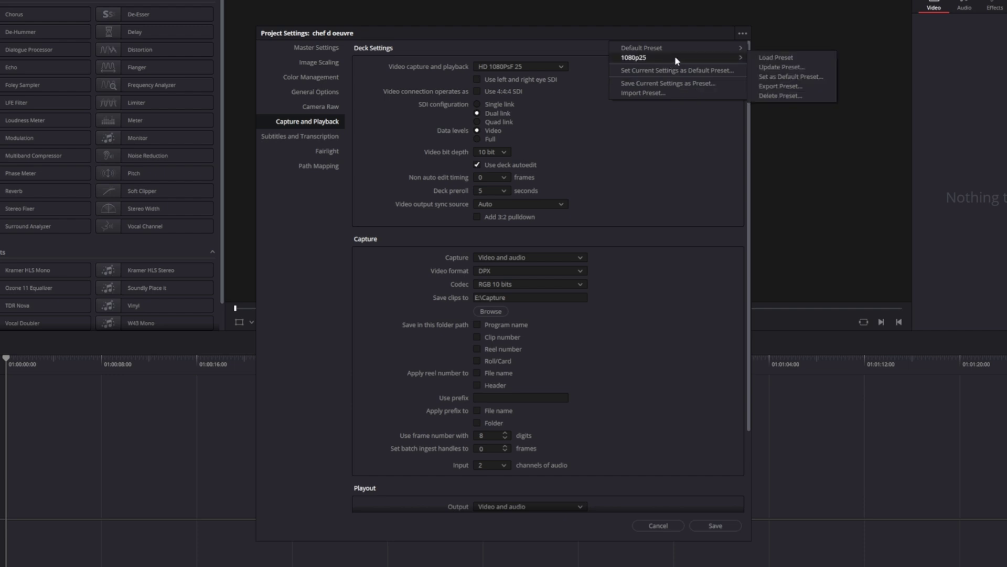
left_click(770, 57)
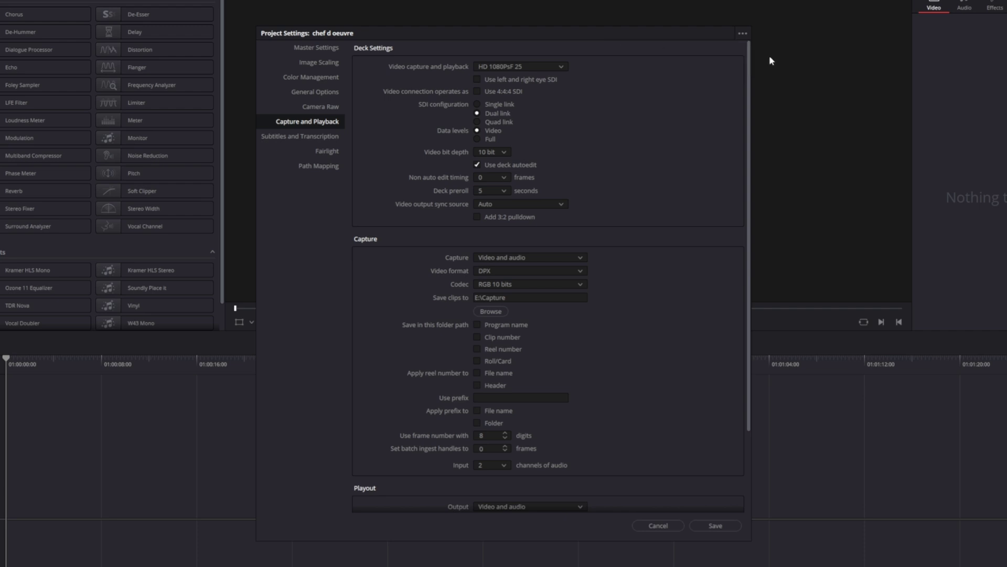
left_click(743, 33)
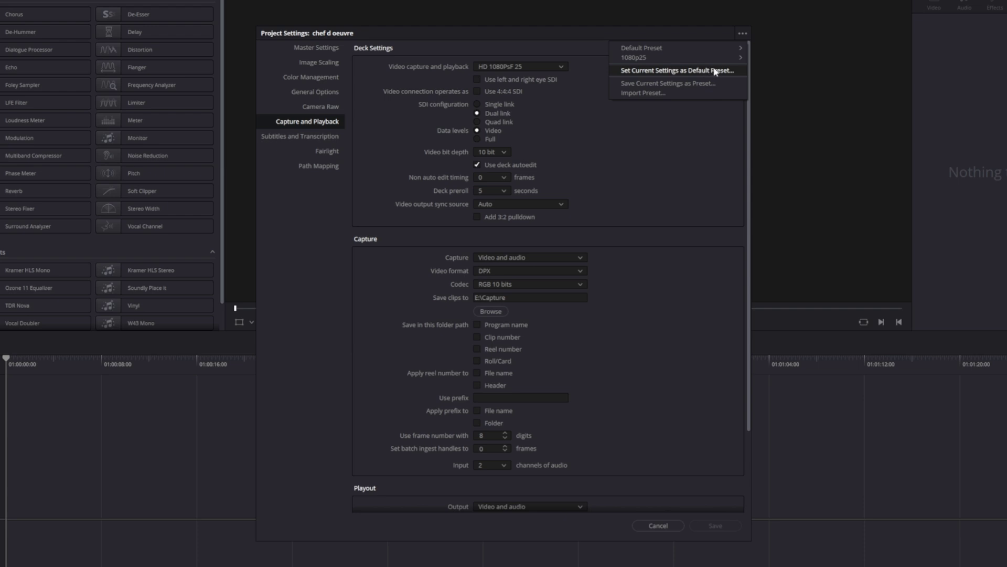
left_click(718, 71)
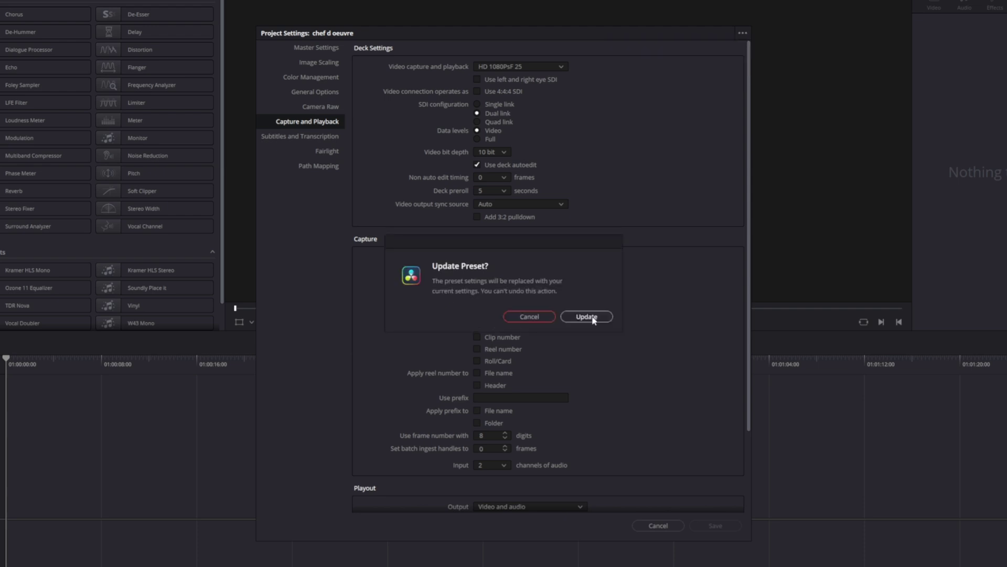
left_click(587, 317)
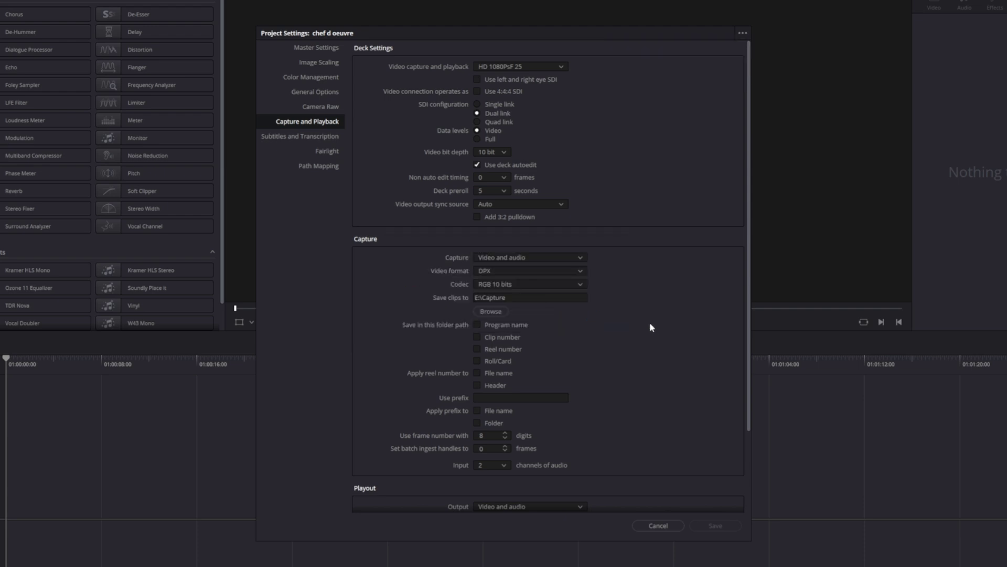
Step: Check the timeline format, video monitoring and proxy values in the master settings, and leave the project settings without saving
left_click(318, 48)
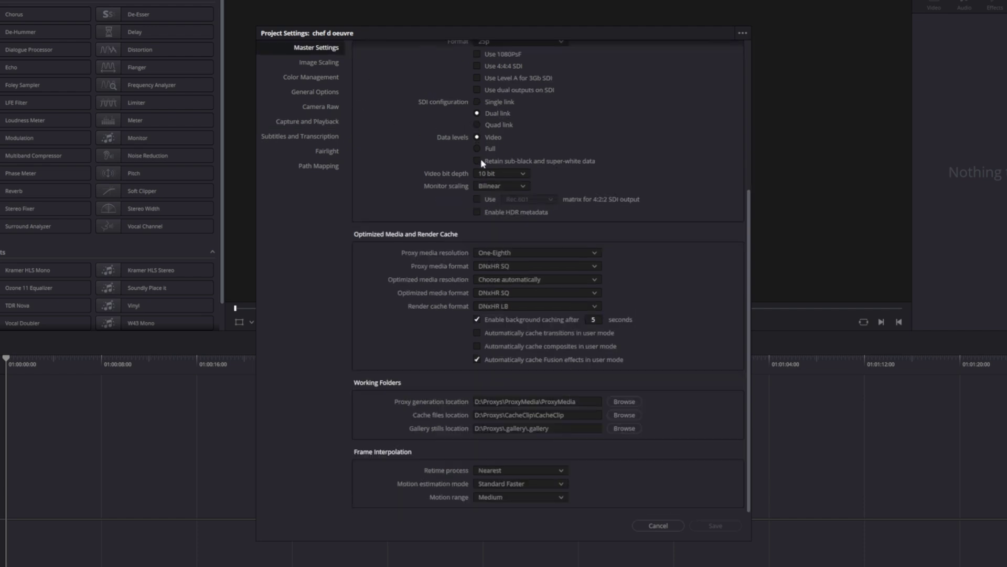
scroll(416, 178, "down", 5)
scroll(451, 136, "up", 3)
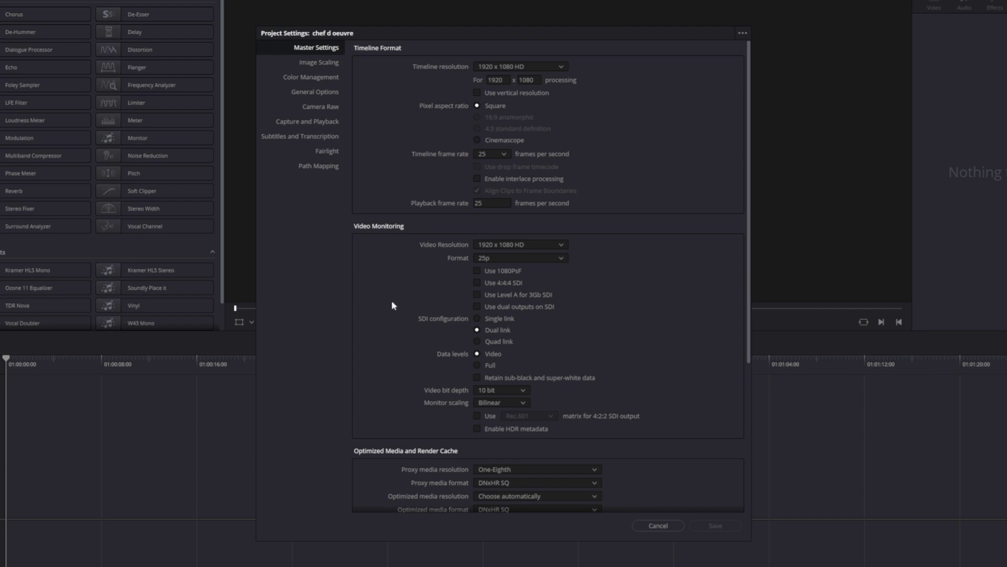
left_click(657, 526)
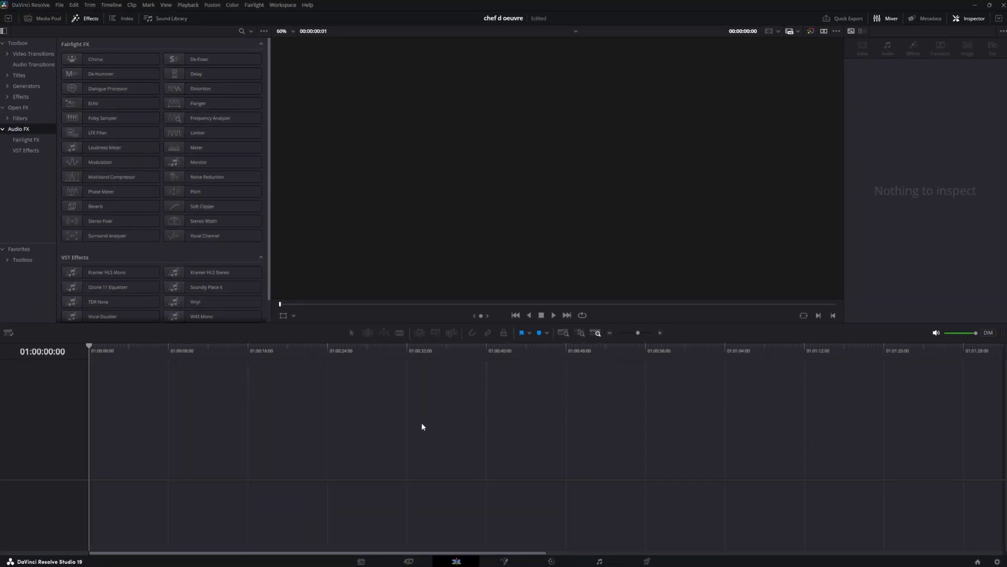
Step: Open the keyboard customization and look up the commands assigned to the J, K and L keys
left_click(32, 5)
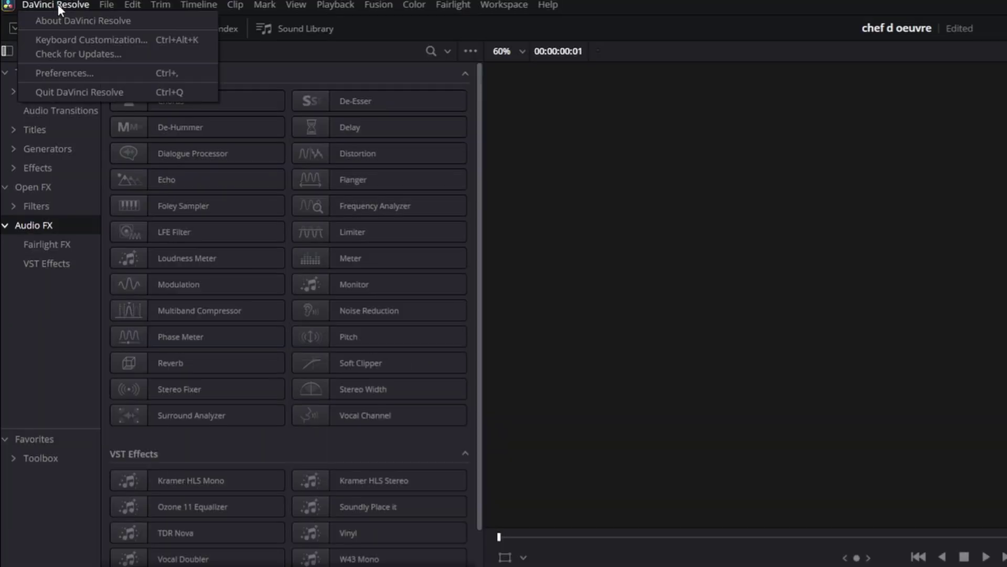
left_click(89, 41)
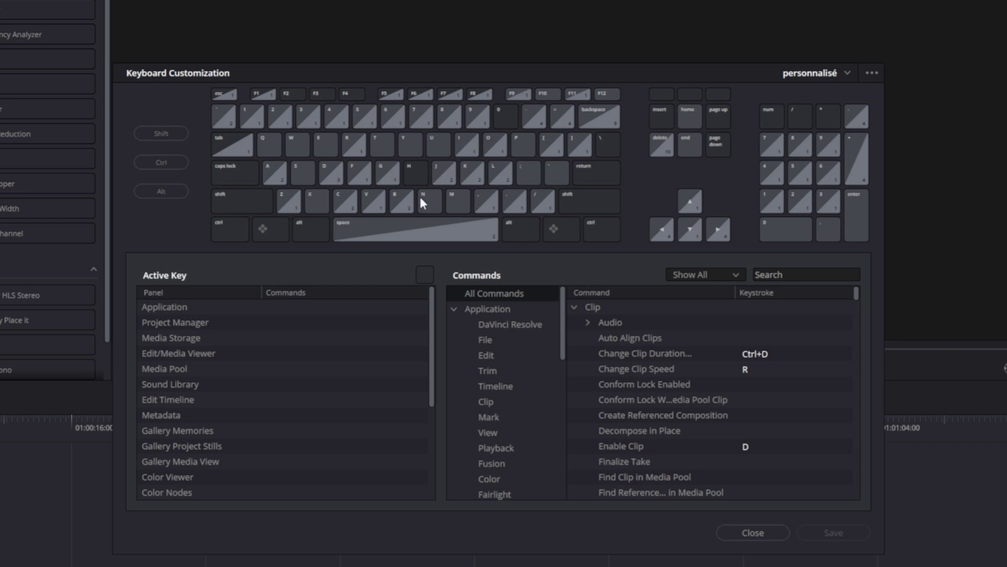
left_click(443, 176)
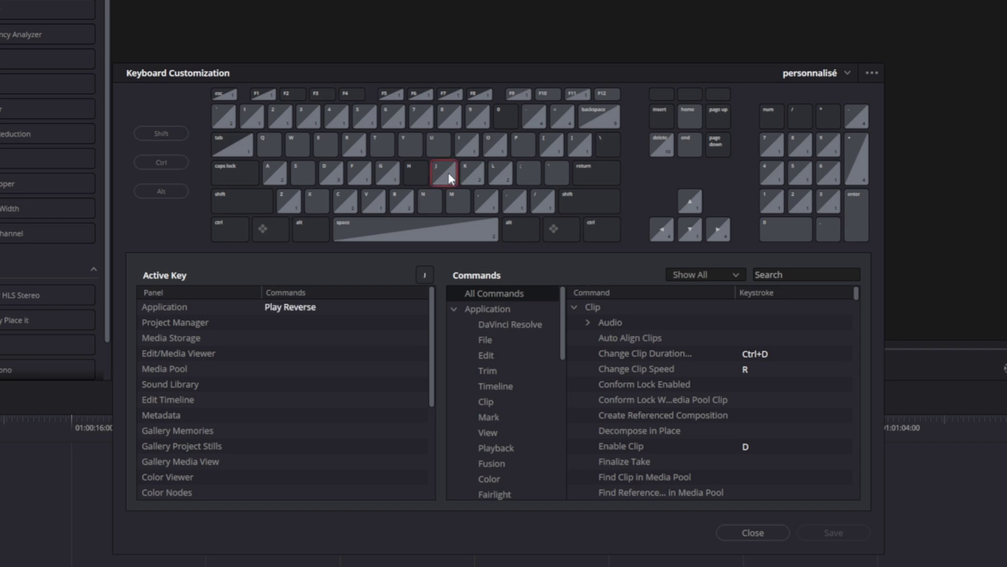
left_click(471, 175)
left_click(501, 176)
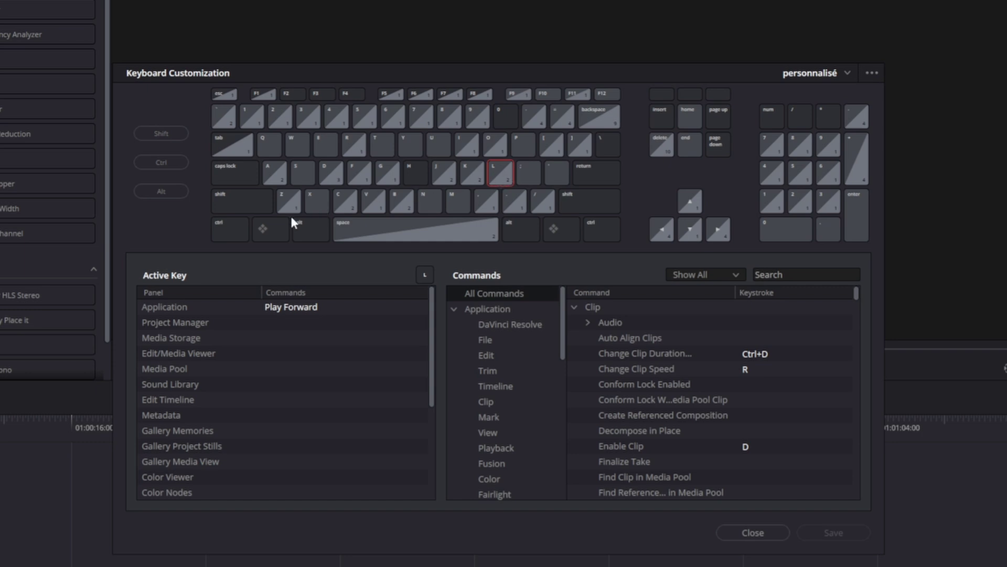
Step: Look up the commands assigned to Ctrl+B and Q, and list the available keyboard layout presets
left_click(233, 235)
left_click(401, 202)
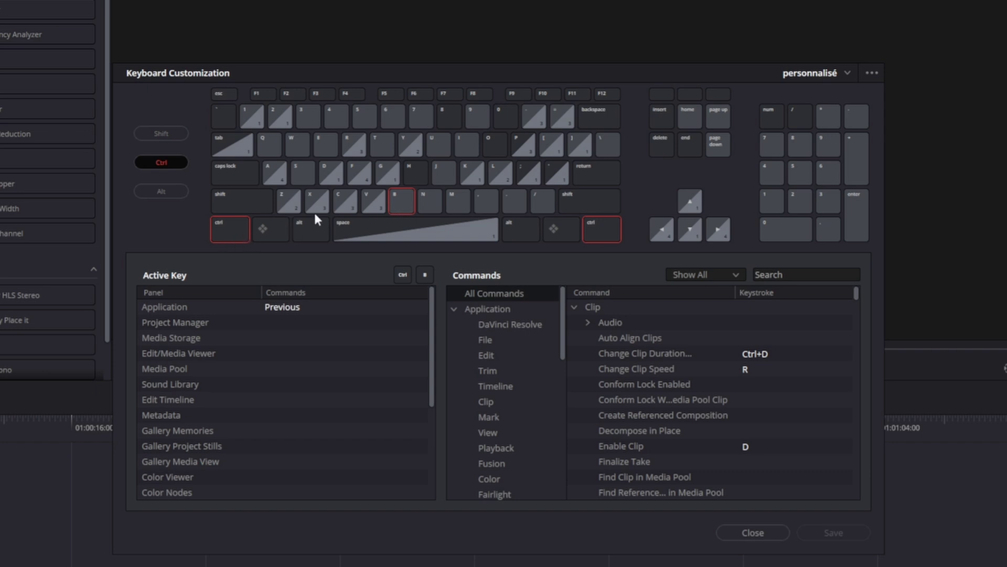
left_click(250, 226)
left_click(411, 203)
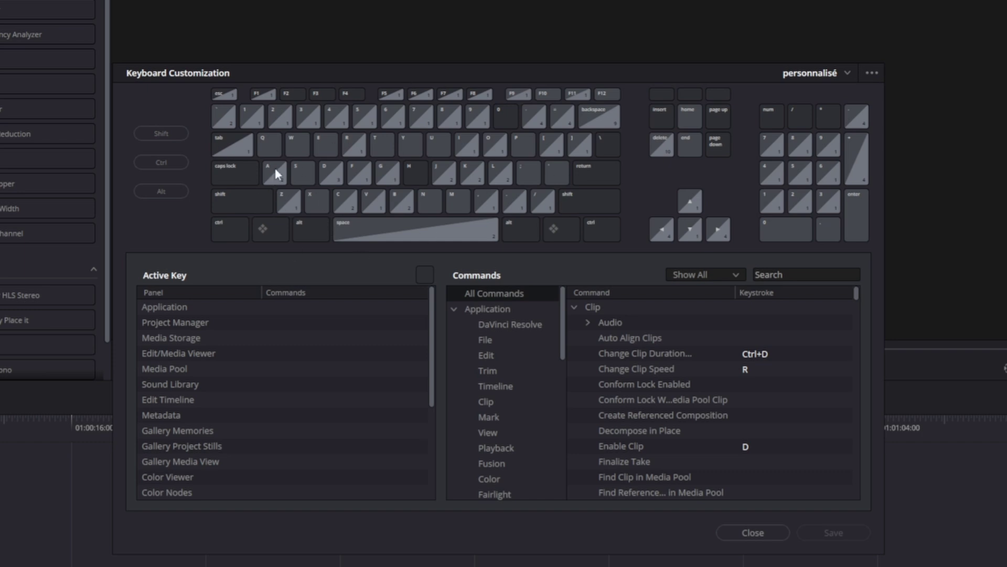
left_click(259, 141)
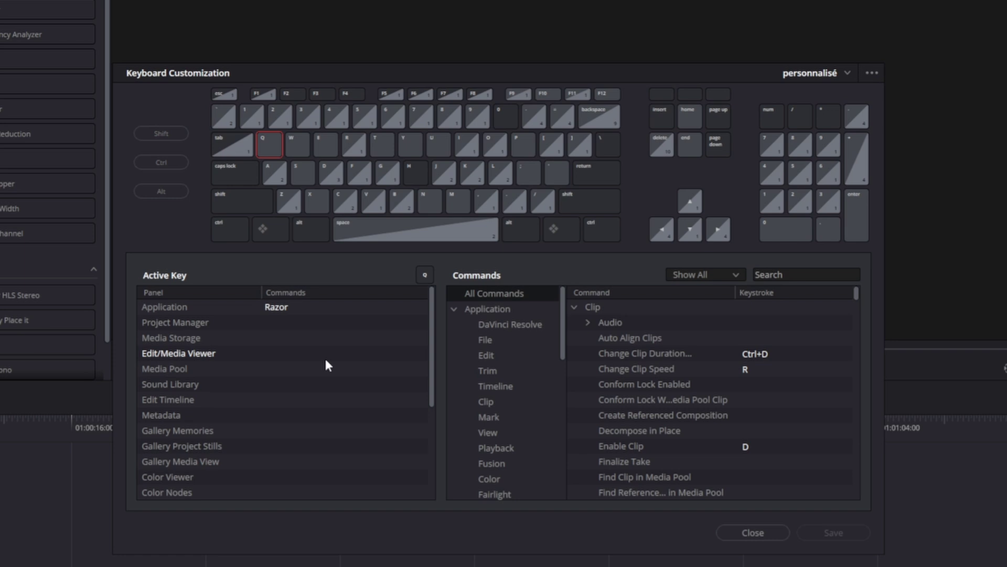
left_click(847, 74)
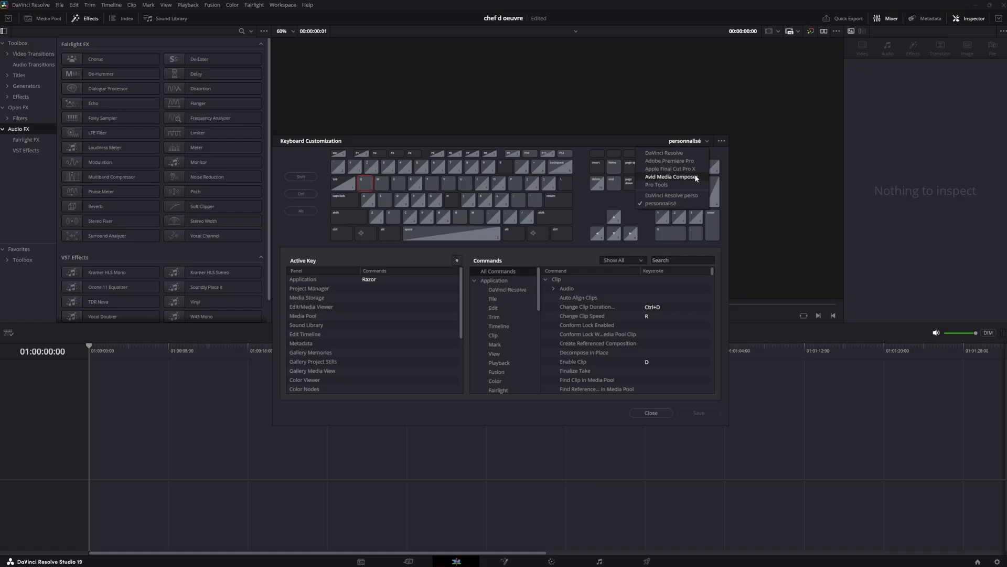
Step: Close the keyboard customization and start a new timeline from the media pool with the project settings option turned off
left_click(649, 414)
left_click(651, 413)
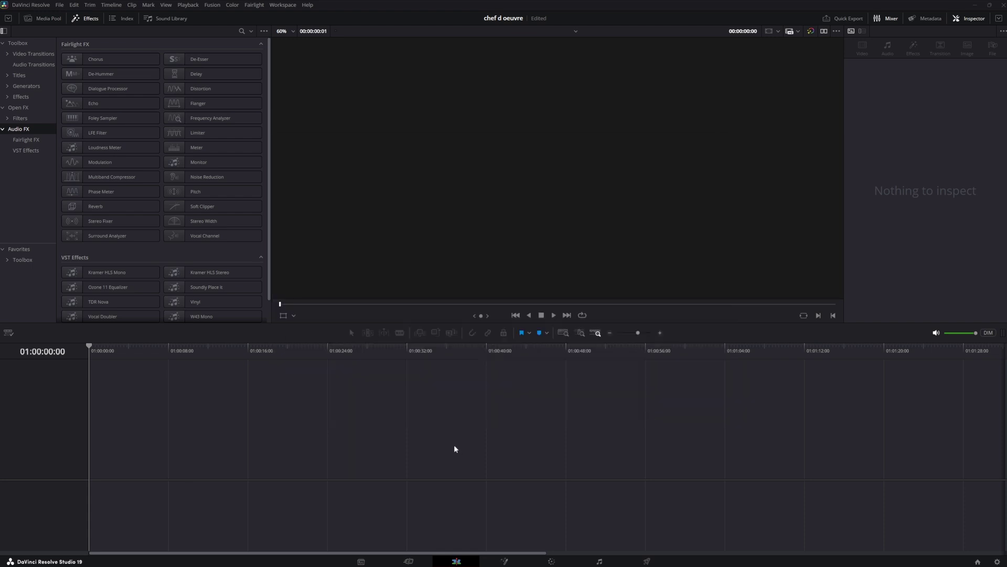
left_click(49, 19)
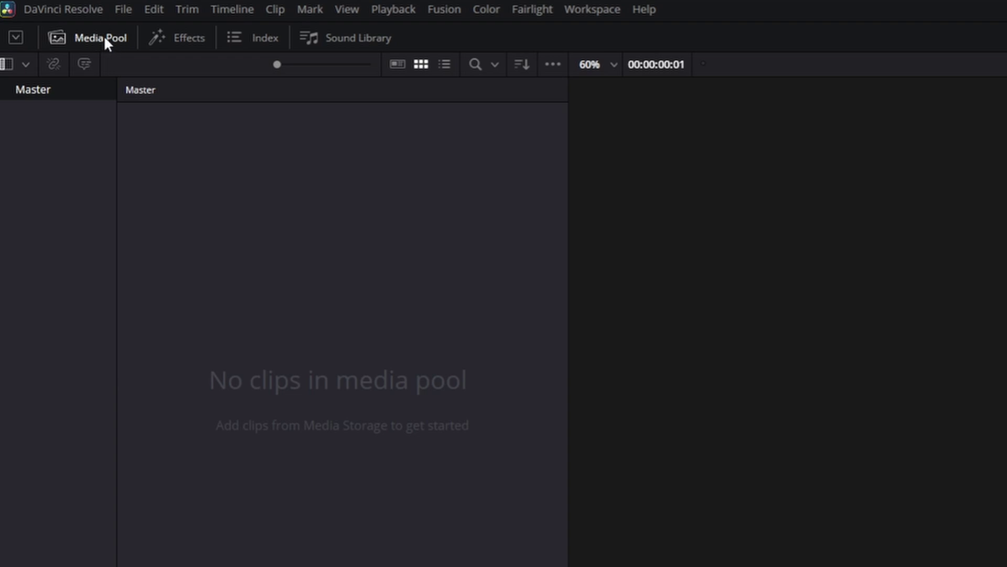
right_click(273, 276)
mouse_move(393, 291)
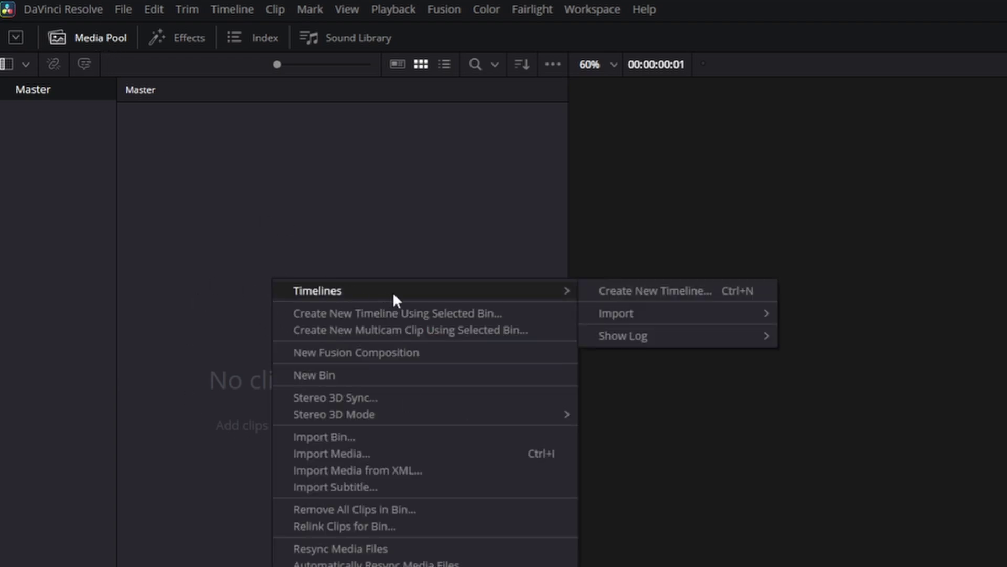
left_click(673, 294)
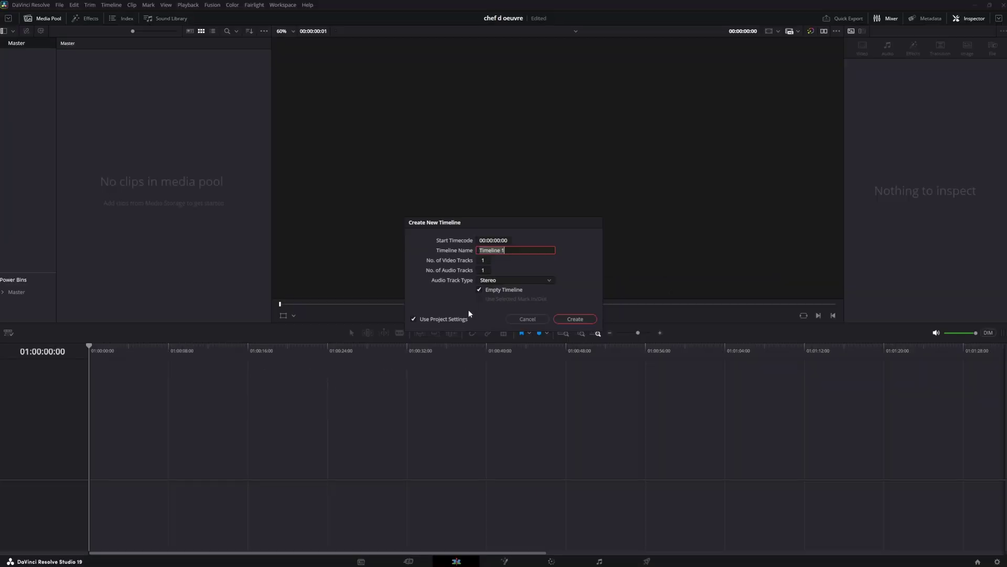
left_click(414, 319)
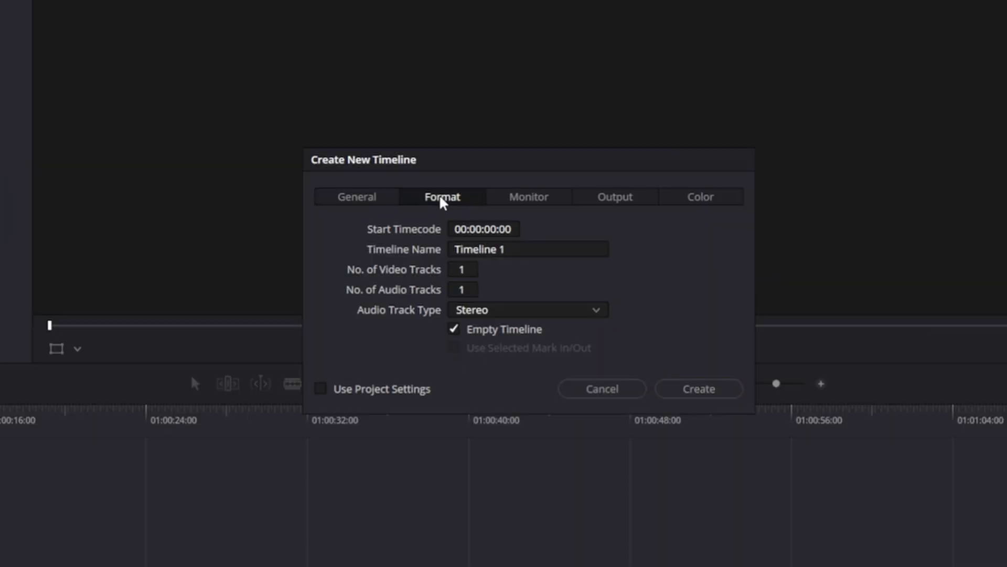
Step: Set the new timeline's format to 3840 x 2160 Ultra HD at 30 frames per second
left_click(442, 199)
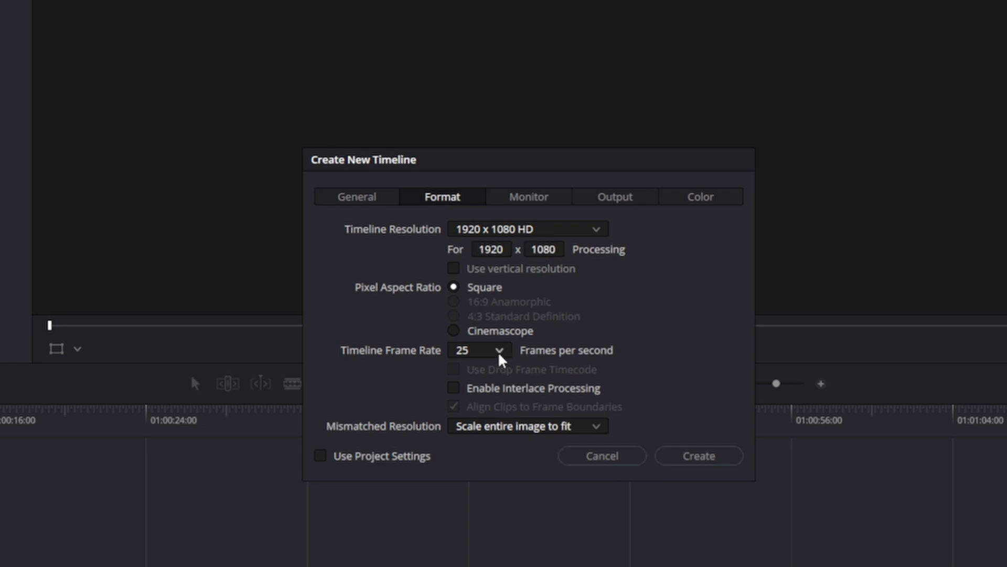
left_click(363, 203)
left_click(430, 203)
left_click(598, 230)
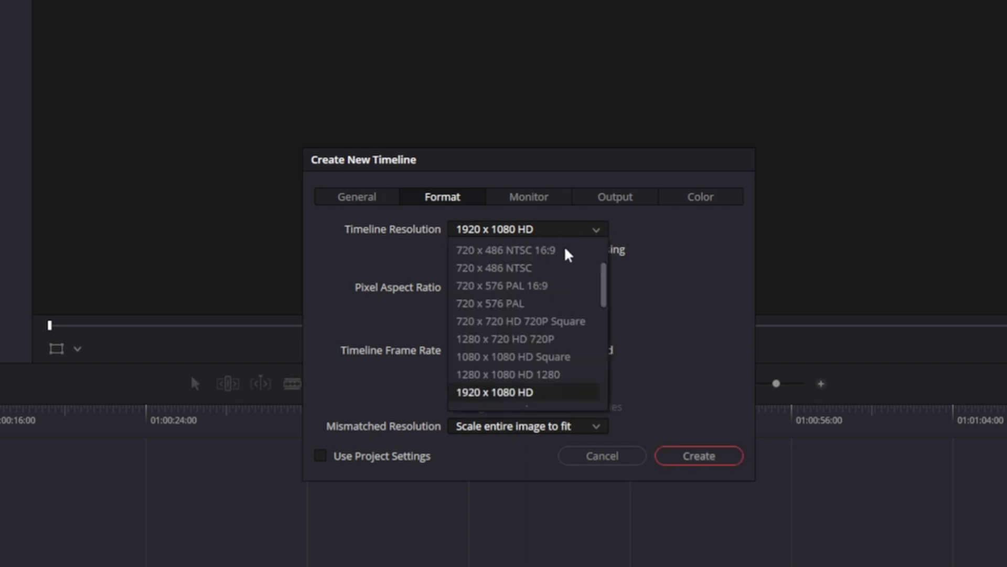
scroll(548, 320, "down", 1)
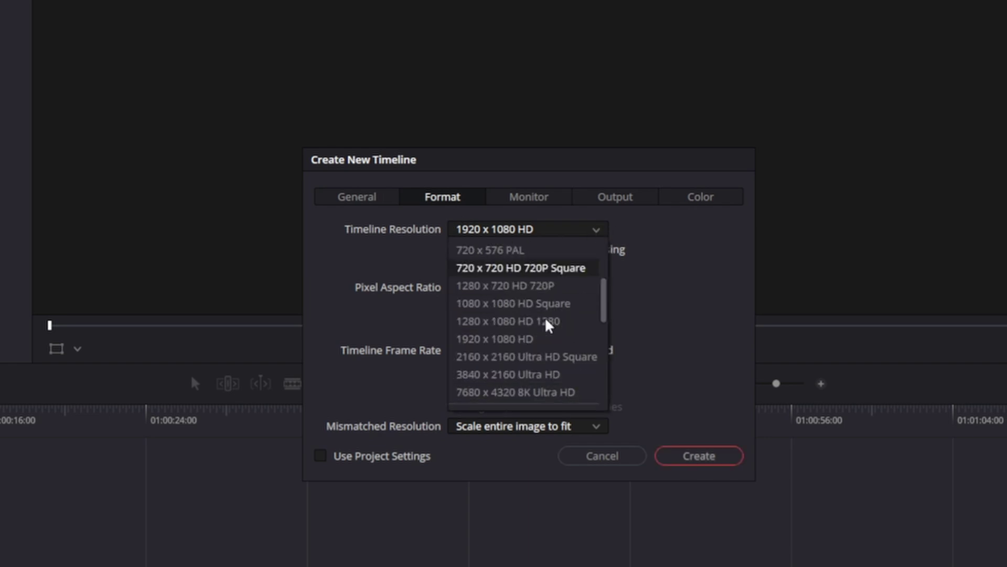
left_click(552, 375)
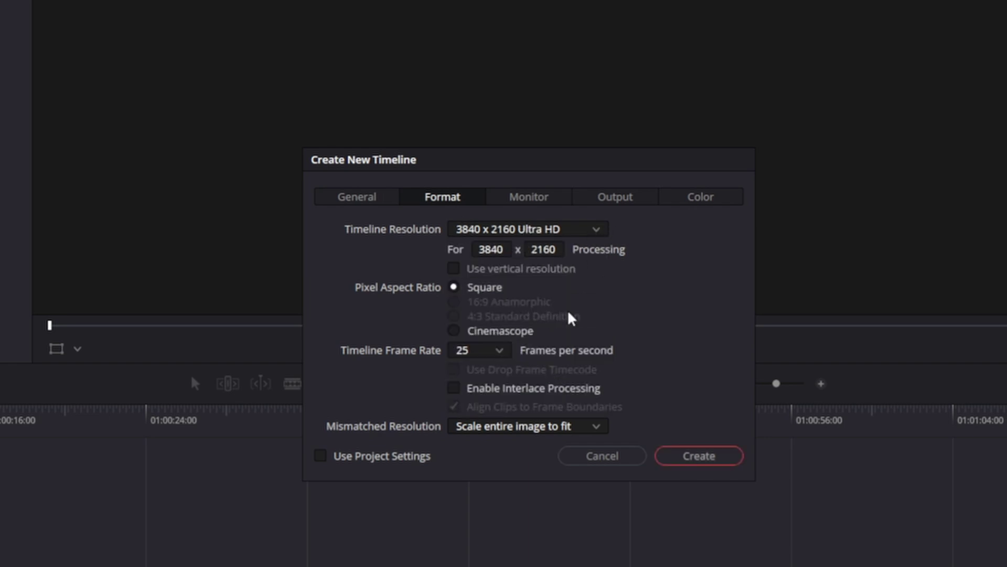
left_click(500, 351)
left_click(480, 478)
Step: Name the timeline 4k30 and create it
left_click(367, 202)
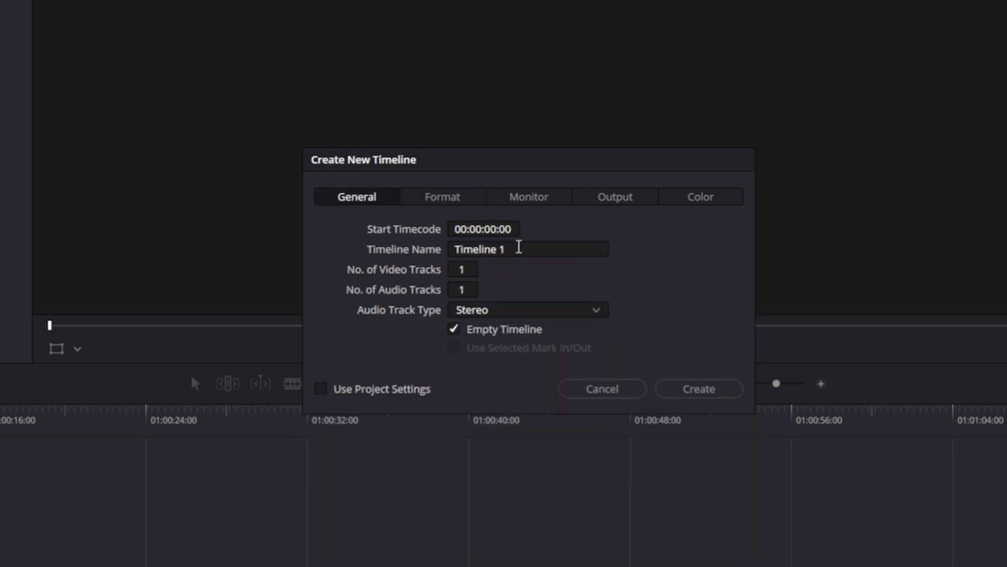
left_click_drag(517, 249, 447, 249)
type("4k")
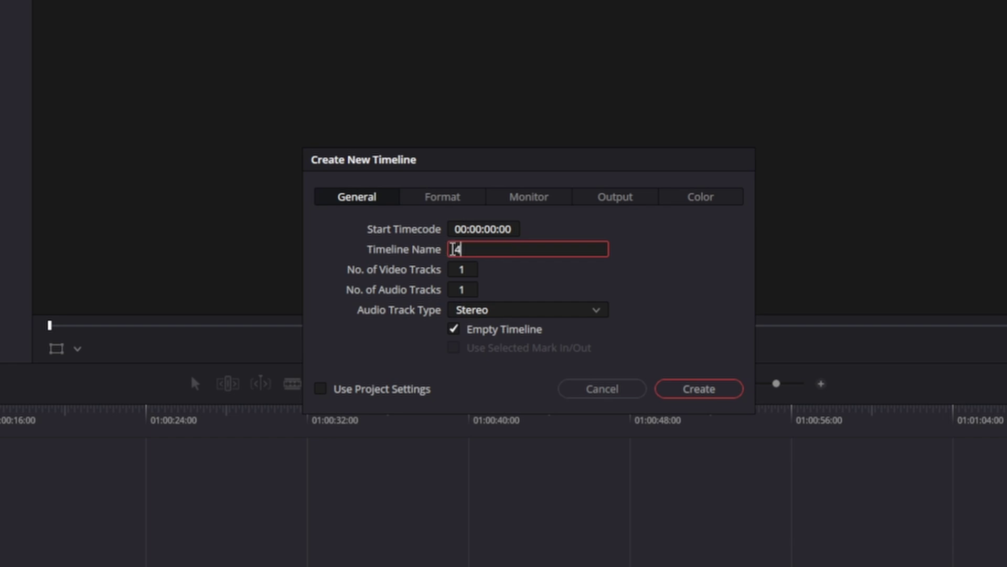
type("30")
left_click(706, 388)
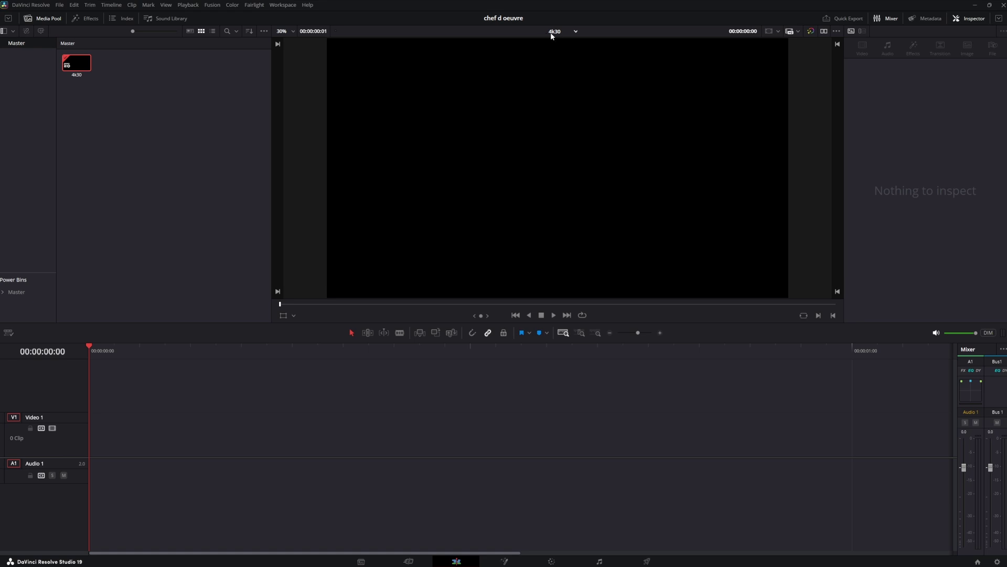
Step: Create a second empty timeline named 1080 25 that uses the project settings
left_click(124, 62)
right_click(113, 72)
mouse_move(213, 77)
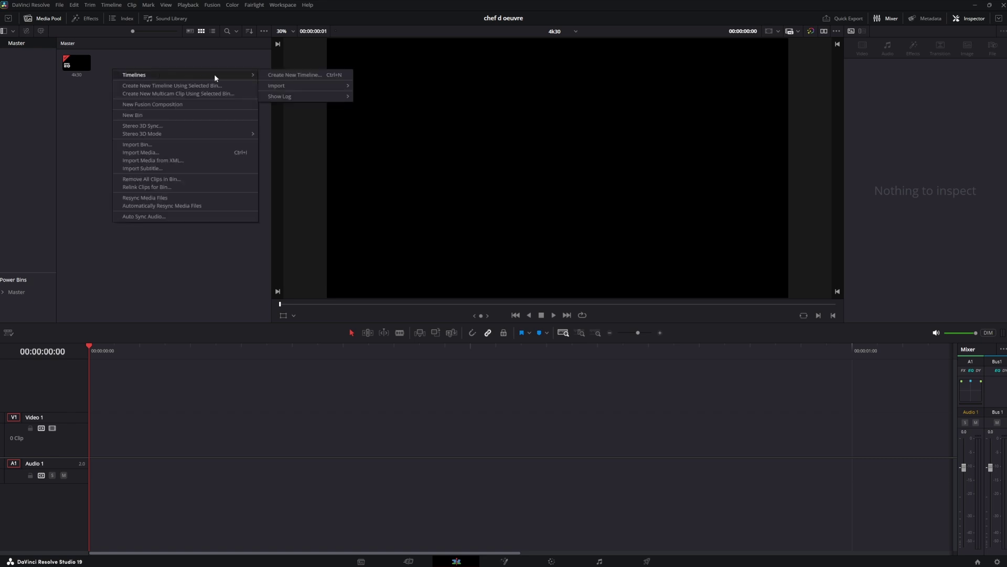
left_click(306, 76)
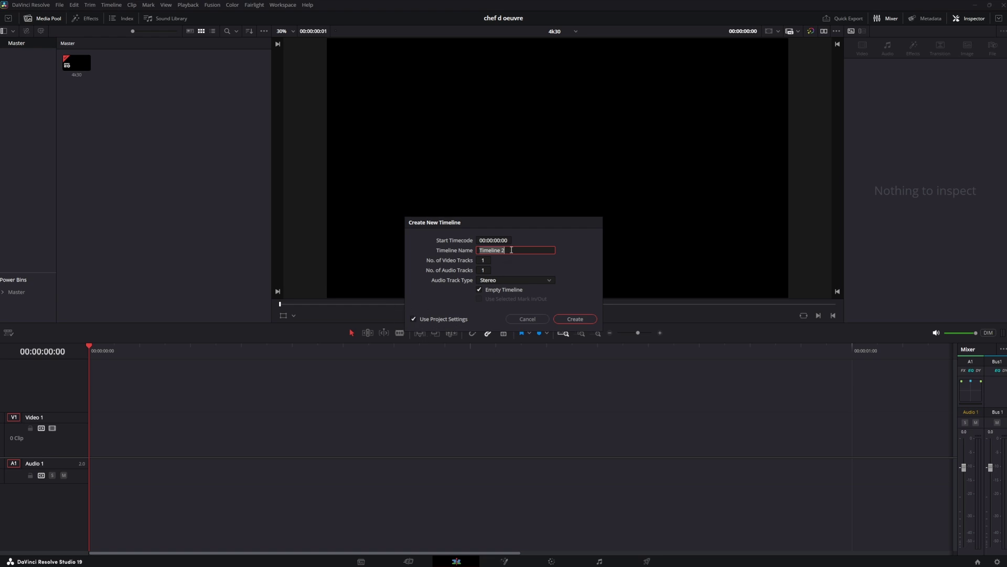
type("1080 25")
left_click(574, 320)
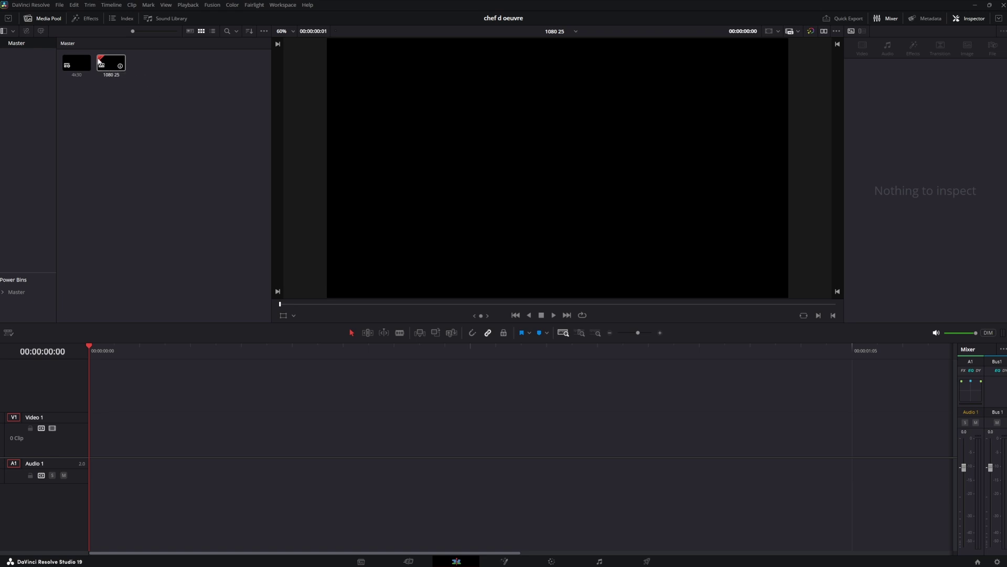
Step: Open the 4k30 timeline from the media pool and switch back to the 1080 25 timeline
double_click(80, 68)
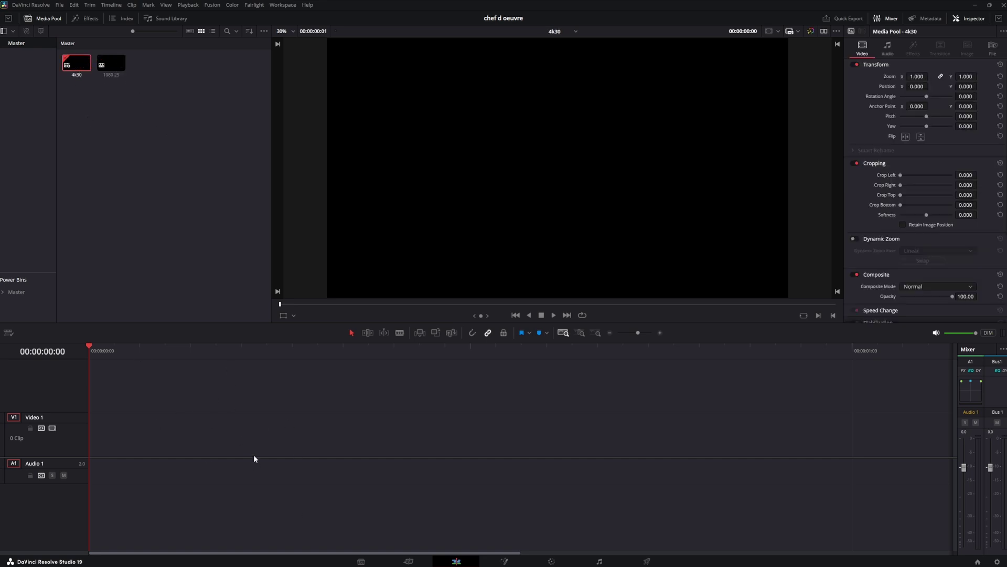
left_click(576, 33)
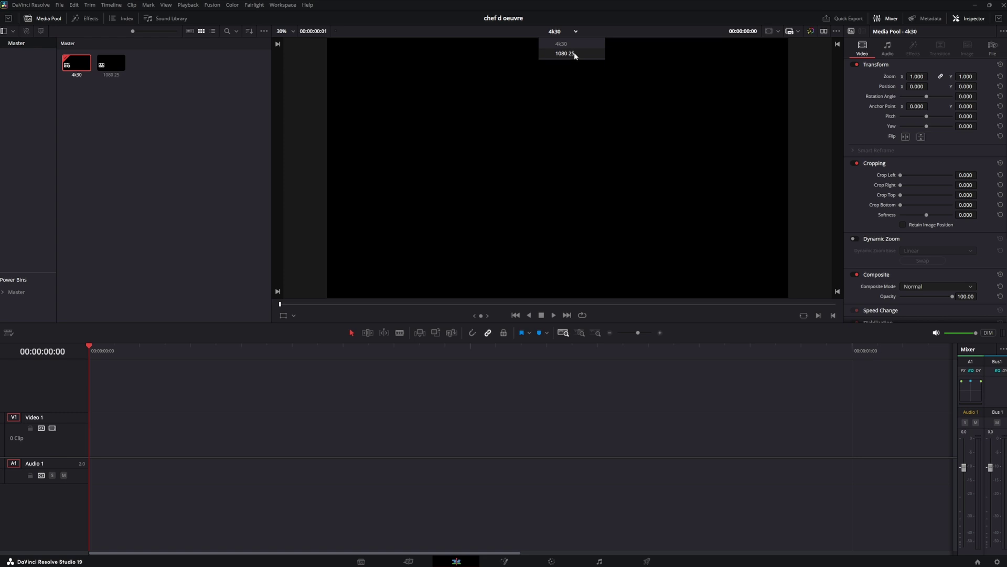
left_click(565, 54)
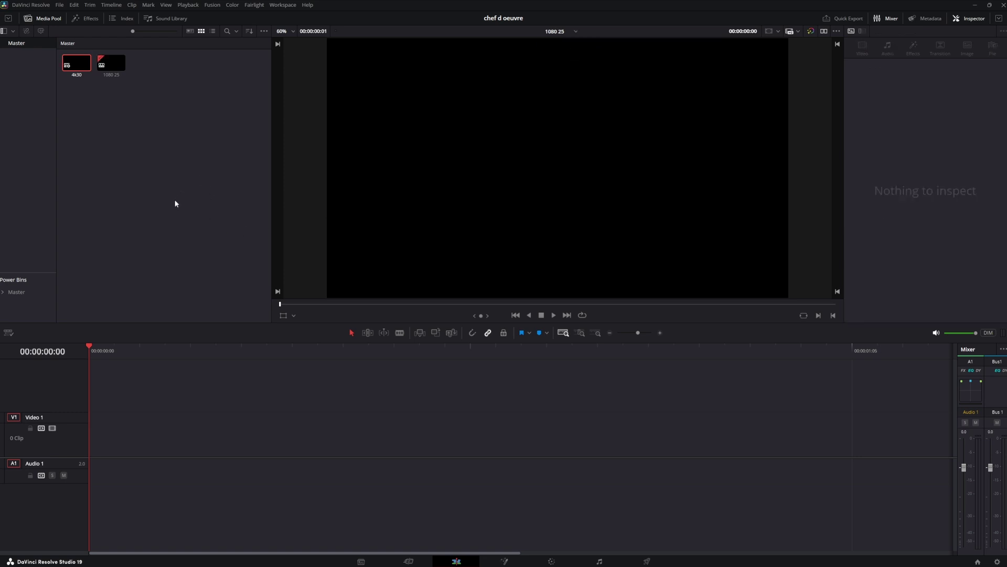
Step: Shrink the editor window to reveal the desktop and move the Chef d oeuvre folder closer to it
key("super+Down")
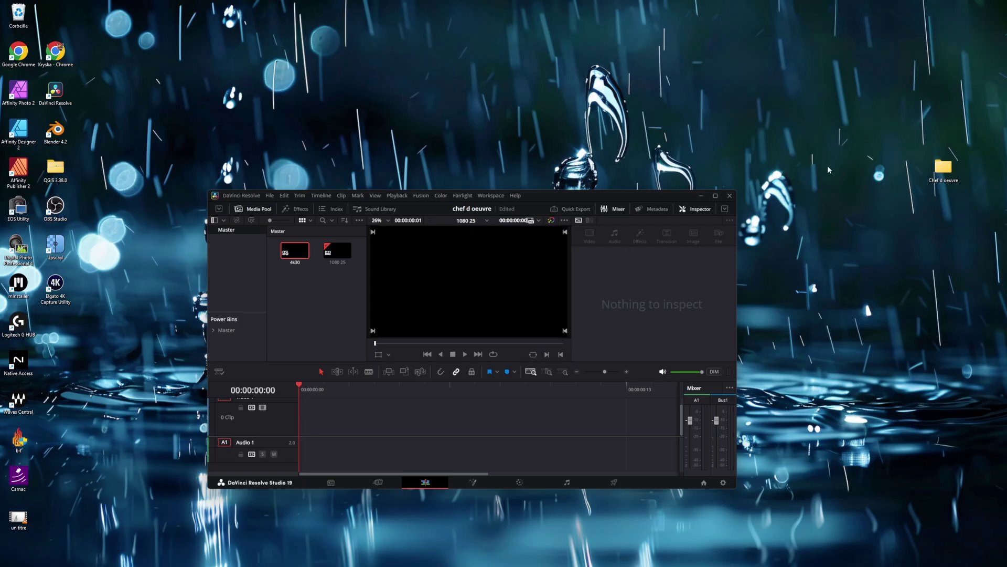
left_click_drag(940, 172, 837, 127)
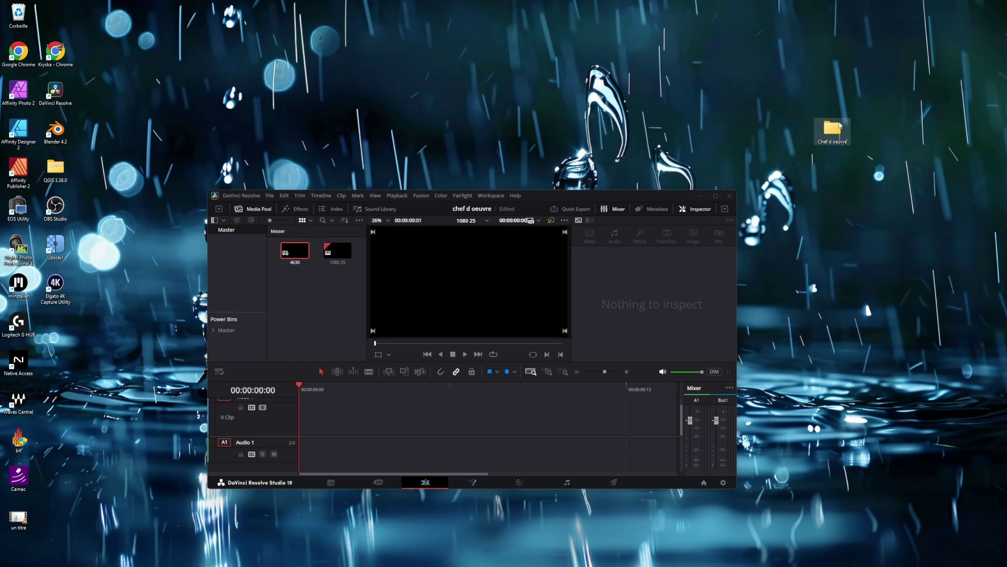
Step: Look through the A Roll, B Roll, effets and Sons subfolders of the Chef d oeuvre folder, and close the folder window
double_click(834, 129)
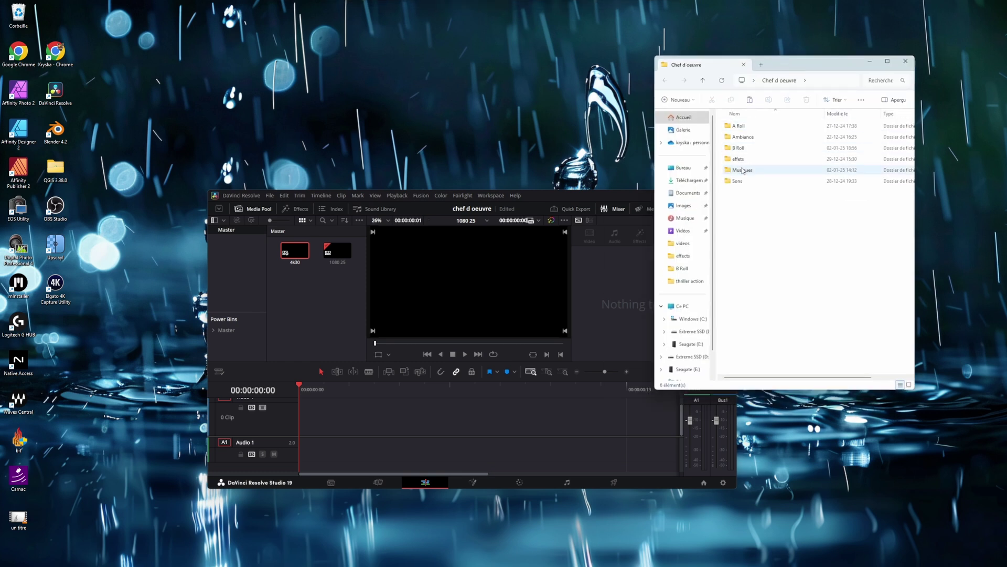
left_click(740, 127)
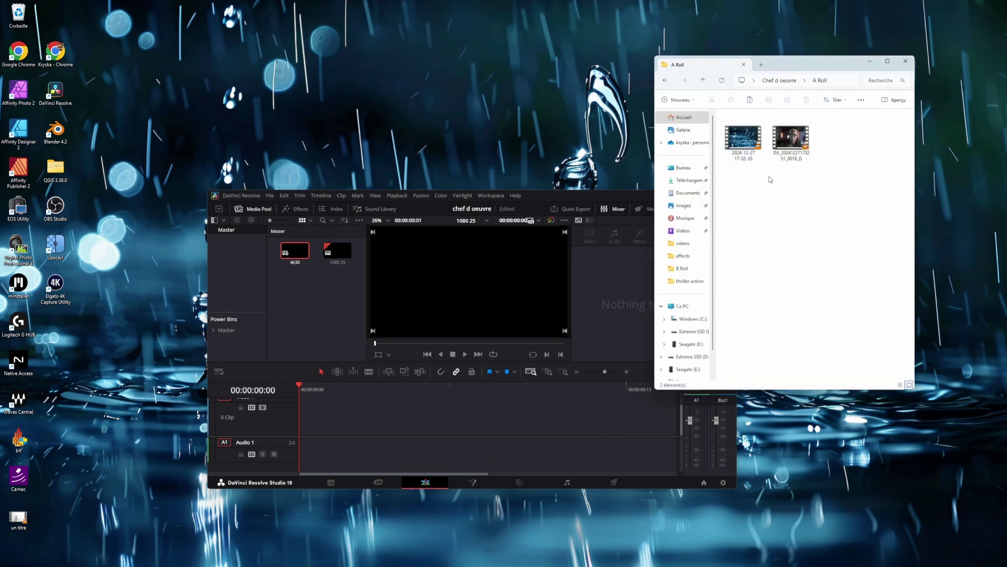
key("alt+Left")
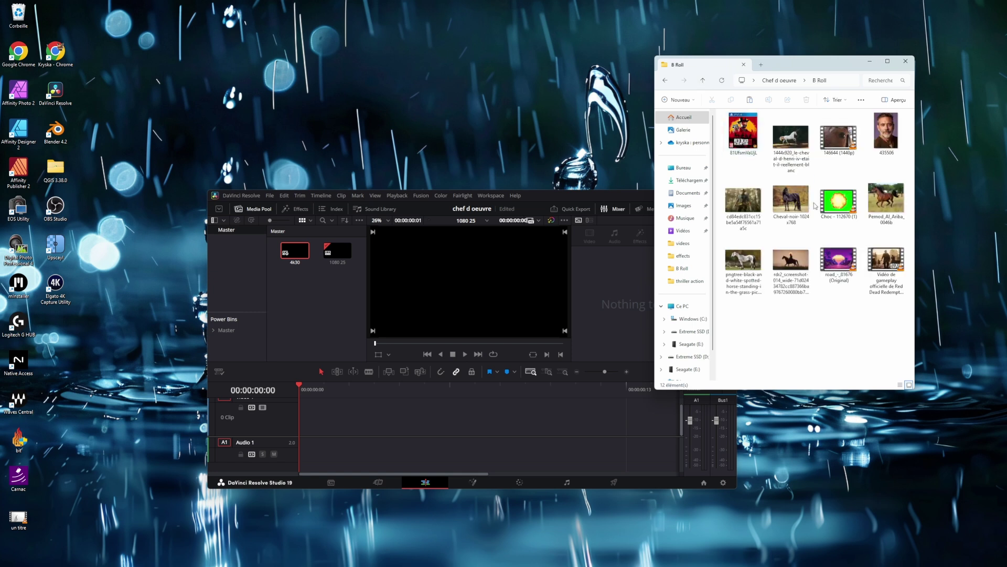
key("alt+Left")
key("alt+Left")
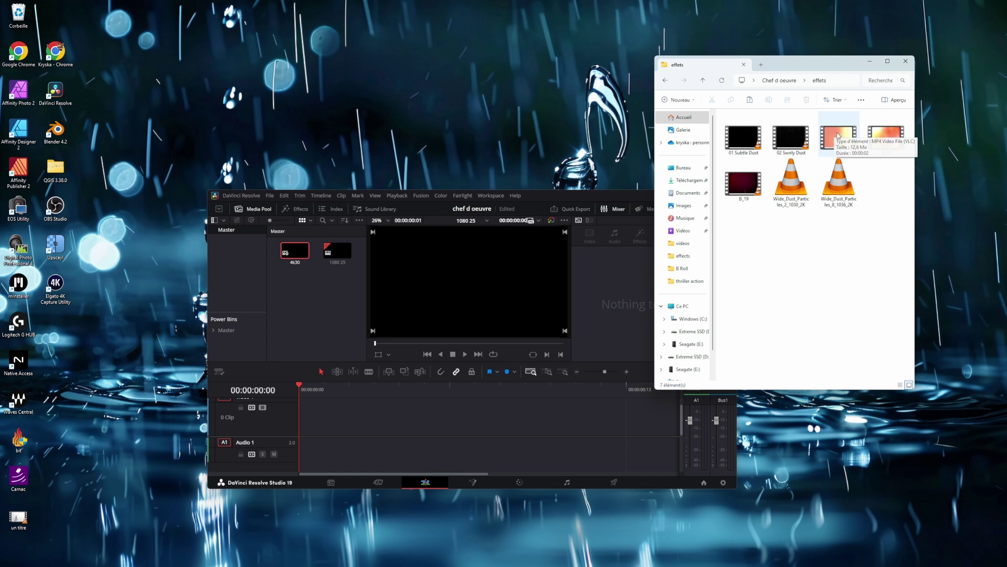
left_click(704, 81)
double_click(751, 180)
key("alt+F4")
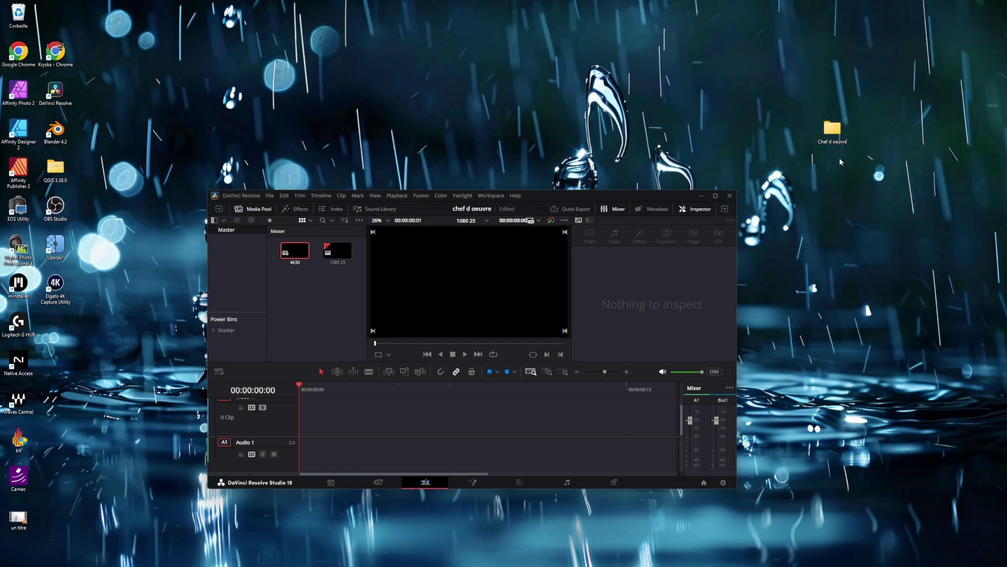
Step: Import the Chef d oeuvre folder with its subfolders as bins into the media pool and maximize the editor window
left_click_drag(836, 129, 239, 259)
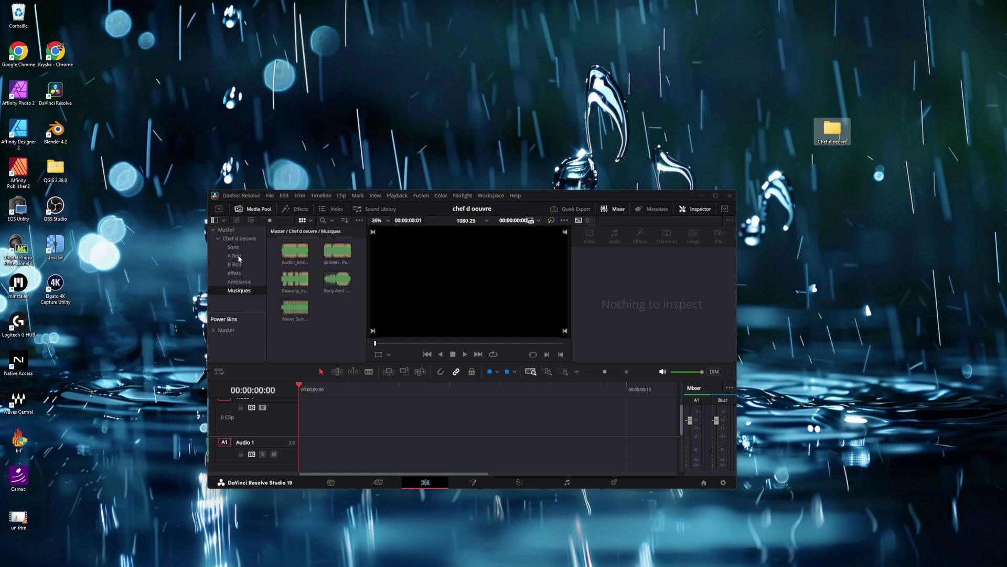
left_click(717, 196)
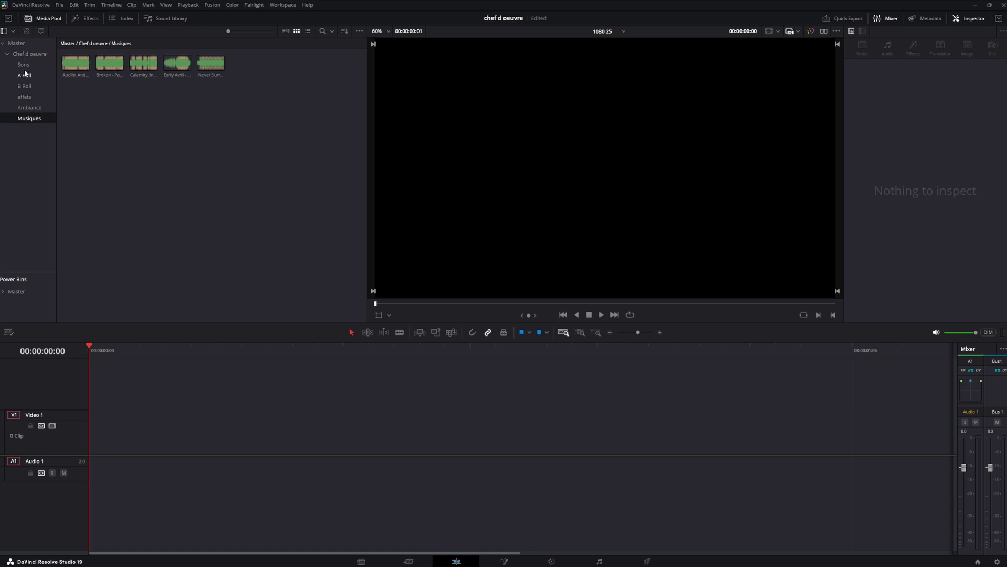
Step: Turn on automatic resyncing of media files for the Chef d oeuvre bin
left_click(22, 54)
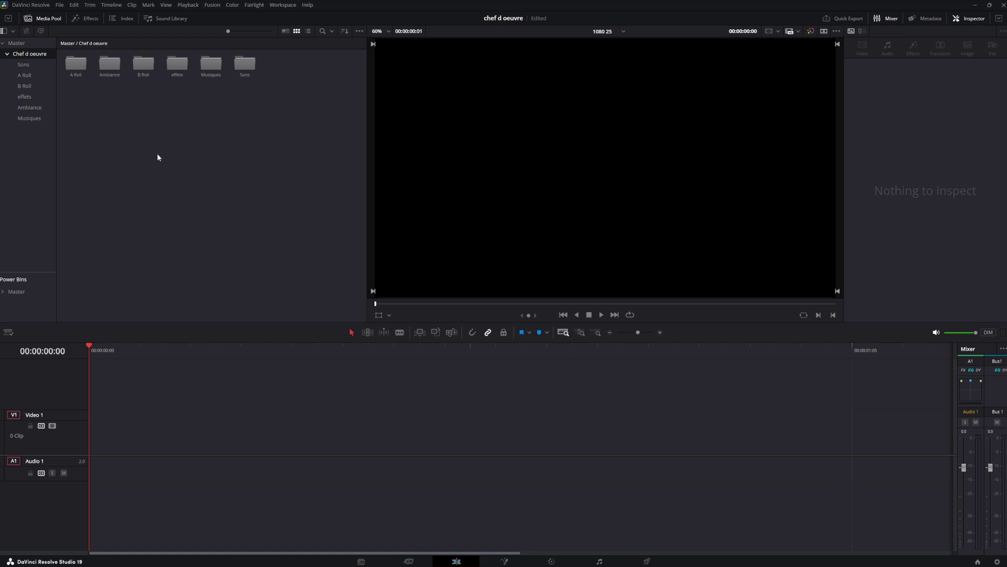
right_click(132, 140)
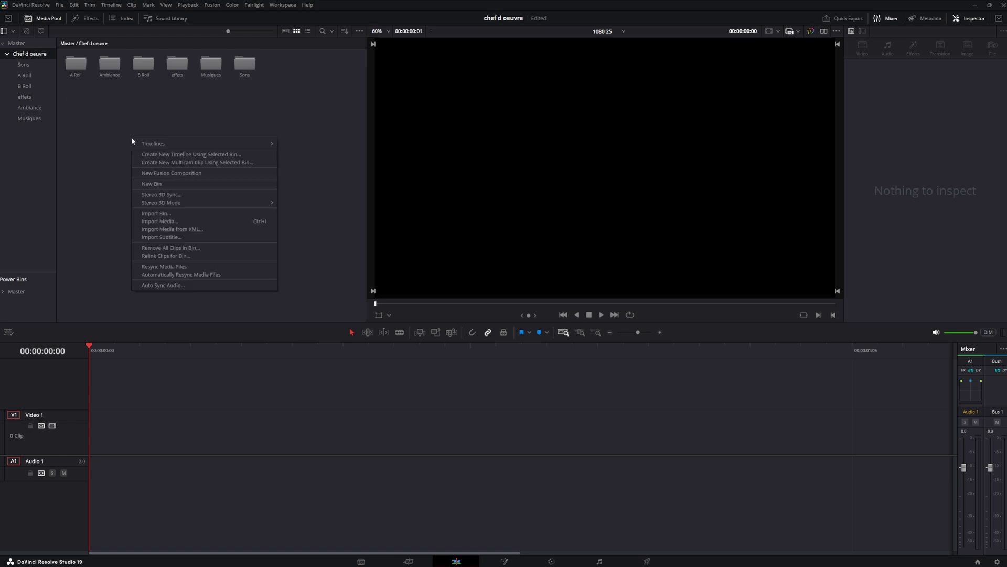
left_click(194, 275)
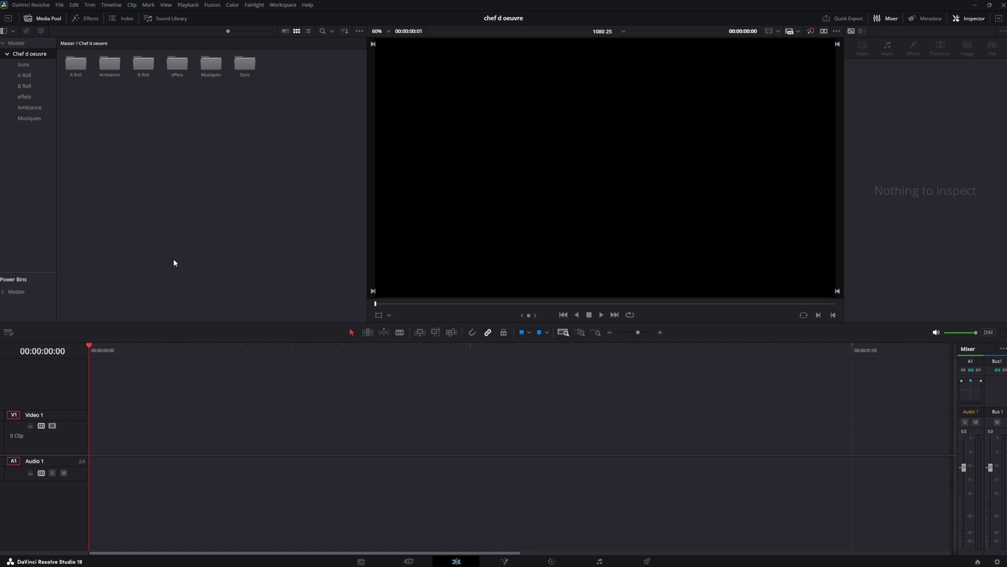
Step: Place the DJI clip from the A Roll bin at the start of the 1080 25 timeline and select it
double_click(79, 65)
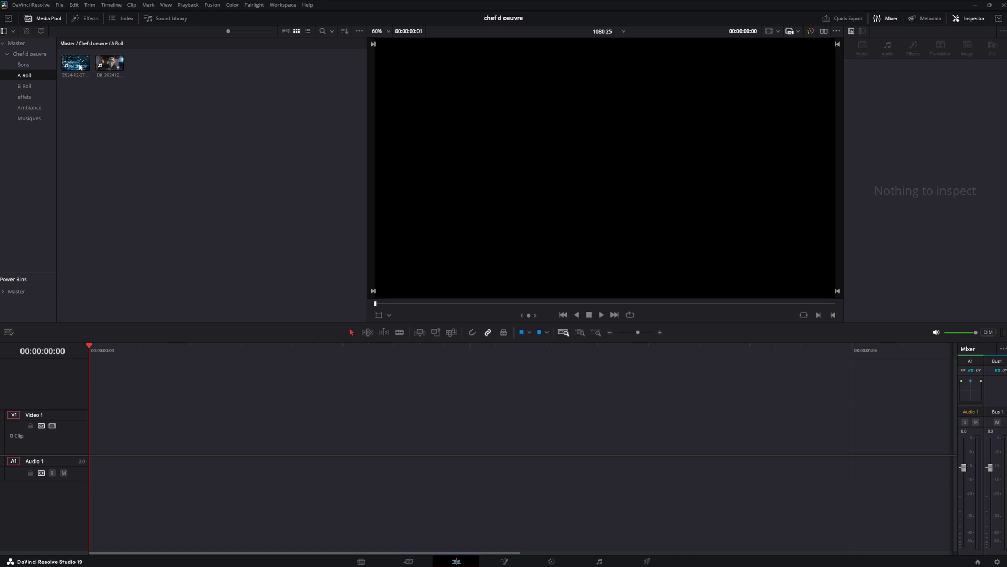
left_click_drag(105, 78, 100, 452)
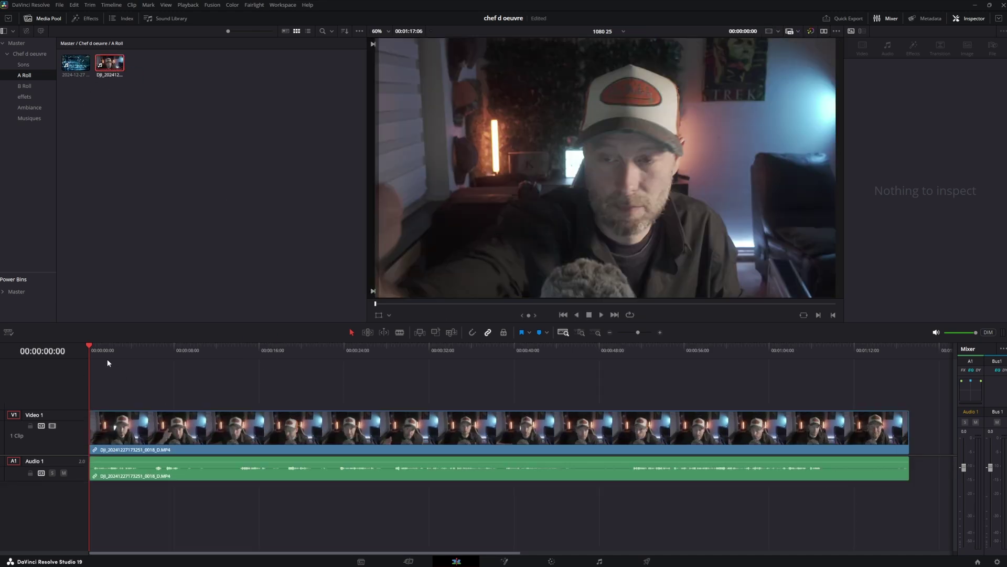
left_click(129, 429)
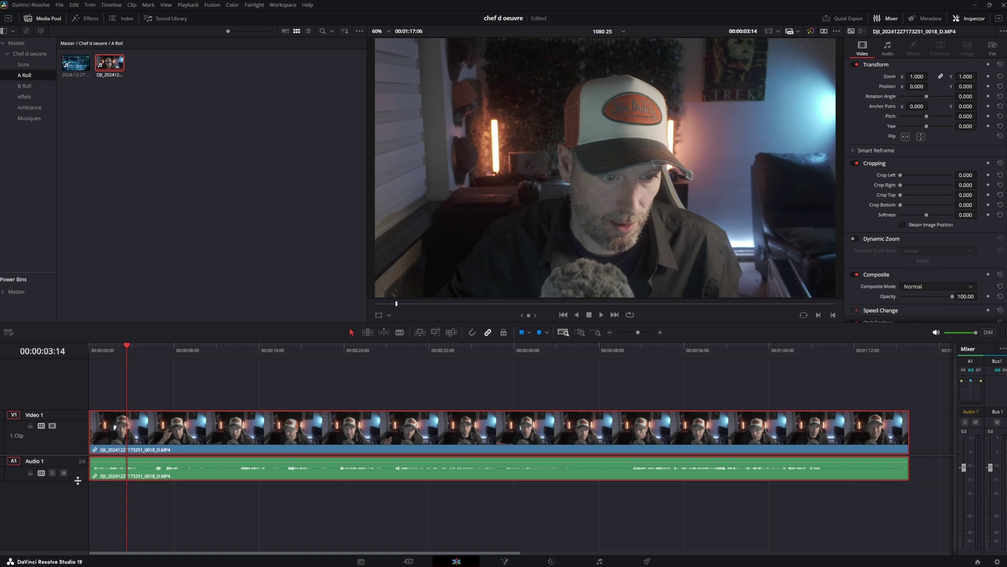
Step: Increase the height of the Audio 1 track and zoom in on the timeline around the playhead
left_click_drag(77, 481, 83, 507)
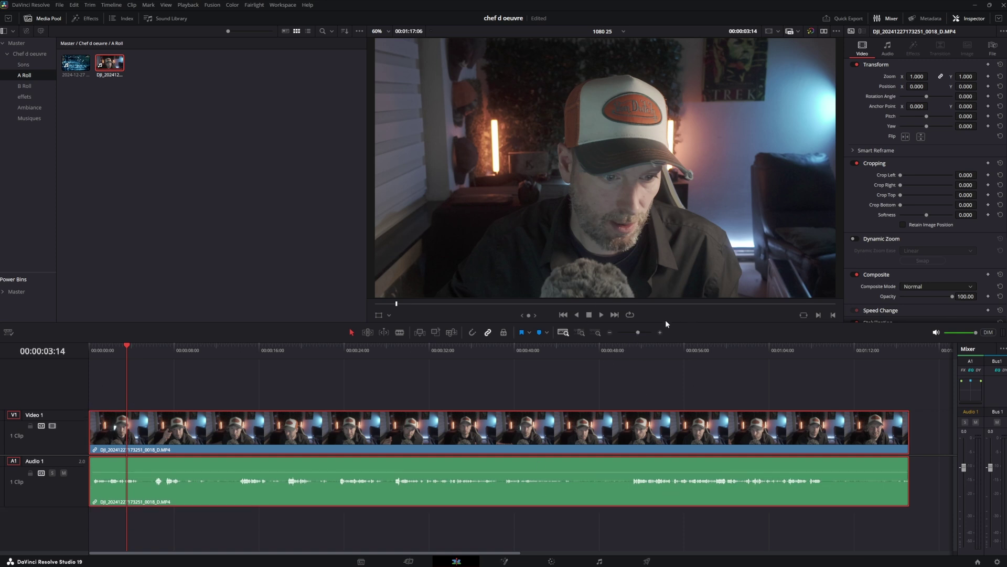
left_click(660, 332)
left_click(661, 332)
left_click(660, 332)
left_click(659, 332)
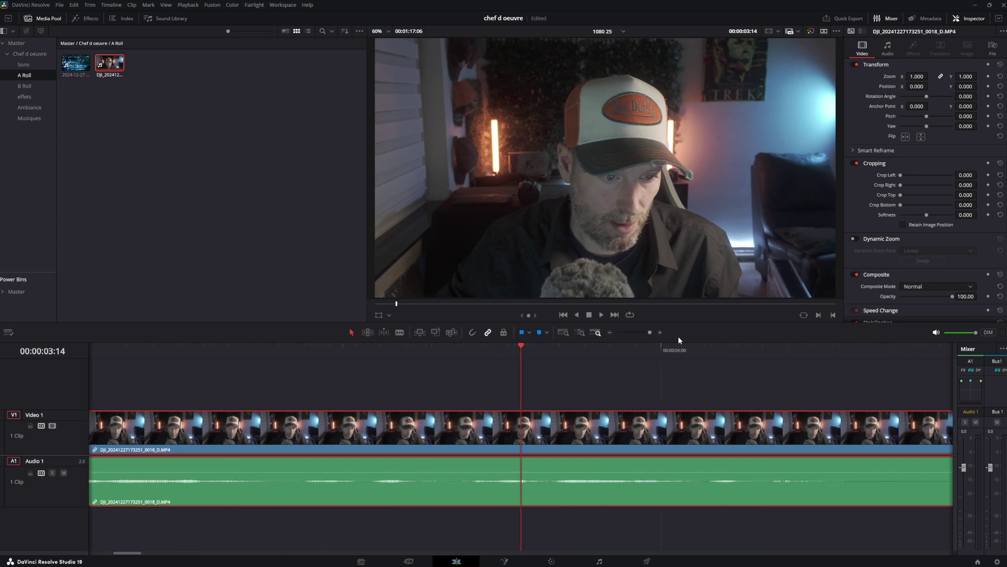
Step: Reduce the height of the Video 1 track and move the playhead to 00:00:21:00
key("shift+z")
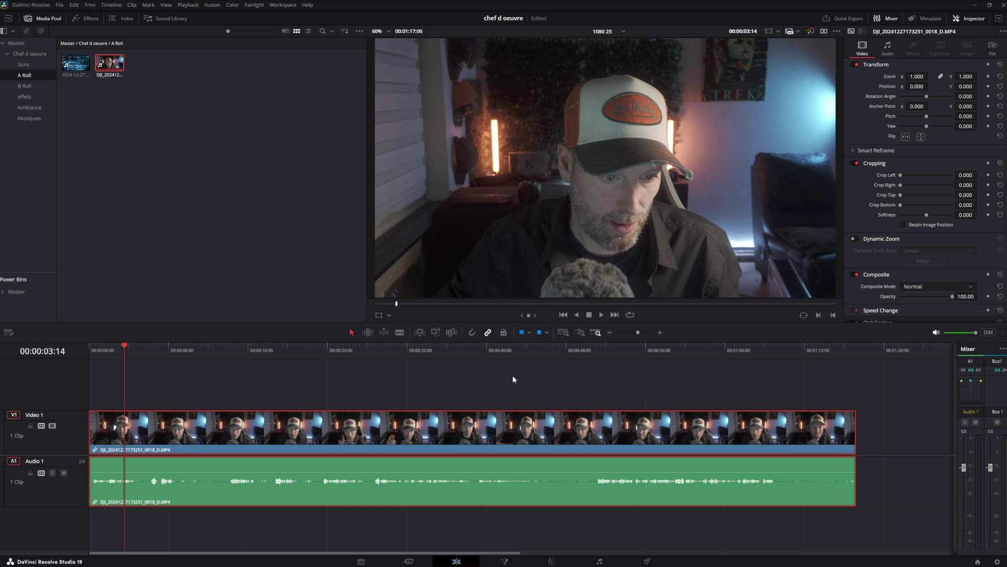
scroll(514, 377, "down", 5)
scroll(523, 383, "down", 1)
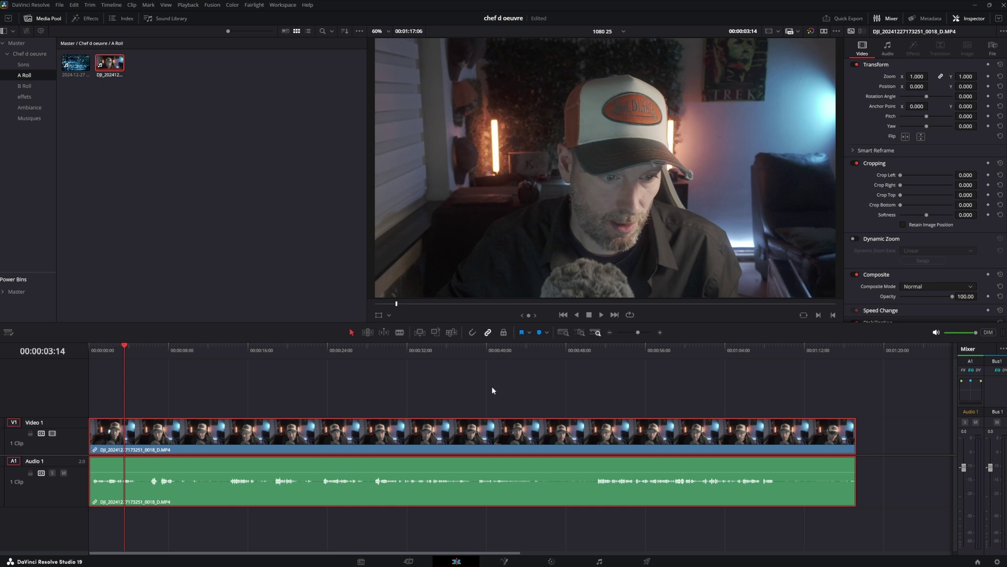
scroll(492, 387, "down", 4)
scroll(502, 400, "up", 5)
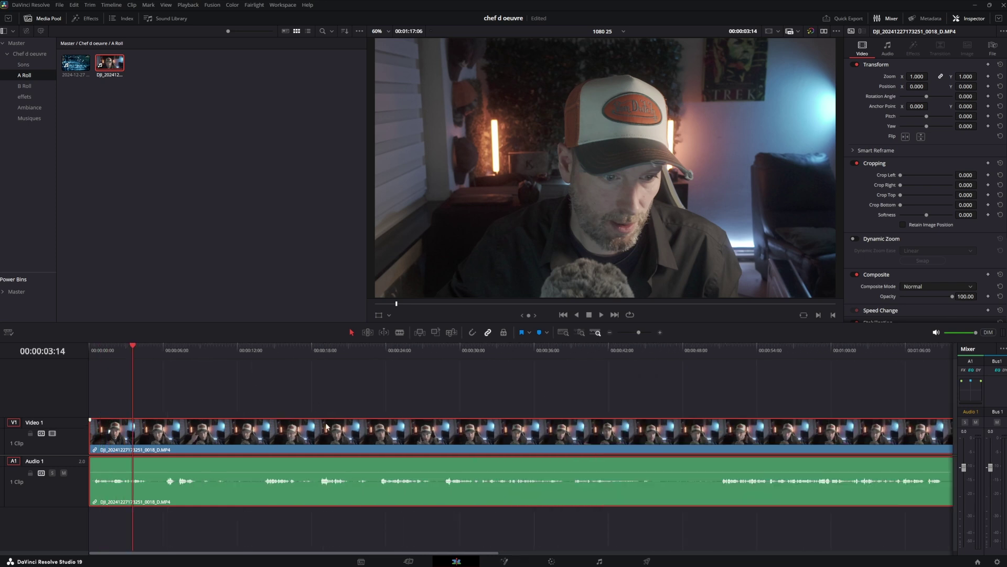
left_click_drag(255, 351, 349, 360)
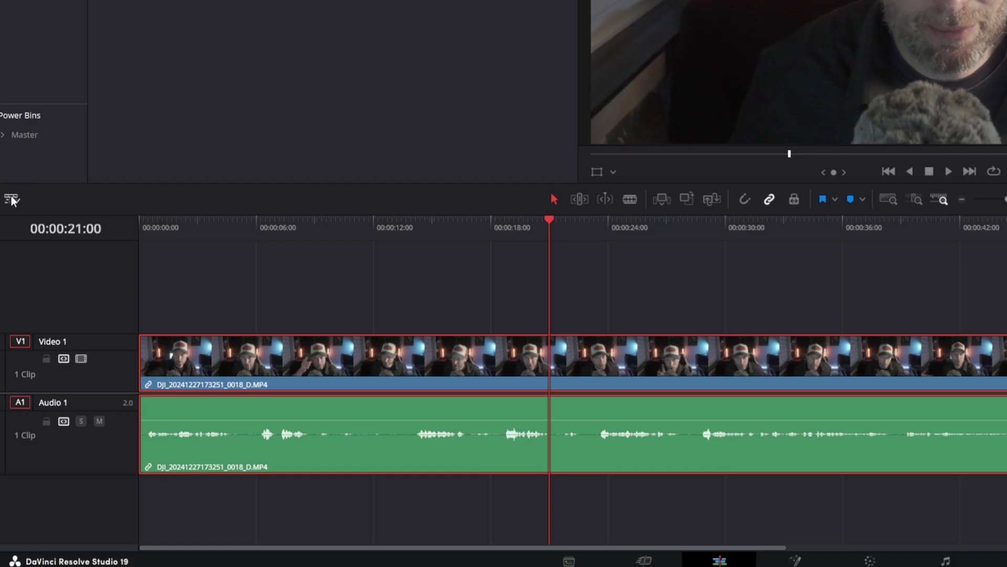
Step: Try the Thumbnail and None thumbnail views on the timeline clips, and return to Film Strip
left_click(11, 199)
mouse_move(100, 290)
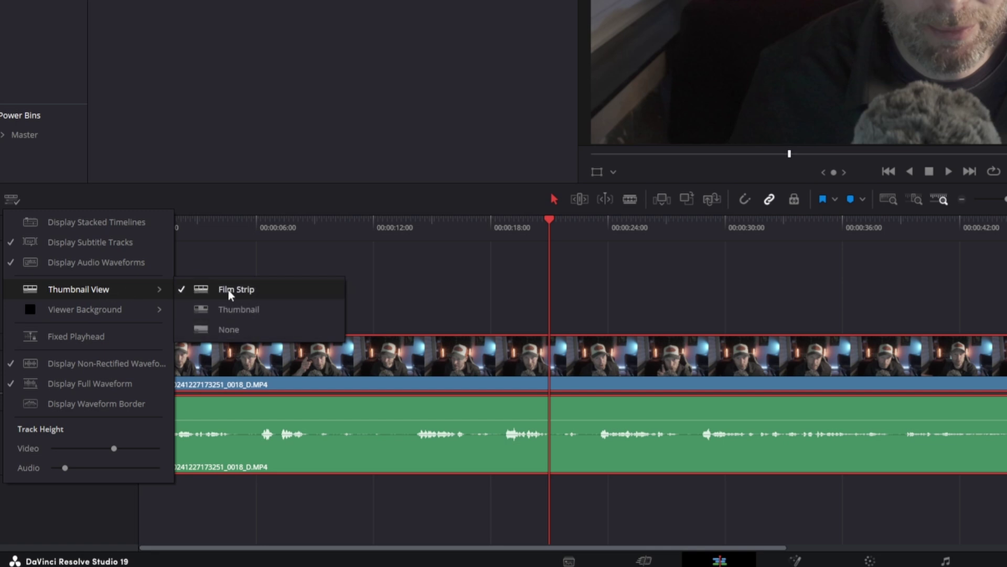
left_click(262, 307)
left_click(12, 198)
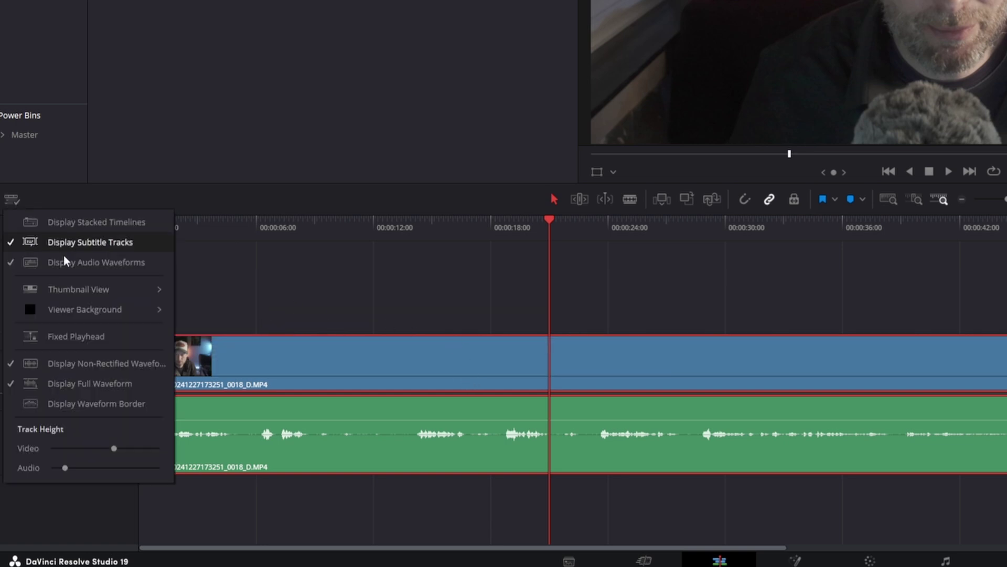
left_click(246, 327)
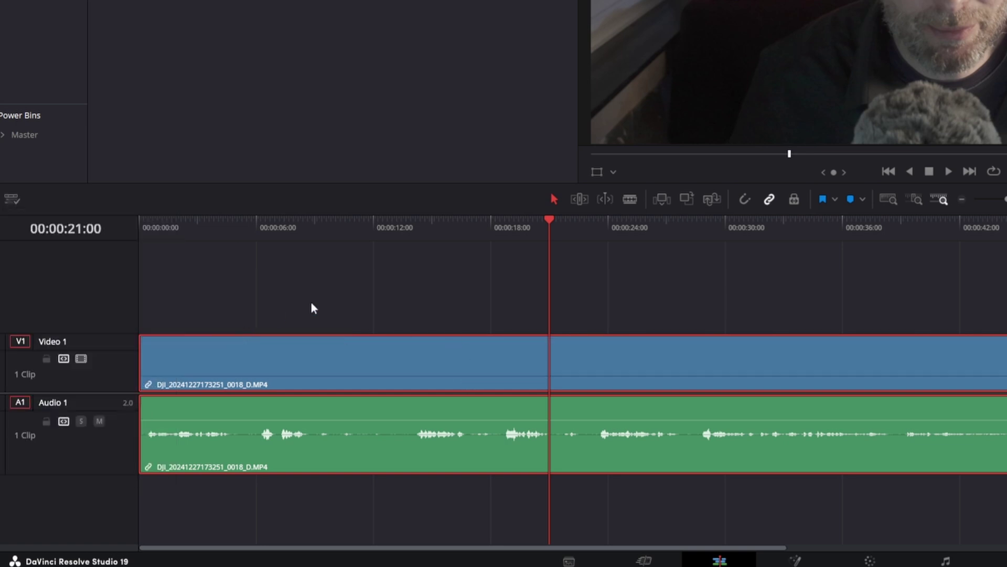
left_click(12, 199)
left_click(227, 293)
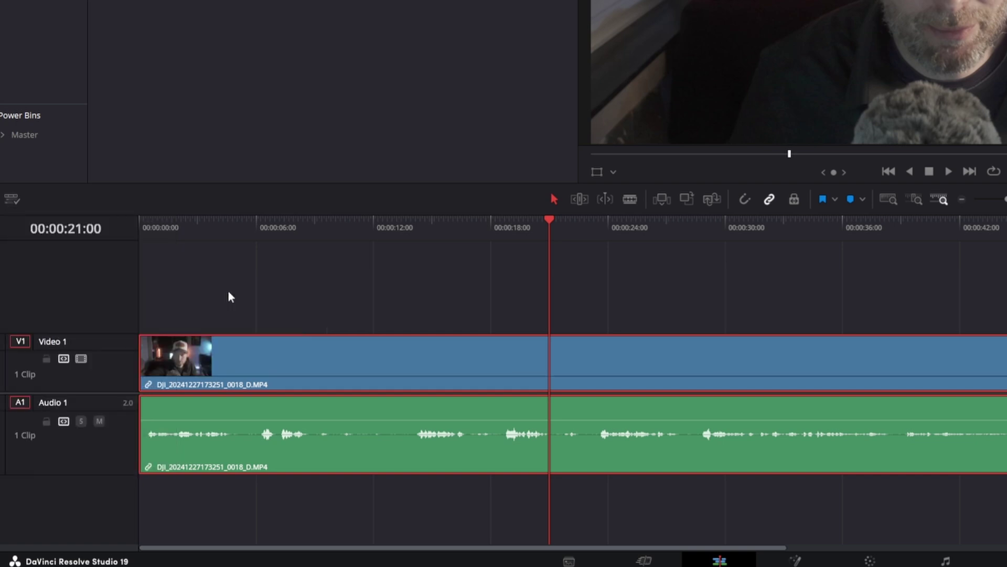
left_click(12, 200)
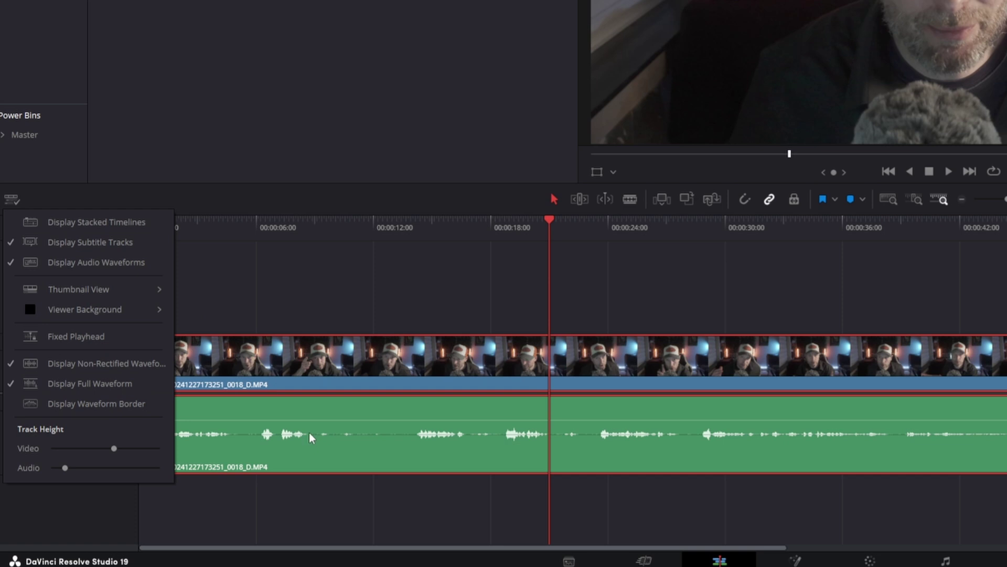
Step: Turn off the non-rectified waveform display, turn it back on, and deselect the clip
left_click(91, 362)
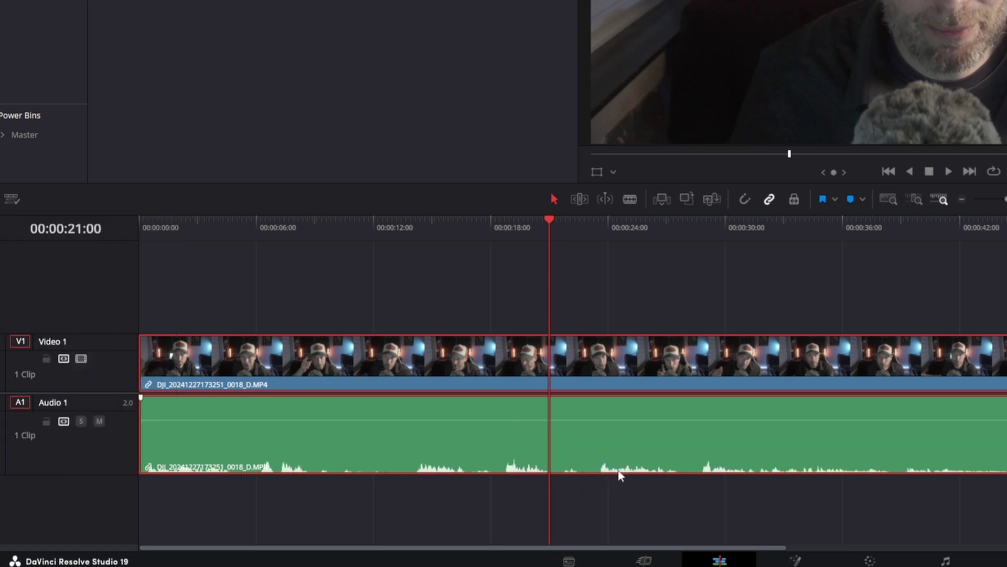
left_click(11, 199)
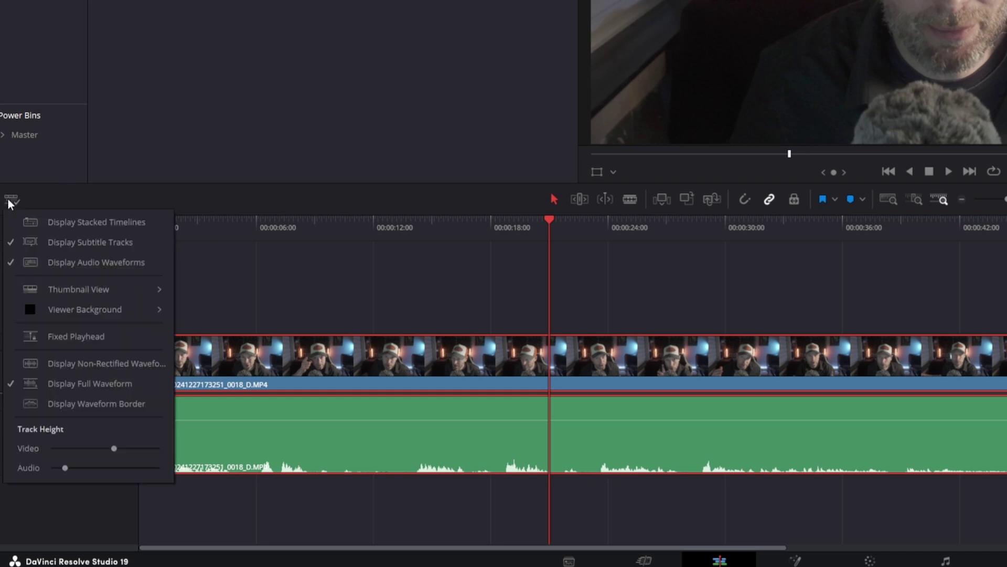
left_click(101, 366)
left_click_drag(316, 356, 335, 348)
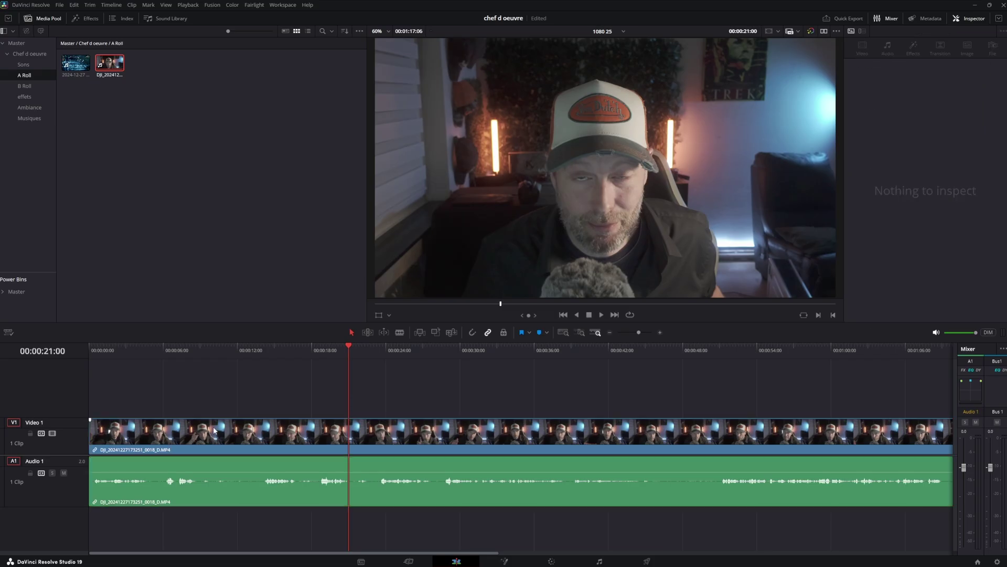
Step: Save the project and try shifting the DJI clip's video by +05:07 without its audio
key("ctrl+s")
left_click_drag(232, 436, 296, 432)
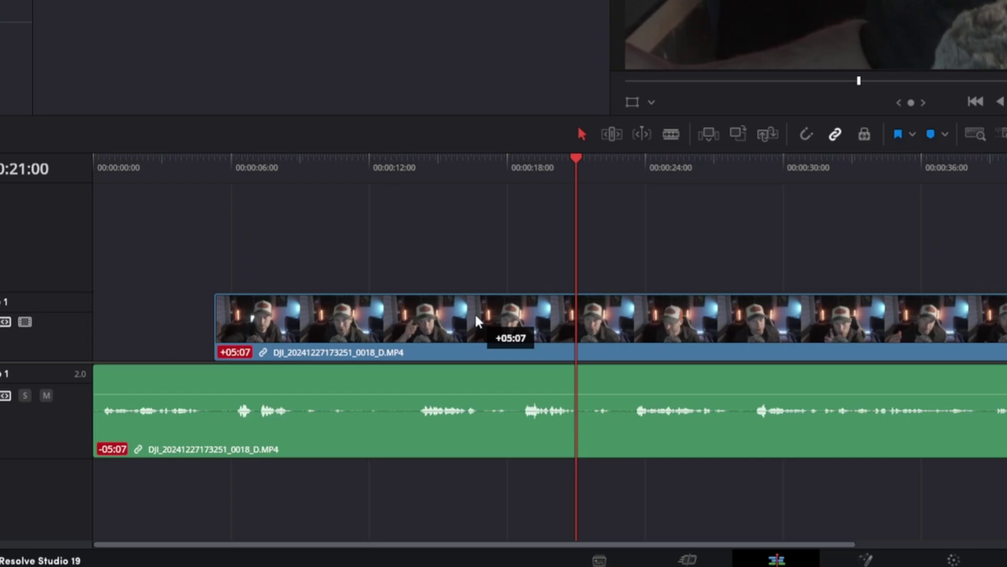
left_click_drag(476, 316, 375, 218)
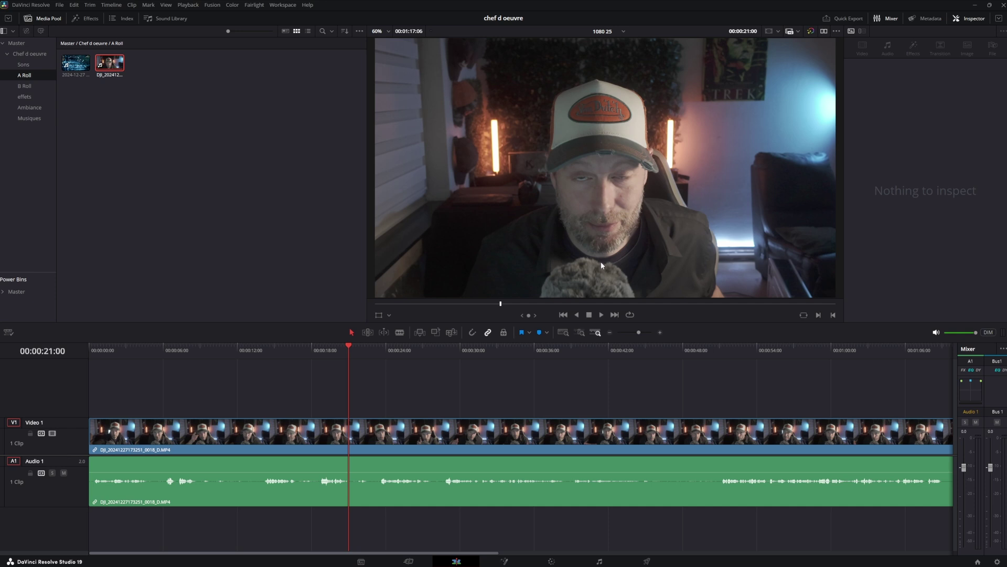
left_click(75, 63)
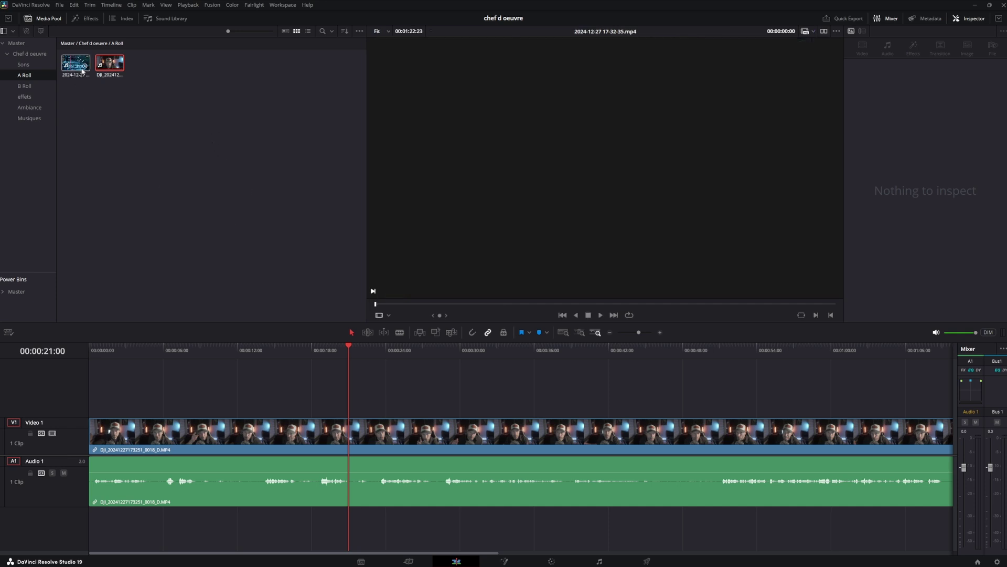
left_click_drag(76, 63, 91, 390)
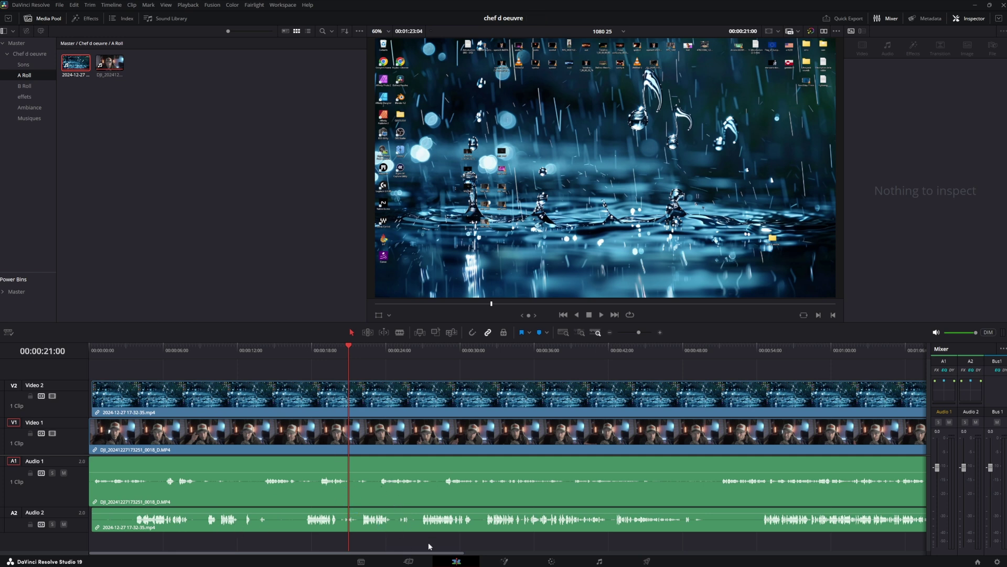
left_click_drag(570, 366, 351, 527)
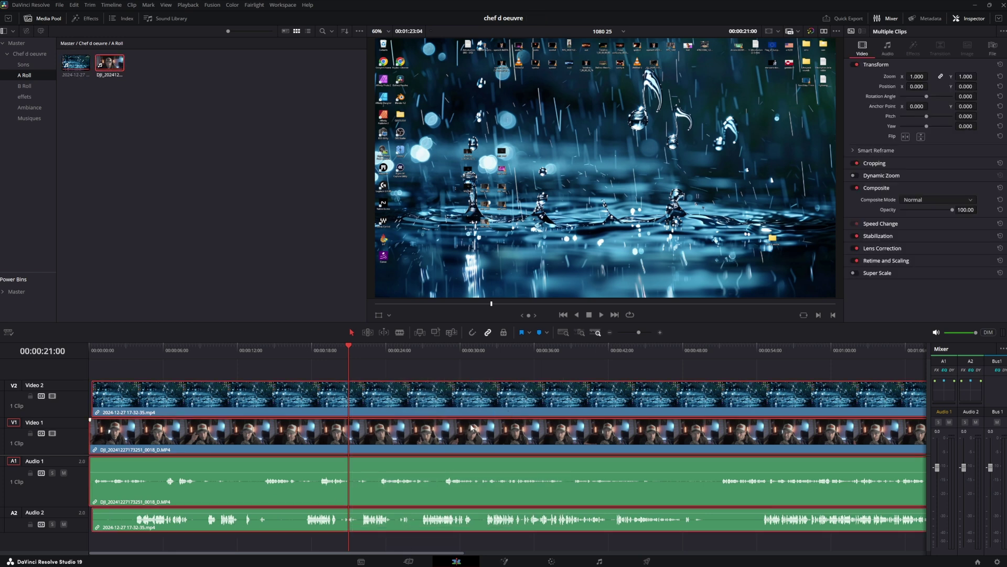
right_click(471, 427)
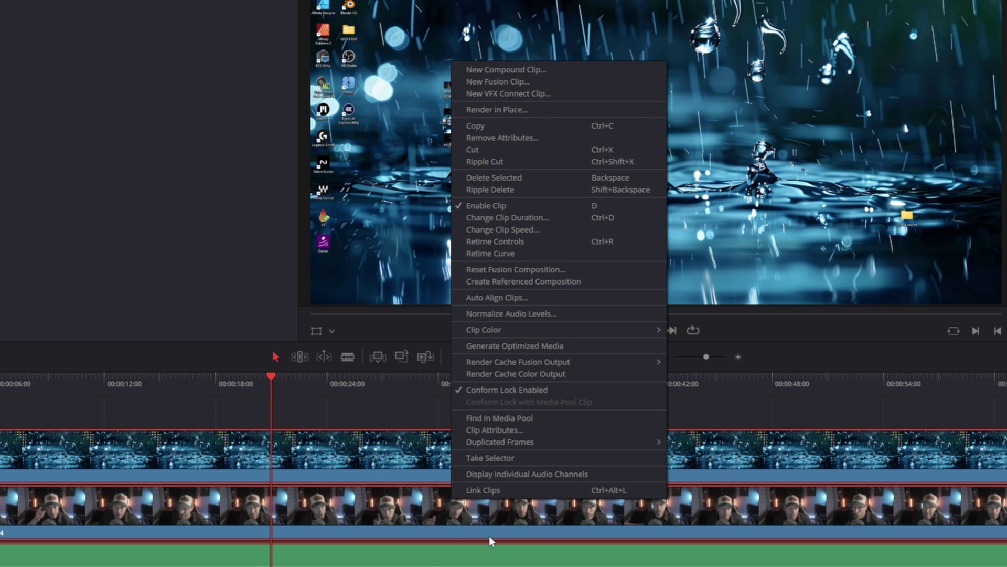
left_click(531, 297)
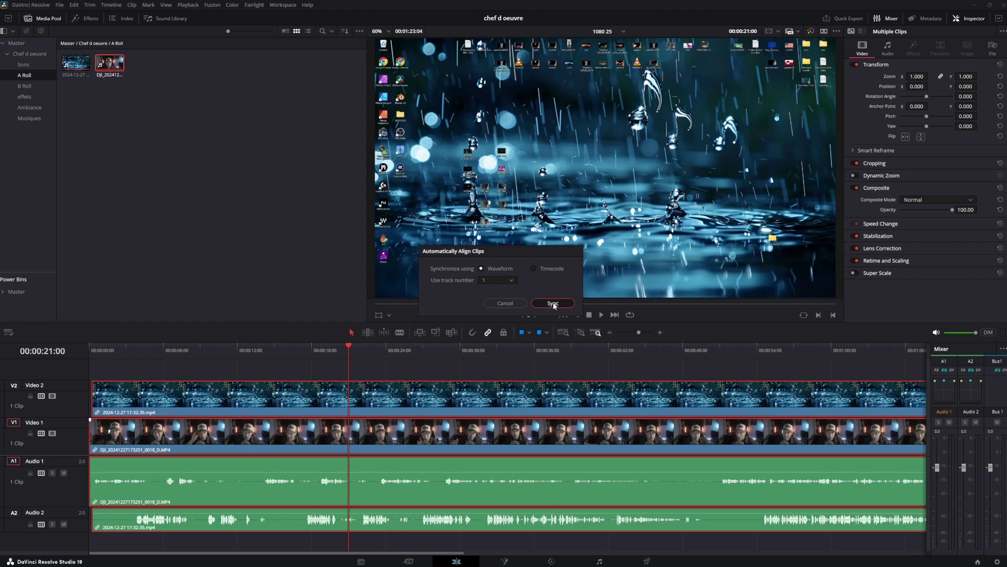
left_click(578, 313)
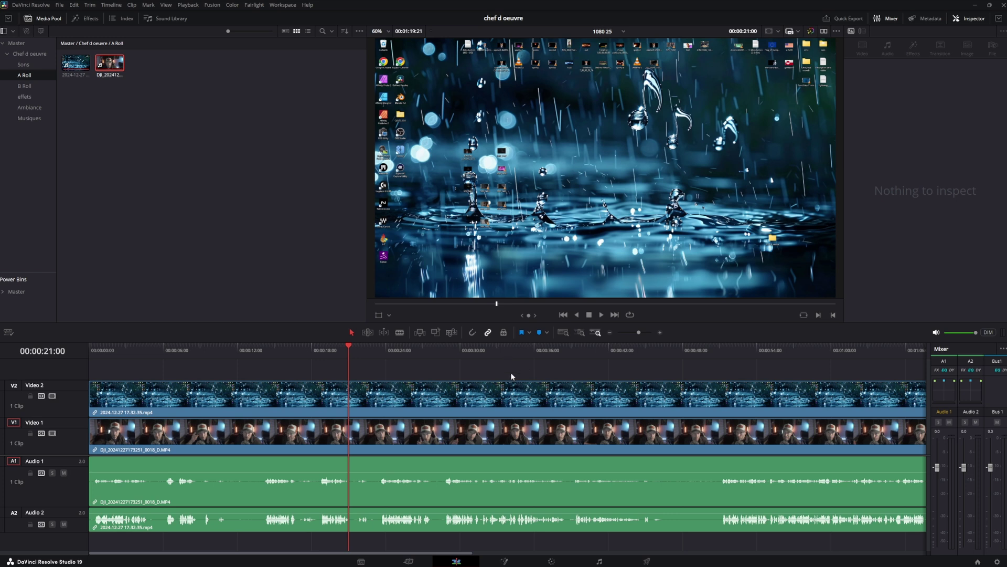
Step: Delete the 2024-12-27 clip's video from Video 2 and the DJI clip's audio from Audio 1, and save the project
left_click(504, 403)
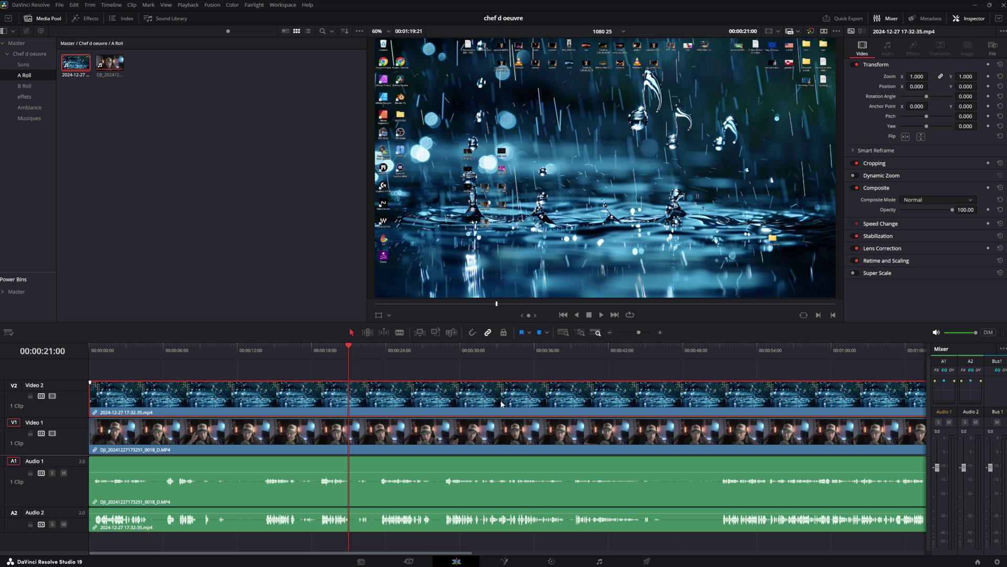
key("Delete")
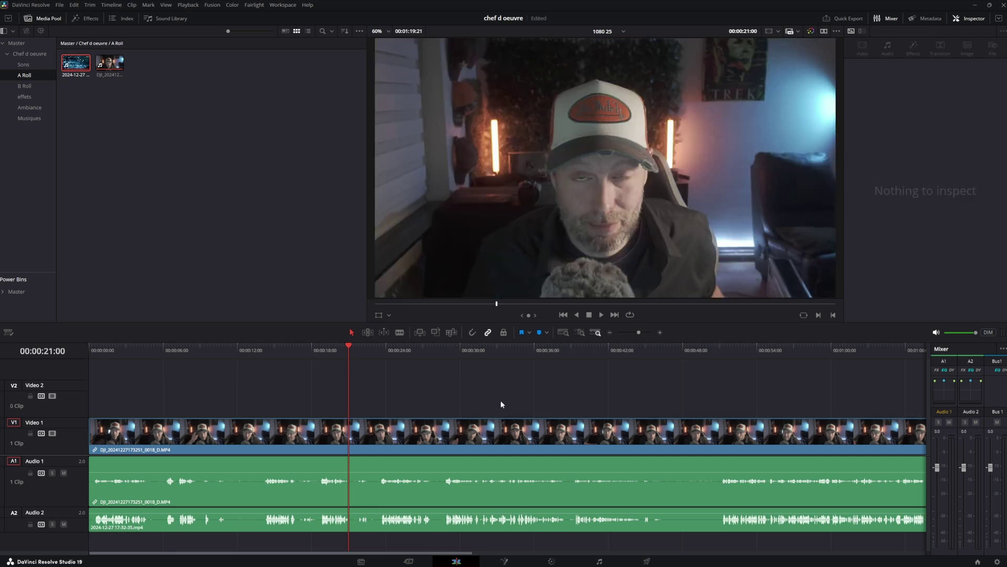
key("ctrl+s")
left_click(462, 478)
key("Delete")
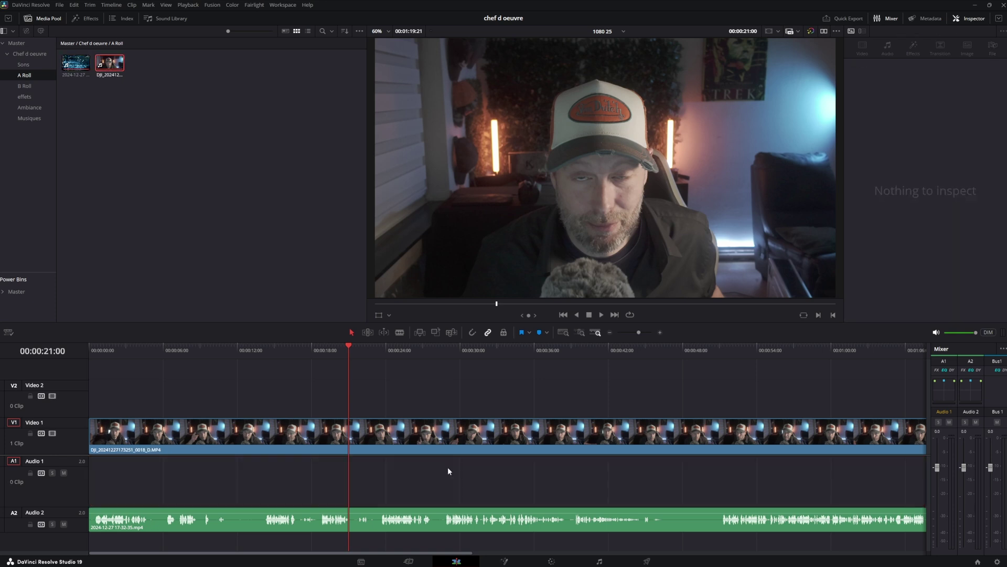
Step: Move the 2024-12-27 audio up to the Audio 1 track and link it with the DJI video clip
left_click(436, 526)
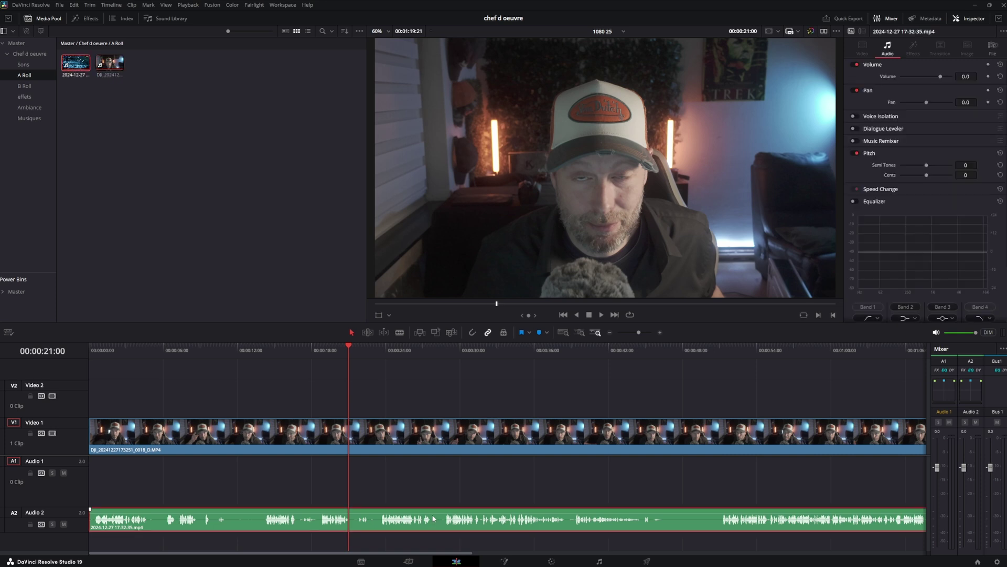
key("alt+Up")
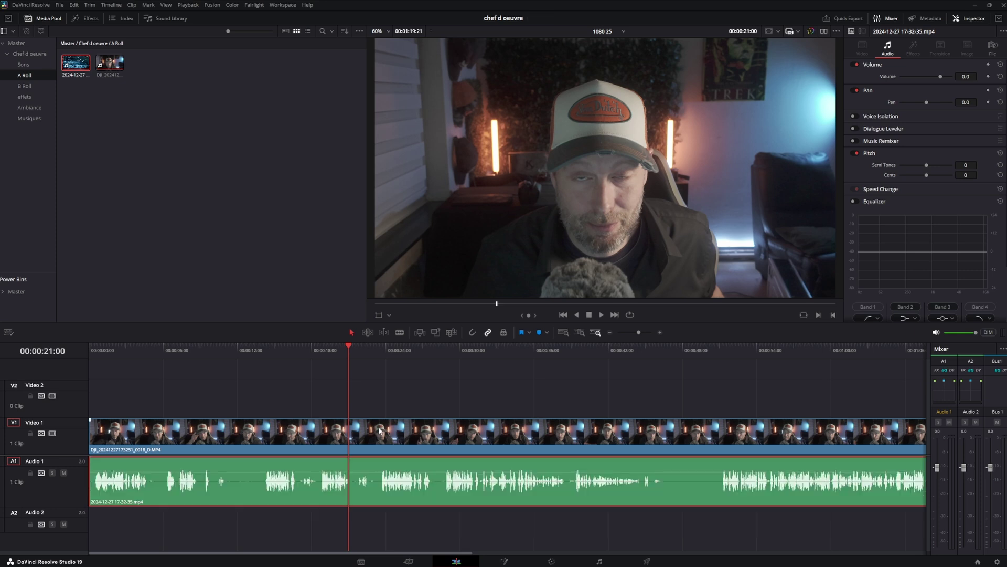
left_click_drag(413, 400, 355, 489)
right_click(388, 451)
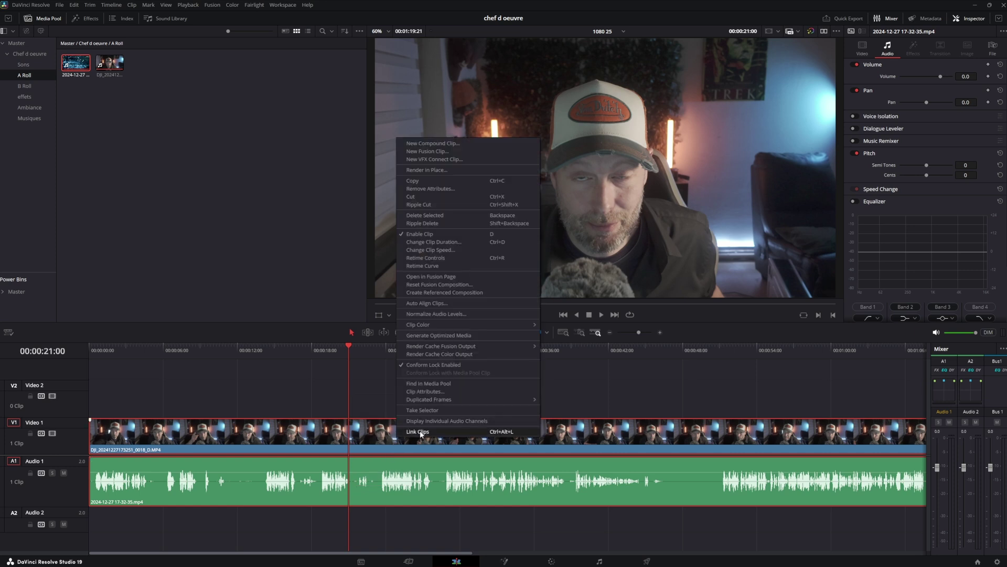
left_click(420, 431)
mouse_move(152, 433)
left_mouse_down()
mouse_move(350, 455)
mouse_move(152, 452)
left_mouse_up()
left_click(360, 350)
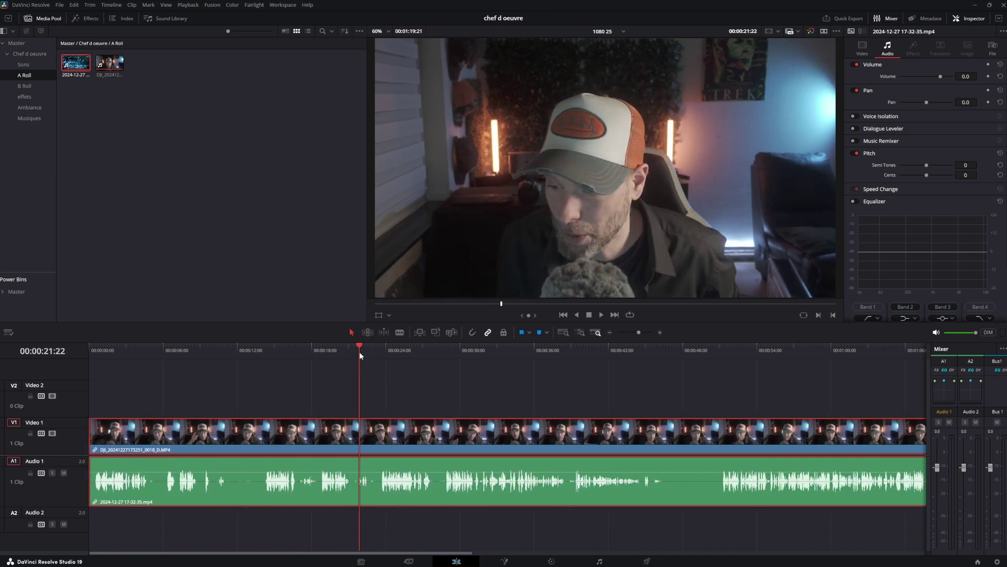
key("ctrl+minus")
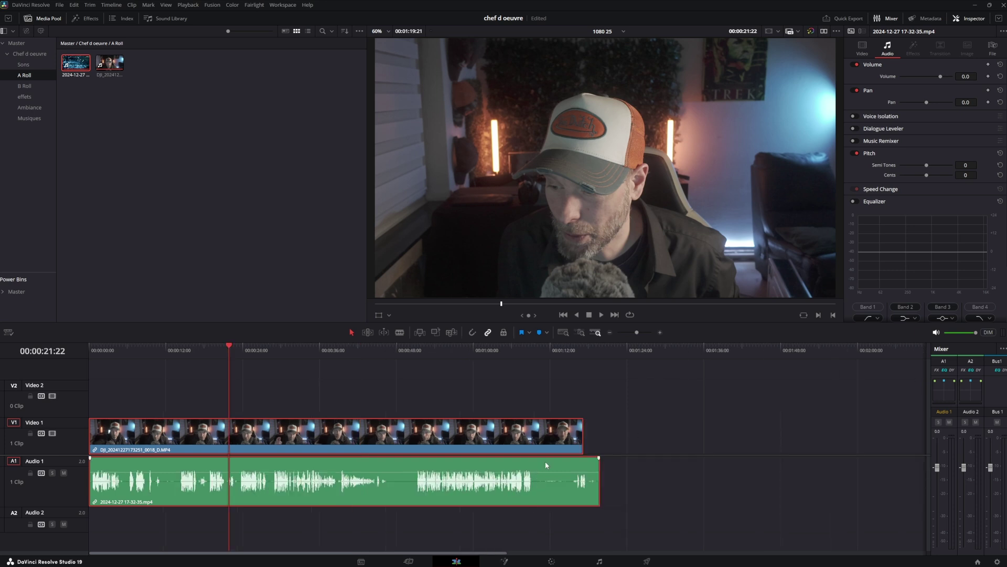
left_click(395, 398)
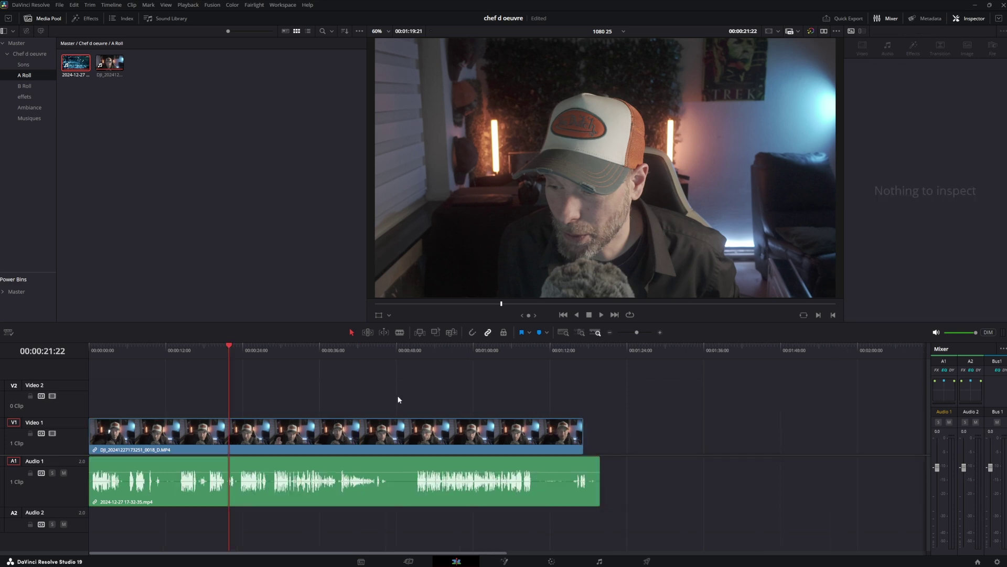
Step: Normalize the audio level of the clip on Audio 1 using the YouTube normalization mode
right_click(396, 487)
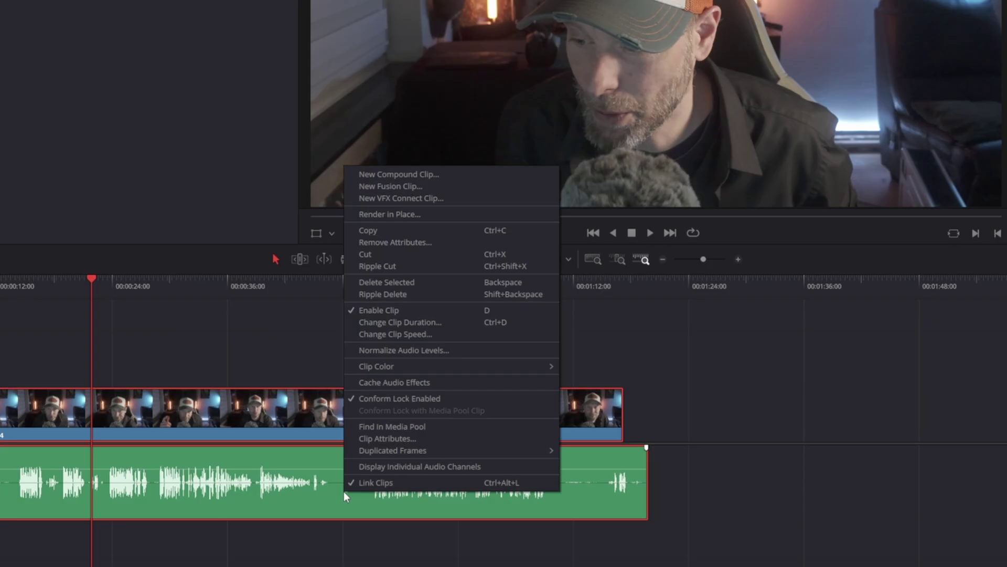
left_click(460, 350)
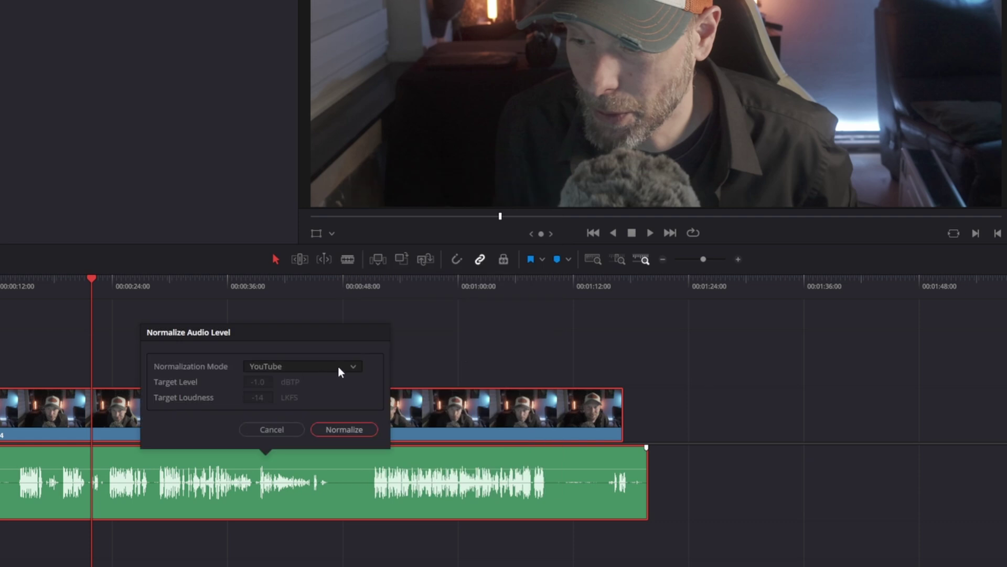
left_click(338, 367)
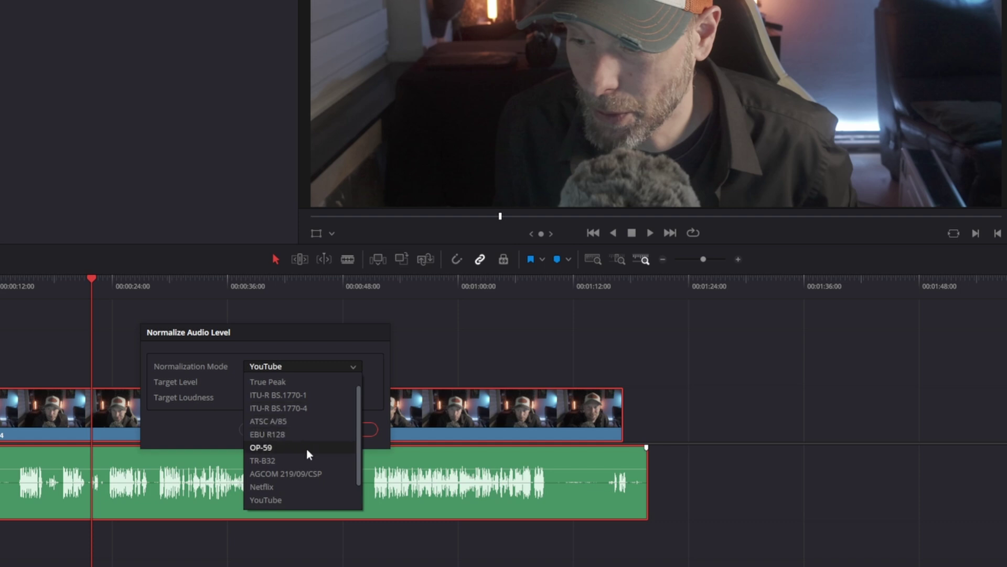
left_click(292, 498)
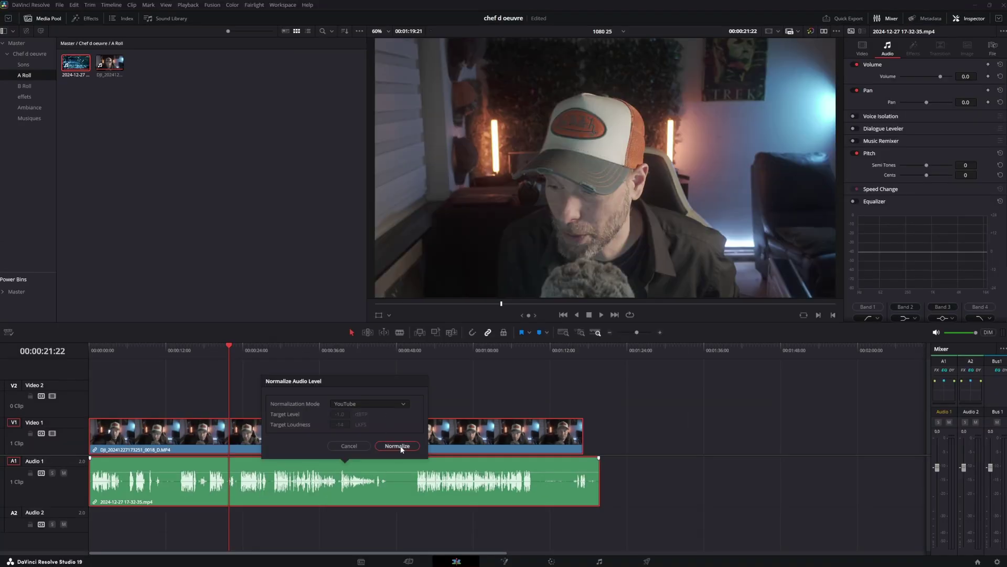
left_click(399, 447)
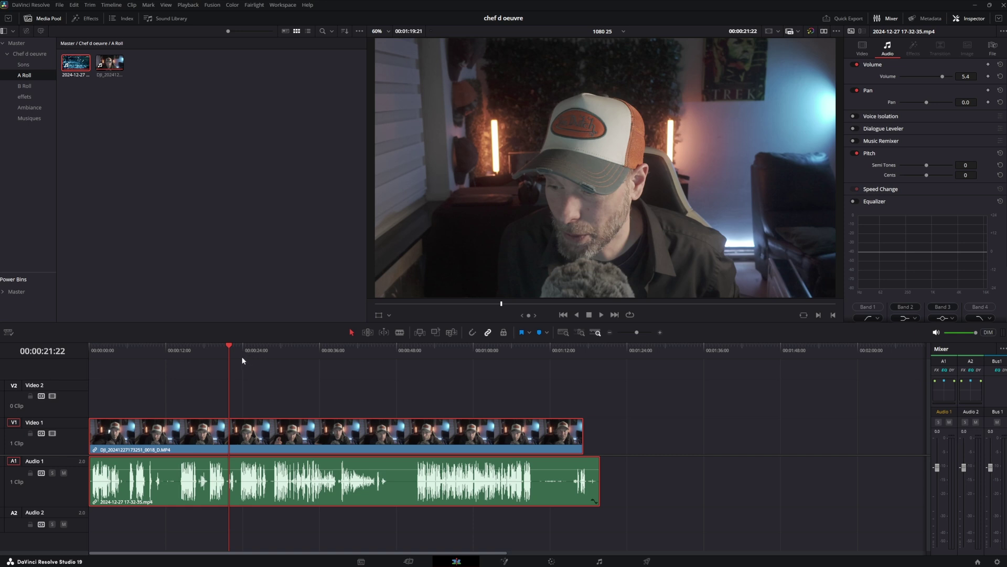
Step: Deselect the clips and move the playhead to 00:00:13:20
key("ctrl+z")
mouse_move(298, 439)
left_mouse_down()
mouse_move(407, 449)
mouse_move(298, 439)
left_mouse_up()
left_click(318, 379)
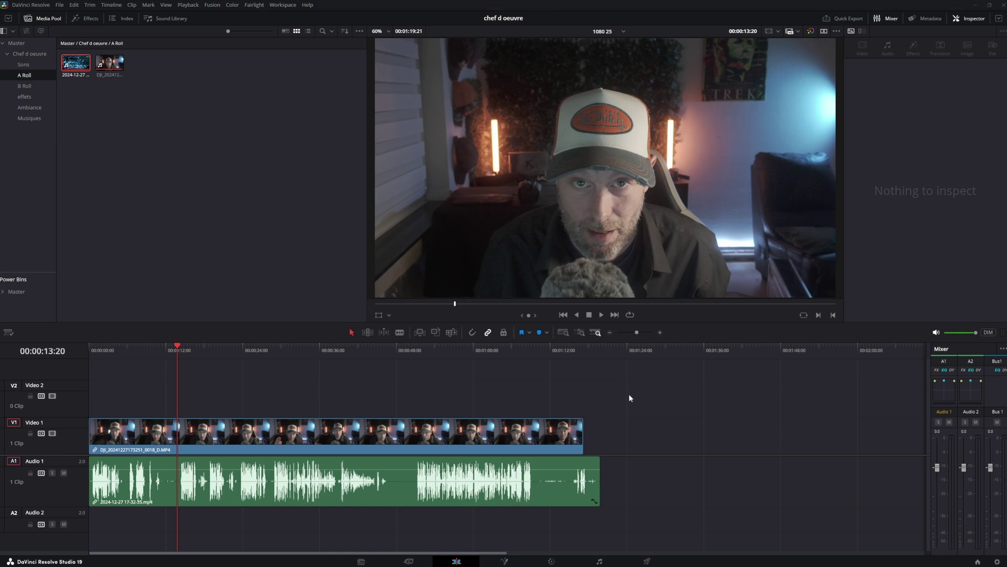
Step: Split the A Roll clip at about 00:00:11 with the Blade tool and ripple delete the part before the cut
left_click(399, 333)
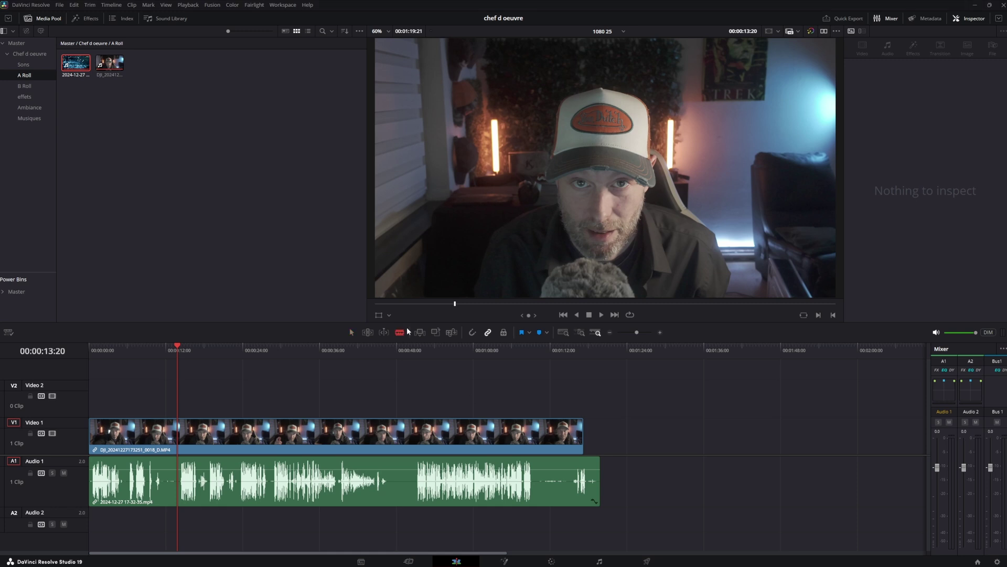
left_click(163, 463)
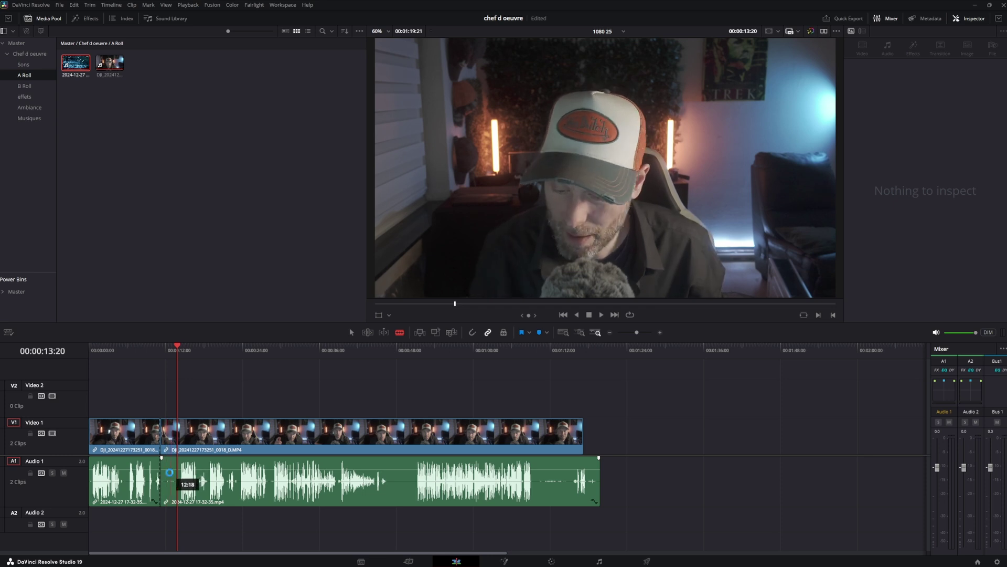
key("a")
left_click(146, 431)
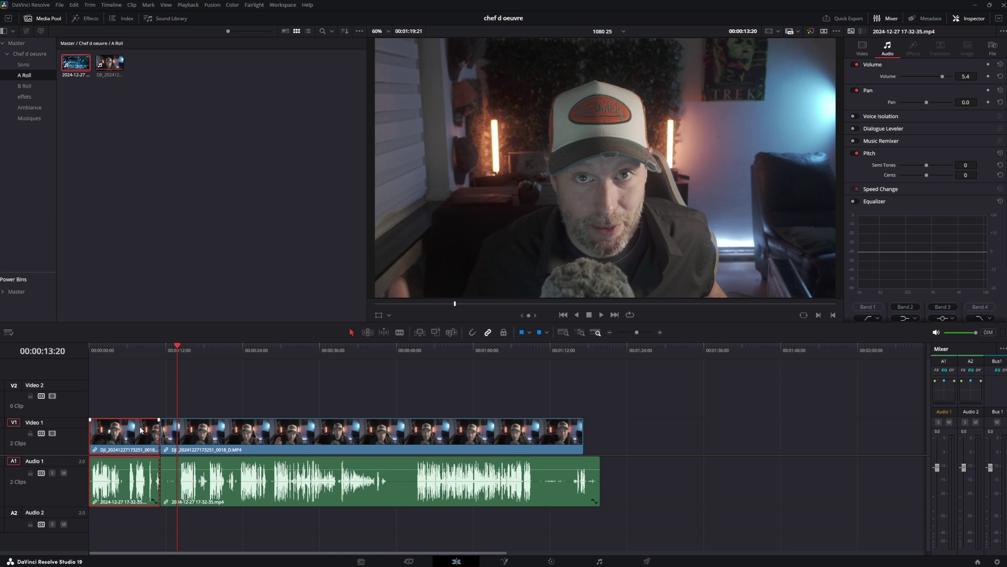
key("Delete")
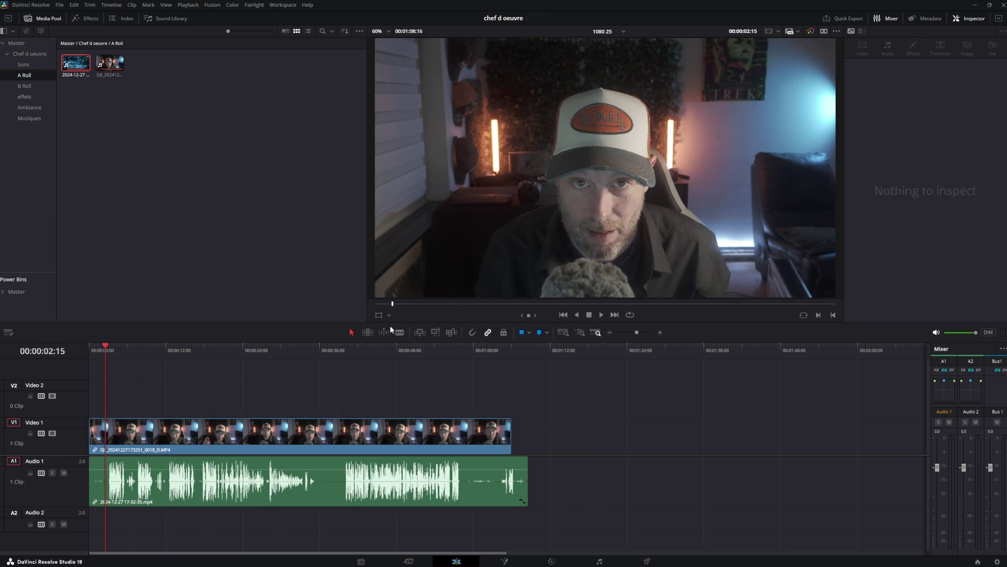
Step: Cut out the silent section between about 00:00:36 and 00:00:40 and close the gap it leaves
key("ctrl+z")
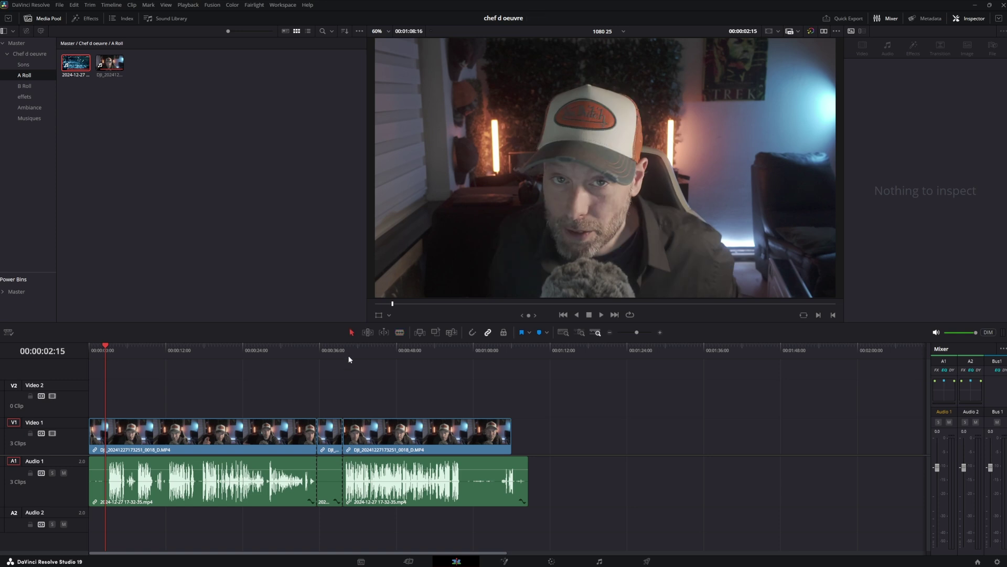
left_click(328, 434)
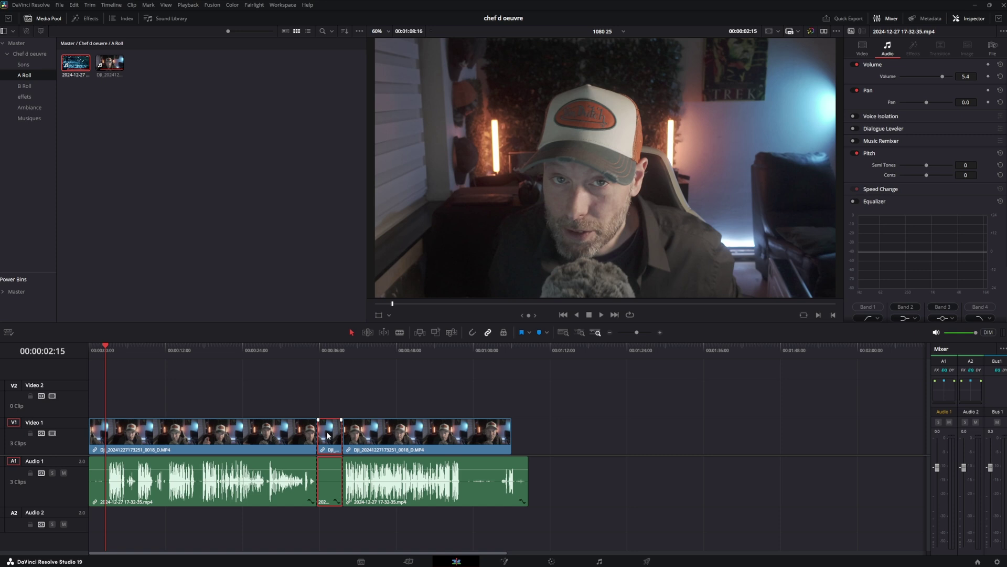
key("BackSpace")
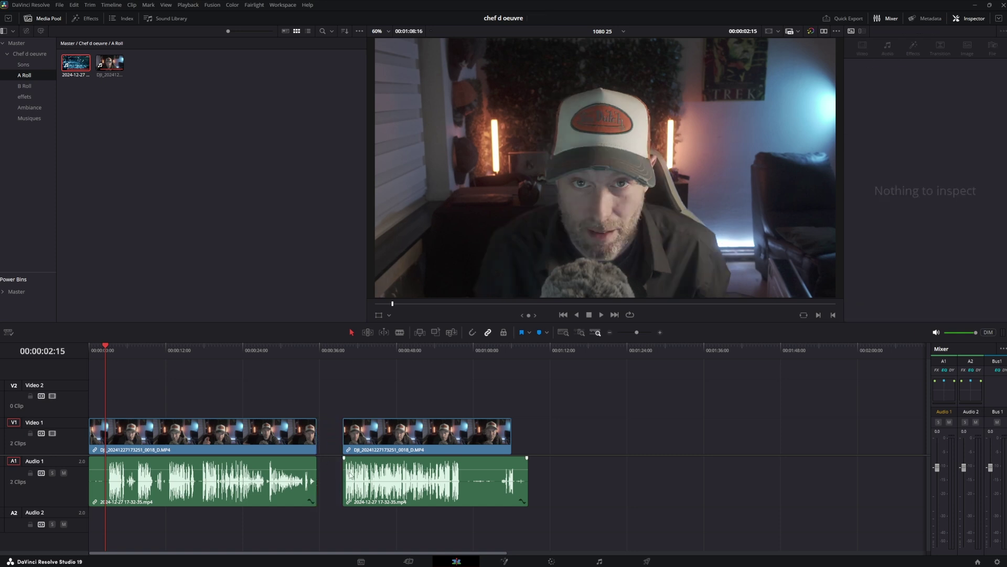
key("Delete")
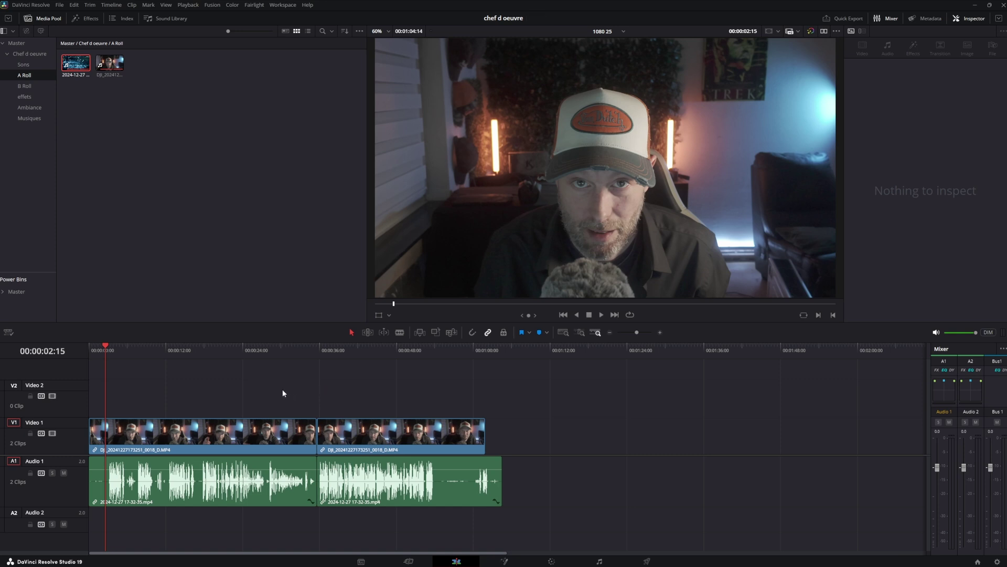
Step: Play through the first segment and check where each repeated take begins
key("space")
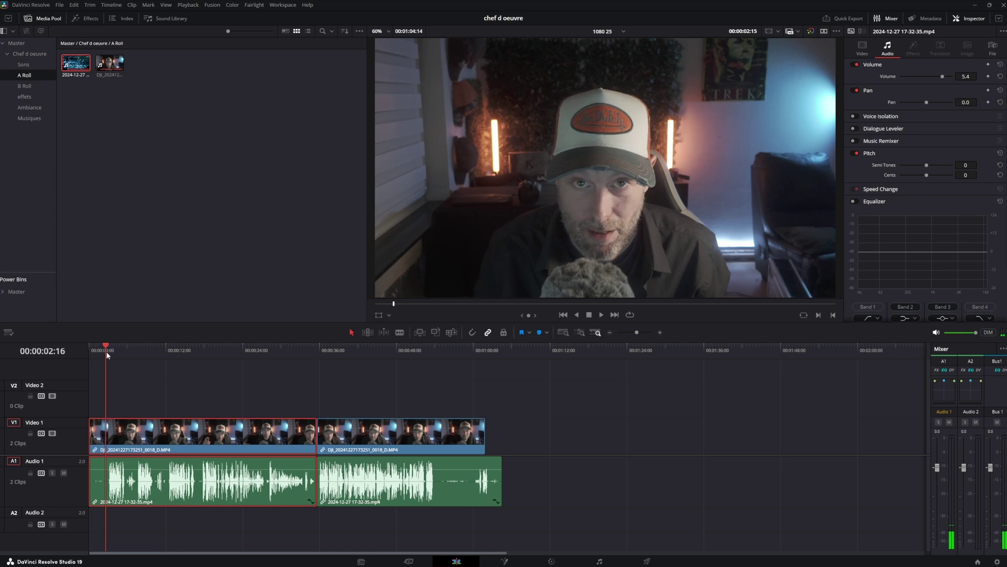
left_click_drag(120, 357, 264, 381)
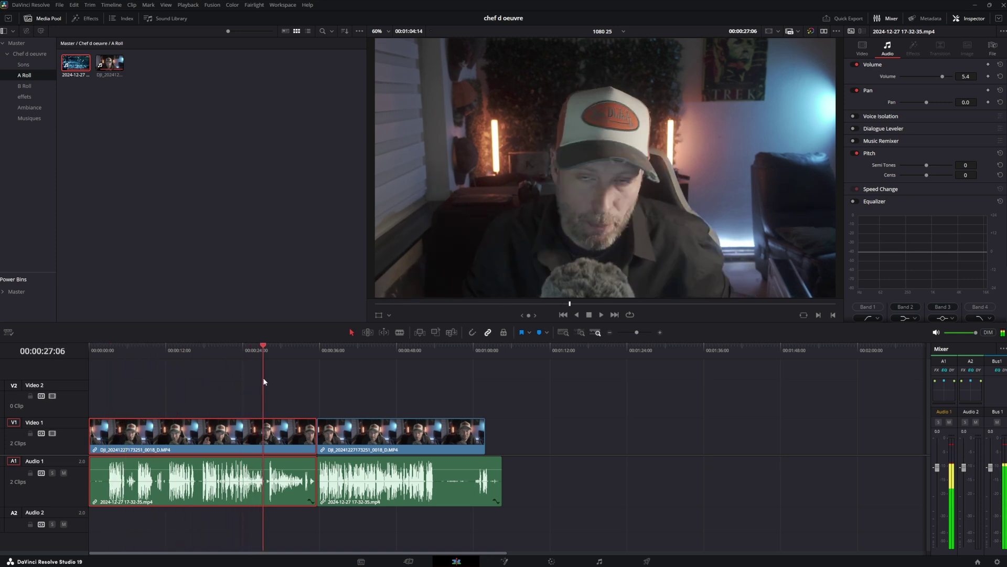
left_click(100, 351)
left_click_drag(99, 351, 108, 359)
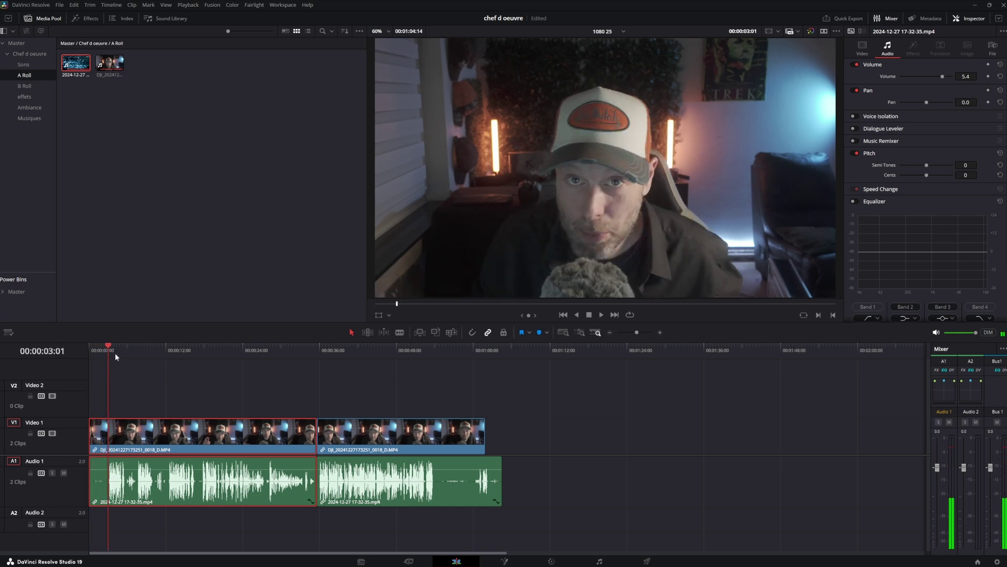
key("space")
left_click(131, 352)
key("space")
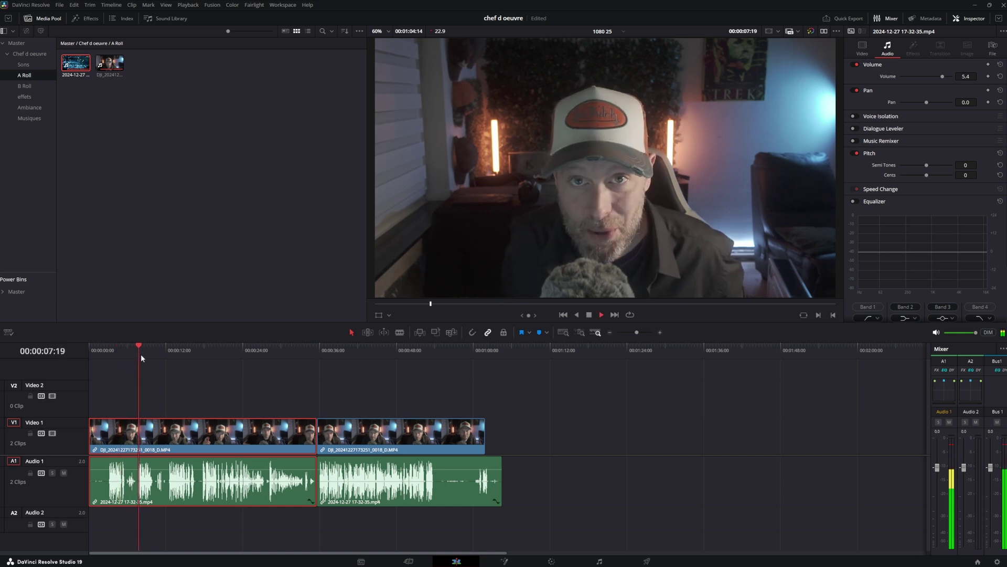
left_click(167, 351)
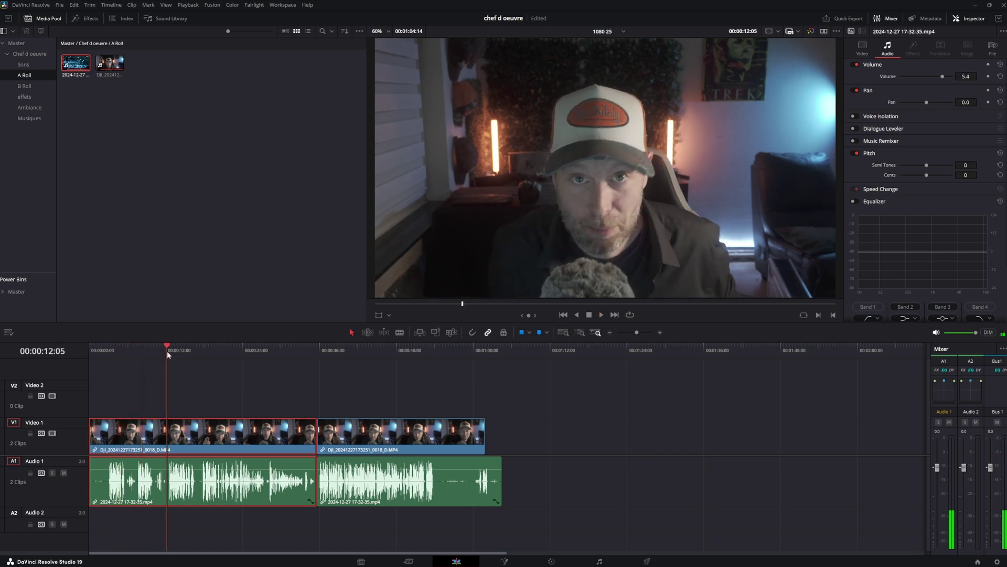
left_click(201, 349)
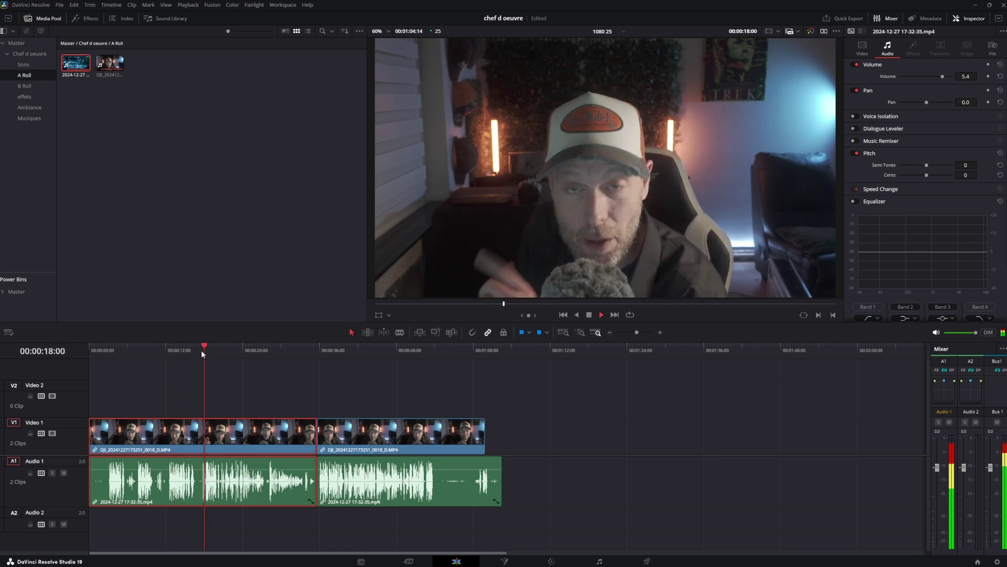
Step: Ripple trim the first segment's start to 00:00:12:10, then trim the last segment's end to 00:00:41:23
left_click(168, 351)
key("space")
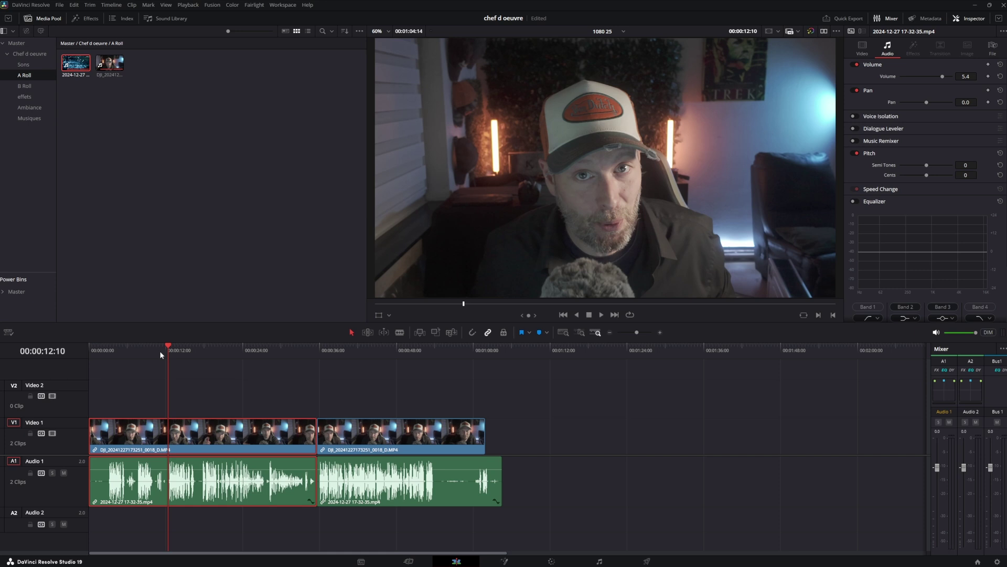
key("ctrl+shift+bracketleft")
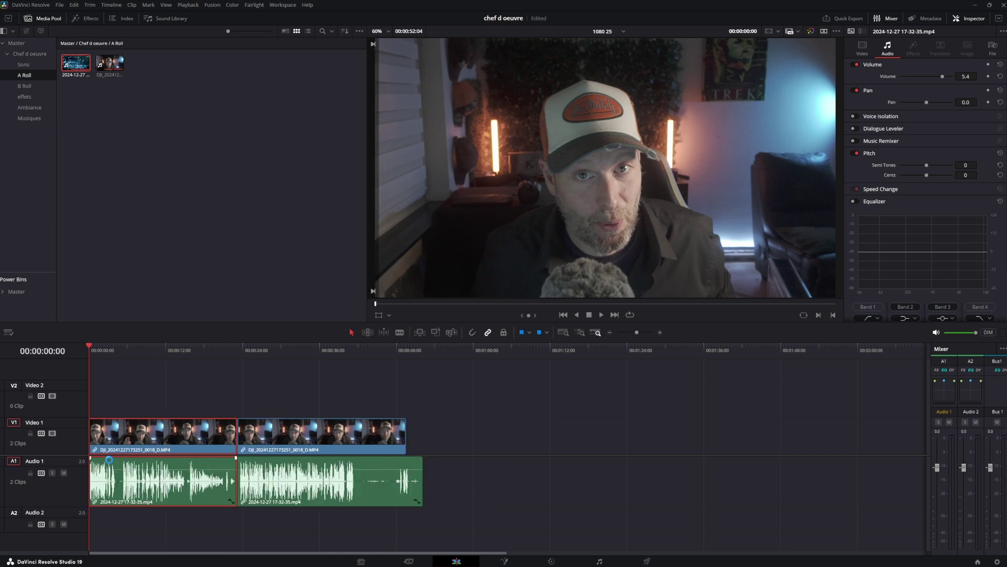
left_click_drag(231, 367, 359, 378)
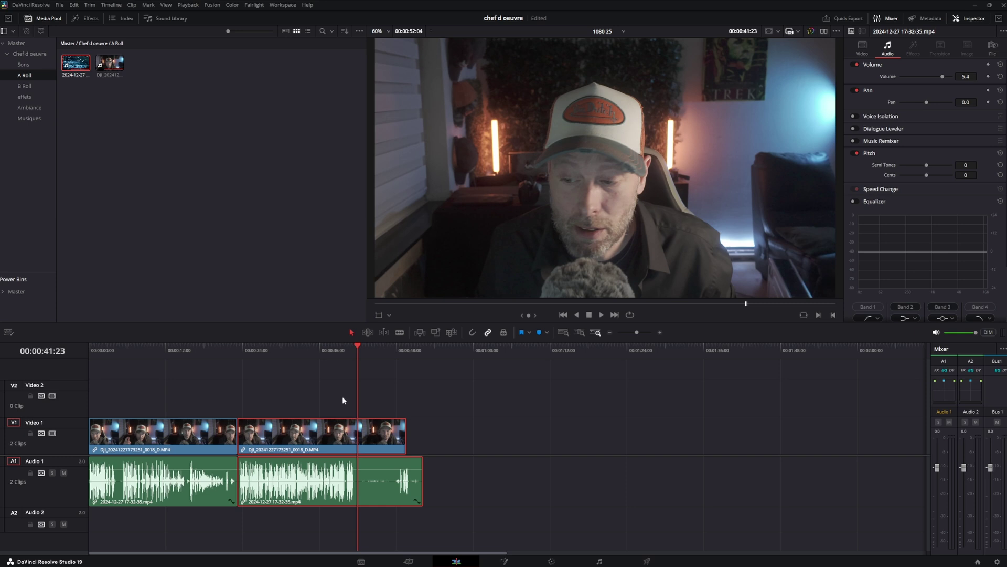
key("shift+]")
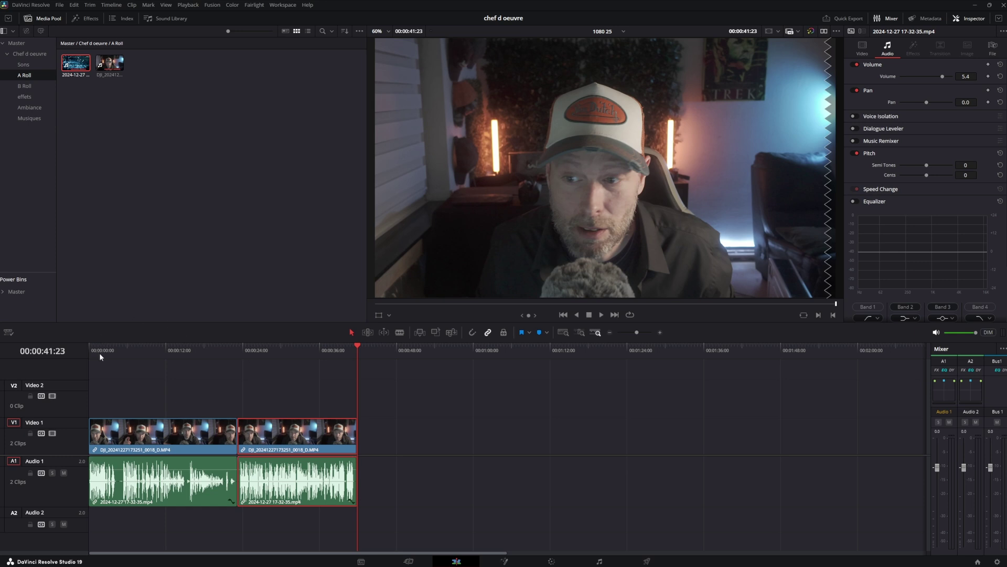
Step: Play from the timeline start, split the clip at 00:00:04:07 and ripple trim the second segment's start to 00:00:05:06
key("Home")
left_click(660, 332)
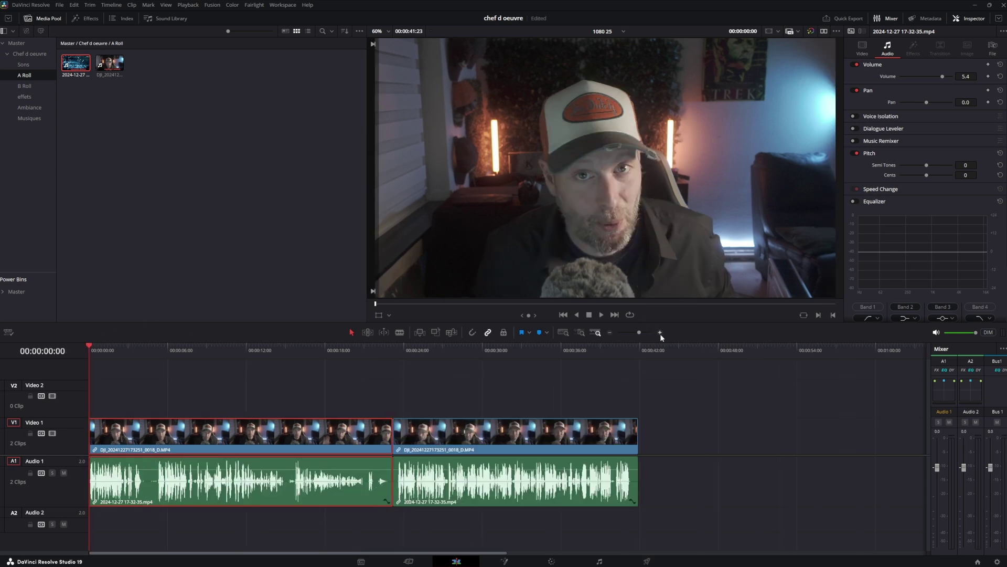
left_click(660, 332)
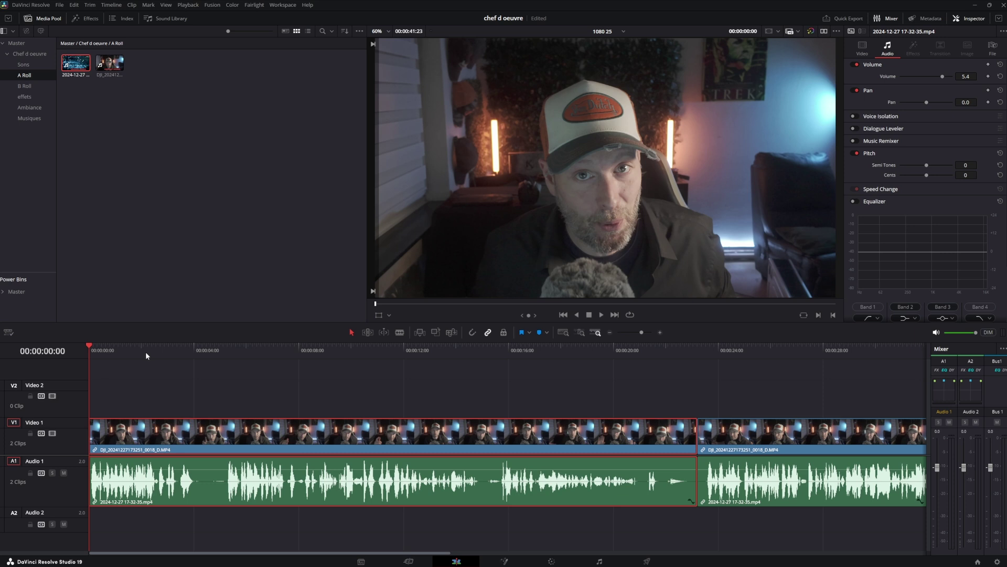
key("space")
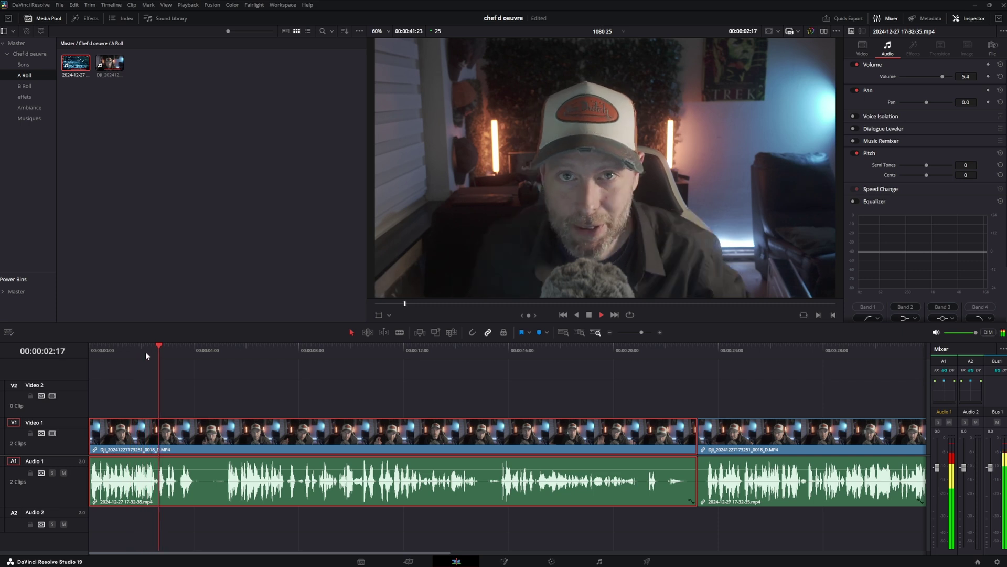
key("space")
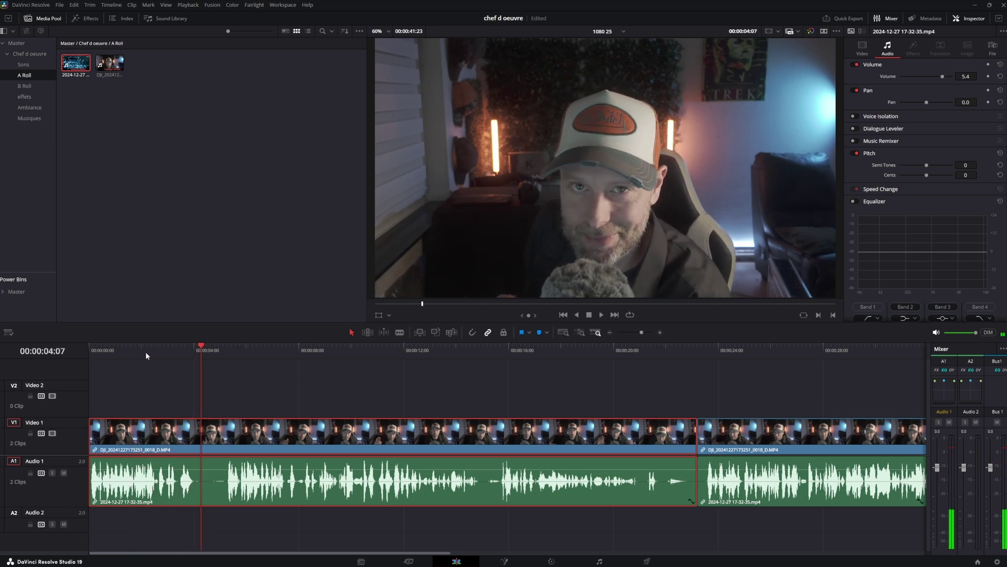
key("ctrl+b")
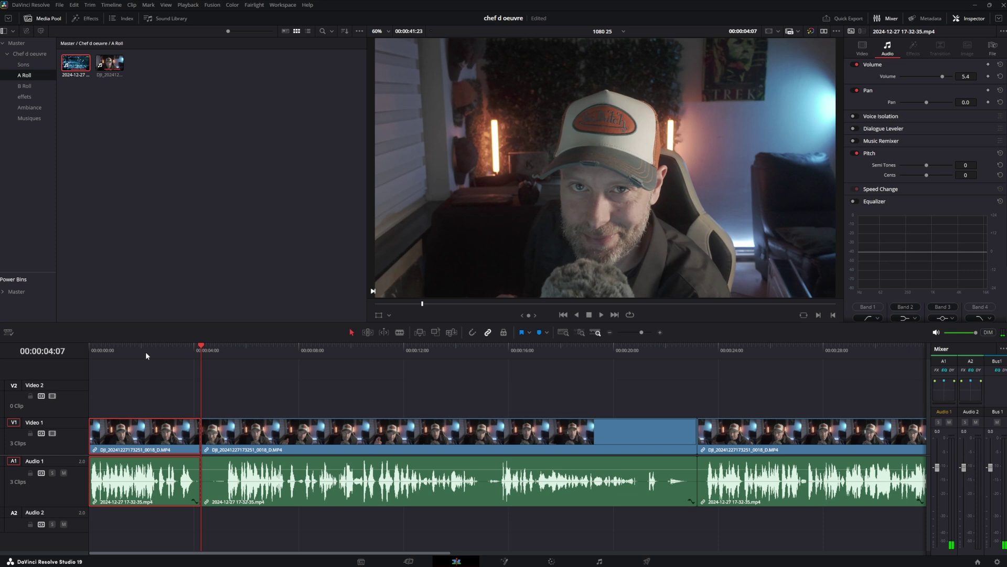
key("shift+v")
key("space")
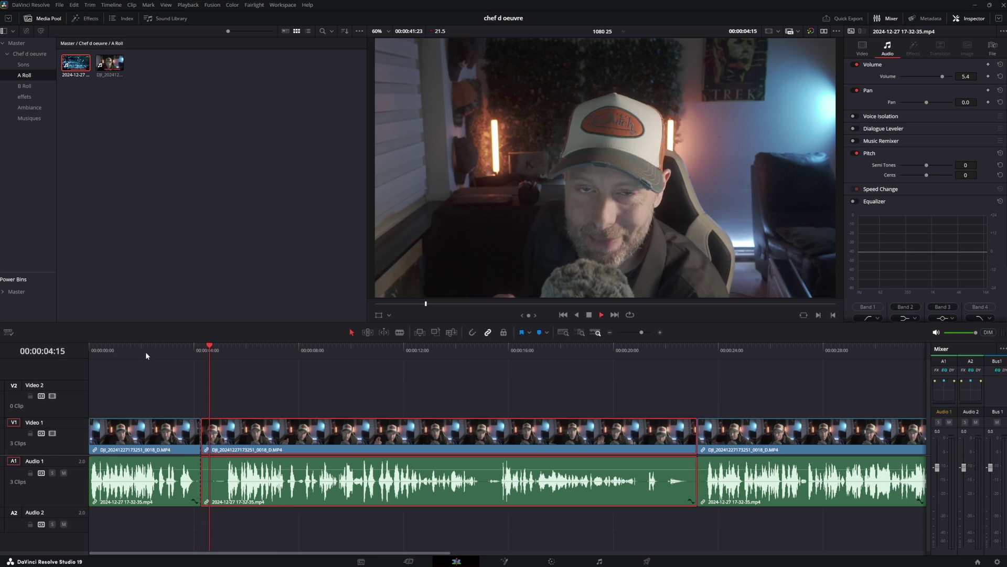
key("space")
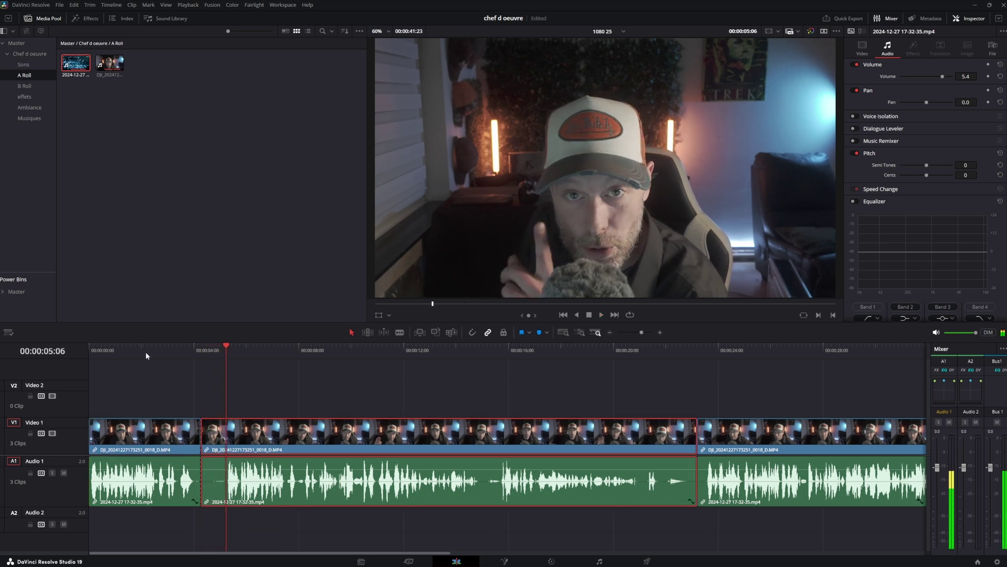
key("ctrl+shift+[")
Step: Split the second segment at 00:00:14:00 and ripple trim the pause from the start of the new third segment
key("space")
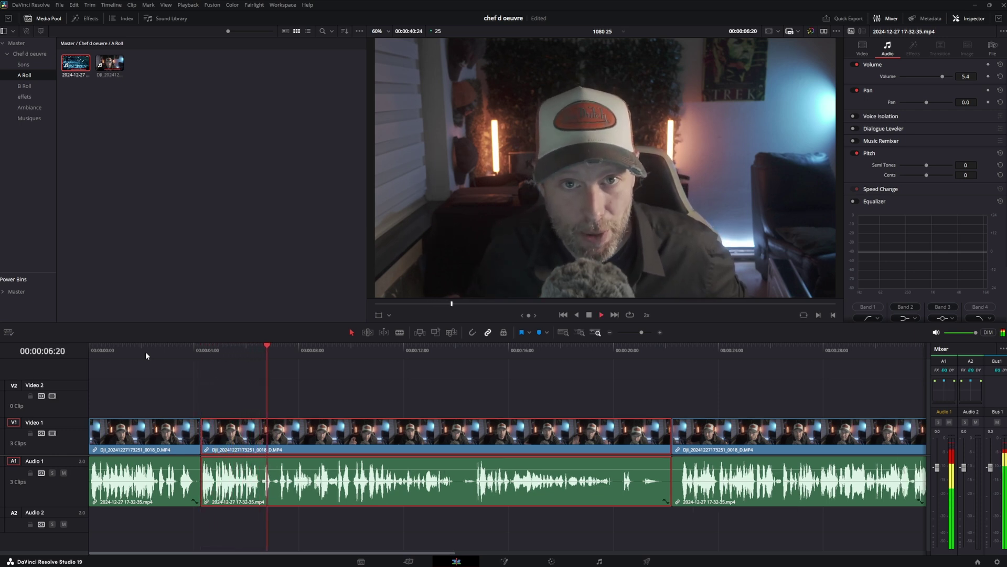
key("l")
key("l")
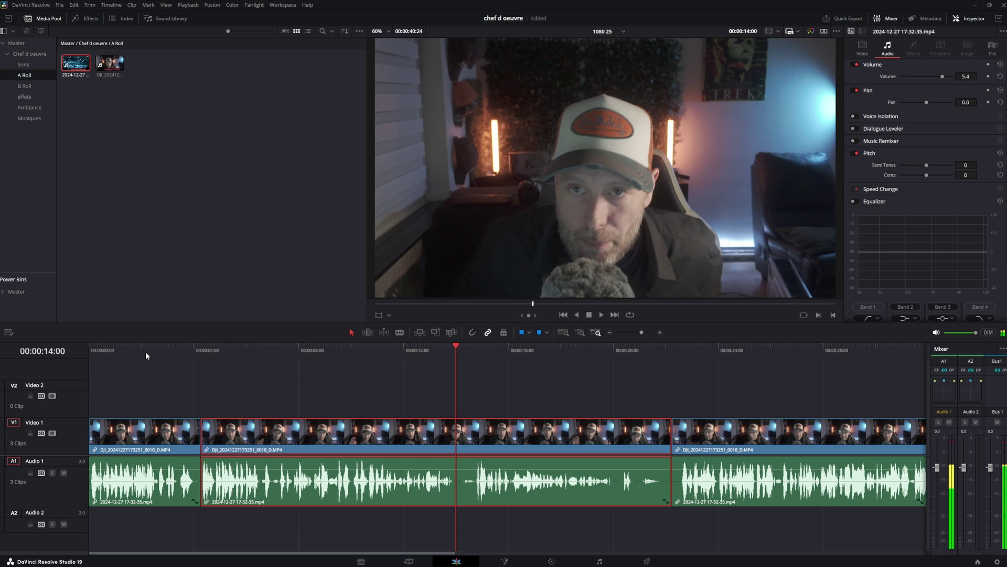
key("ctrl+b")
key("ctrl+shift+[")
key("space")
key("j")
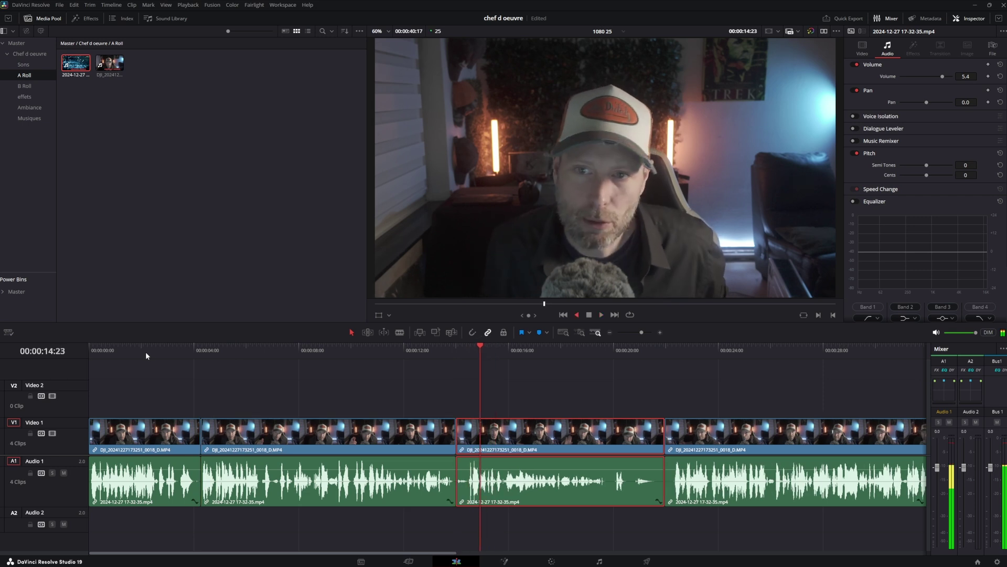
key("ctrl+shift+[")
Step: Ripple trim the third segment's end to about 00:00:20 and remove the short pause at the fourth segment's start
key("space")
key("l")
key("l")
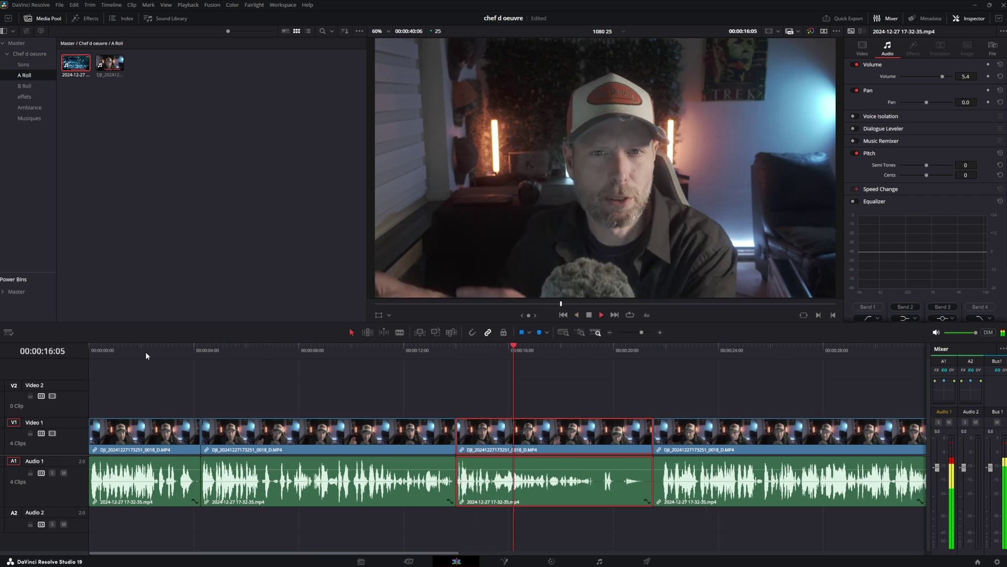
key("ctrl+shift+]")
key("j")
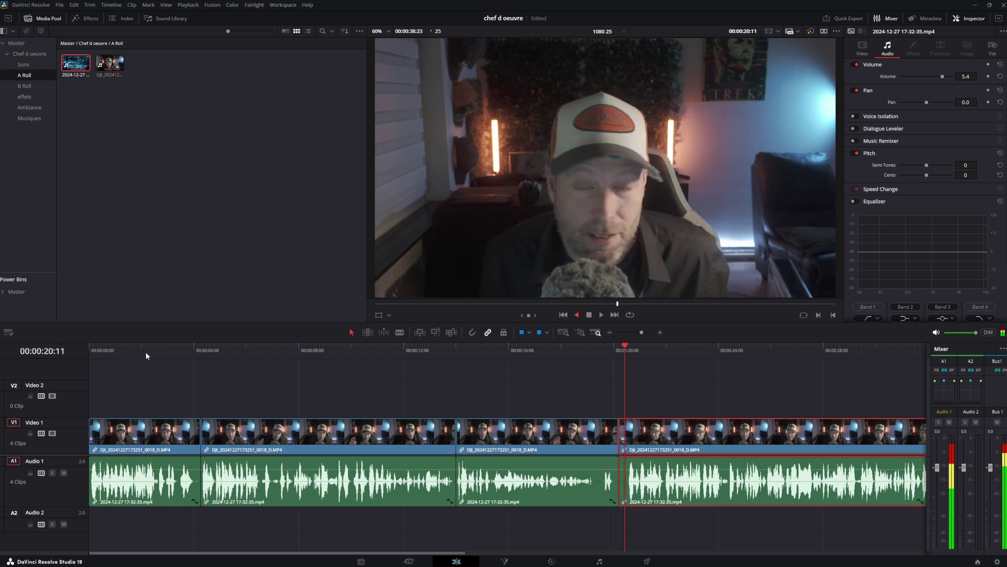
key("l")
key("l")
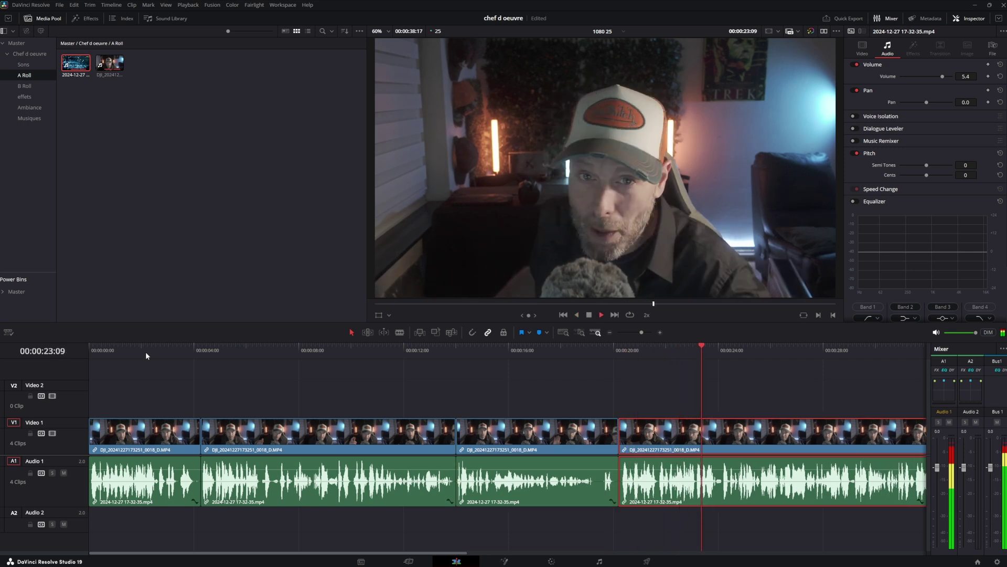
Step: Split the fourth segment at about 00:00:24 and resume playback from the cut
key("space")
key("ctrl+b")
key("space")
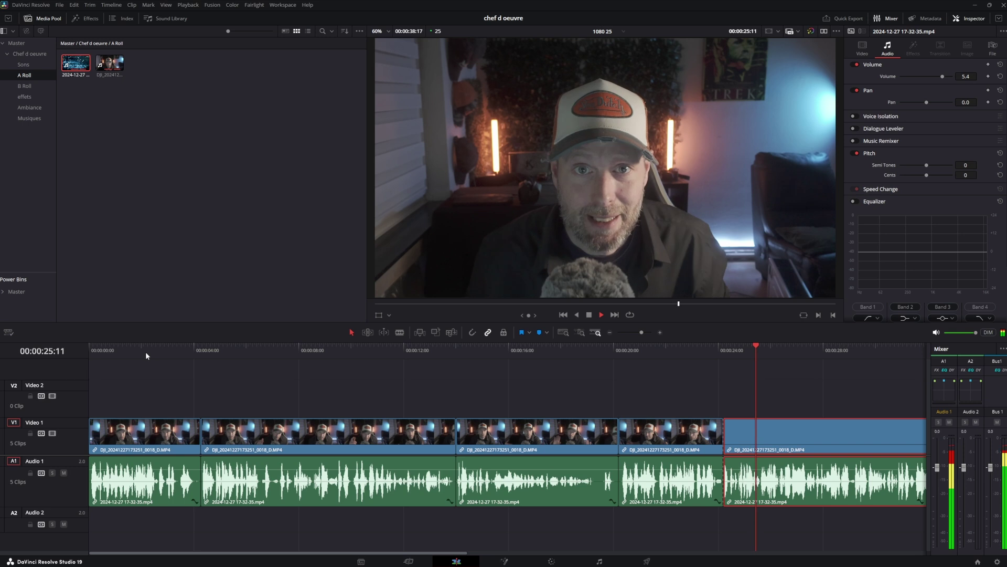
Step: Fast-play through the fifth segment, back up slightly, split it at 00:00:31:13 and clear the clip selection
key("l")
key("l")
key("l")
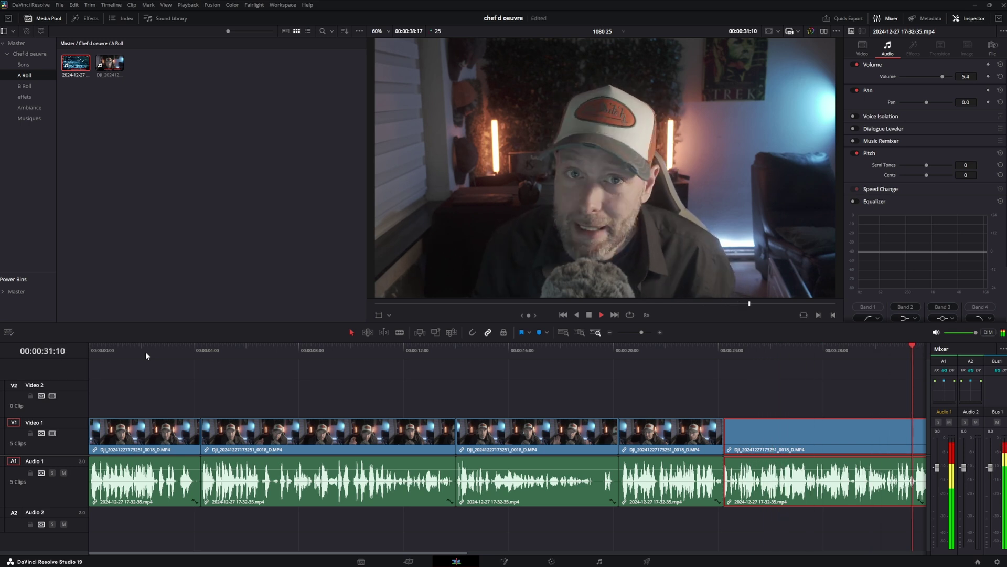
key("j")
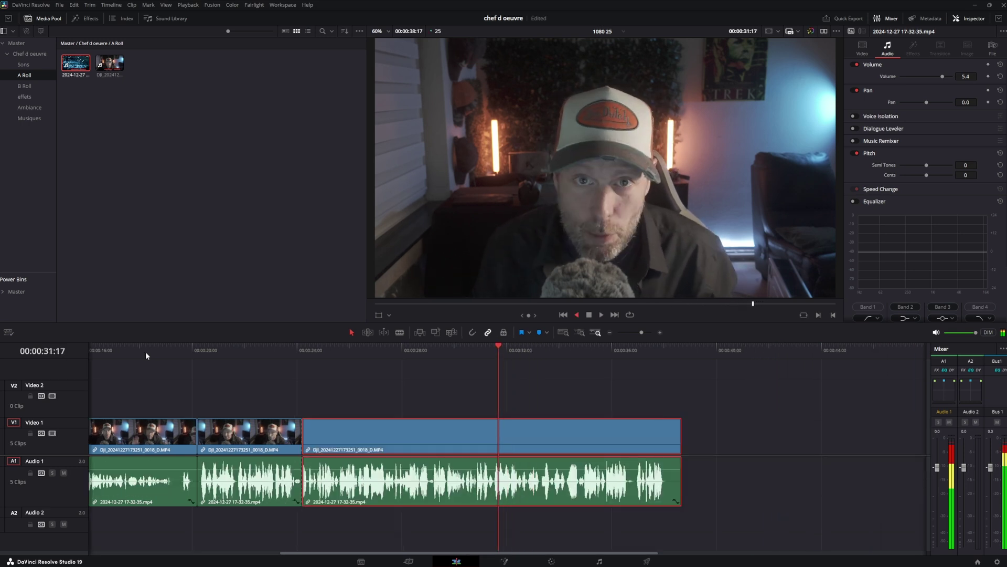
key("space")
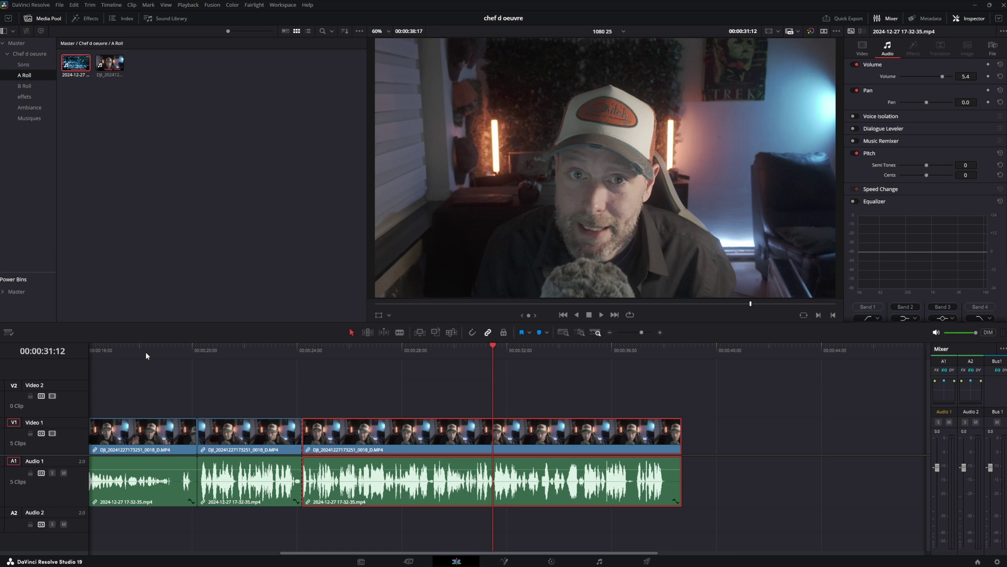
key("Right")
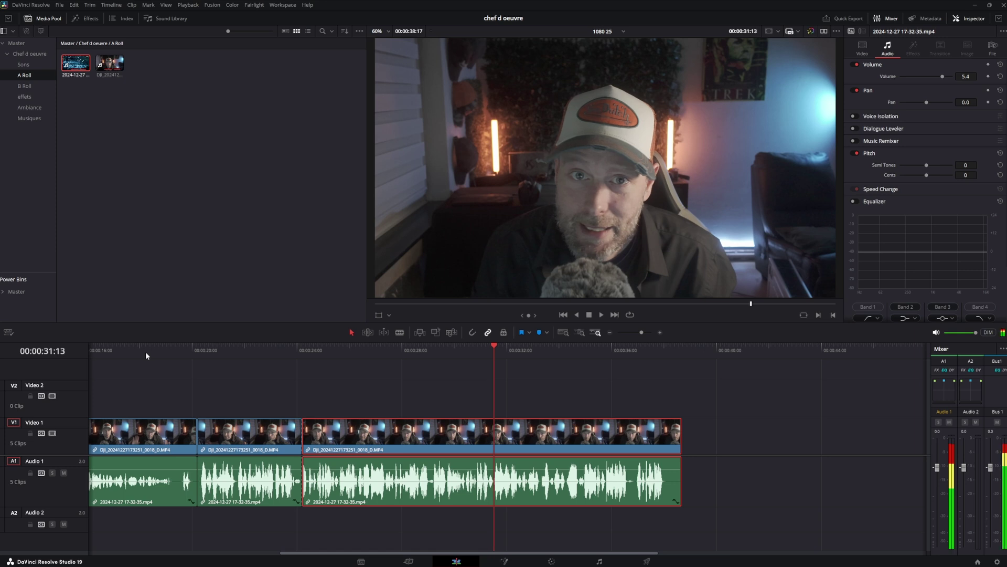
key("ctrl+b")
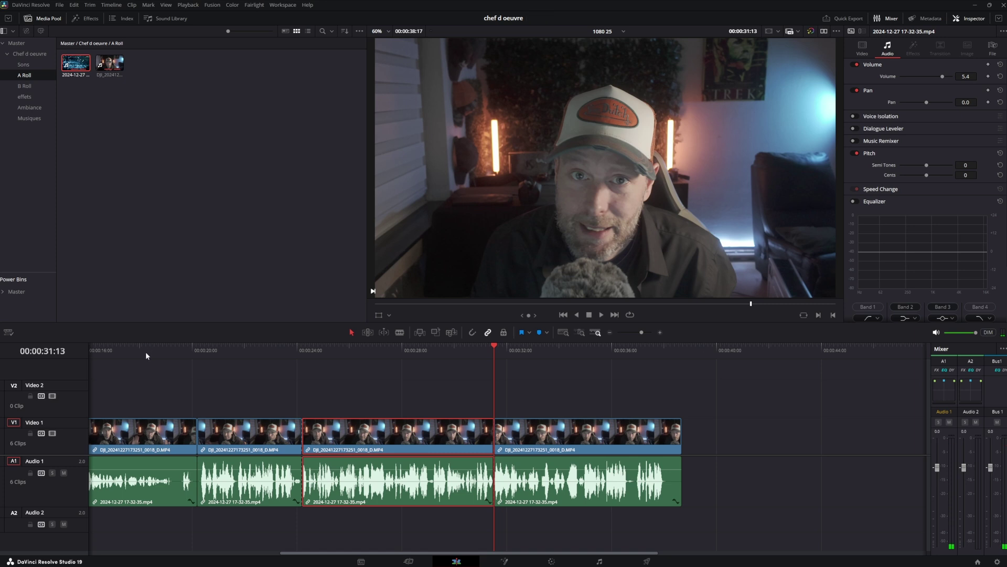
left_click(146, 355)
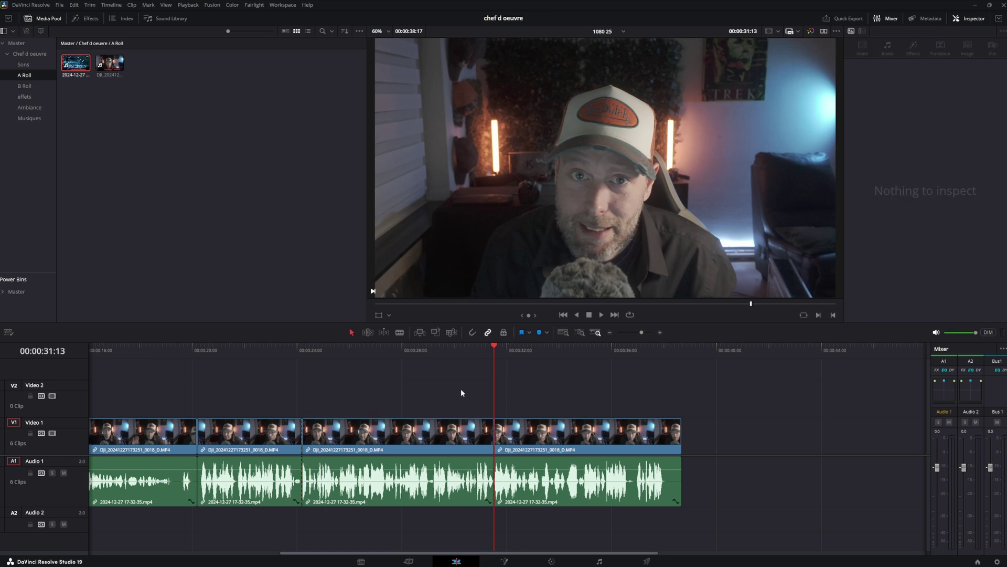
Step: Roll the cut between the third and fourth segments slightly earlier and ripple trim both edges of the fourth segment, extending its start
left_click(197, 431)
mouse_move(197, 431)
left_mouse_down()
mouse_move(173, 431)
mouse_move(193, 438)
left_mouse_up()
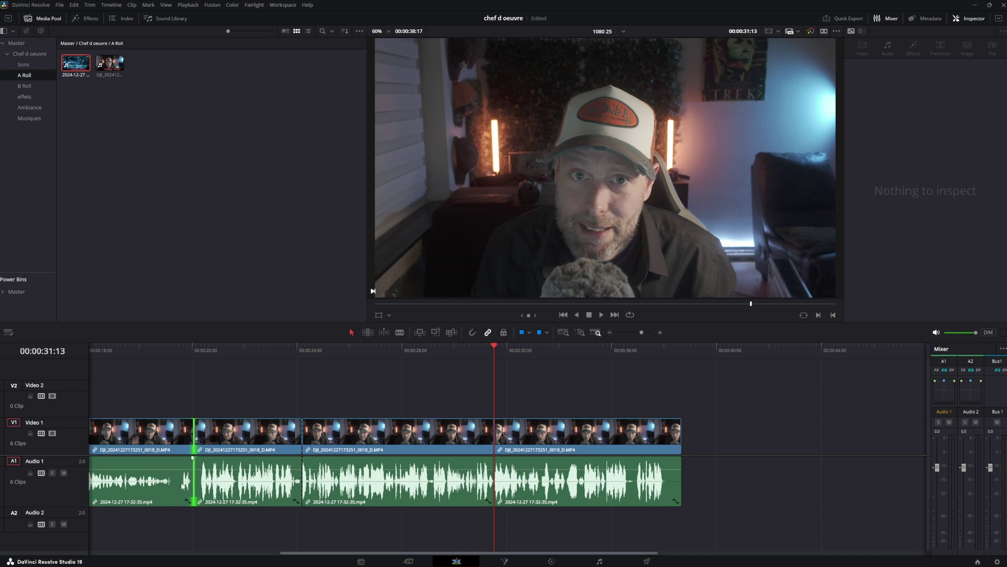
left_click(368, 332)
left_click_drag(193, 435, 177, 434)
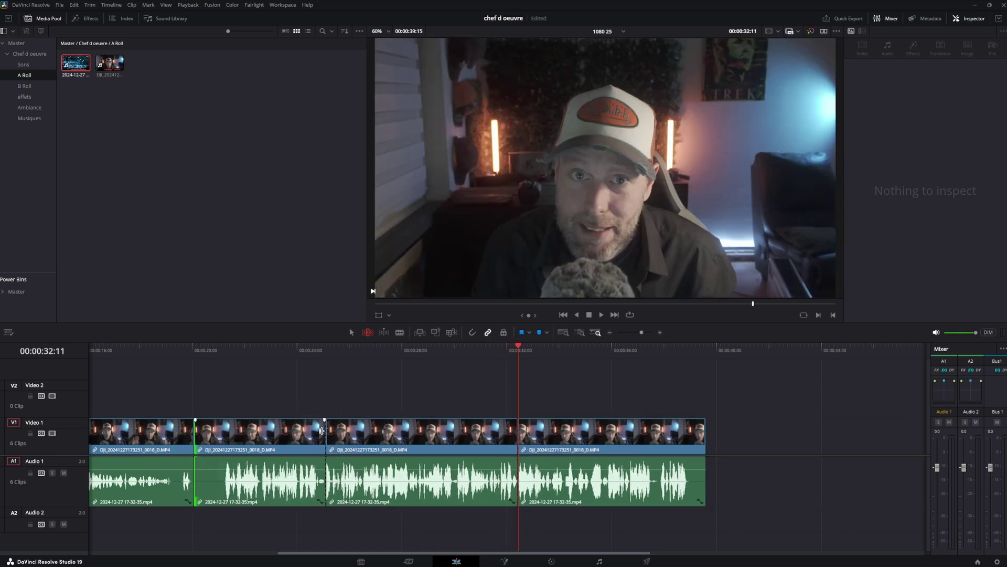
mouse_move(320, 435)
left_mouse_down()
mouse_move(346, 435)
mouse_move(321, 434)
left_mouse_up()
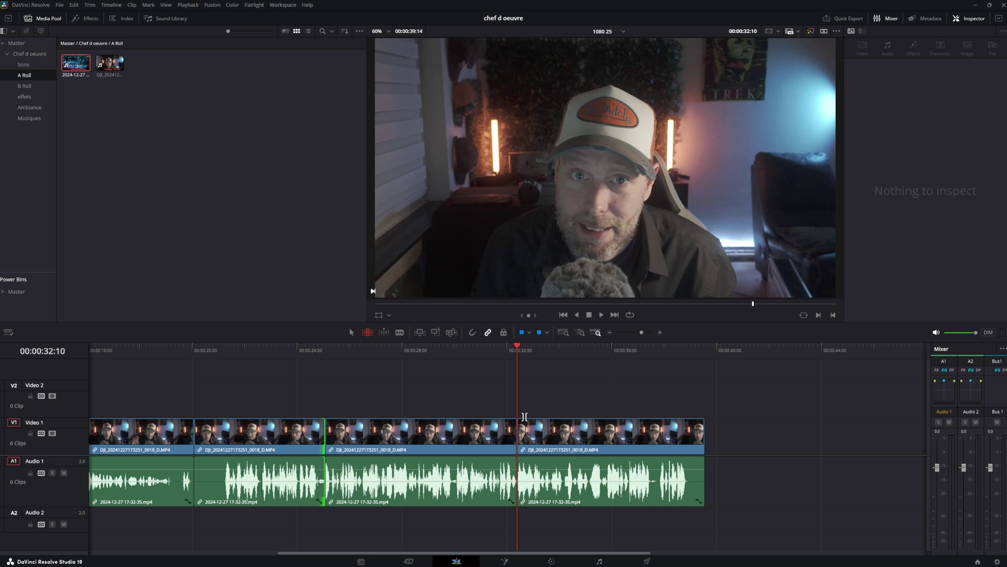
left_click(352, 335)
Step: Show the full timeline, ripple trim the fourth segment's start to 00:00:21:04 and close the AutoCut window
left_click(564, 334)
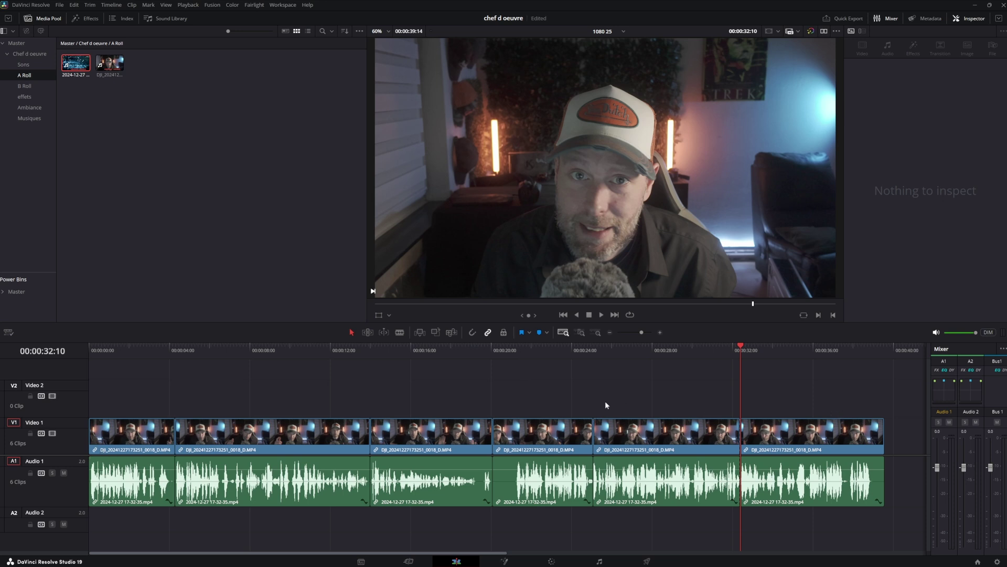
left_click_drag(497, 355, 514, 353)
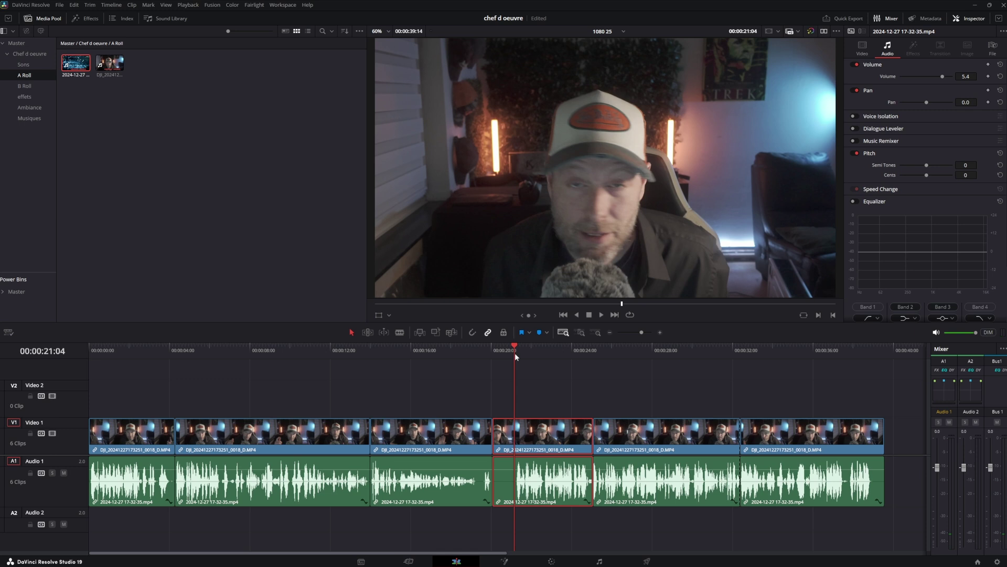
key("ctrl+shift+[")
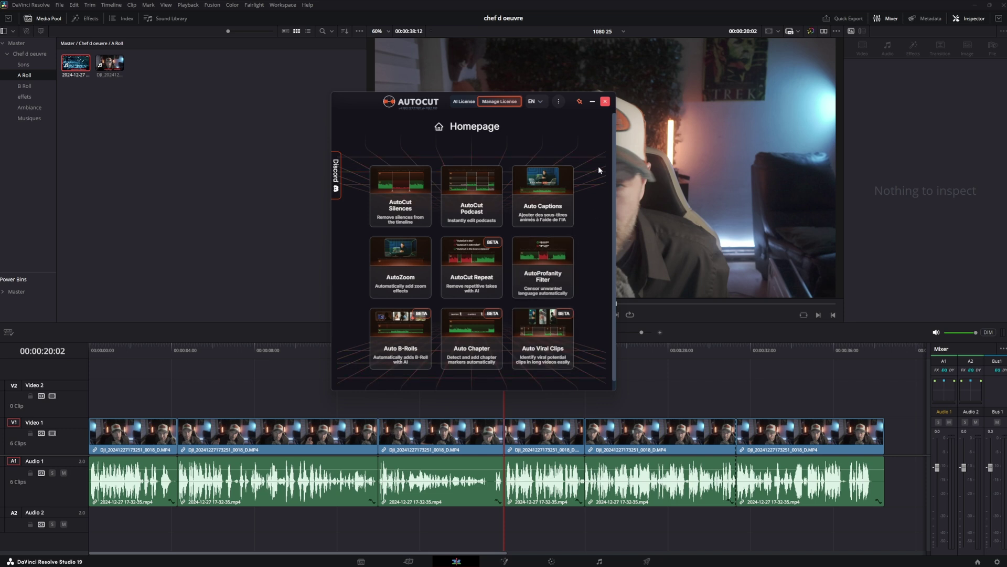
left_click(605, 100)
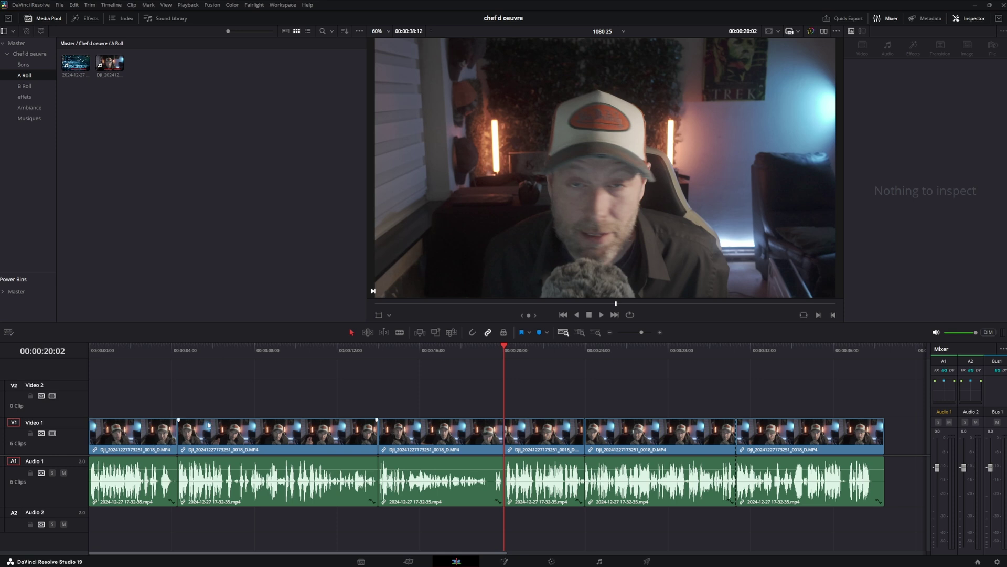
Step: Try selecting every clip from 00:00:04:20 onward and moving them together
left_click(188, 350)
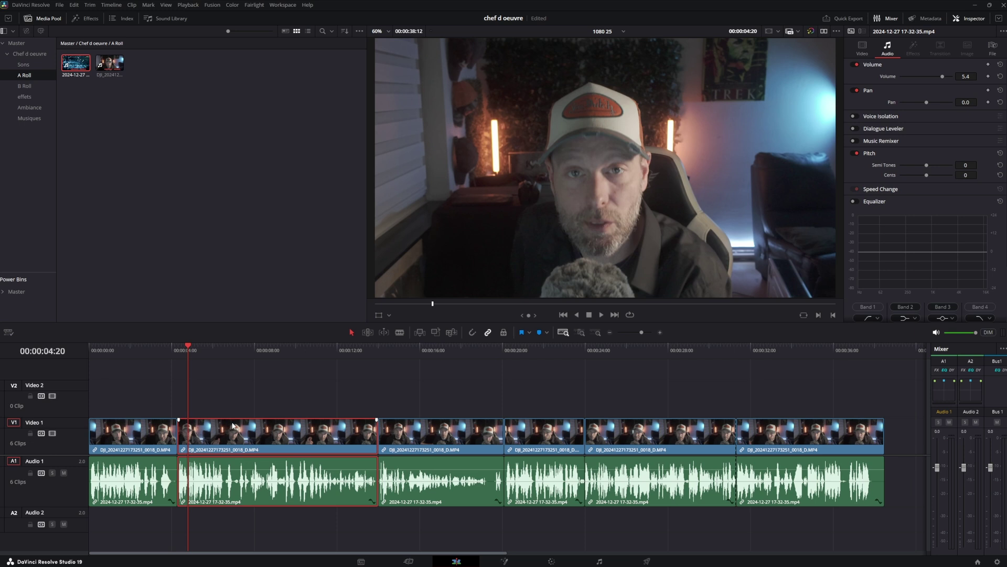
key("y")
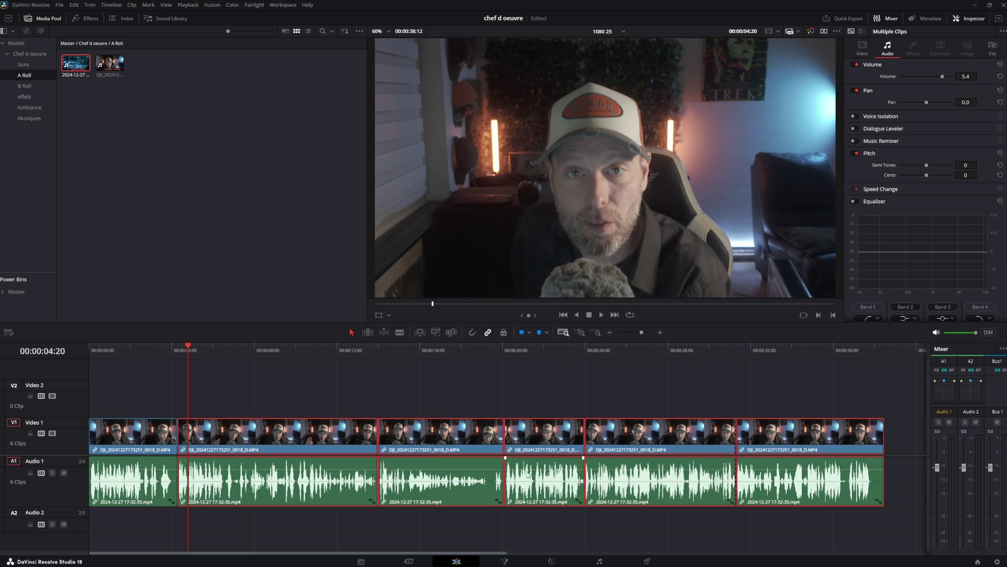
mouse_move(235, 437)
left_mouse_down()
mouse_move(383, 438)
mouse_move(236, 438)
left_mouse_up()
left_click(248, 395)
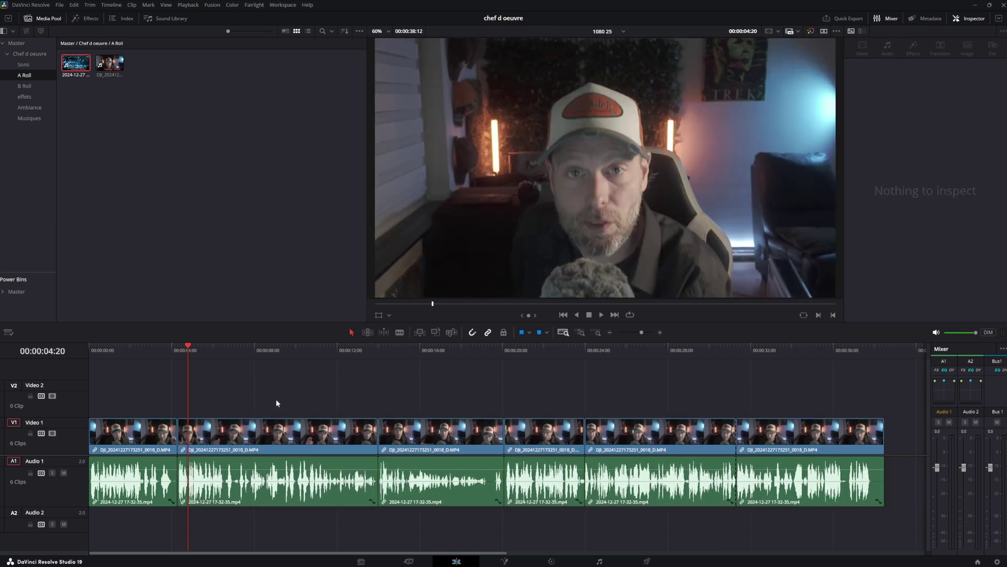
Step: Show the title effects and examine the viewer's edit options for placing the Elegant Shadow title without placing it
left_click(88, 19)
left_click(18, 77)
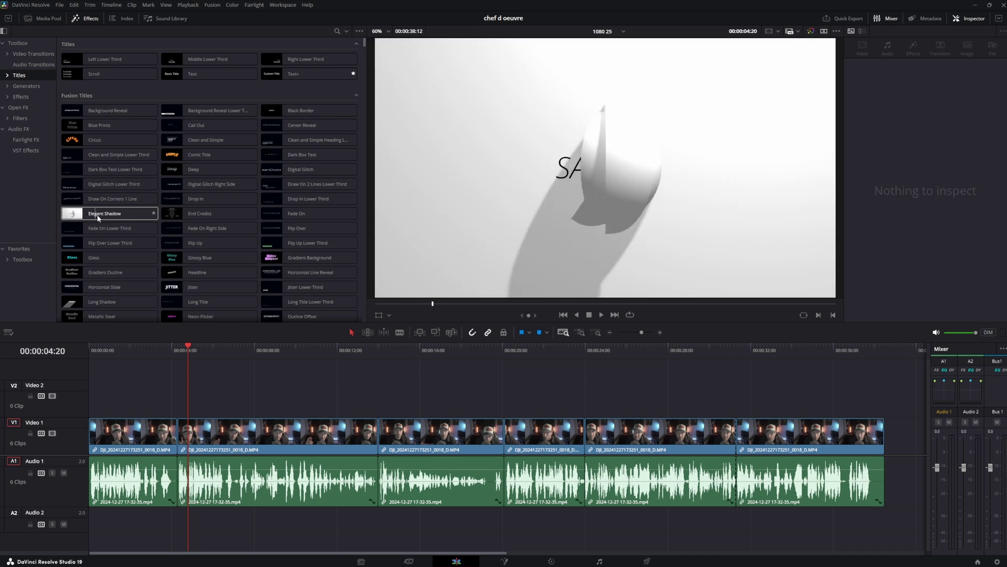
left_click_drag(98, 213, 802, 125)
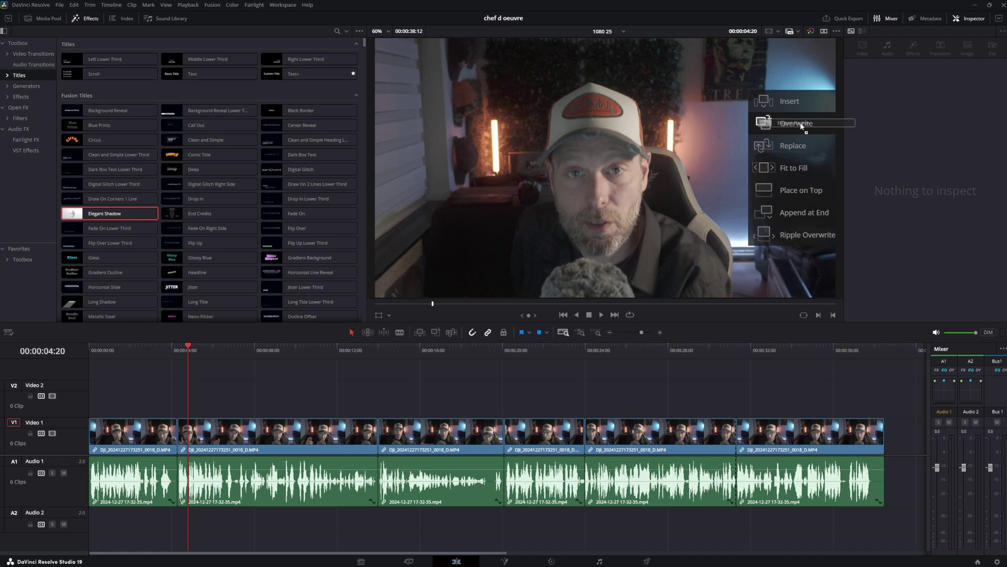
left_click_drag(802, 126, 805, 193)
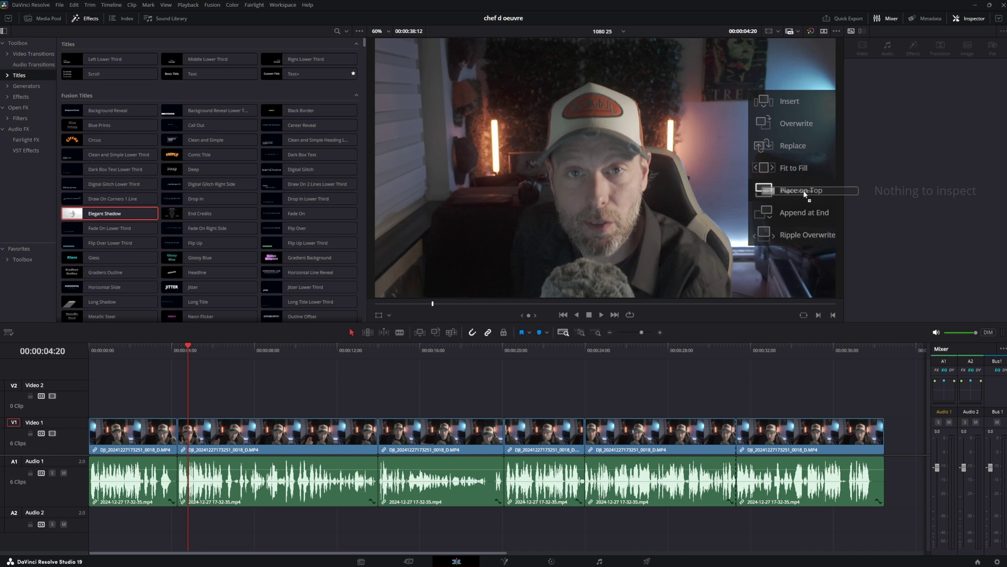
left_click_drag(806, 194, 807, 213)
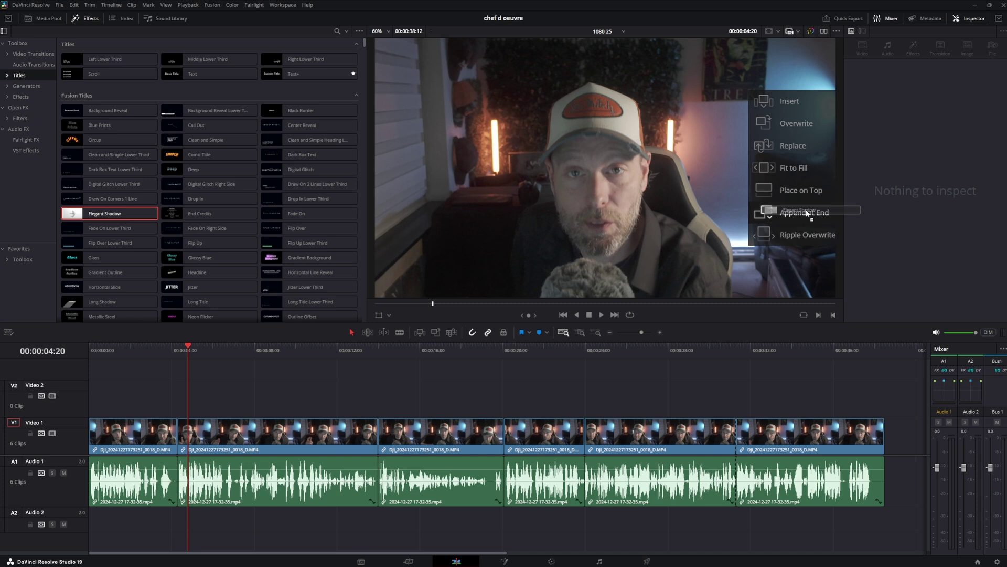
left_click_drag(807, 213, 113, 215)
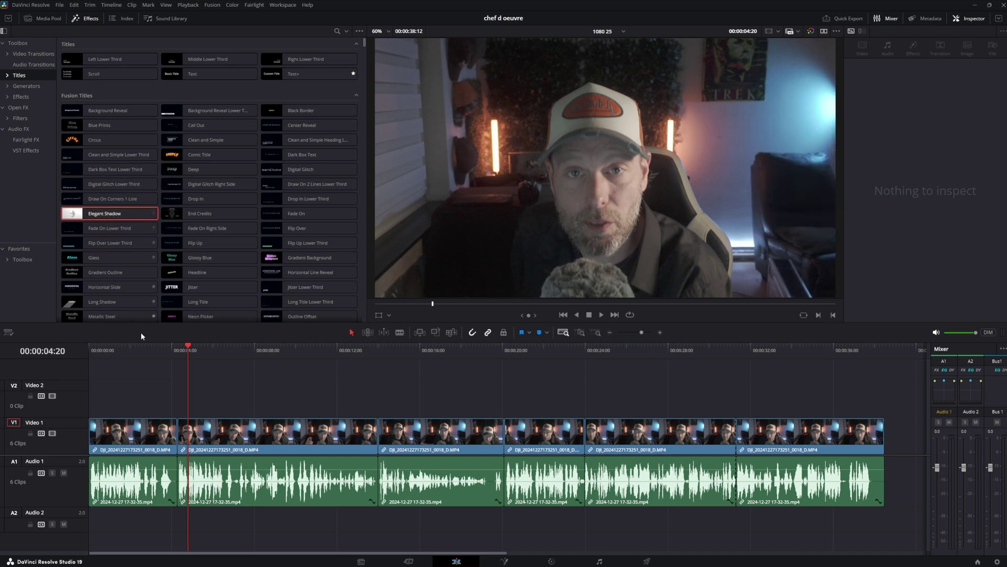
Step: Insert the Elegant Shadow title at 00:00:04:07 between the first and second segments and play from the timeline start
left_click(177, 351)
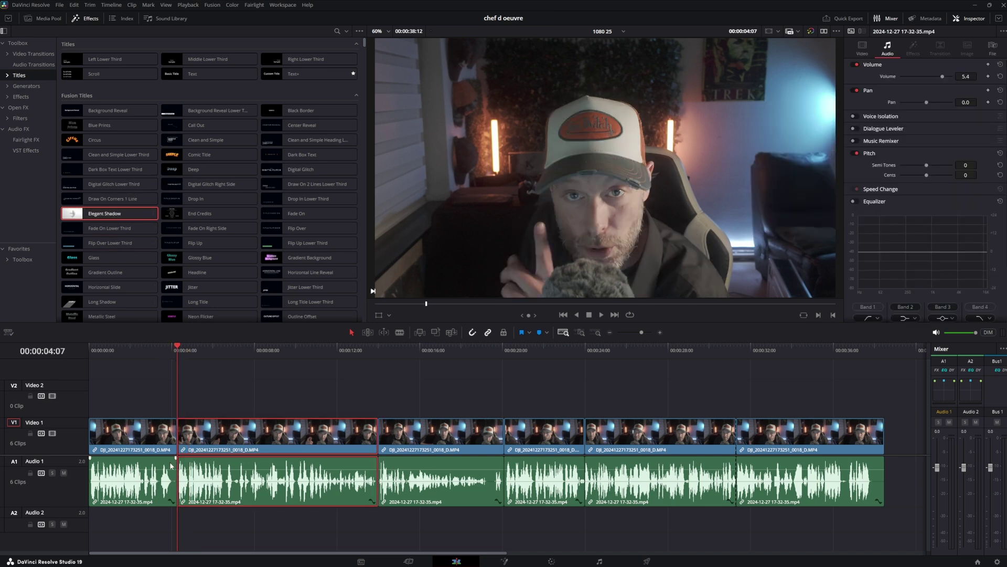
mouse_move(101, 214)
left_click_drag(102, 214, 792, 101)
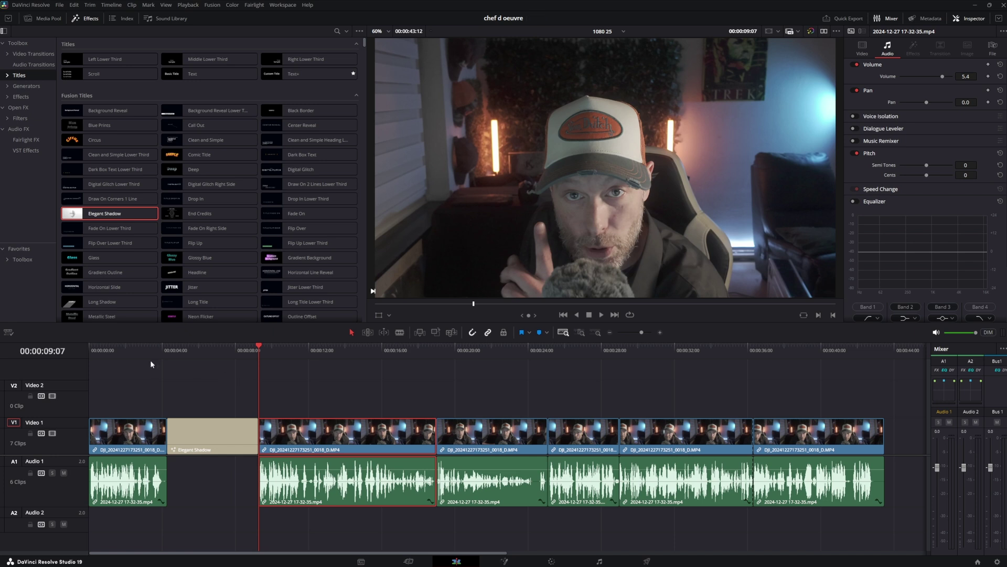
key("Home")
key("space")
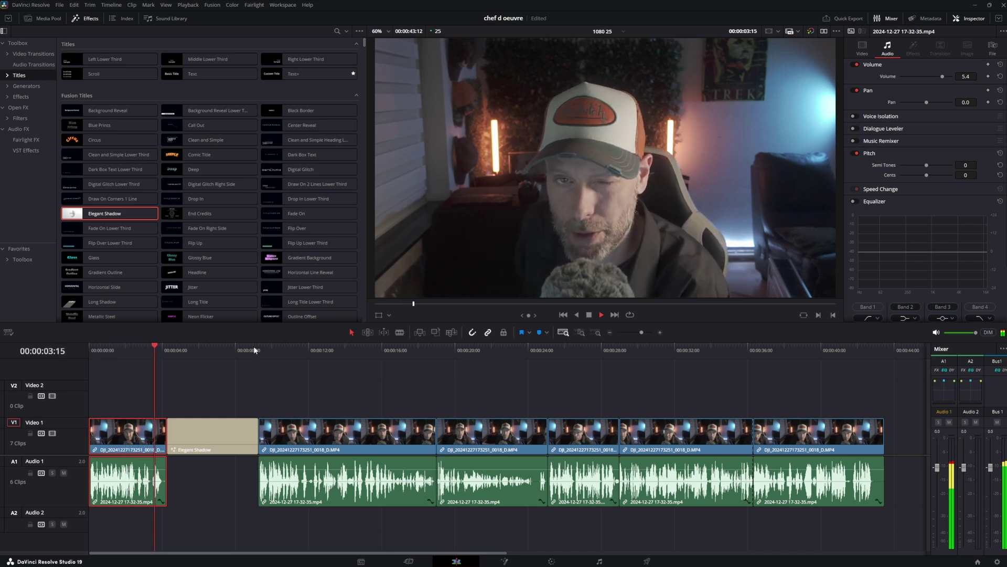
Step: Set the Elegant Shadow title's text to "red dead" and its font to Onyx
left_click(216, 433)
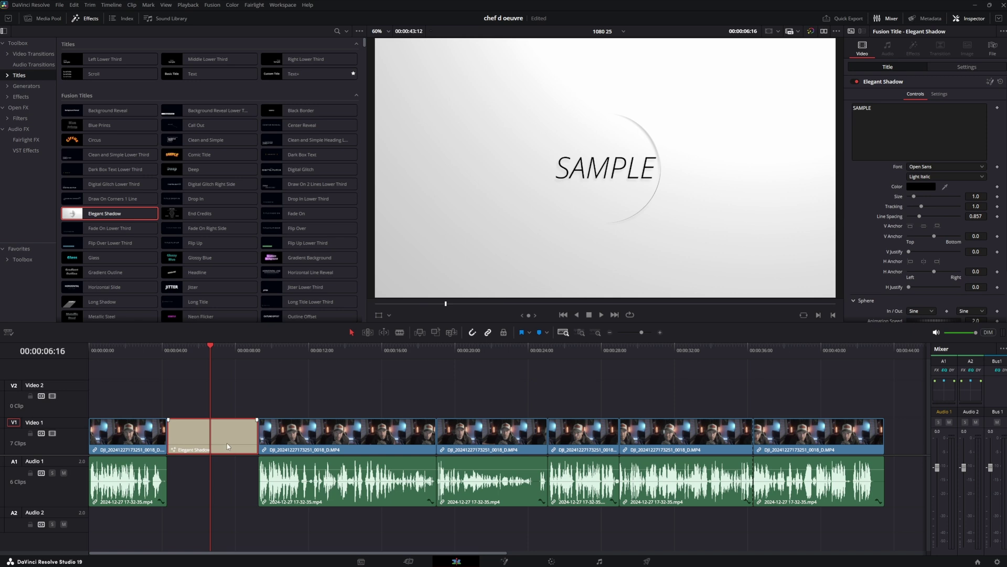
left_click(968, 19)
left_click(968, 20)
key("ctrl+a")
type("red dead")
left_click(945, 166)
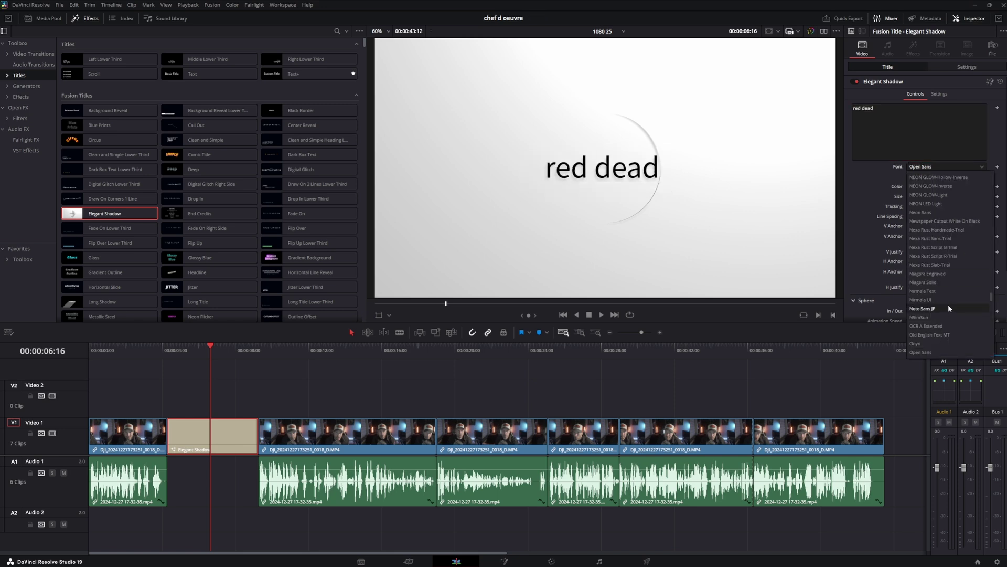
left_click(936, 344)
Step: Set the title's text color to red and preview the title animation from its start
left_click(919, 186)
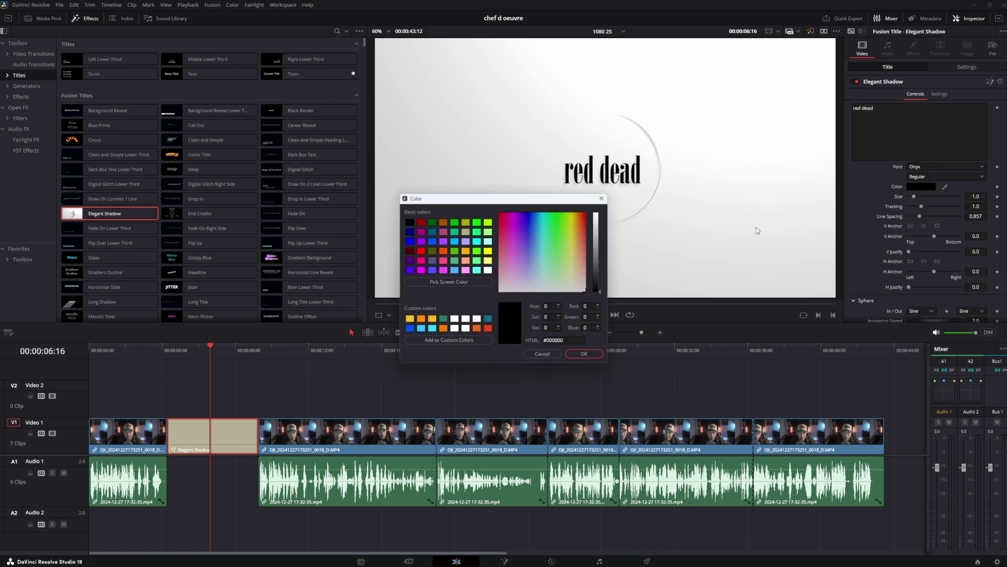
left_click(421, 251)
left_click(584, 354)
scroll(954, 212, "down", 2)
left_click(167, 348)
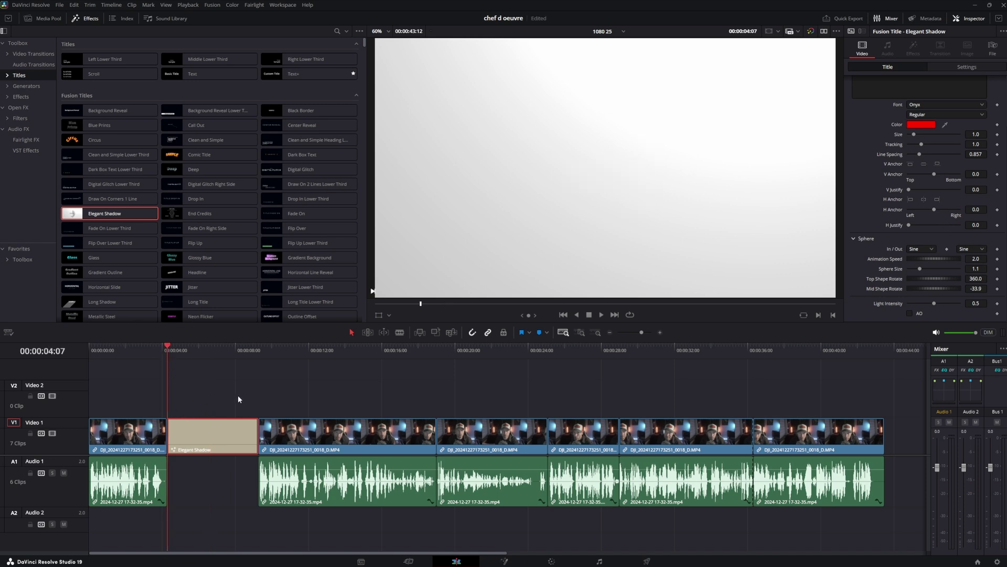
left_click_drag(151, 354, 179, 363)
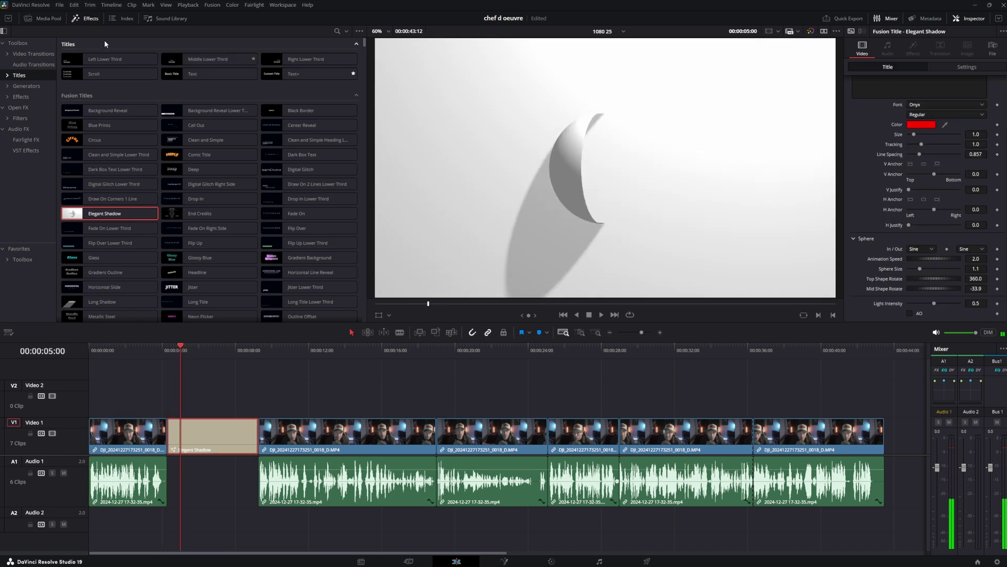
Step: Add a Slide video transition at the cut between the first segment and the Elegant Shadow title and preview it
left_click(31, 54)
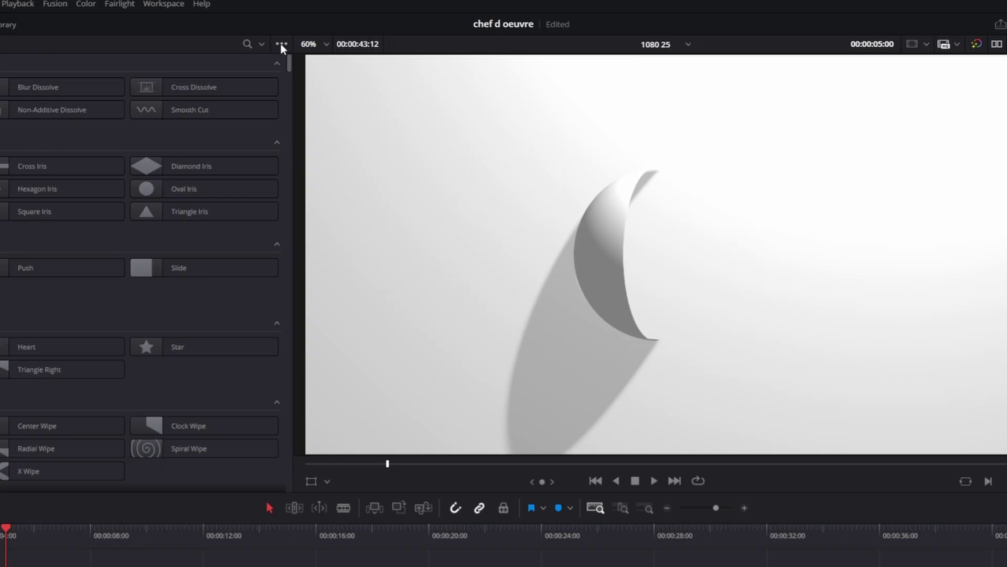
left_click(282, 44)
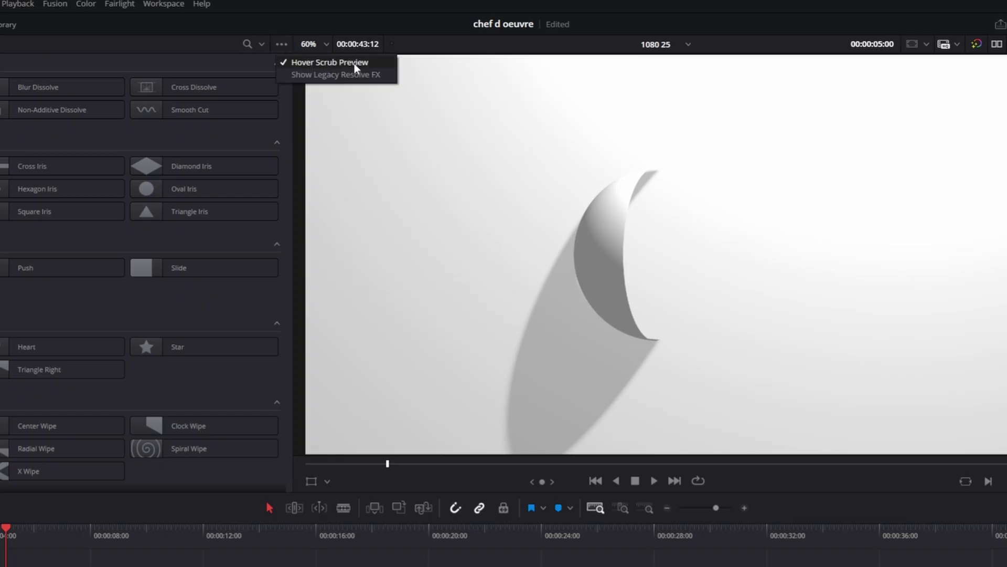
key("Escape")
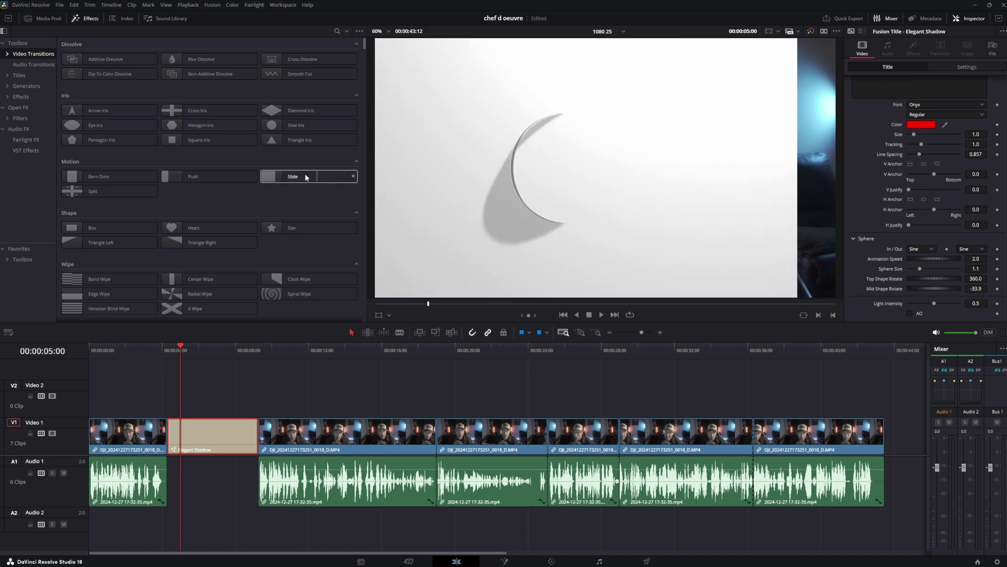
left_click_drag(301, 177, 175, 432)
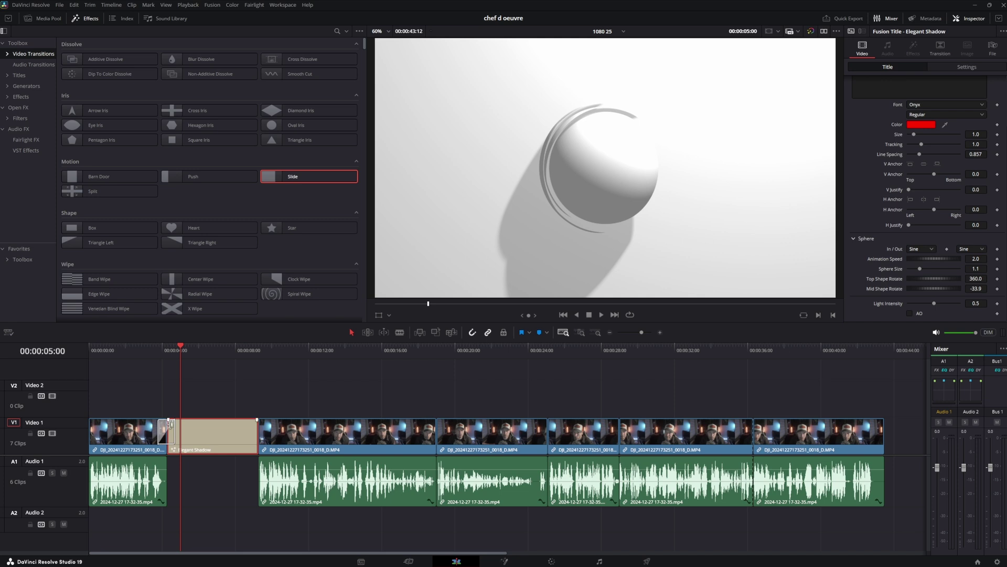
left_click(144, 351)
key("space")
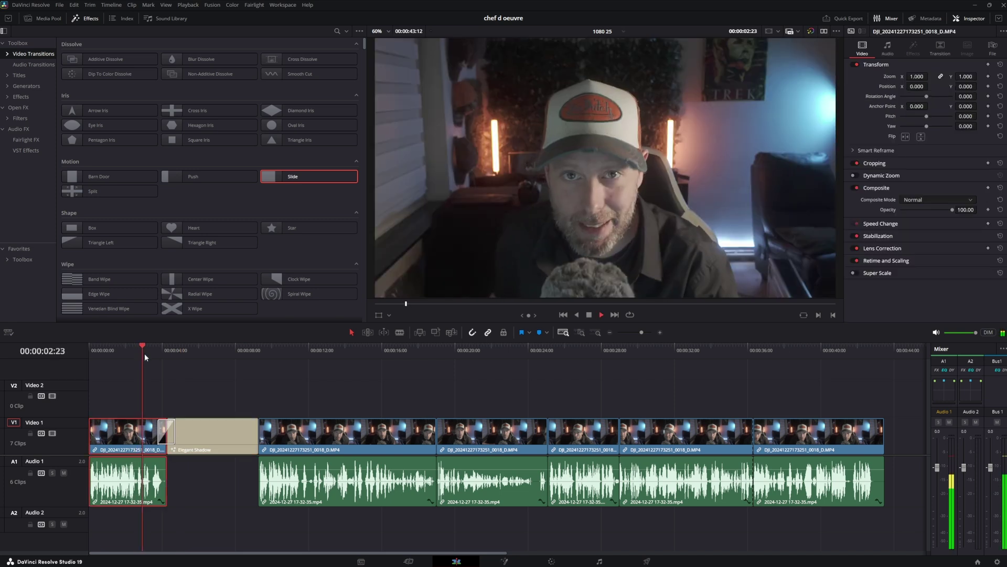
left_click(210, 351)
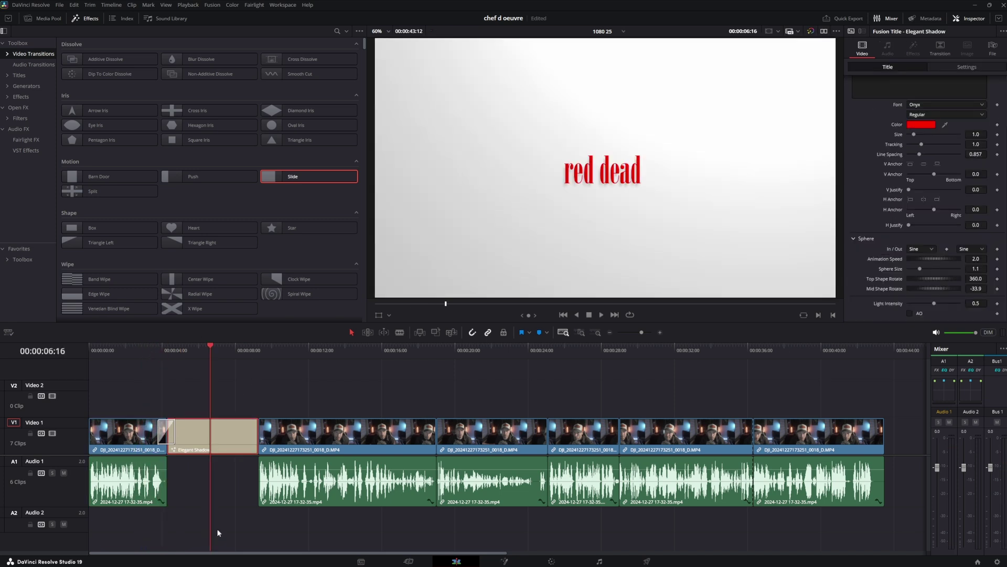
Step: Add an Additive Dissolve transition at the cut between the Elegant Shadow title and the second segment and preview it
left_click_drag(107, 59, 260, 436)
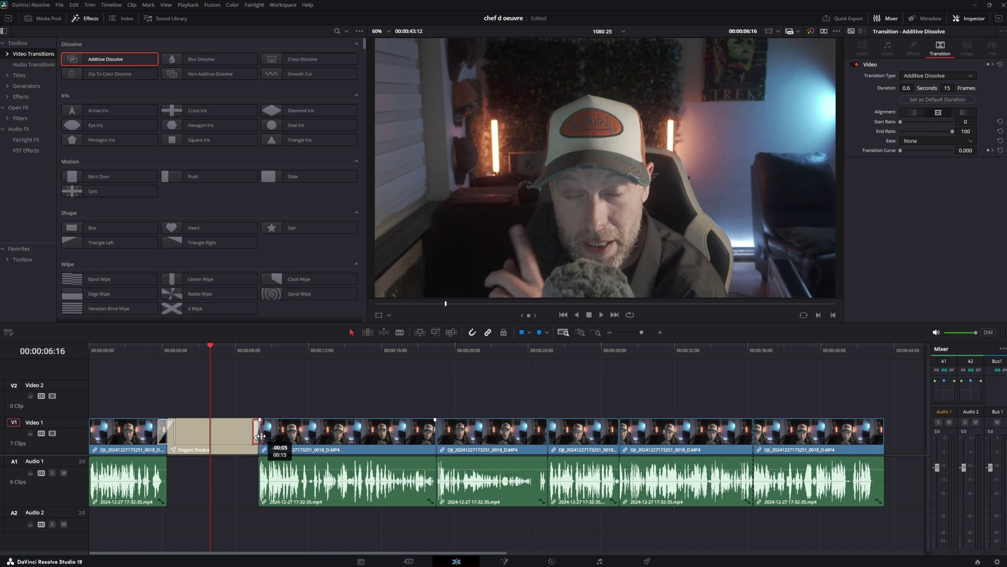
left_click(256, 348)
key("space")
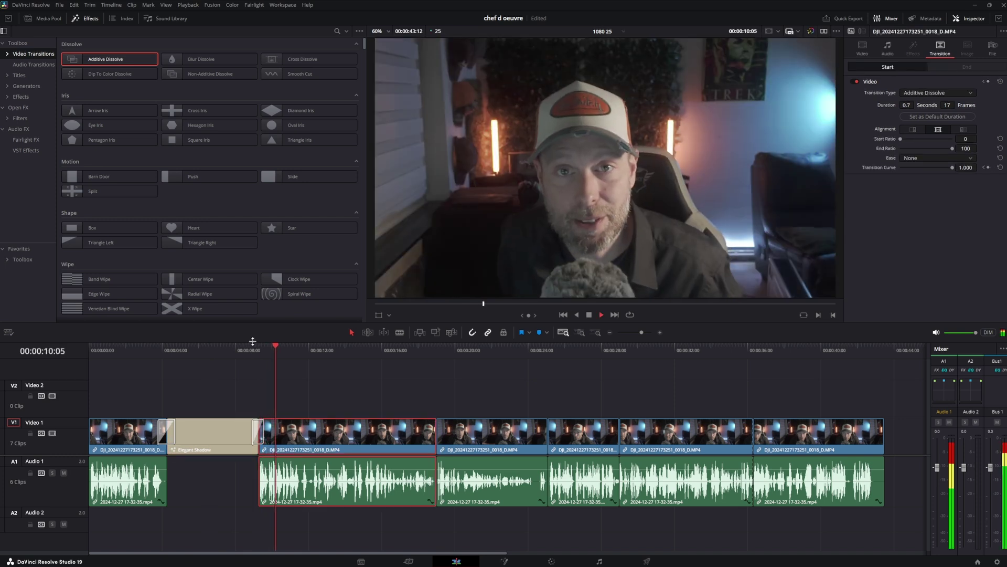
key("space")
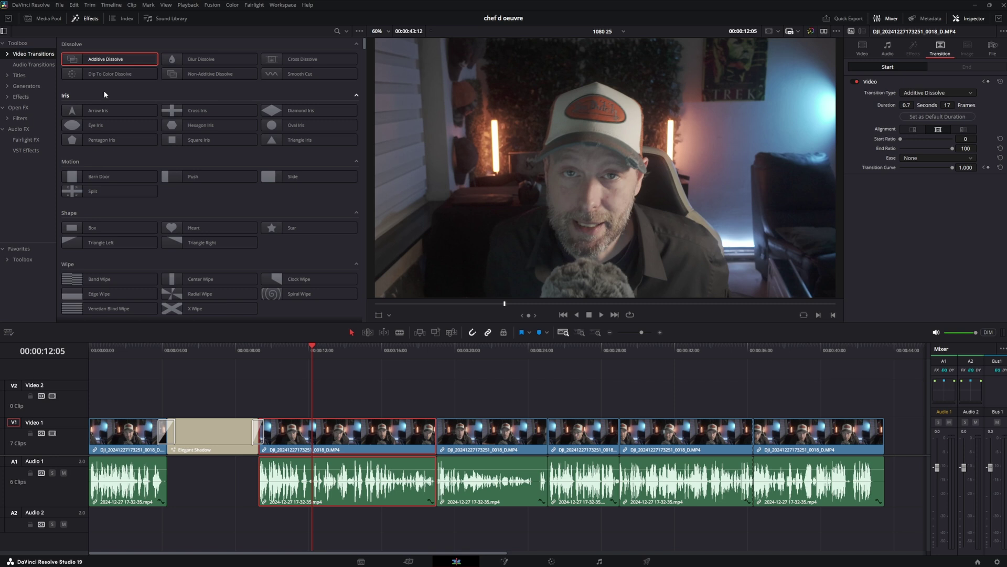
Step: Place the synthwave road video from the B Roll bin after the last A Roll segment on Video 1, trimmed to about 5 seconds
left_click(45, 18)
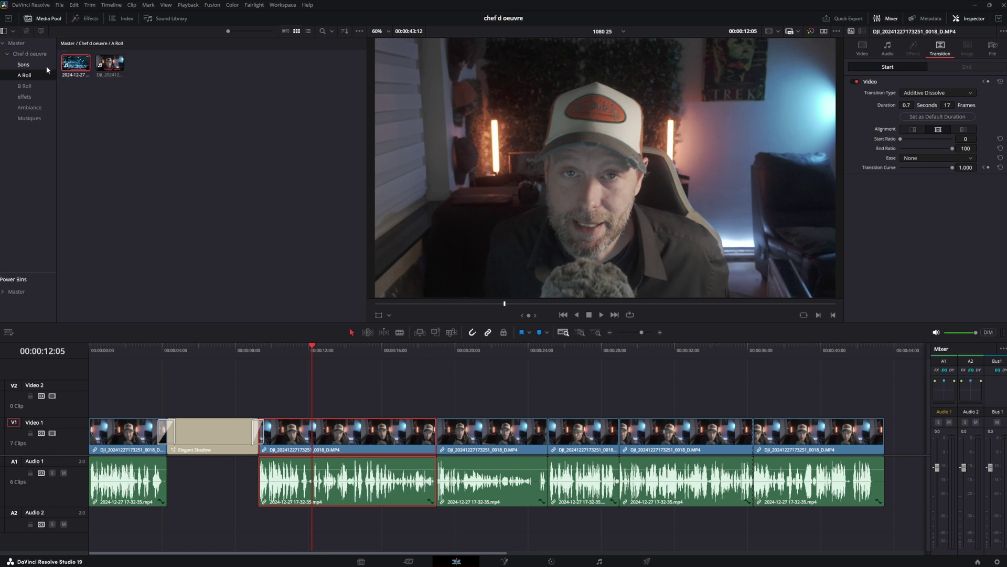
left_click(25, 86)
double_click(110, 93)
left_click_drag(110, 95, 690, 433)
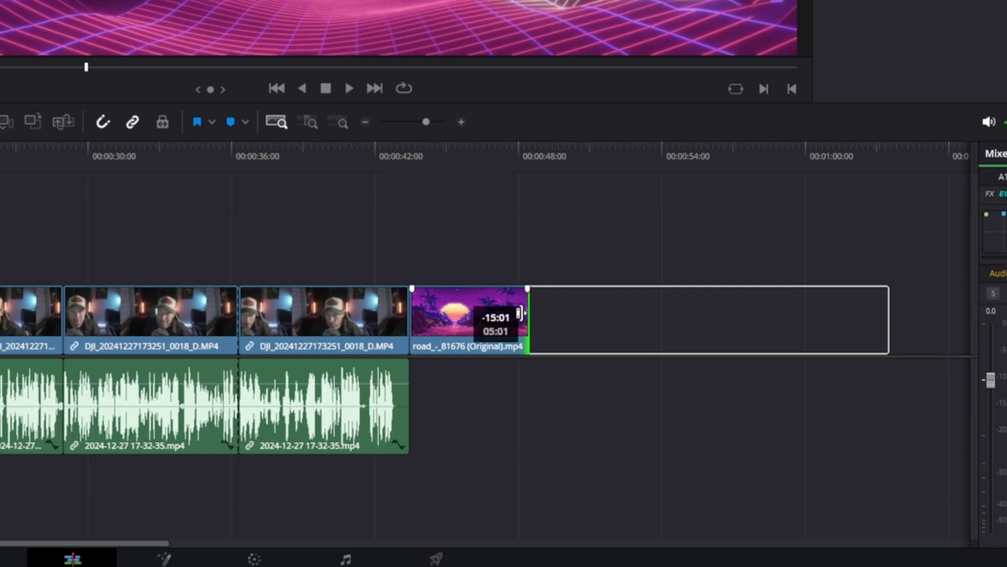
left_click_drag(520, 313, 520, 313)
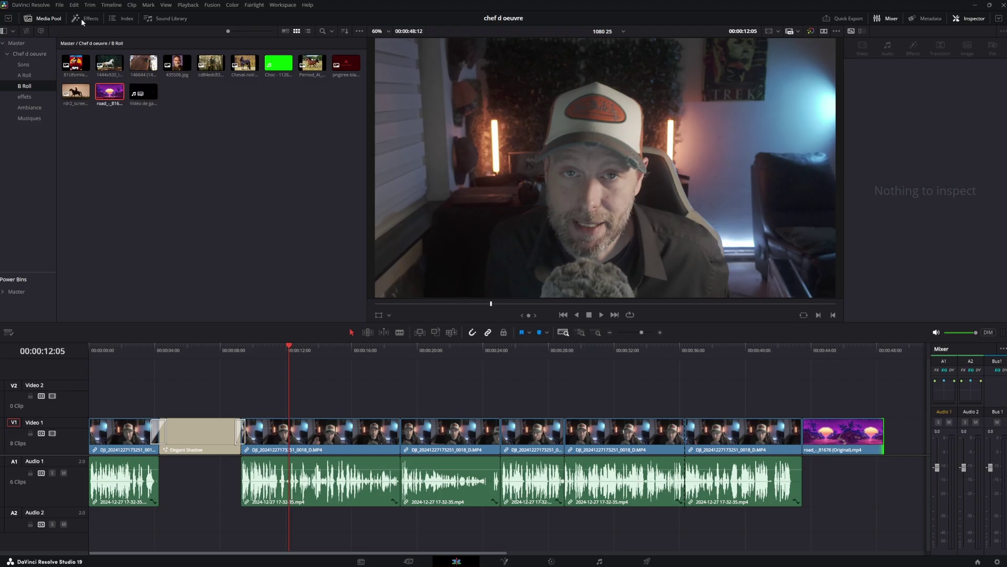
scroll(299, 154, "down", 3)
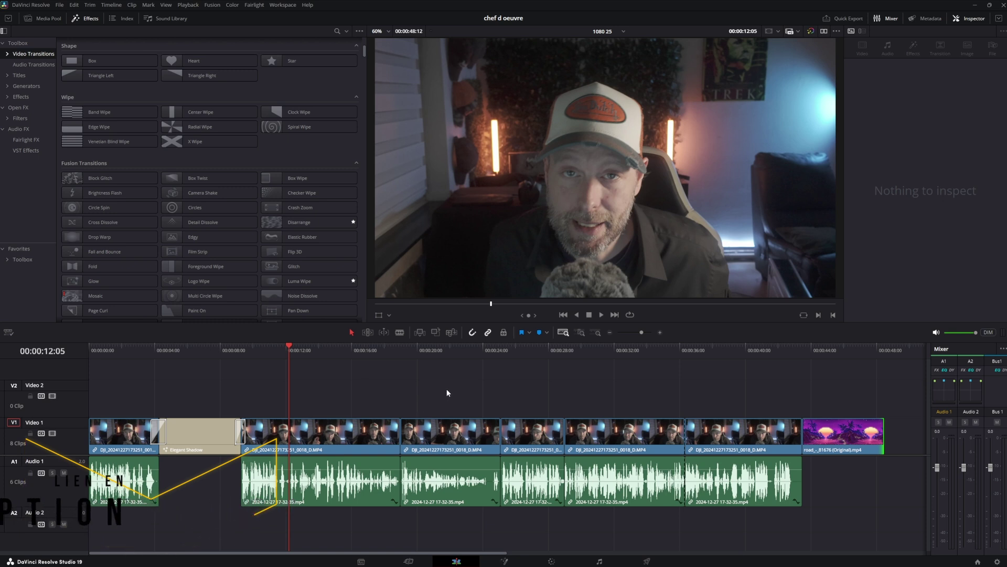
key("alt+Tab")
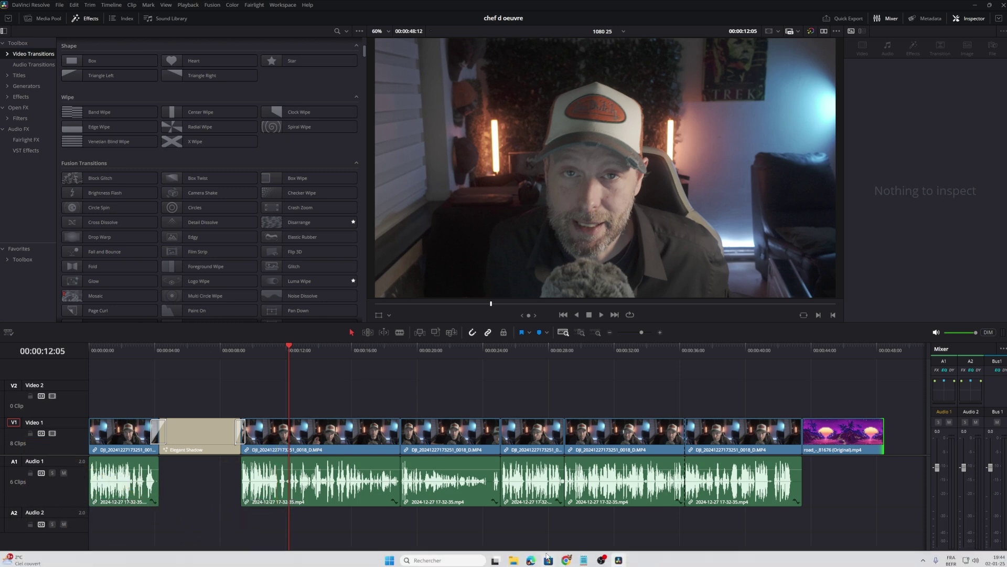
scroll(901, 359, "down", 1)
mouse_move(575, 423)
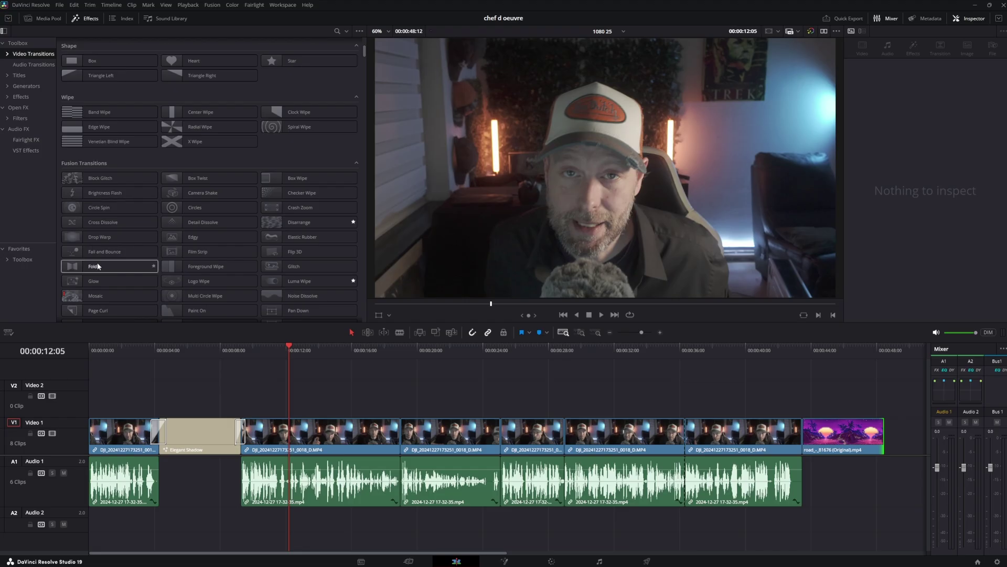
Step: Try to add a Brightness Flash transition before the road clip and shift the clip to make room for it
mouse_move(90, 194)
left_mouse_down()
mouse_move(811, 431)
mouse_move(693, 431)
mouse_move(811, 431)
mouse_move(106, 198)
left_mouse_up()
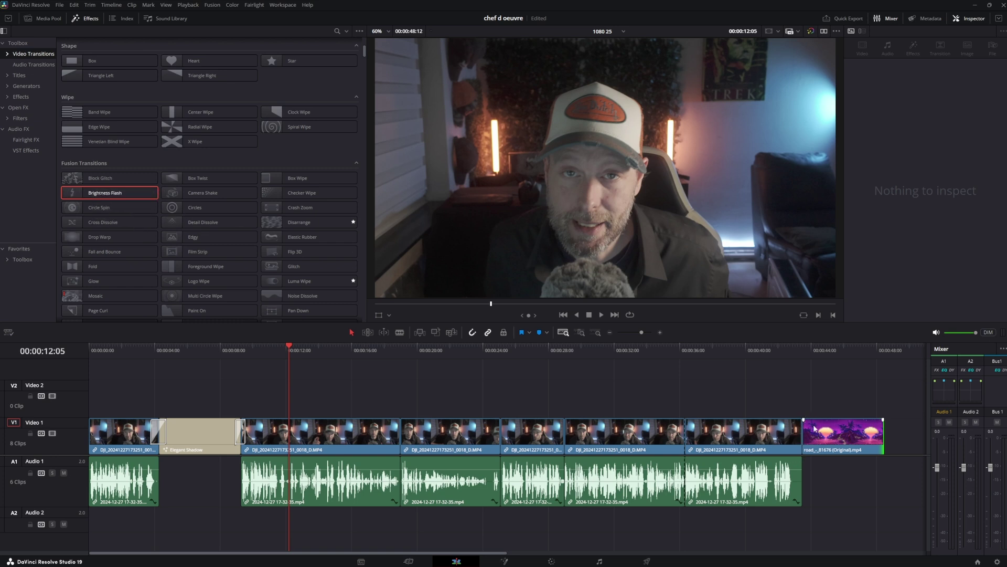
left_click_drag(830, 435, 835, 439)
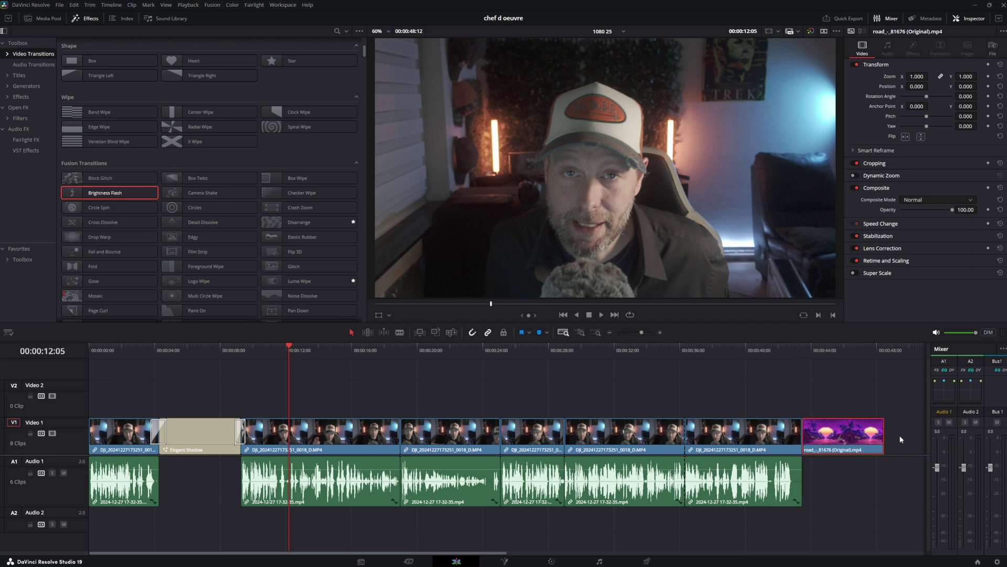
key("ctrl+minus")
mouse_move(720, 429)
left_mouse_down()
mouse_move(855, 429)
mouse_move(924, 404)
mouse_move(709, 434)
left_mouse_up()
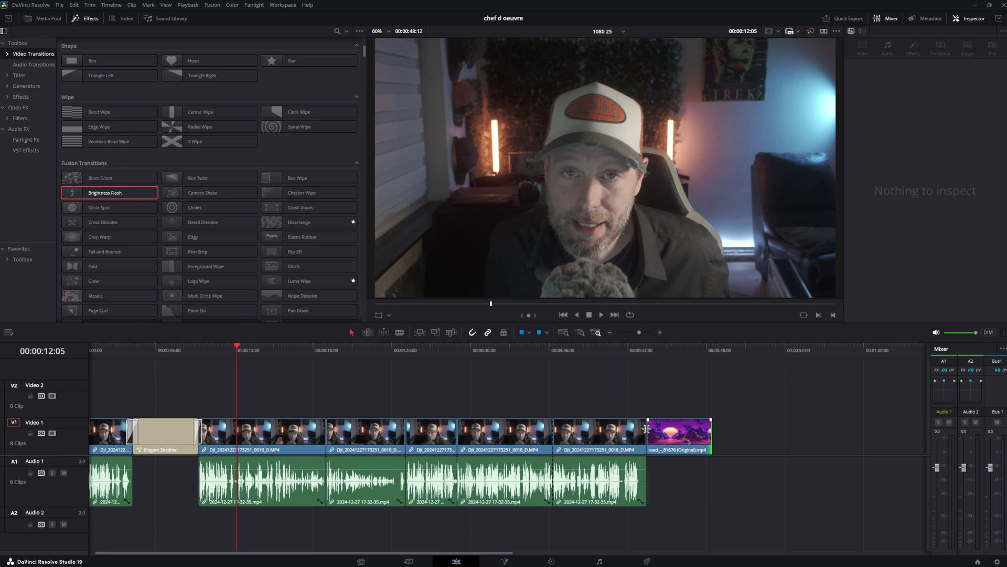
left_click_drag(649, 428, 674, 436)
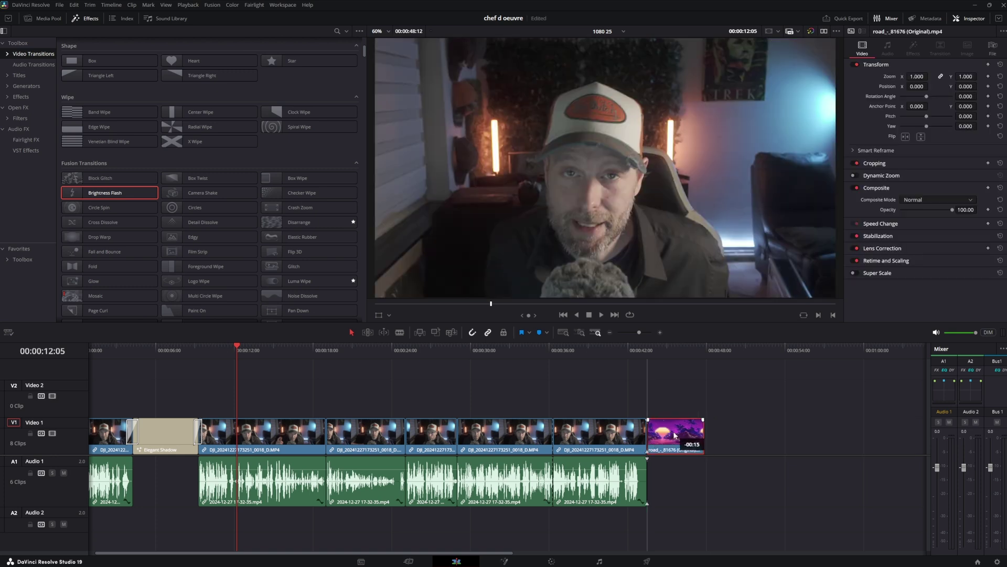
left_click_drag(116, 196, 650, 431)
mouse_move(677, 435)
left_mouse_down()
mouse_move(714, 436)
mouse_move(671, 432)
left_mouse_up()
Step: Add the Brightness Flash Fusion transition at the cut between the last A Roll segment and the road clip
left_click(369, 332)
left_click(352, 332)
left_click_drag(121, 190, 647, 435)
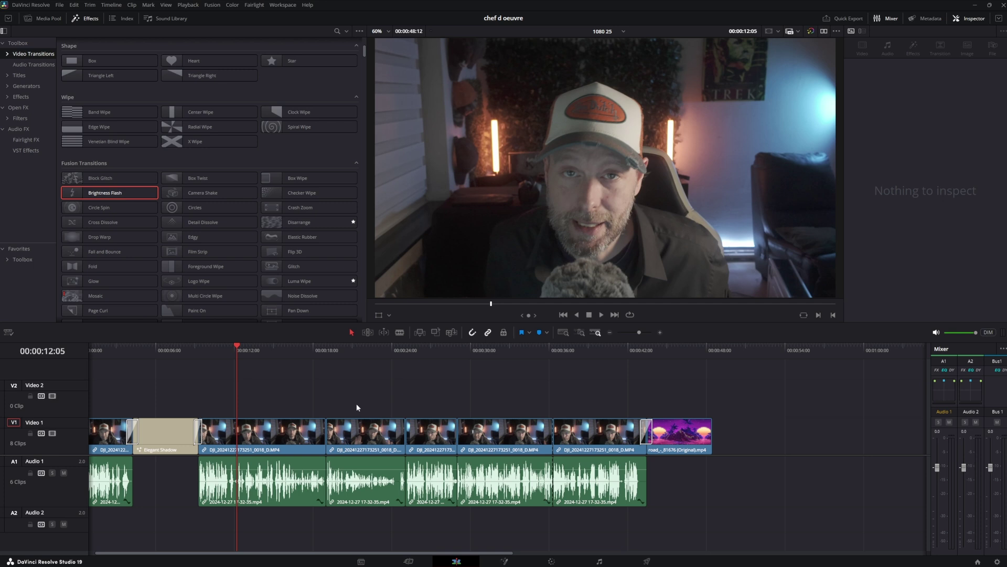
Step: Split the third A Roll segment at 00:00:24:14 and move the playhead into the short piece at 00:00:24:19
left_click_drag(386, 351, 400, 357)
key("ctrl+b")
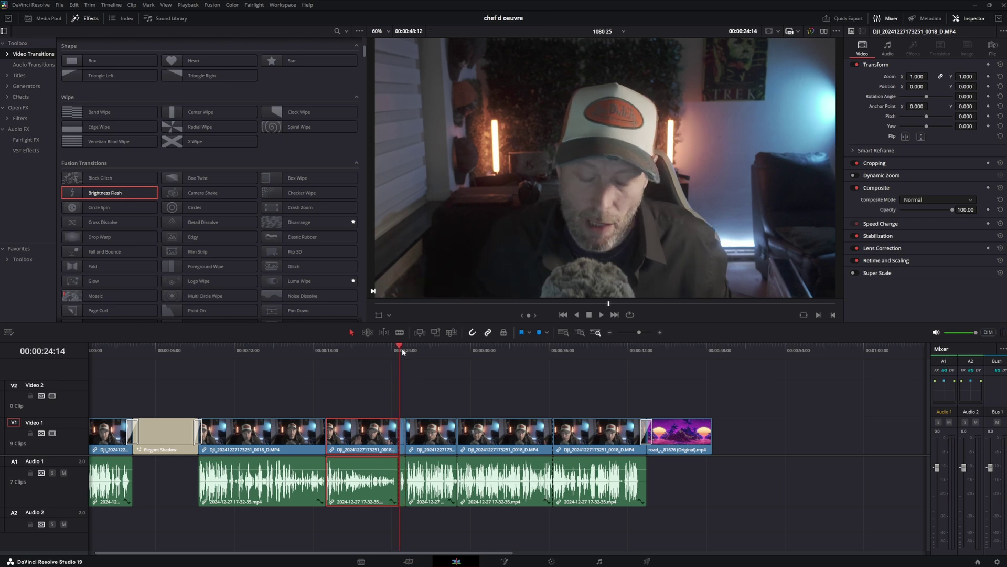
left_click(403, 352)
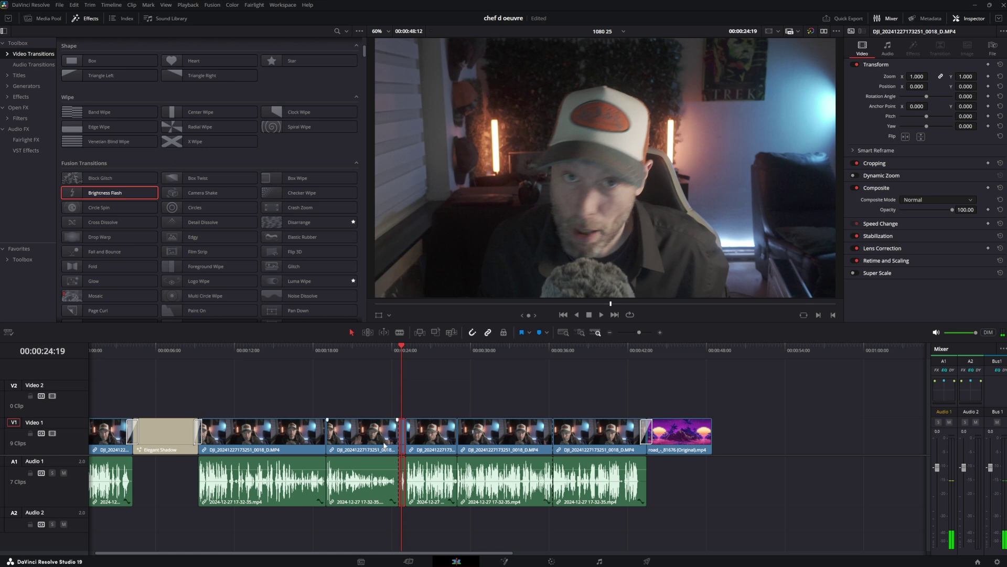
Step: Try zoom and vertical position changes directly on the short split segment and reset both values
left_click_drag(916, 77, 997, 87)
double_click(890, 77)
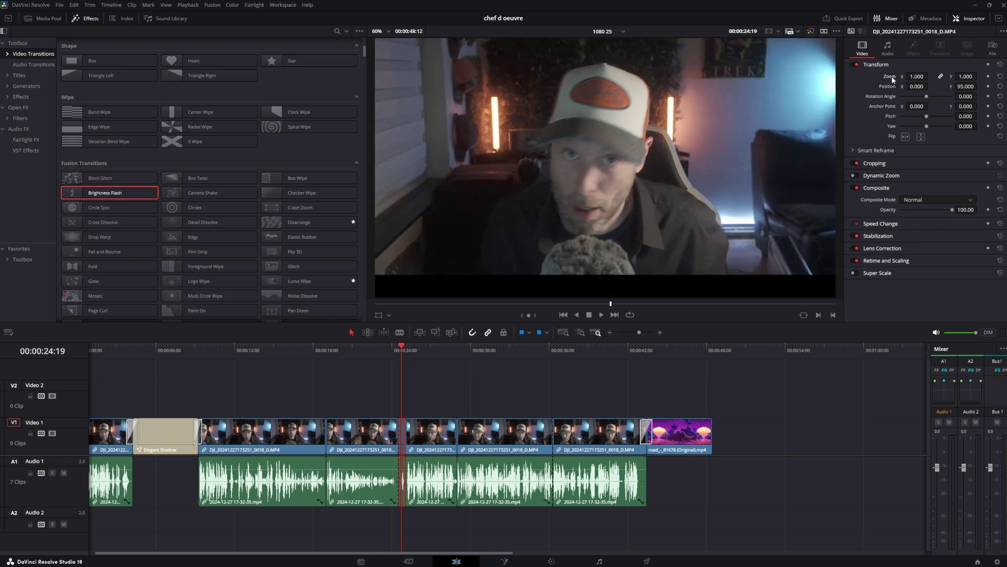
double_click(889, 88)
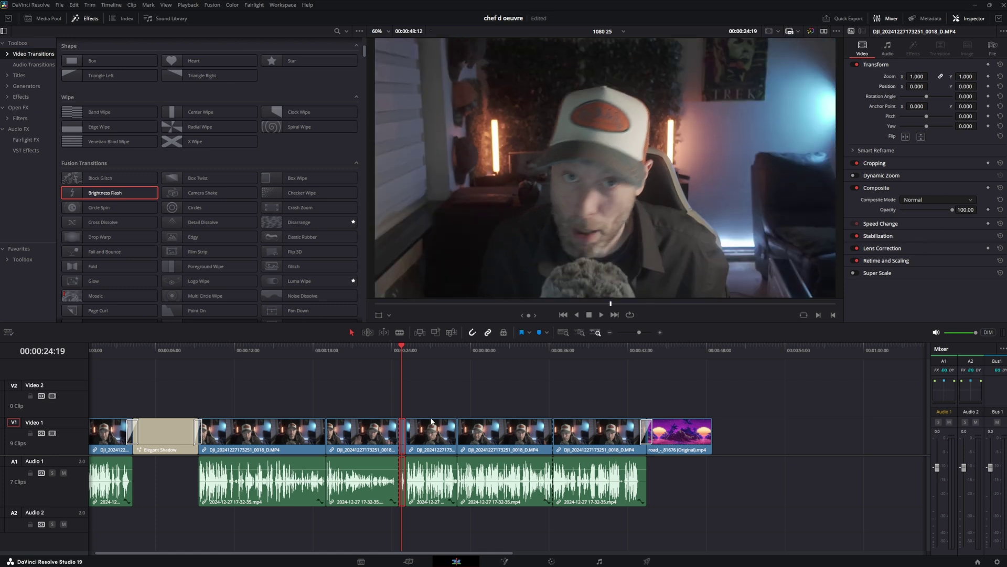
Step: Add an adjustment clip on Video 2 above the short split segment, trimmed to that segment's length, and save the project
left_click(20, 99)
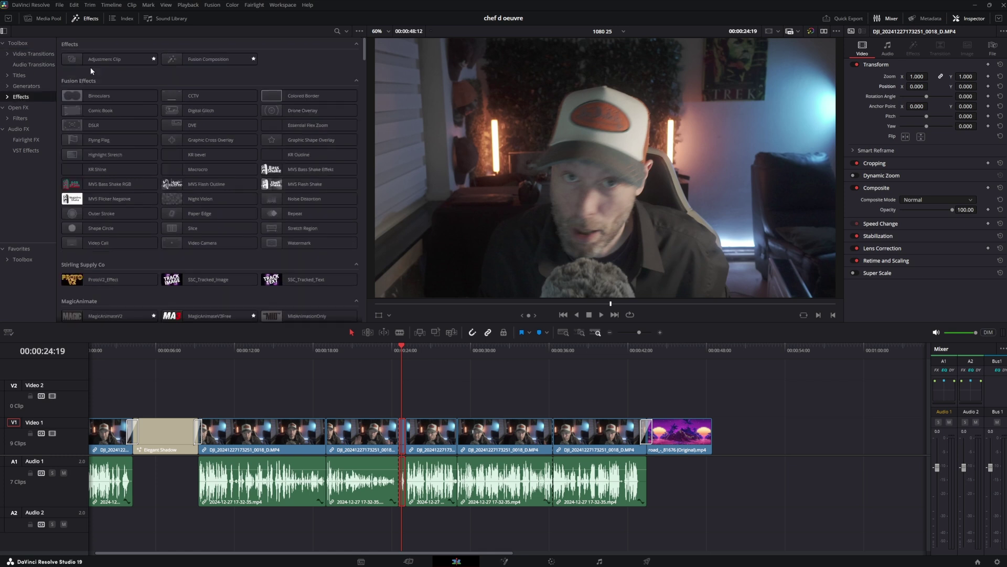
left_click_drag(90, 65, 402, 391)
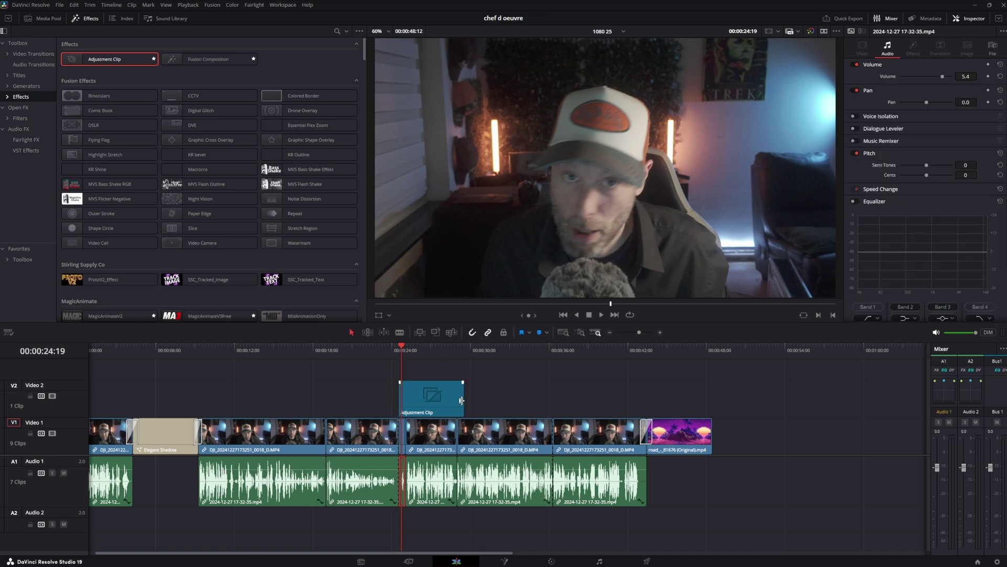
left_click_drag(463, 399, 404, 399)
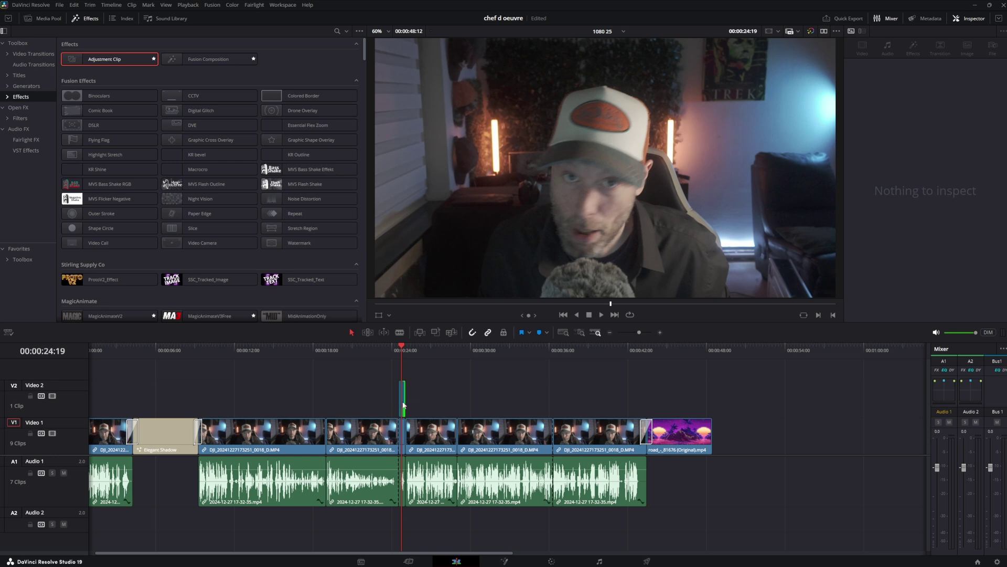
key("ctrl+s")
Step: Set the adjustment clip's zoom to 1.430 on both axes and deselect it
left_click(405, 408)
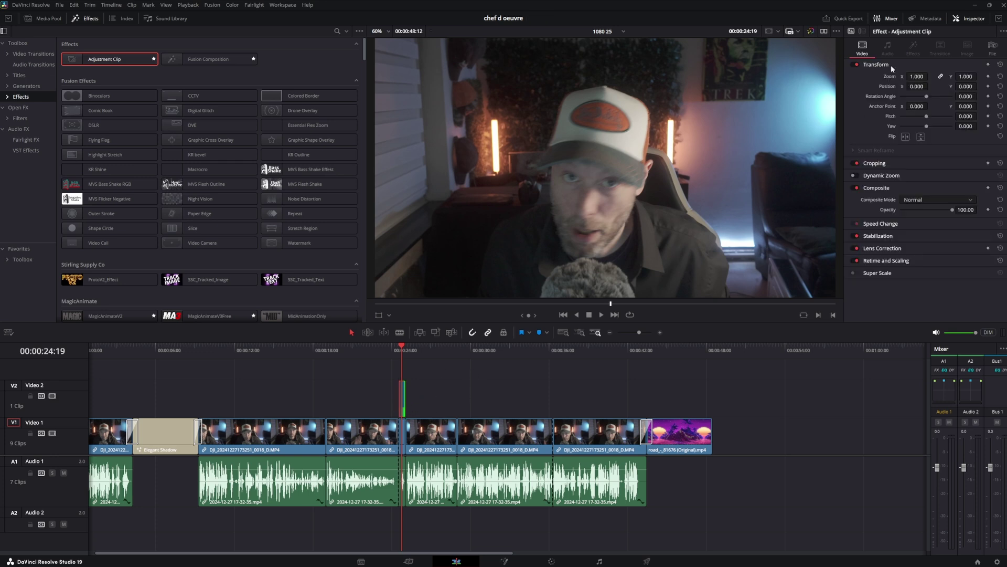
left_click_drag(917, 76, 939, 76)
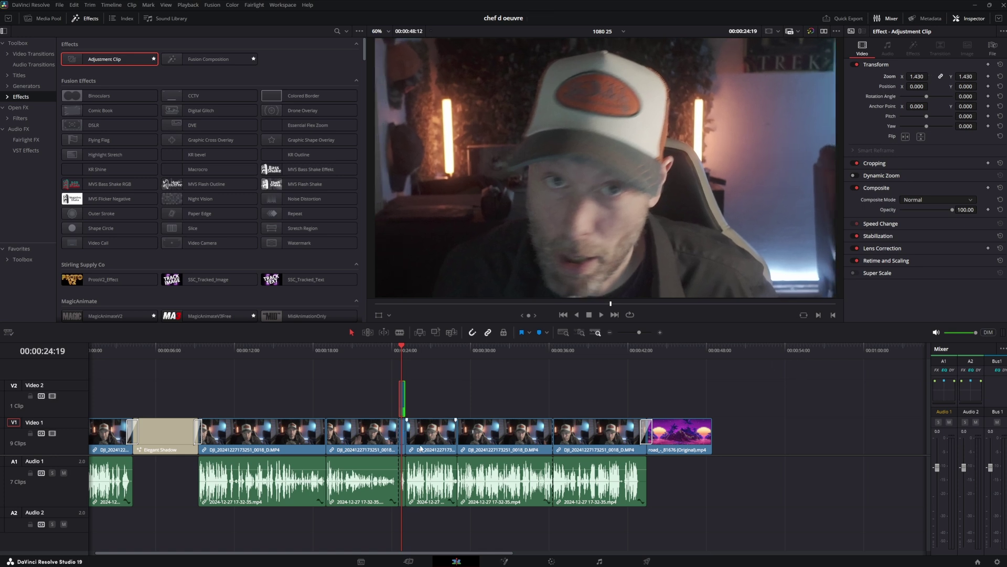
left_click(304, 383)
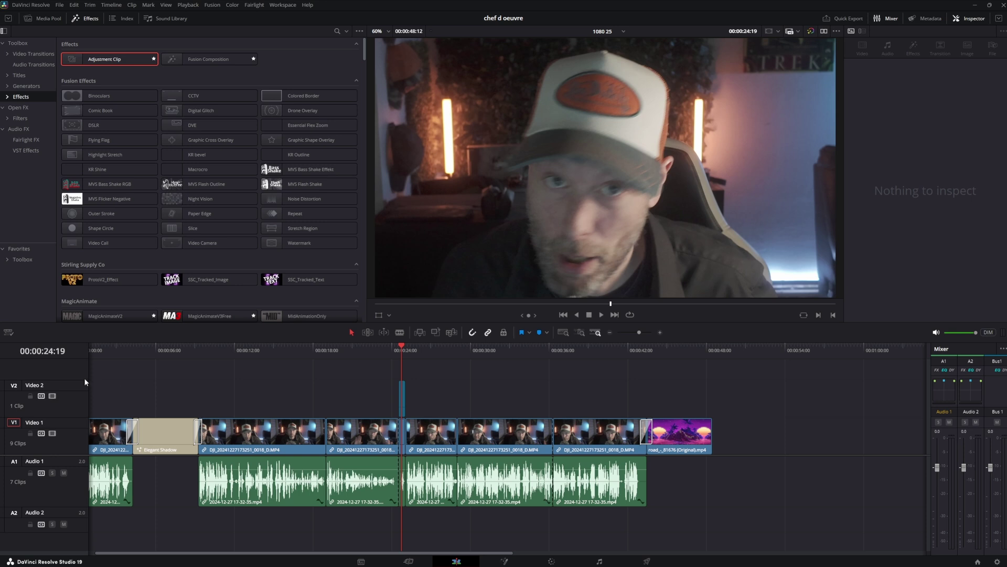
Step: Reduce the height of the Video 2 track and change its track color to Apricot
left_click_drag(84, 381, 89, 389)
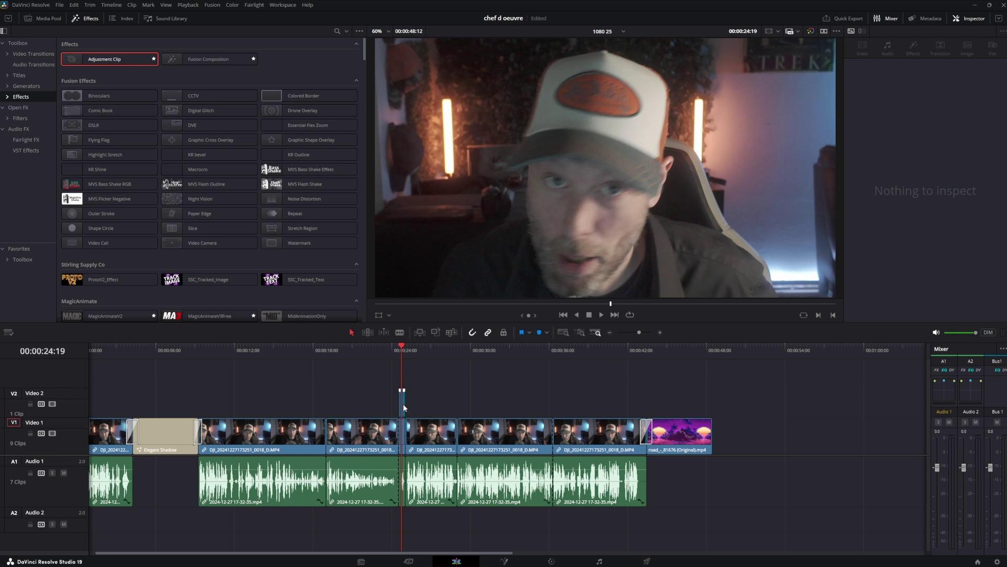
right_click(79, 396)
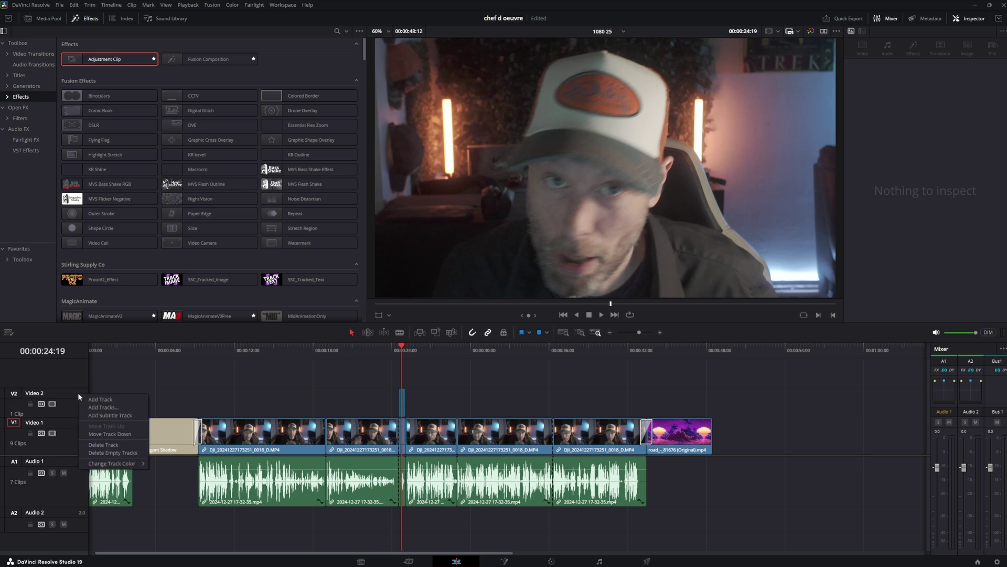
mouse_move(129, 463)
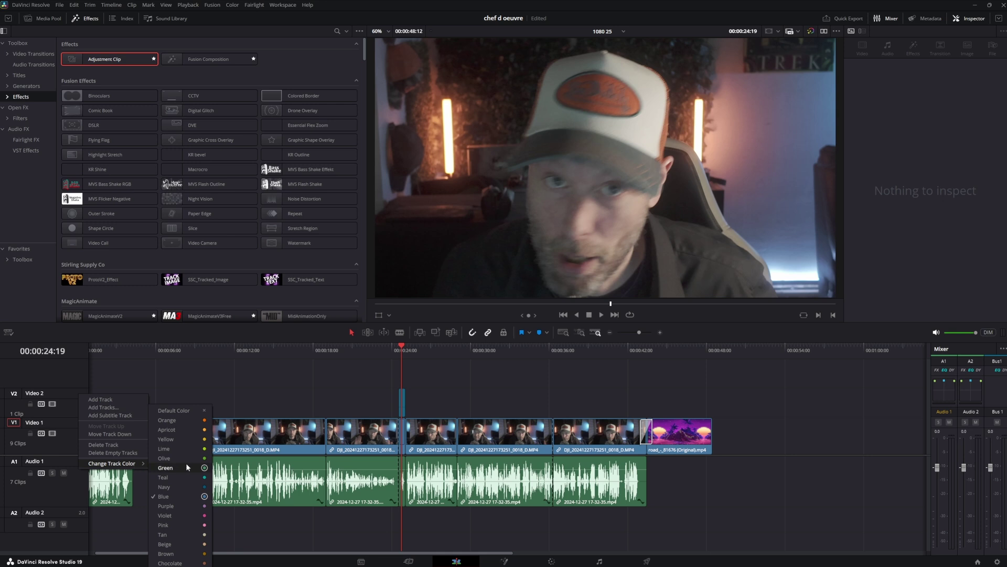
left_click(201, 430)
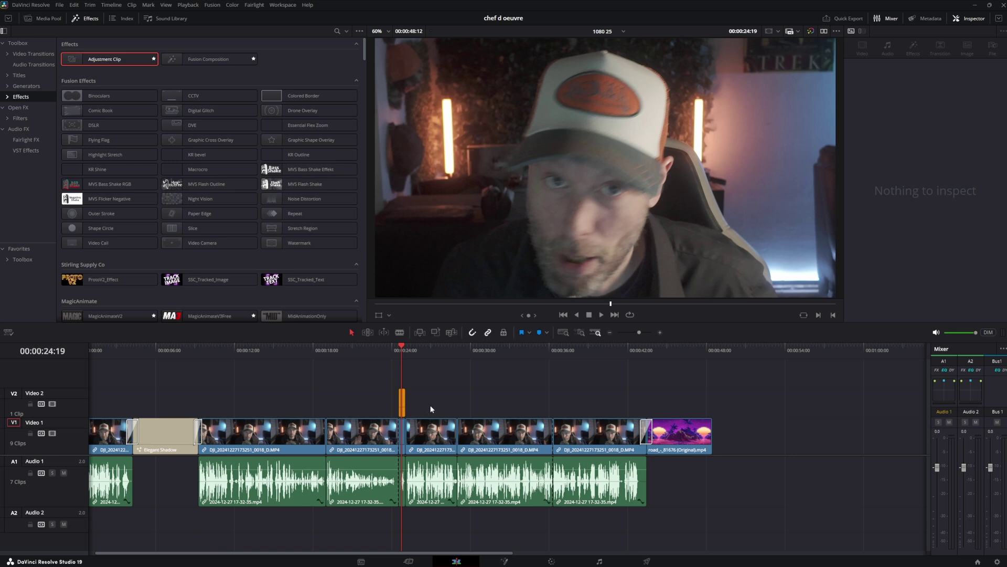
Step: Preview the zoom cut from 00:00:23:12 and add a second adjustment clip covering the segment right after the short one
left_click(384, 347)
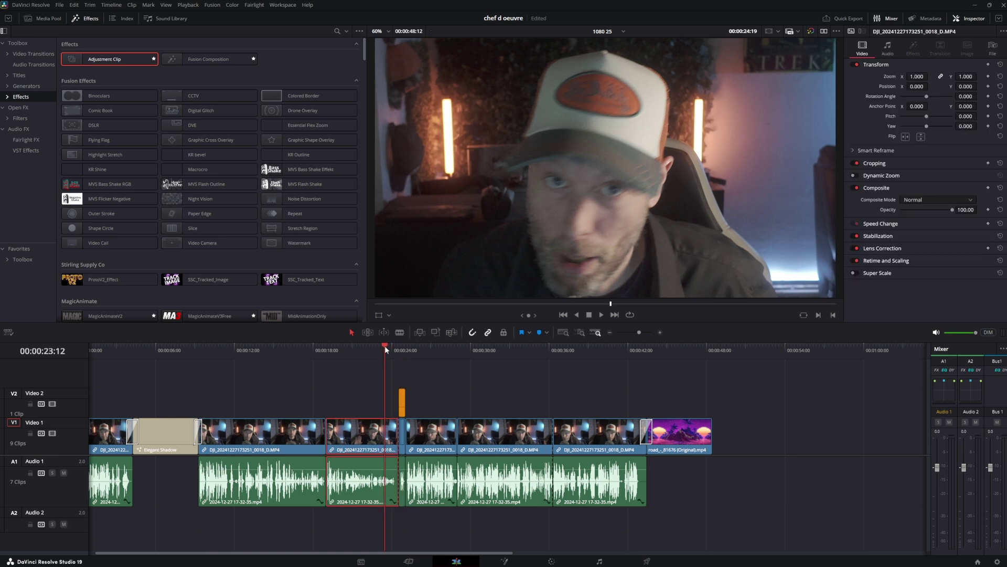
key("space")
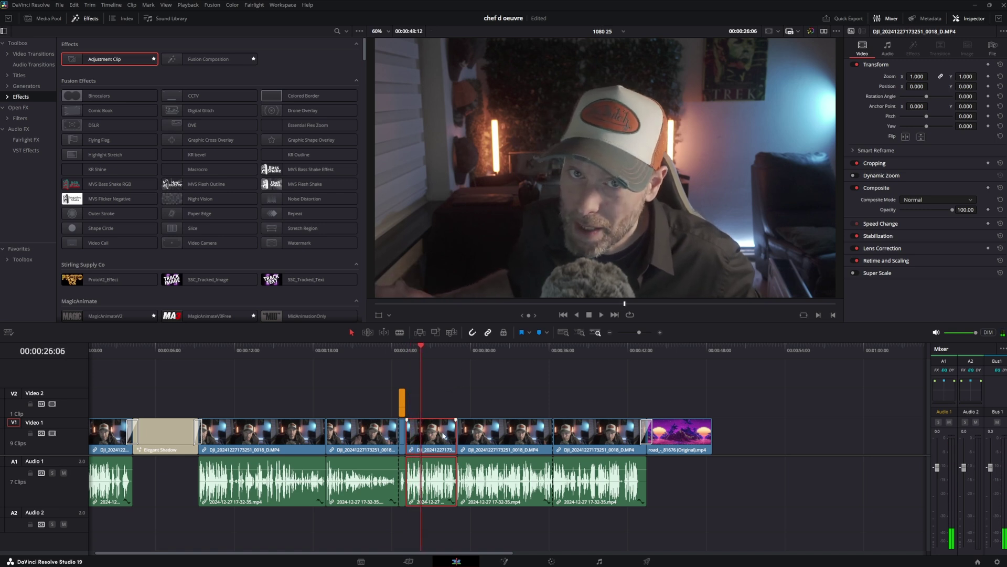
left_click_drag(97, 62, 457, 401)
left_click(434, 401)
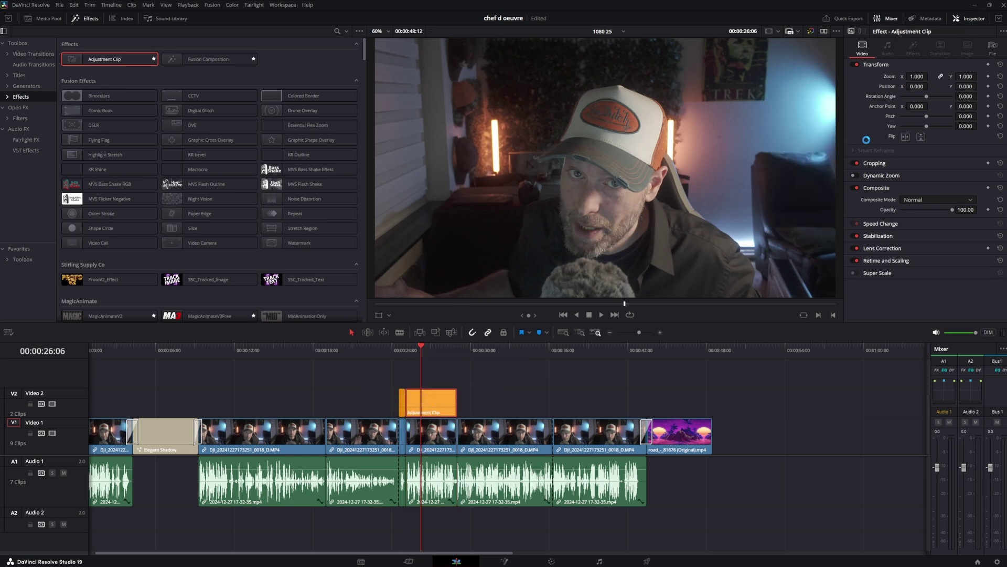
Step: Enable Dynamic Zoom on the second adjustment clip and preview the zoom movement
left_click(867, 177)
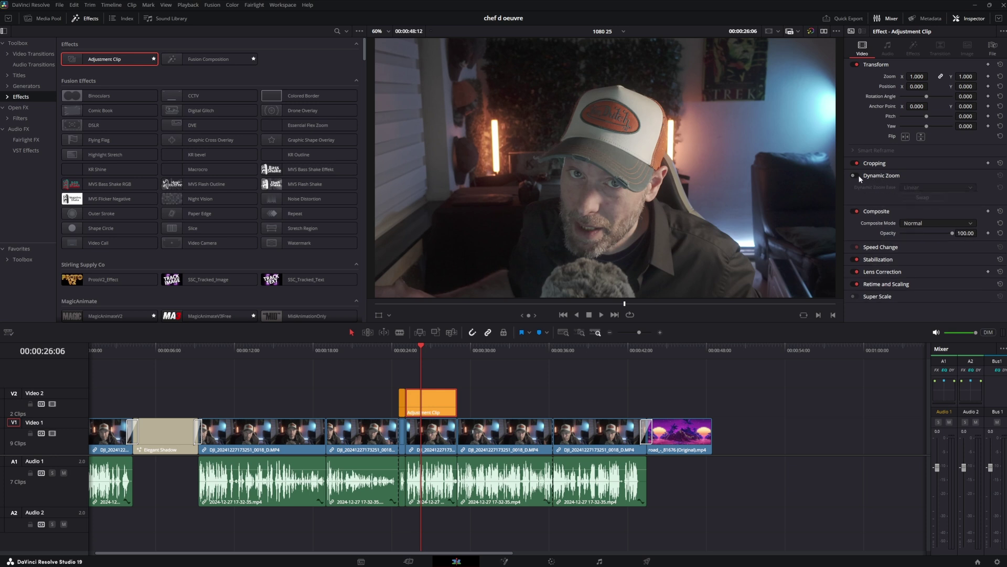
left_click(858, 175)
key("space")
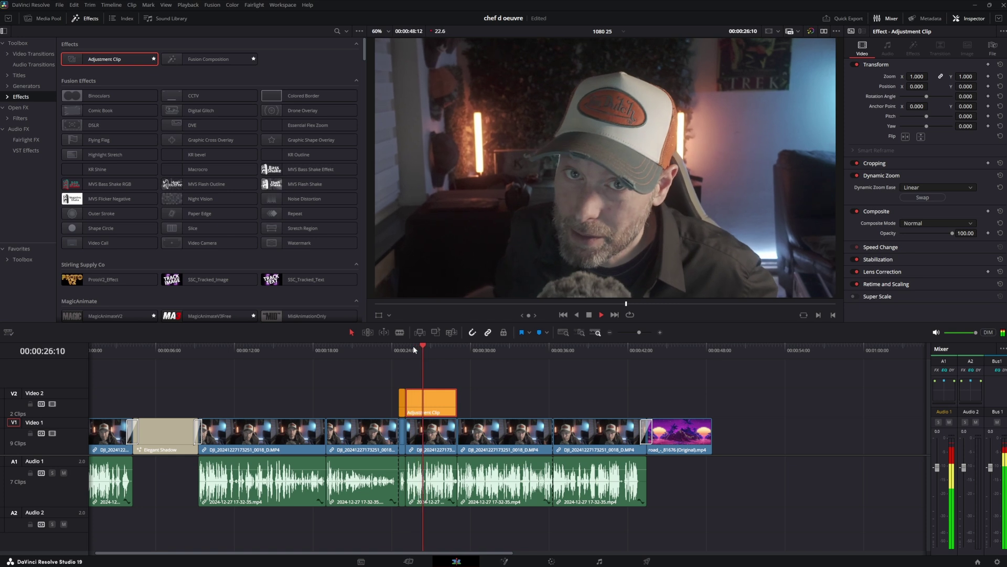
left_click(443, 403)
key("space")
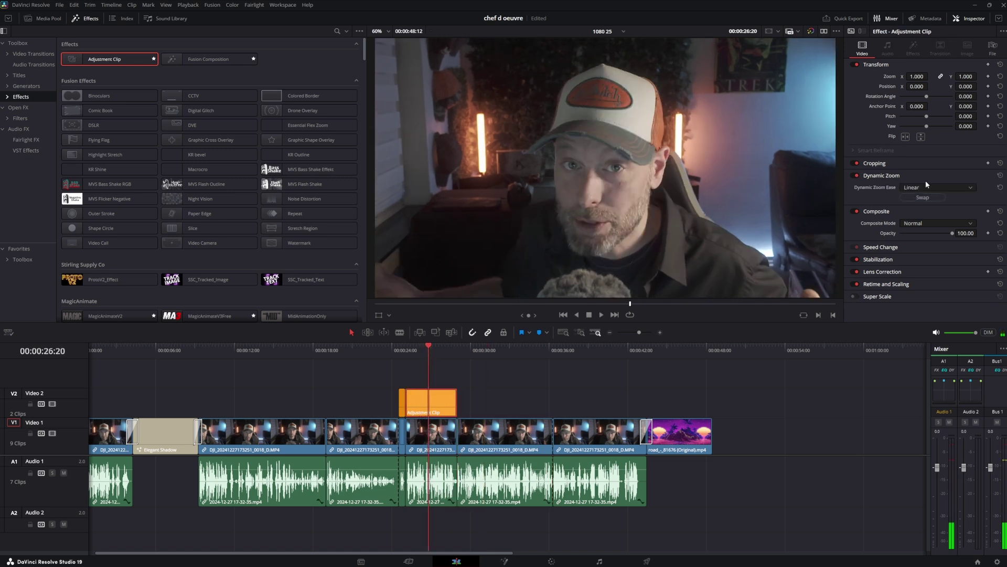
Step: Set the second adjustment clip's Dynamic Zoom Ease to Ease In and Out and preview the zoom from 00:00:25:02
left_click(937, 190)
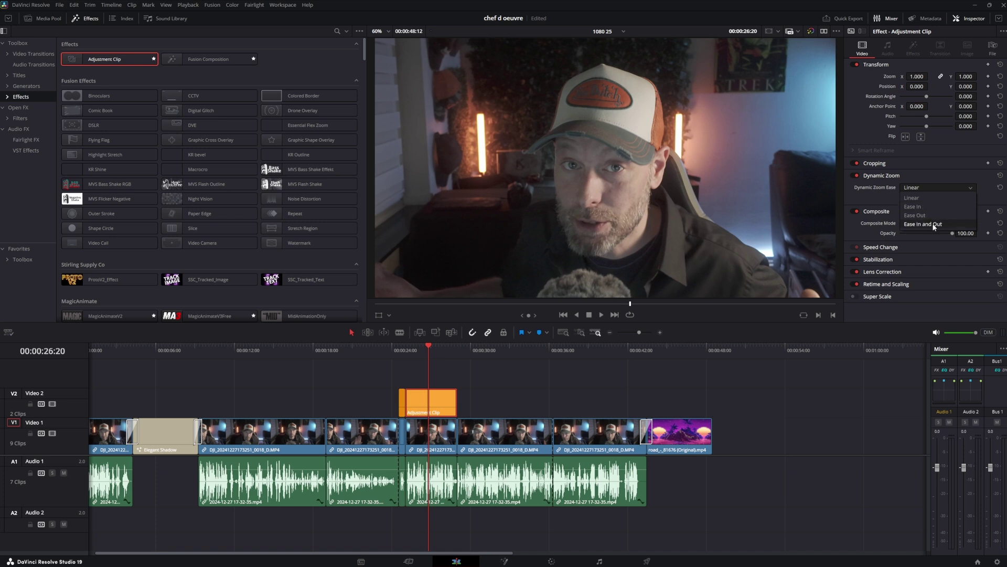
left_click(406, 350)
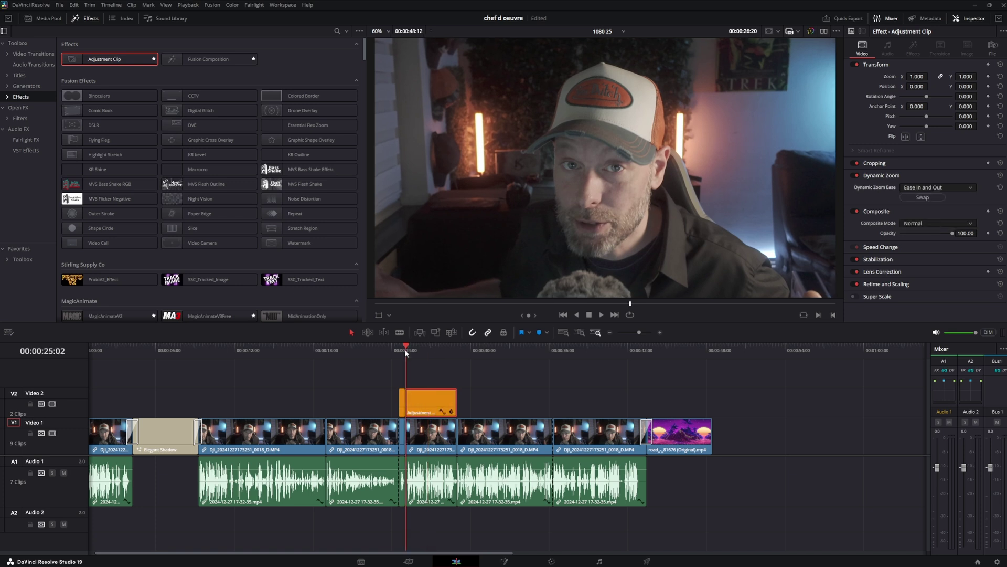
key("space")
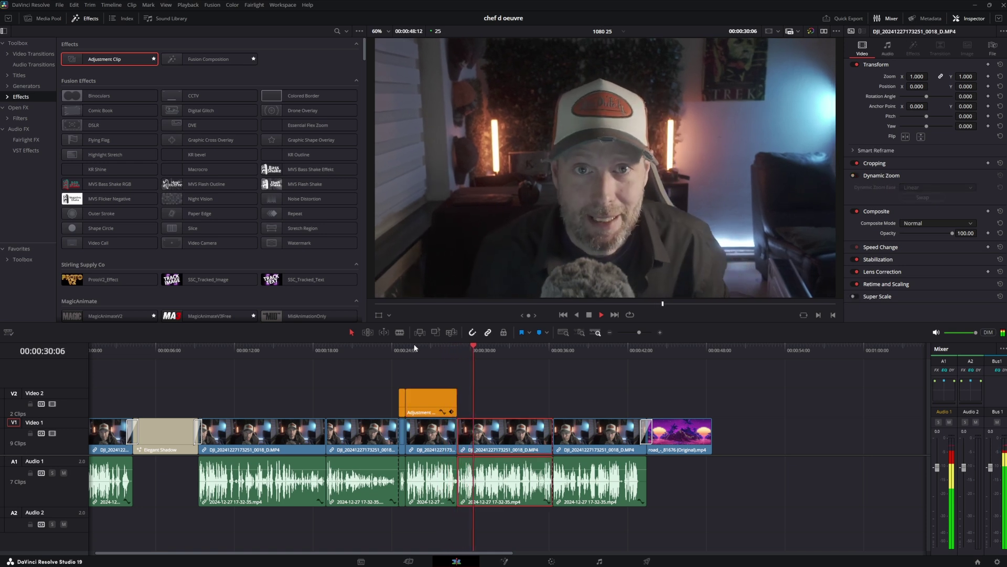
Step: Swap the direction of the Dynamic Zoom on the second adjustment clip and preview it from the clip's start
left_click(434, 351)
left_click(452, 397)
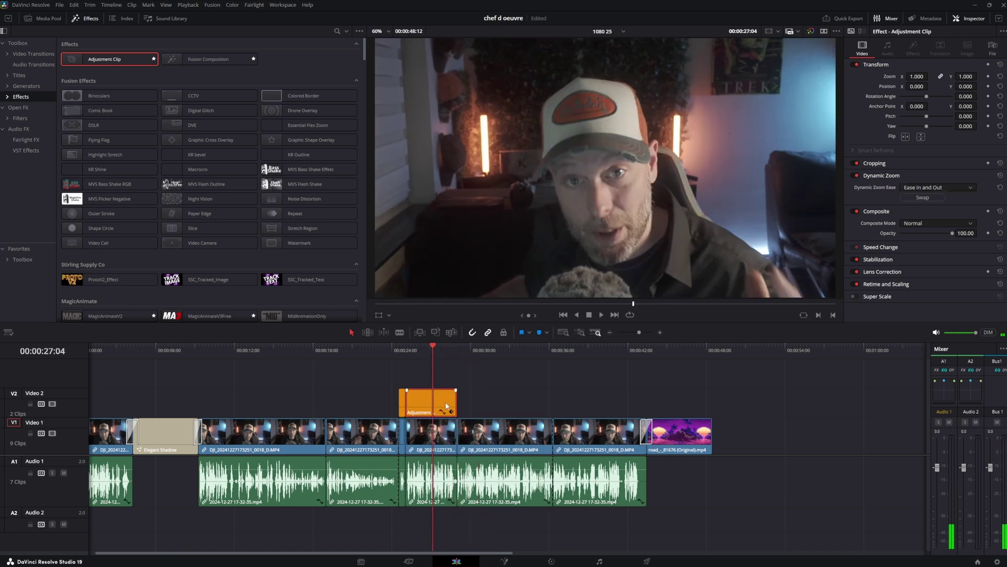
left_click(922, 197)
left_click(407, 348)
key("space")
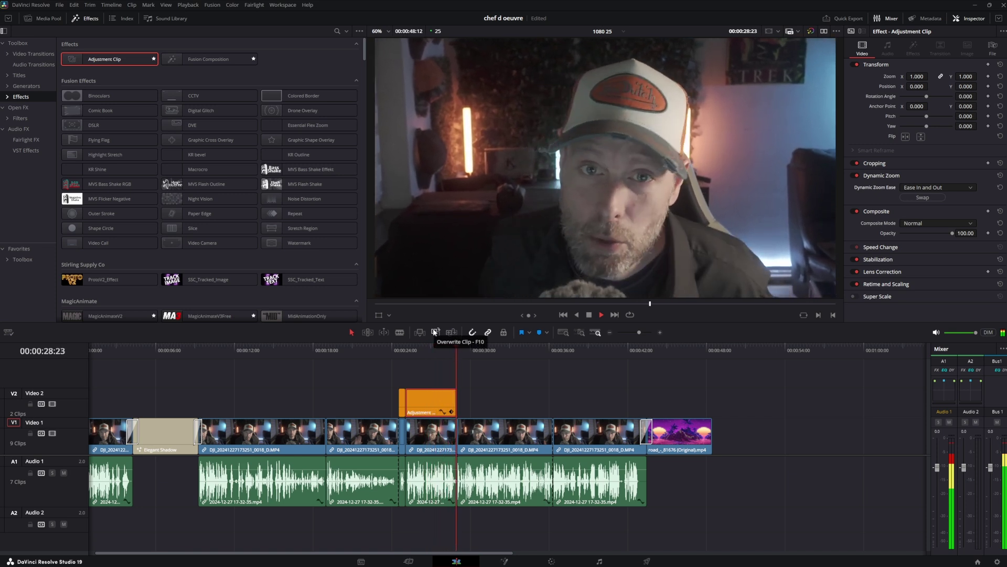
key("space")
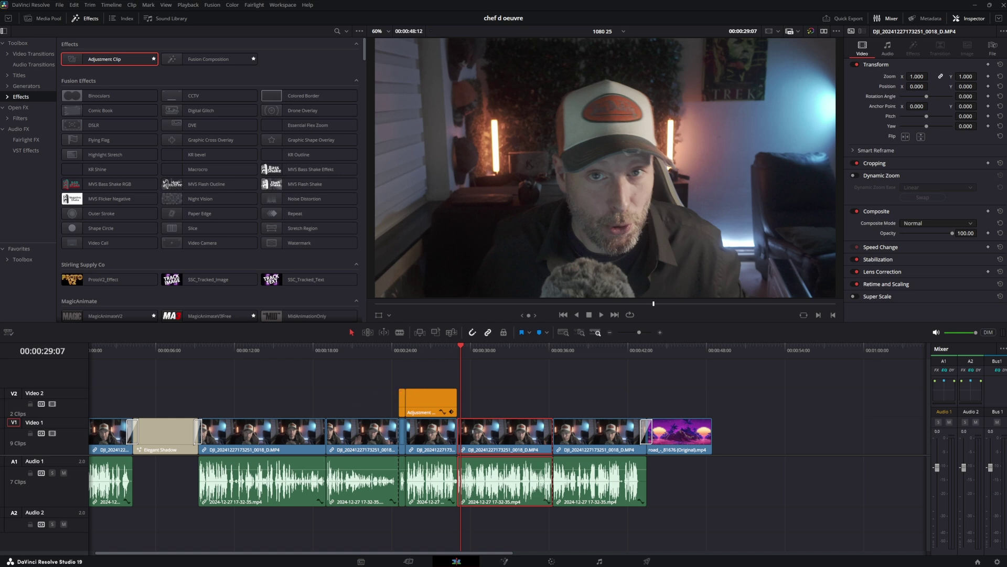
left_click(42, 17)
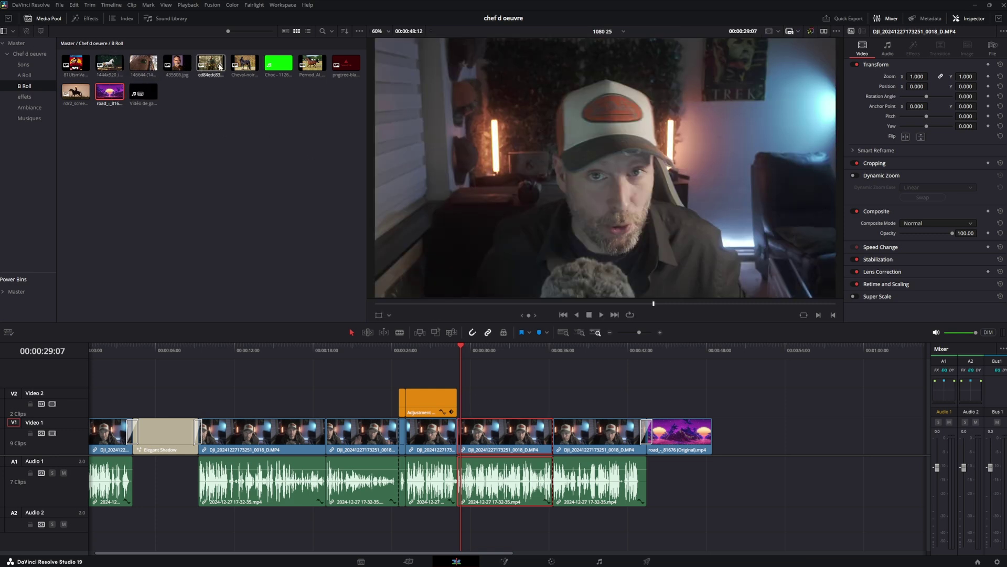
left_click_drag(139, 72, 450, 377)
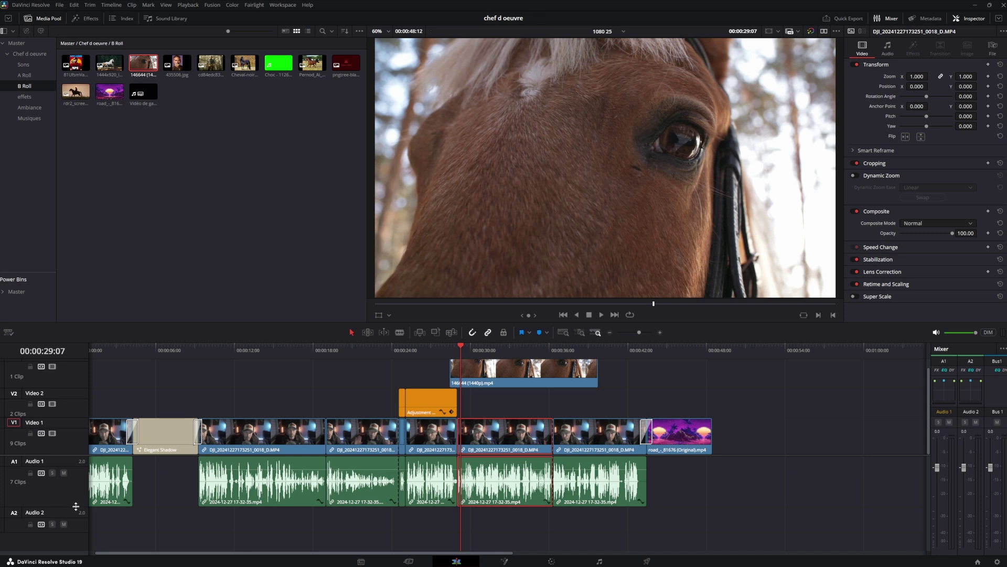
left_click_drag(78, 506, 86, 471)
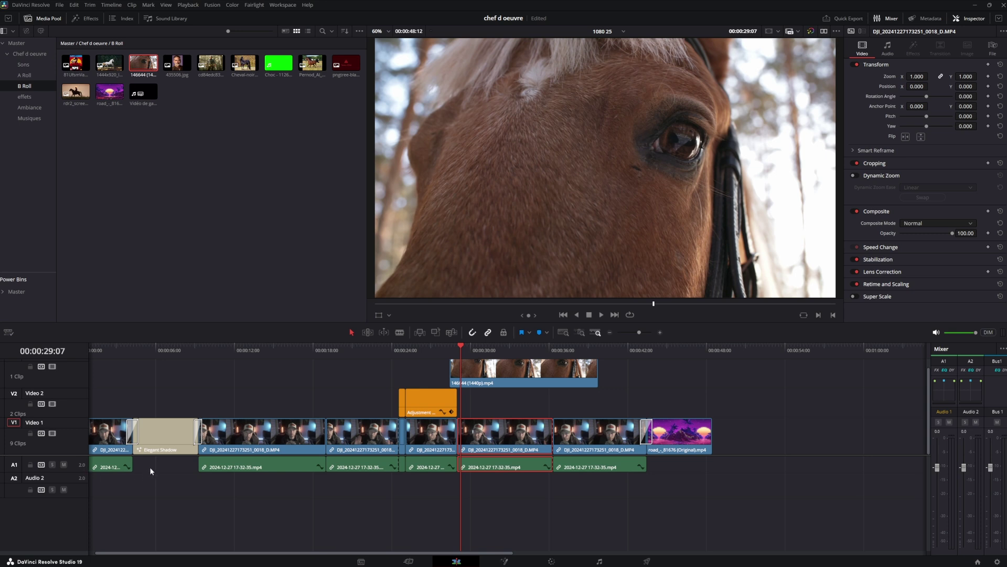
left_click_drag(91, 455, 90, 484)
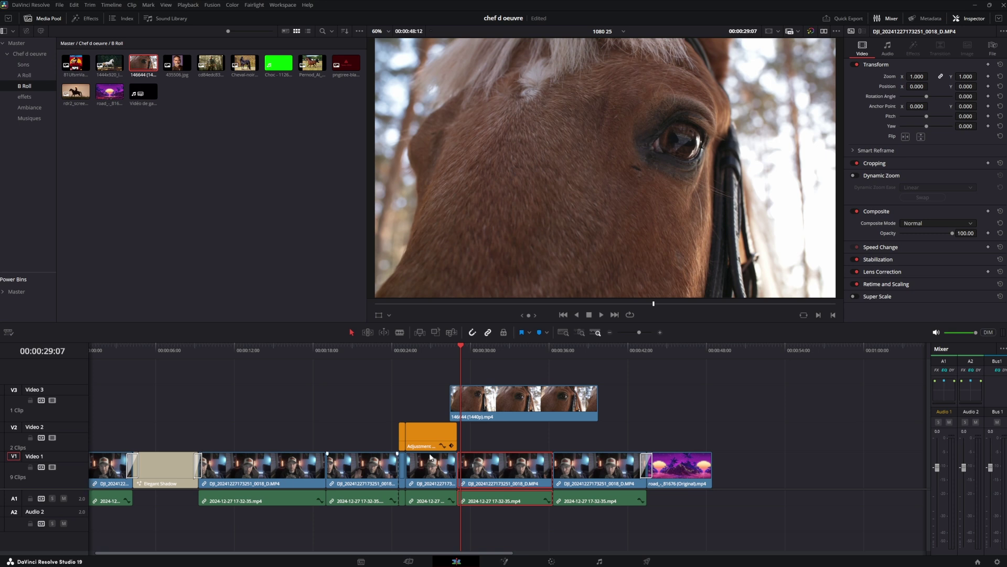
Step: Play through the horse close-up on Video 3 and trim its end to about 00:00:37
left_click(443, 345)
key("space")
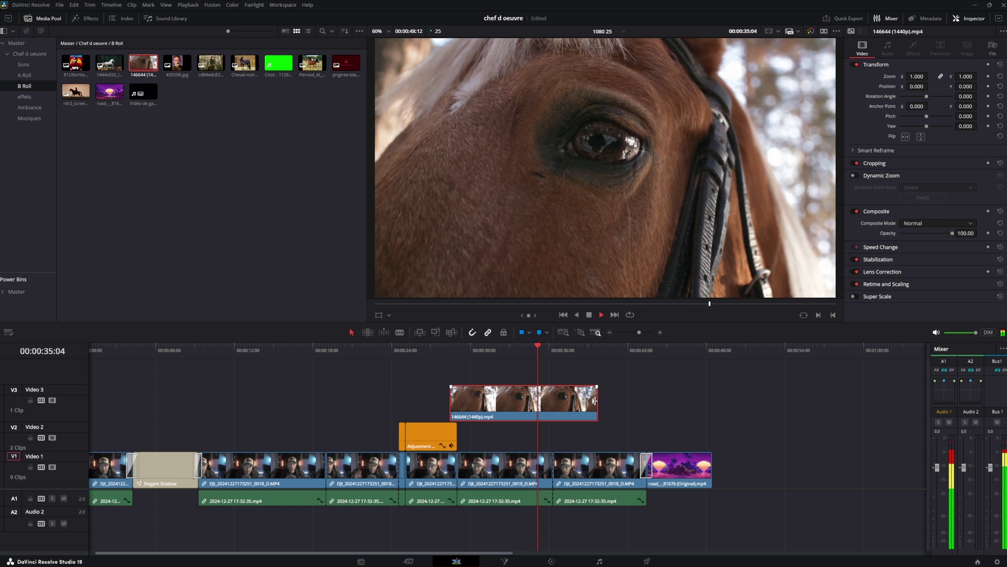
key("space")
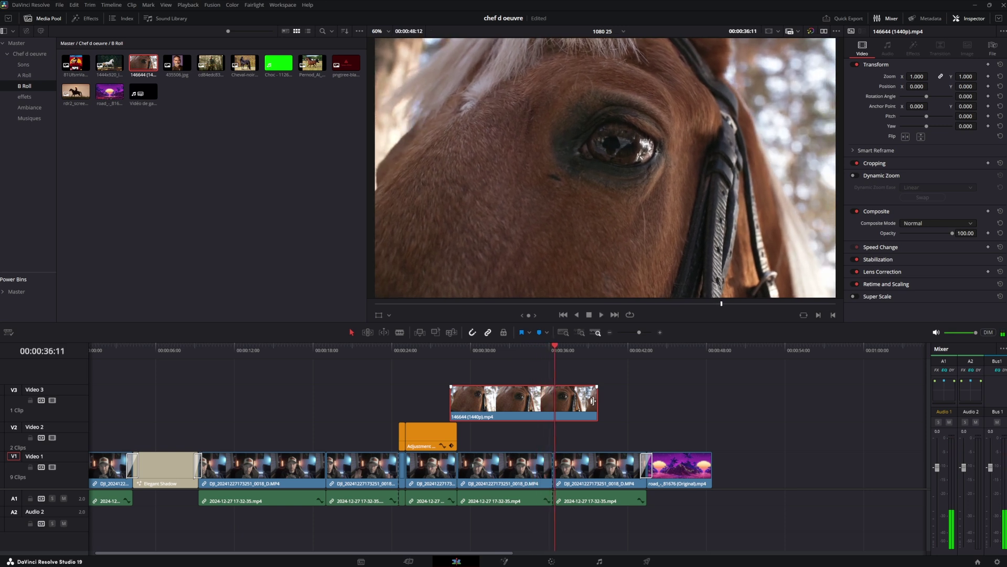
key("space")
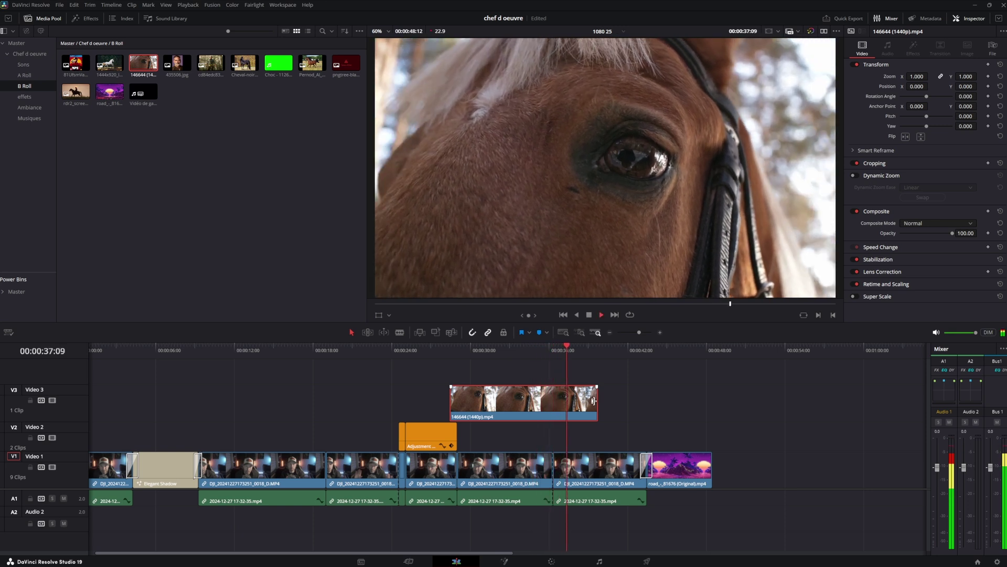
left_click_drag(594, 401, 564, 412)
key("space")
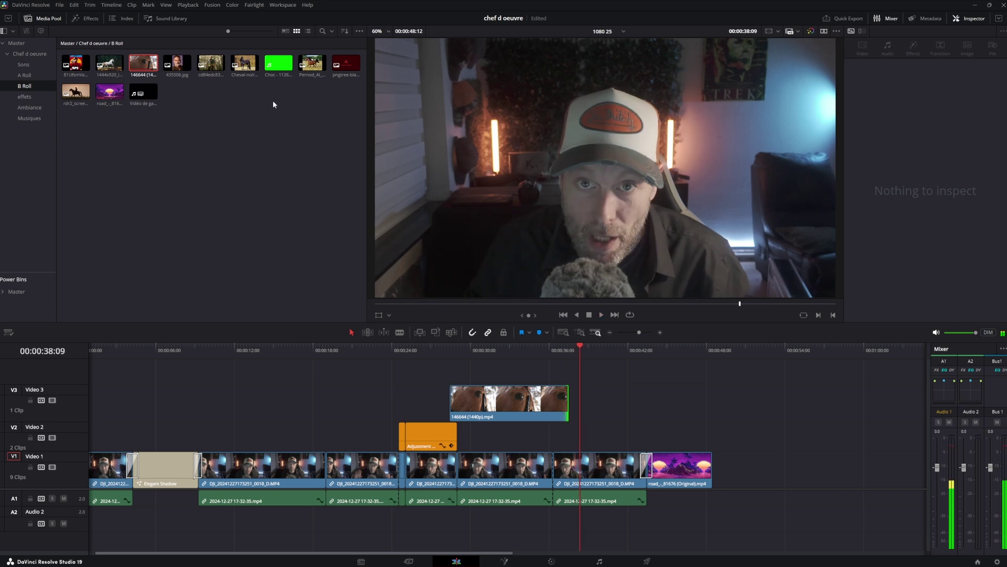
Step: Add the white horse image after the close-up on Video 3, with the brown and black horse images staggered on Video 4 and Video 5
left_click(110, 66)
left_click_drag(110, 65, 603, 403)
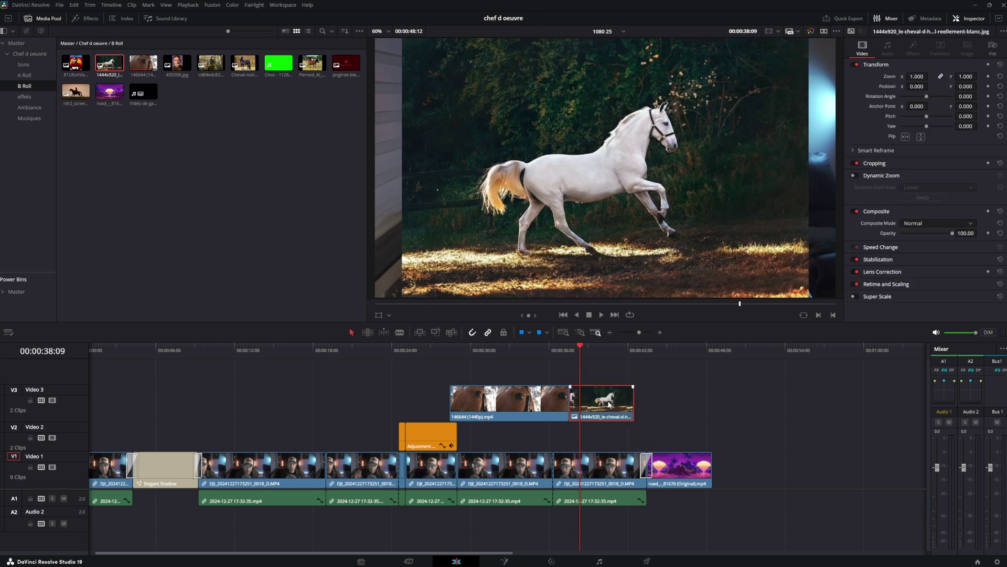
left_click(311, 64)
left_click_drag(312, 63, 598, 367)
key("space")
key("space")
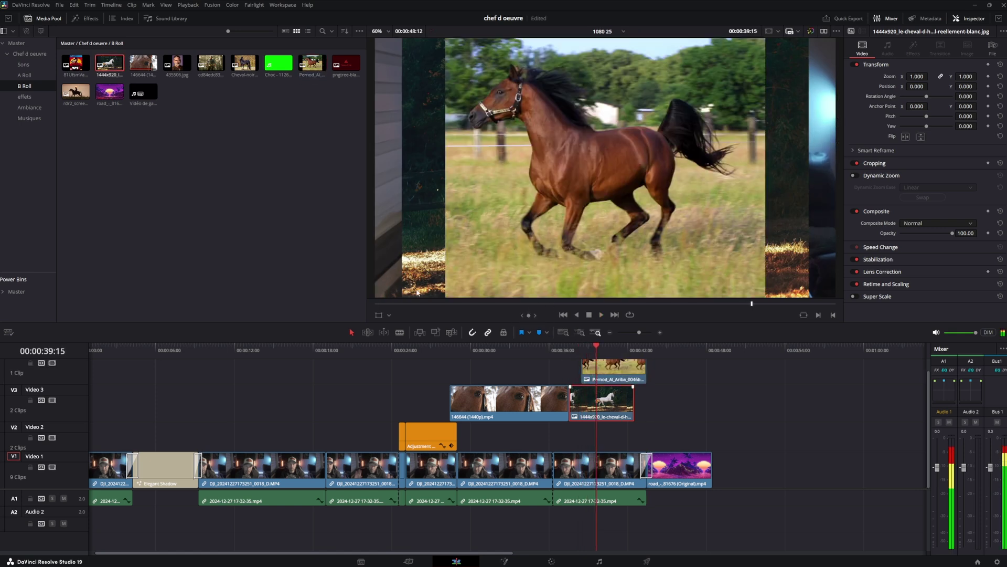
left_click_drag(245, 64, 622, 375)
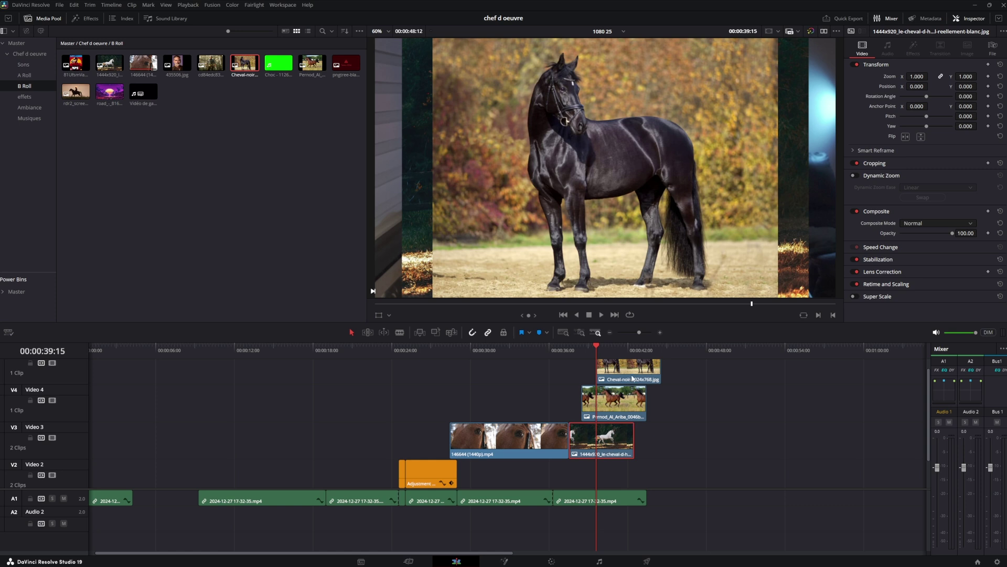
Step: Set the white horse image's Scaling to Fill, its zoom to 0.290 and its position to X -606, Y 217
left_click(574, 355)
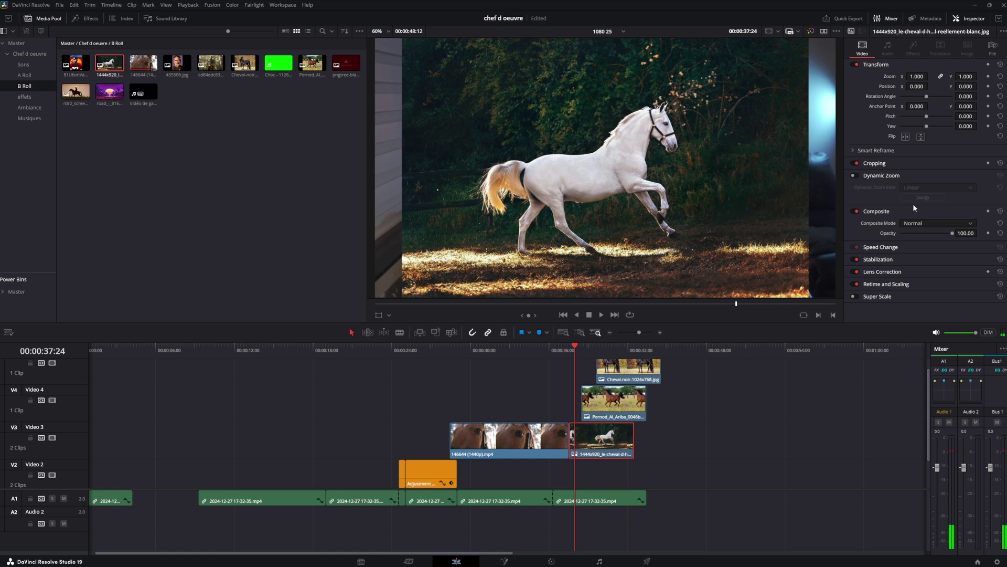
left_click(896, 285)
scroll(922, 297, "down", 1)
left_click(922, 291)
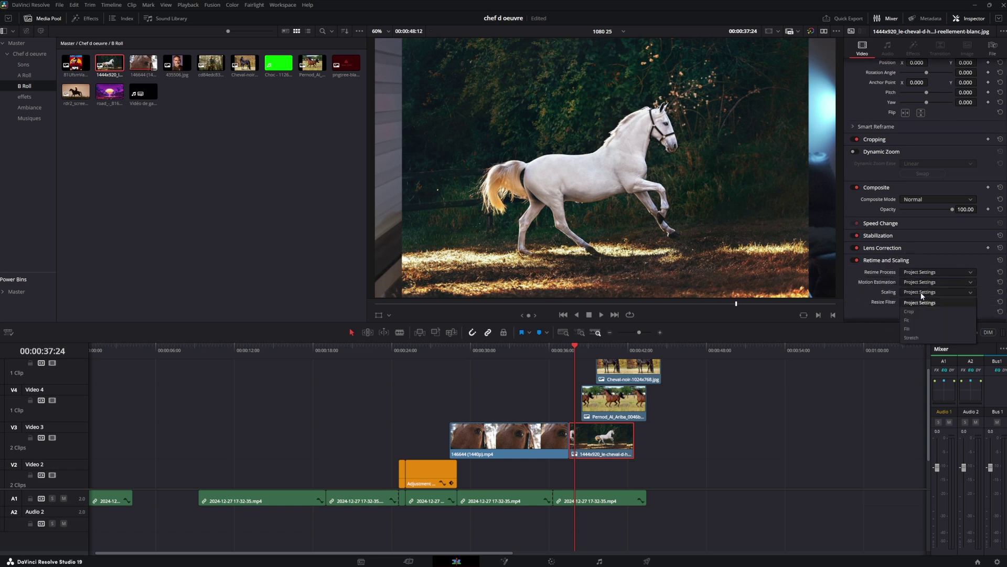
left_click(924, 329)
scroll(892, 74, "up", 1)
left_click_drag(917, 76, 968, 92)
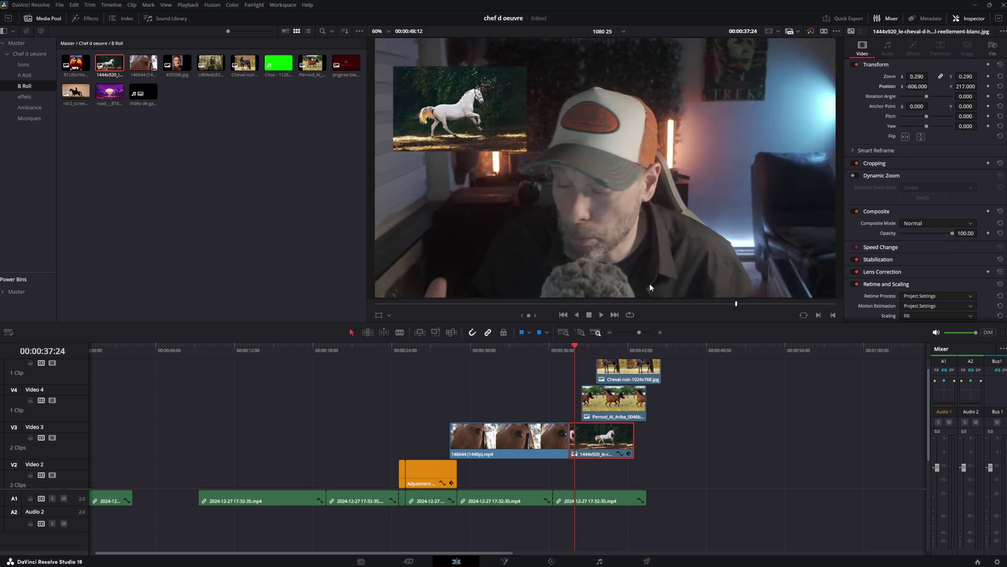
Step: Scale down the brown and black horse images with the on-screen Transform and stack them below the white horse beside the speaker
left_click(588, 350)
left_click(624, 409)
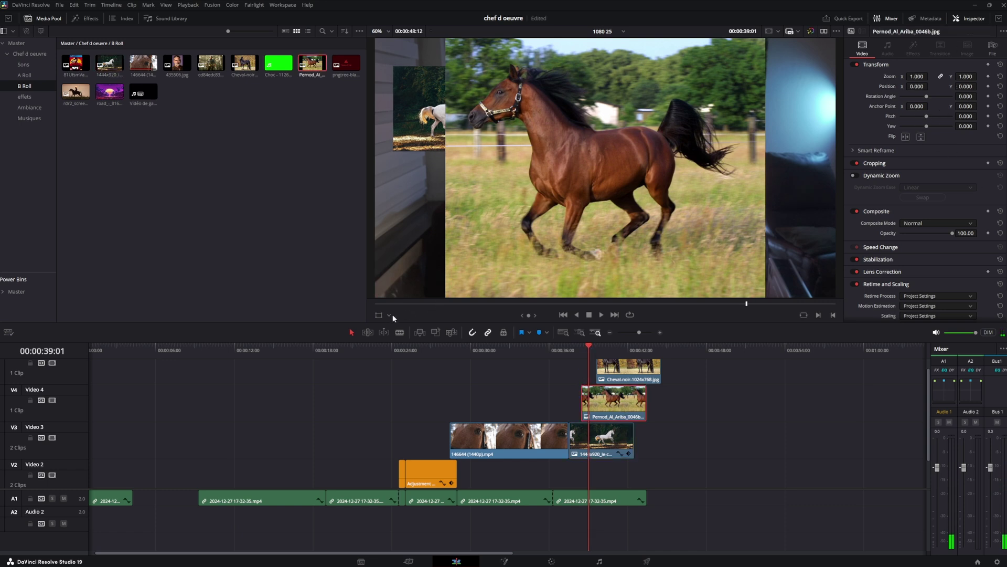
left_click(380, 316)
left_click_drag(443, 300, 527, 216)
left_click_drag(584, 178, 437, 193)
left_click(619, 348)
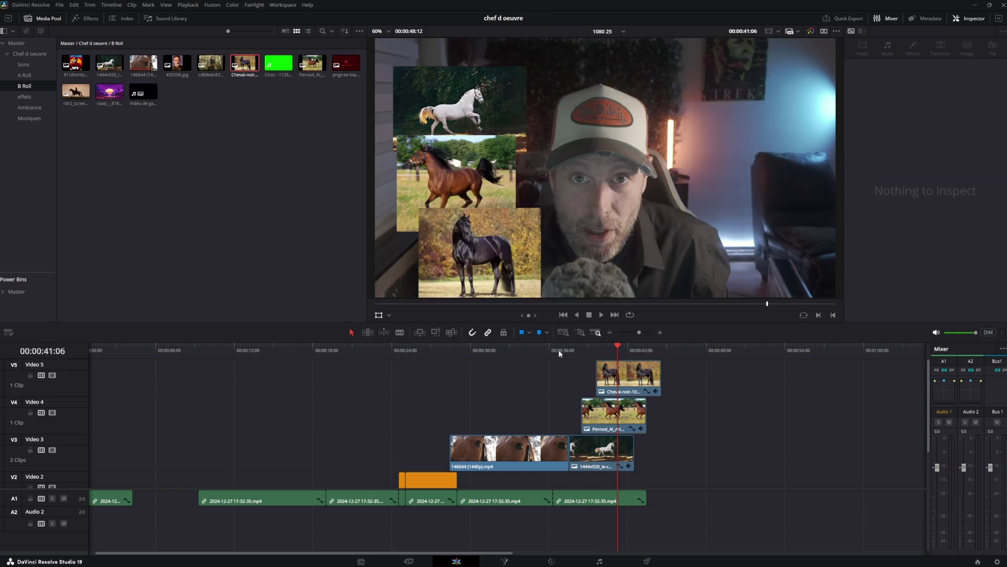
Step: Preview the staggered appearance of the three horse images and check their start points on the timeline
left_click(560, 349)
key("space")
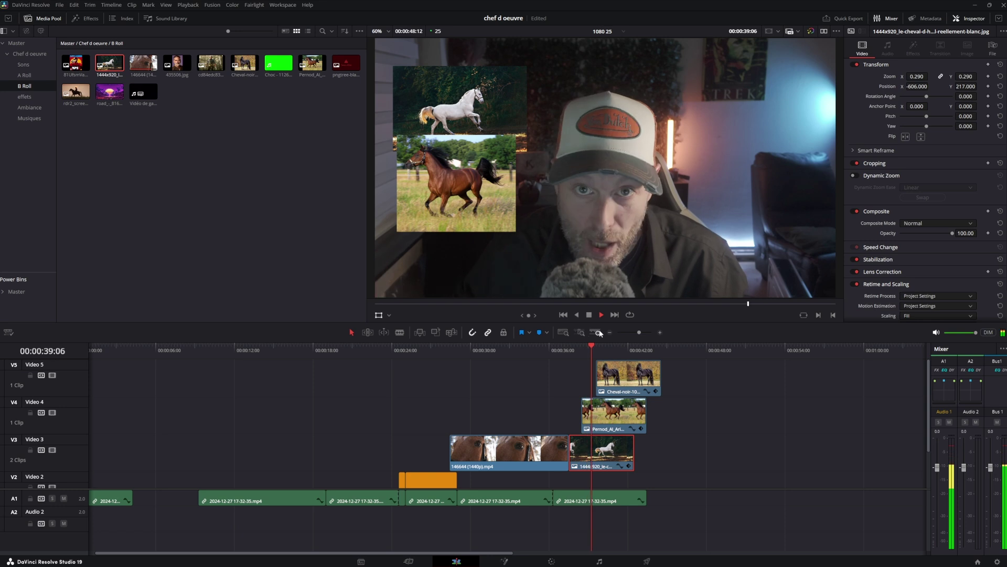
key("space")
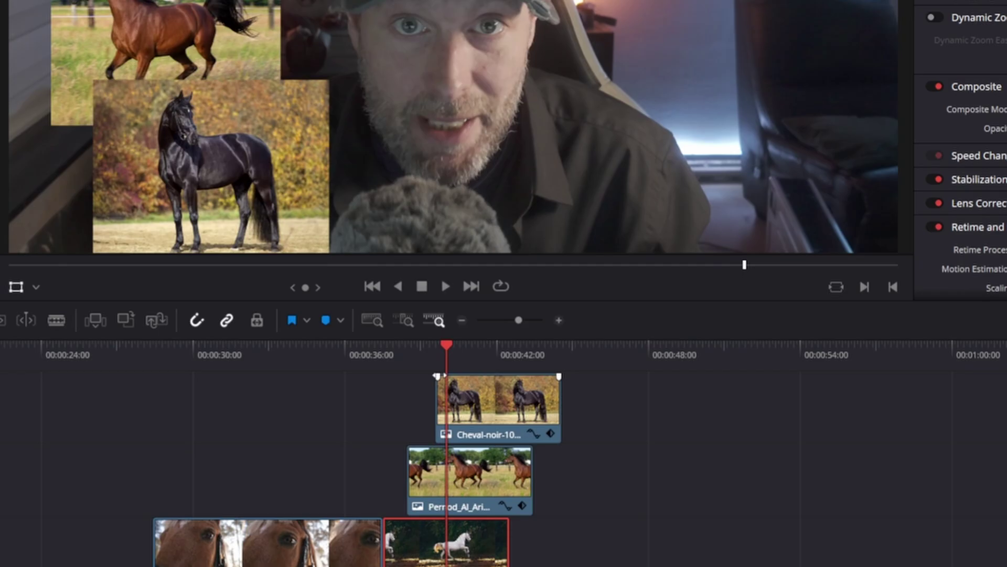
left_click_drag(437, 376, 446, 375)
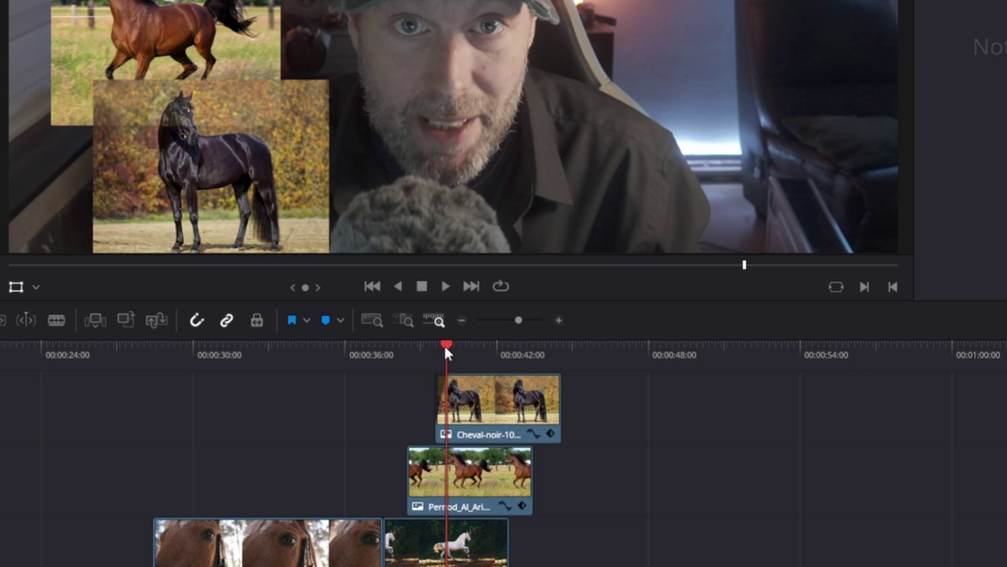
mouse_move(599, 348)
left_mouse_down()
mouse_move(621, 347)
mouse_move(588, 359)
left_mouse_up()
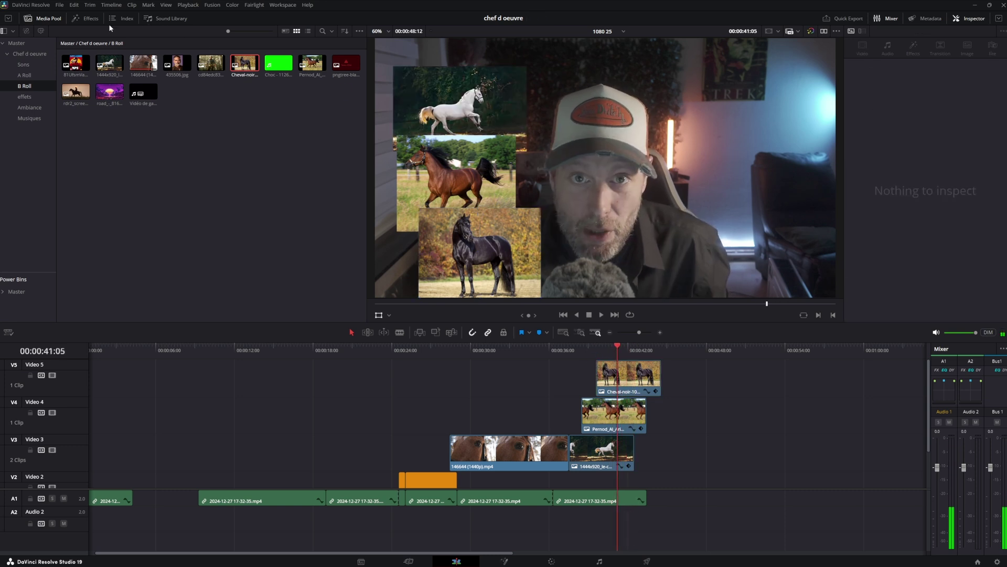
Step: Try to add a Blur Dissolve at the cut between the horse close-up and the white horse image on Video 3
left_click(89, 20)
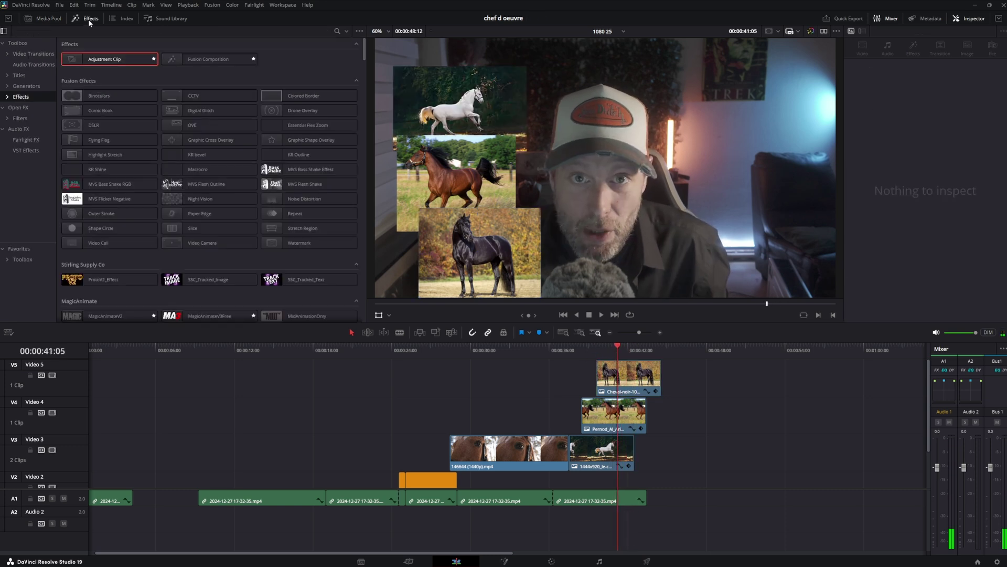
left_click(30, 54)
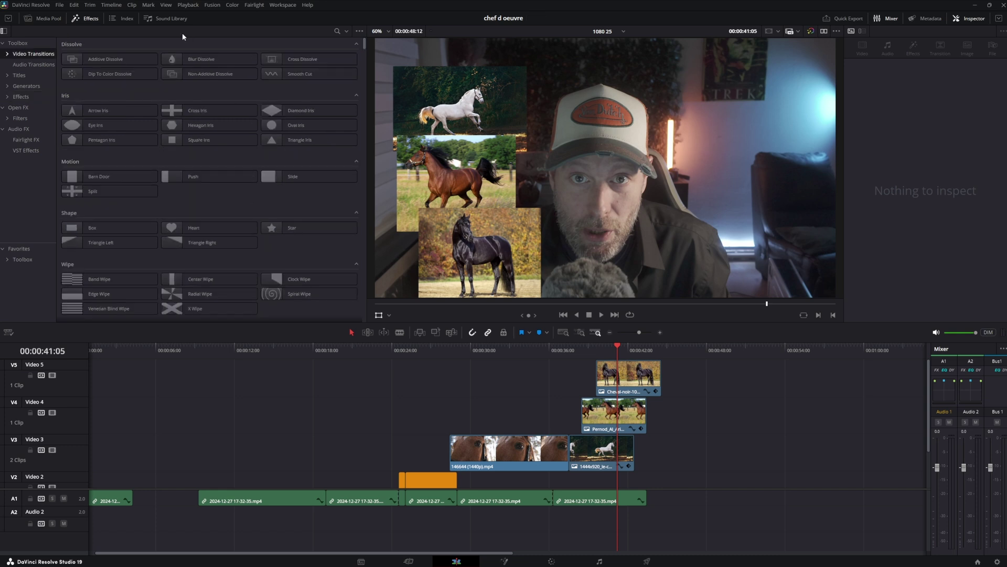
left_click_drag(201, 59, 563, 454)
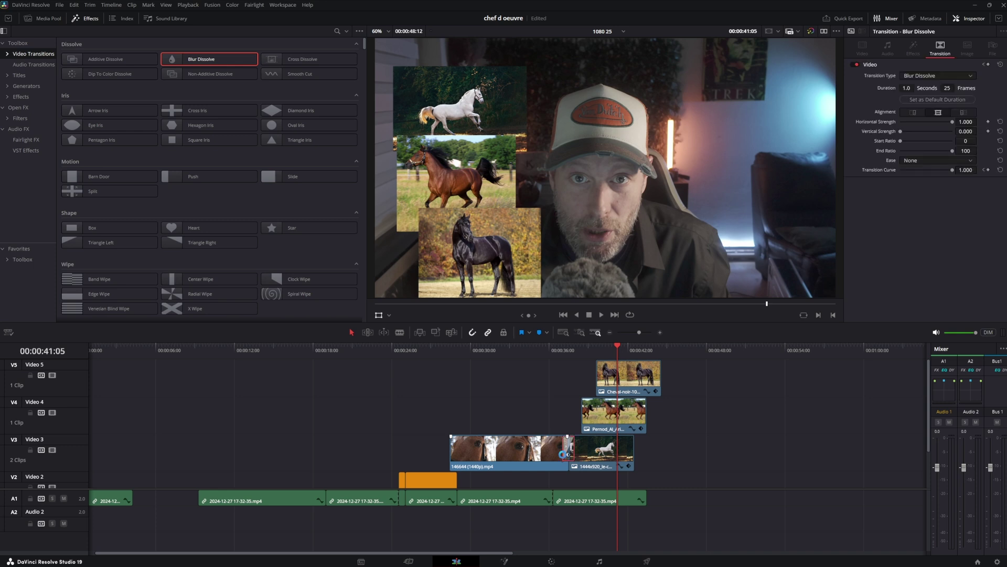
Step: Move the three horse images up one track and add a Blur Dissolve to the start of each
left_click(605, 441)
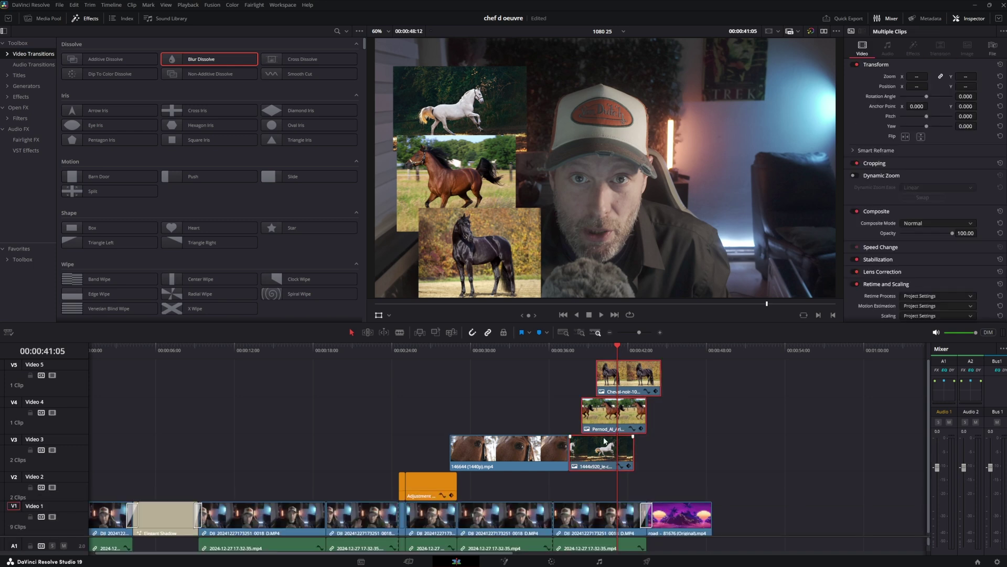
key("alt+Up")
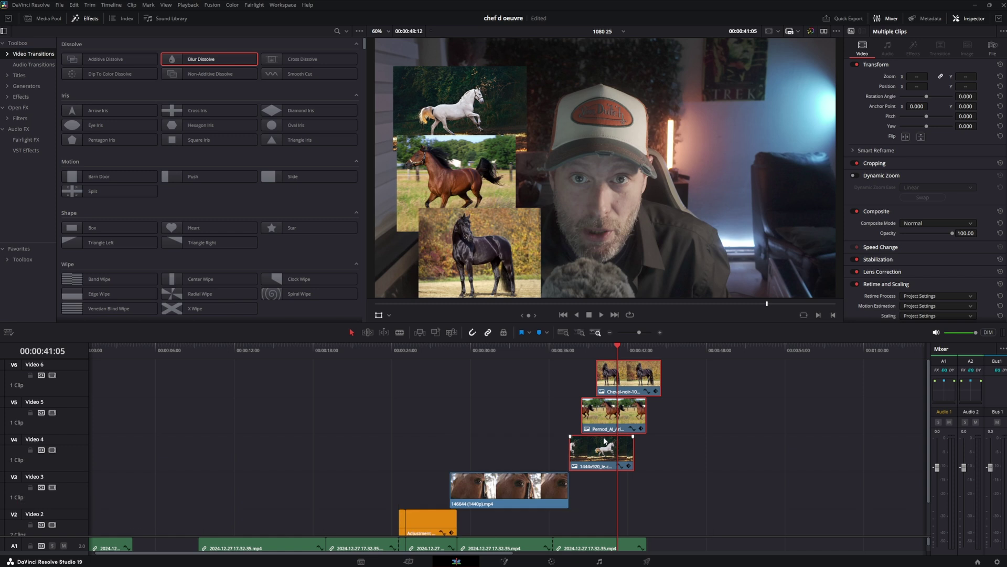
left_click_drag(177, 64, 573, 449)
left_click_drag(202, 59, 599, 371)
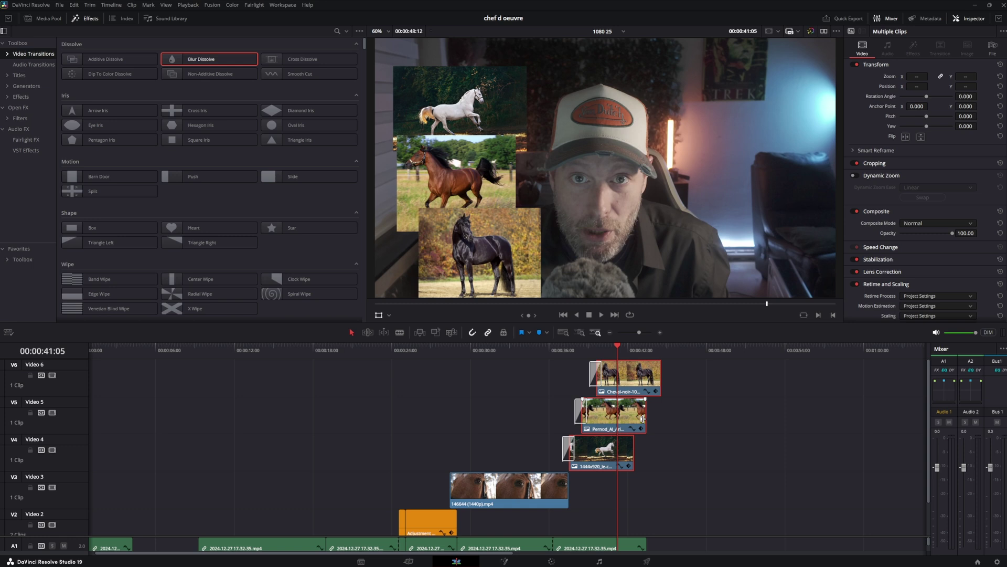
Step: Extend the brown and white horse images to a common end point with the black one and add an Additive Dissolve to the end of each
left_click_drag(645, 418, 667, 415)
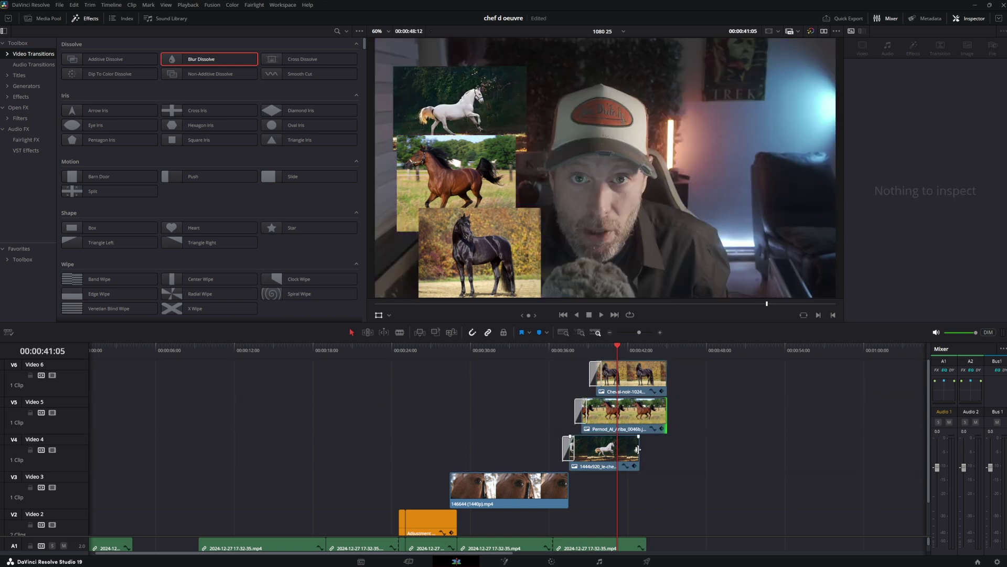
left_click_drag(639, 450, 666, 450)
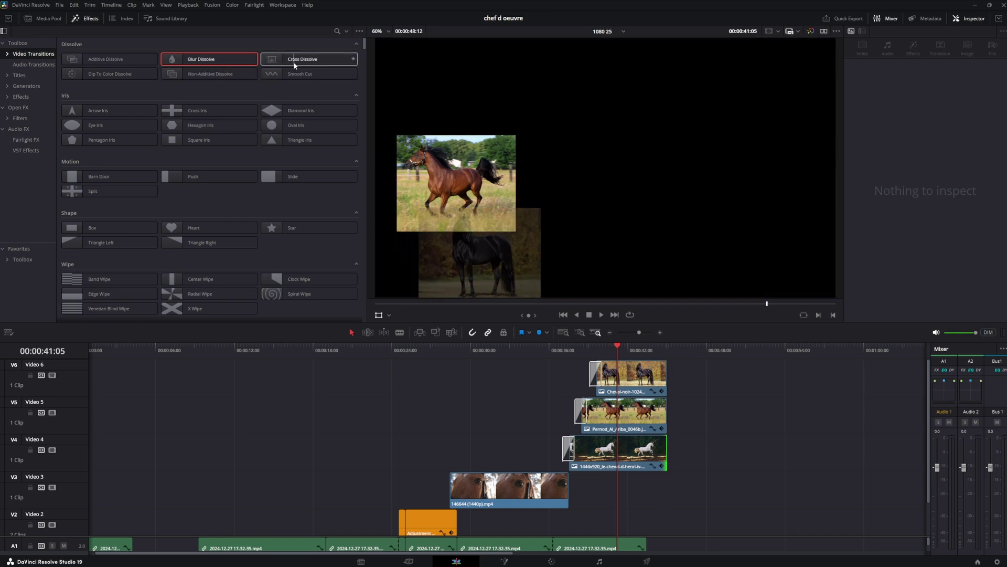
left_click_drag(107, 59, 669, 362)
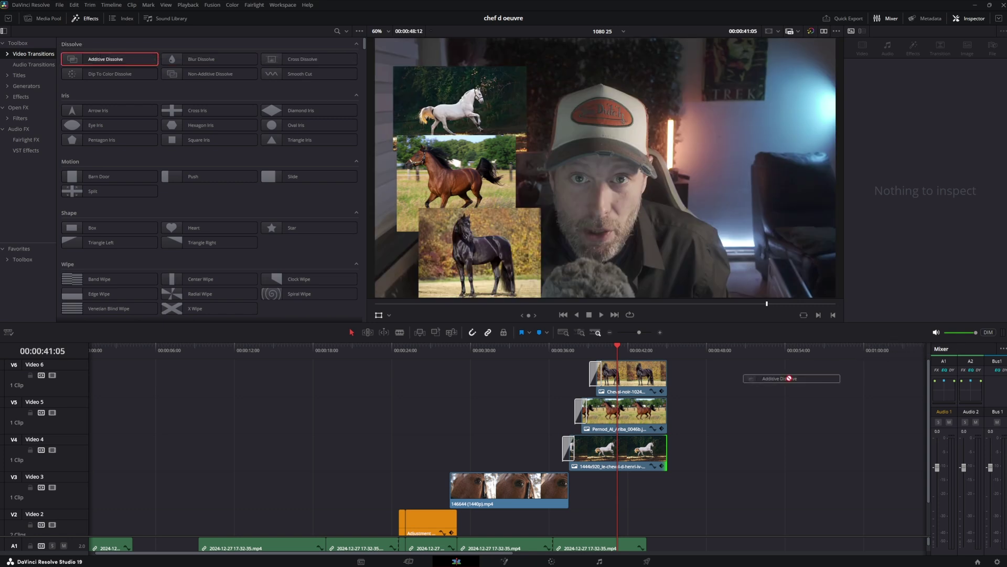
left_click(552, 347)
key("space")
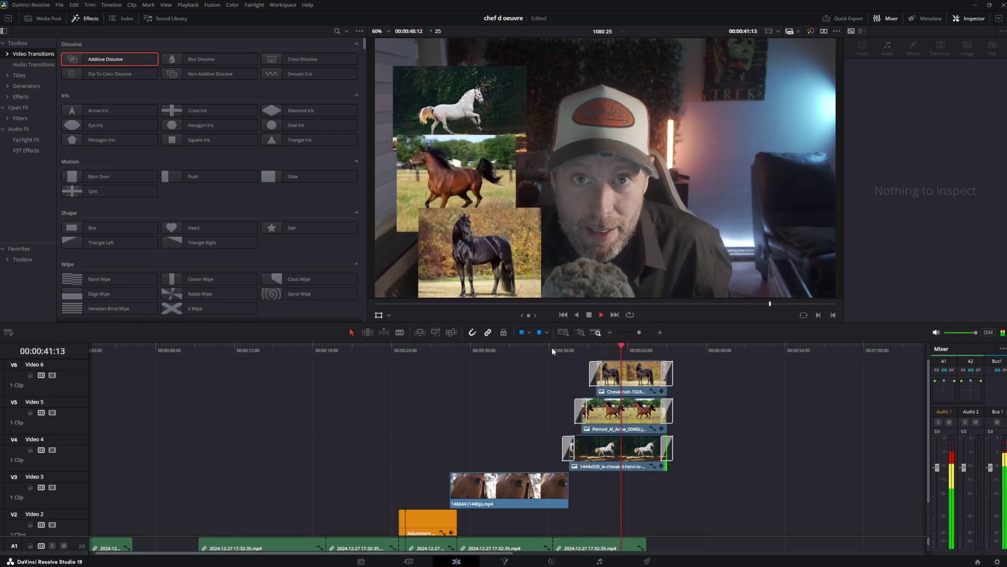
key("space")
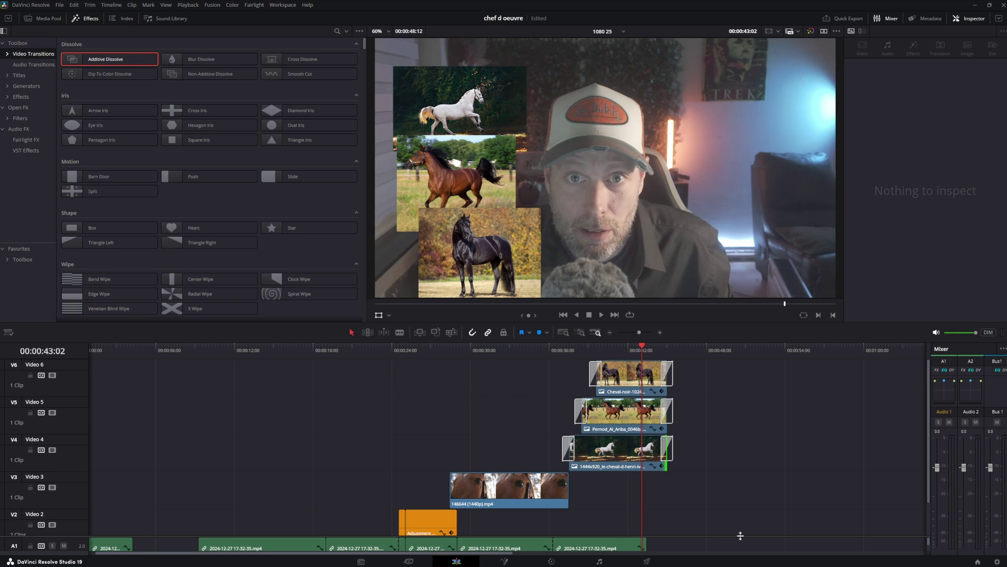
Step: Place the first music track from the Musiques bin on Audio 4, starting at the beginning of the timeline
left_click_drag(740, 536, 766, 445)
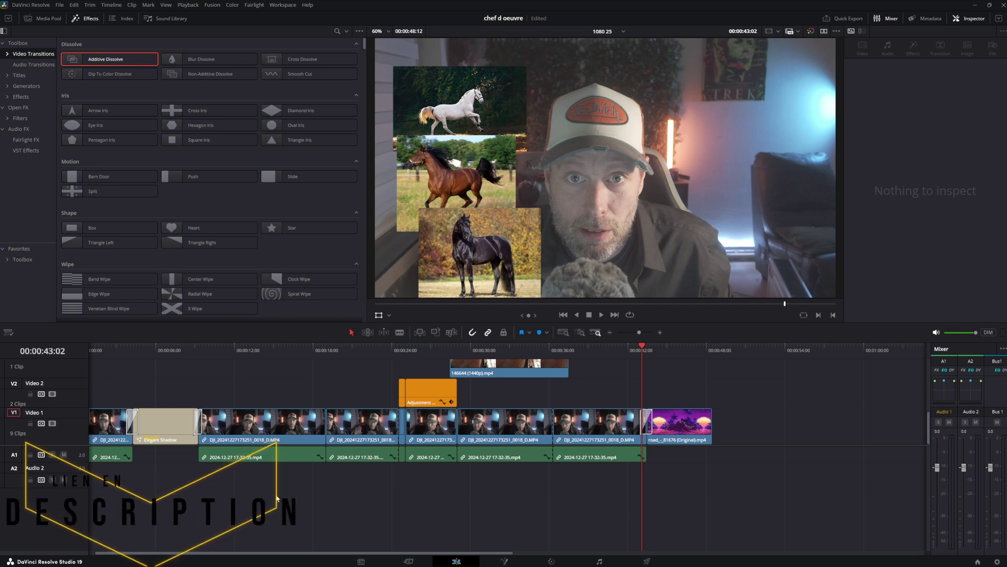
left_click(566, 560)
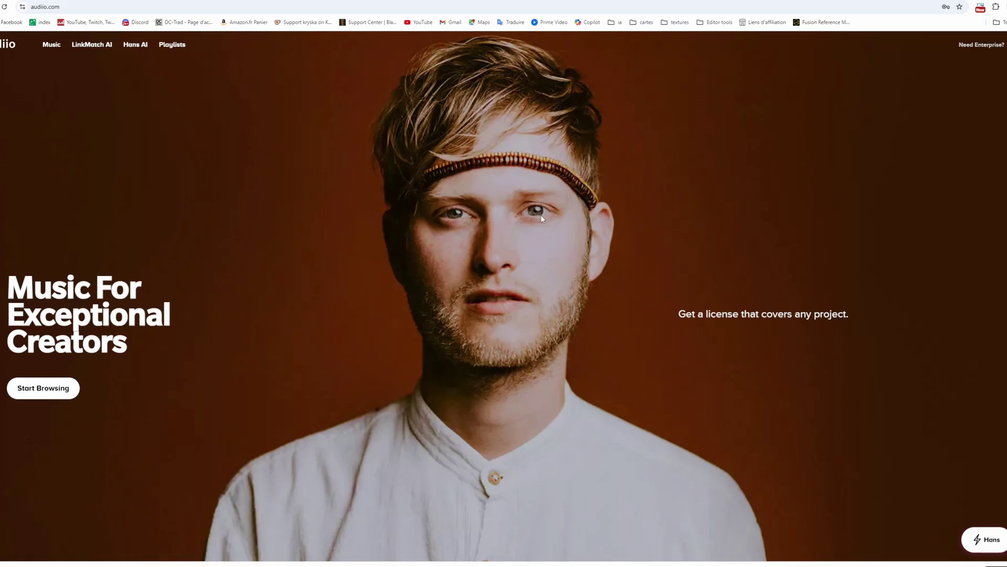
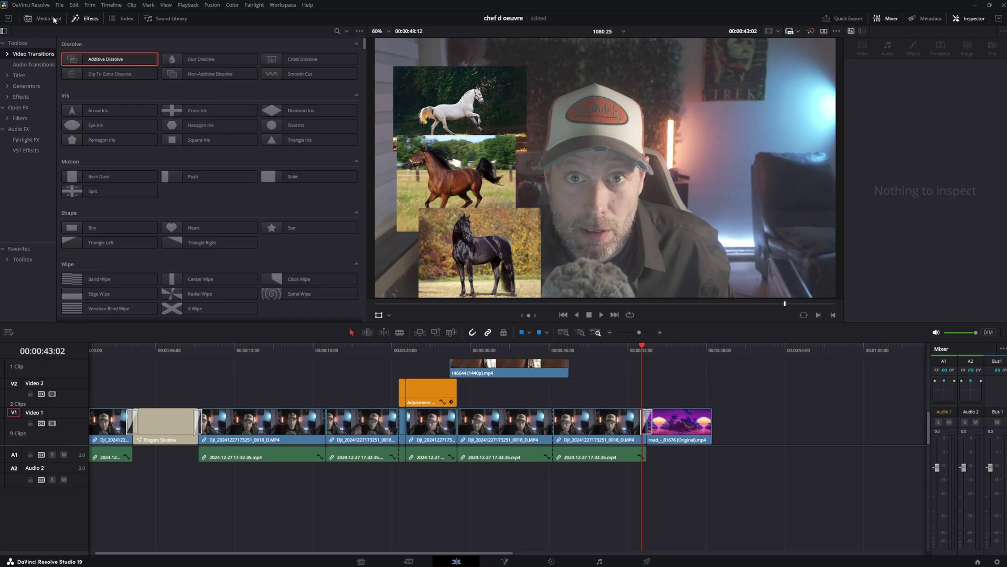
left_click(49, 18)
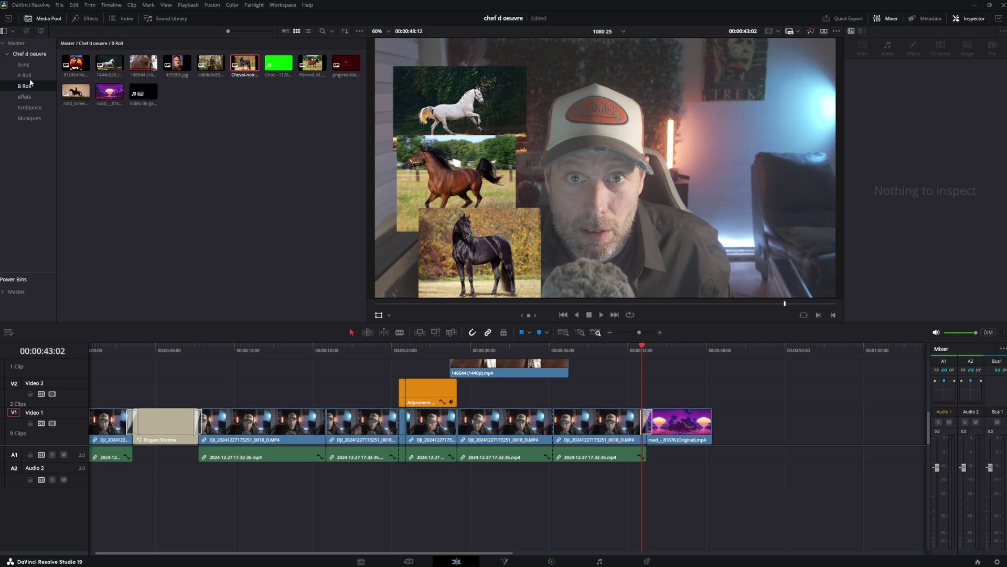
left_click(29, 119)
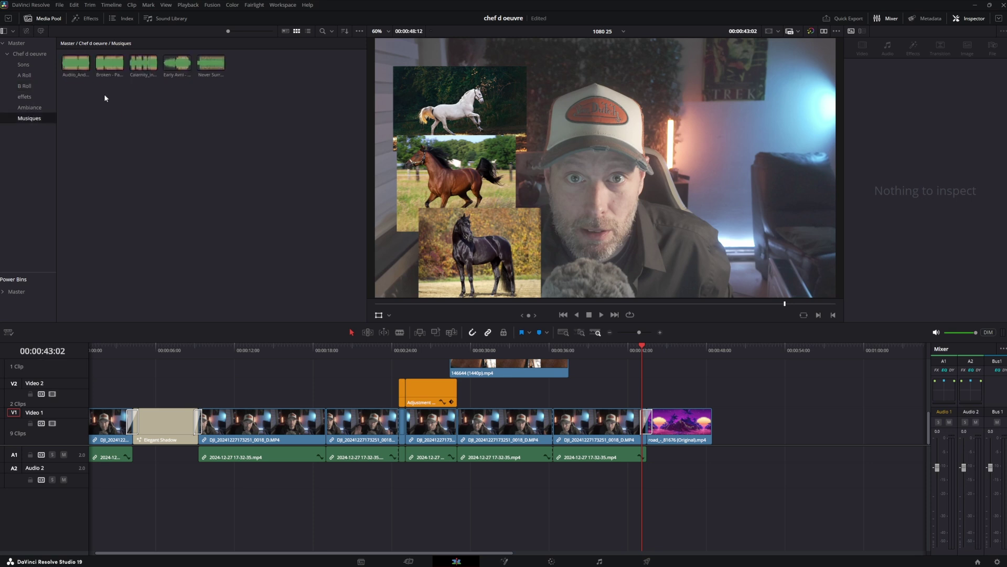
left_click_drag(80, 77, 106, 509)
left_click_drag(268, 492, 256, 519)
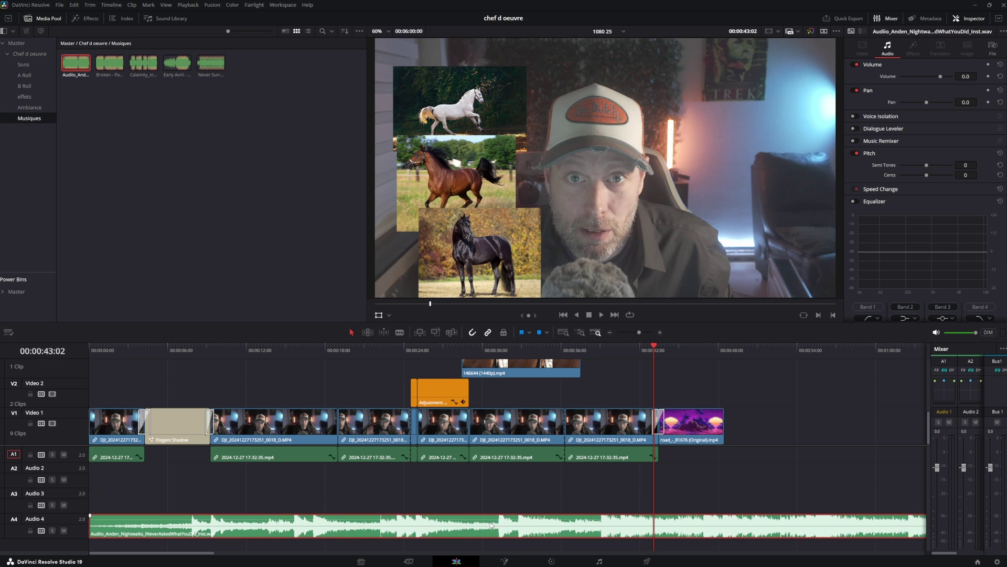
Step: Lower the volume of the music clip on Audio 4 to sit well beneath the speaker's voice, checking the mix by playback
left_click(593, 352)
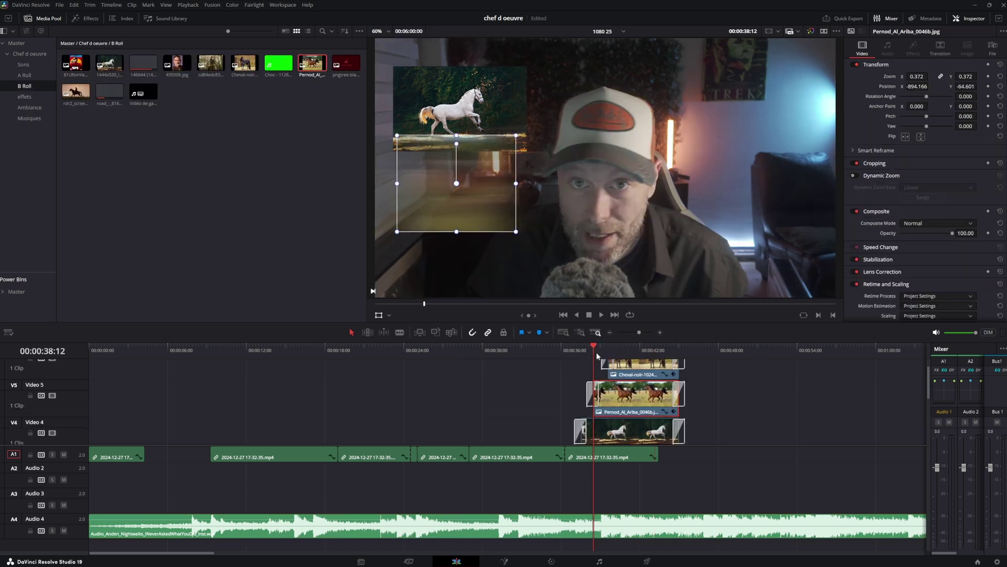
key("space")
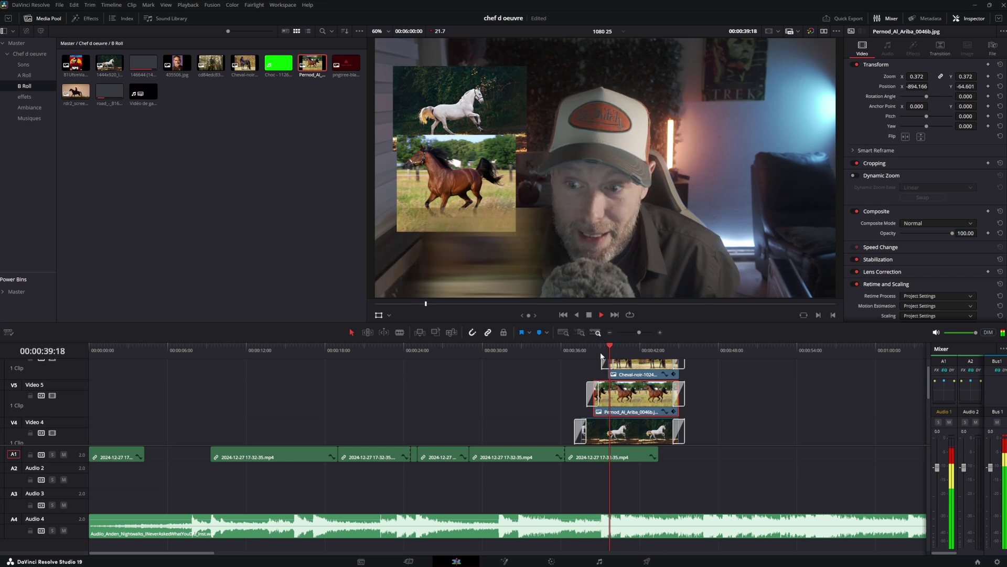
key("space")
left_click(596, 530)
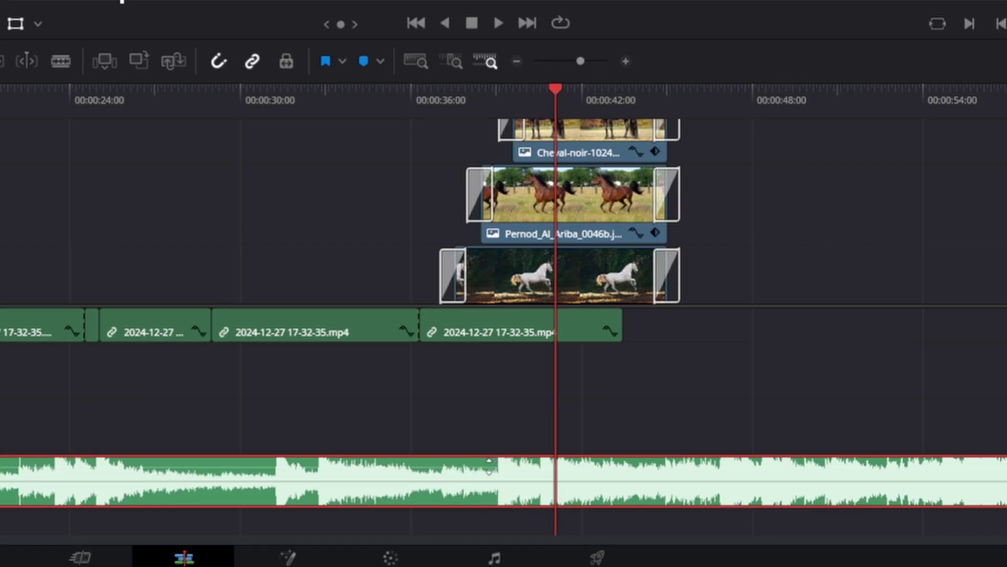
mouse_move(489, 466)
left_click_drag(489, 466, 494, 472)
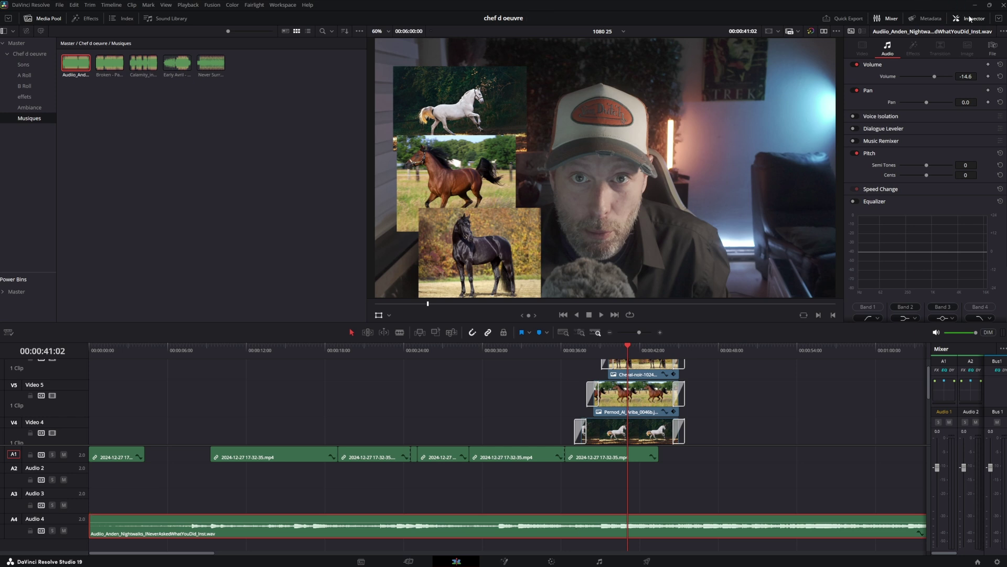
left_click_drag(967, 77, 979, 76)
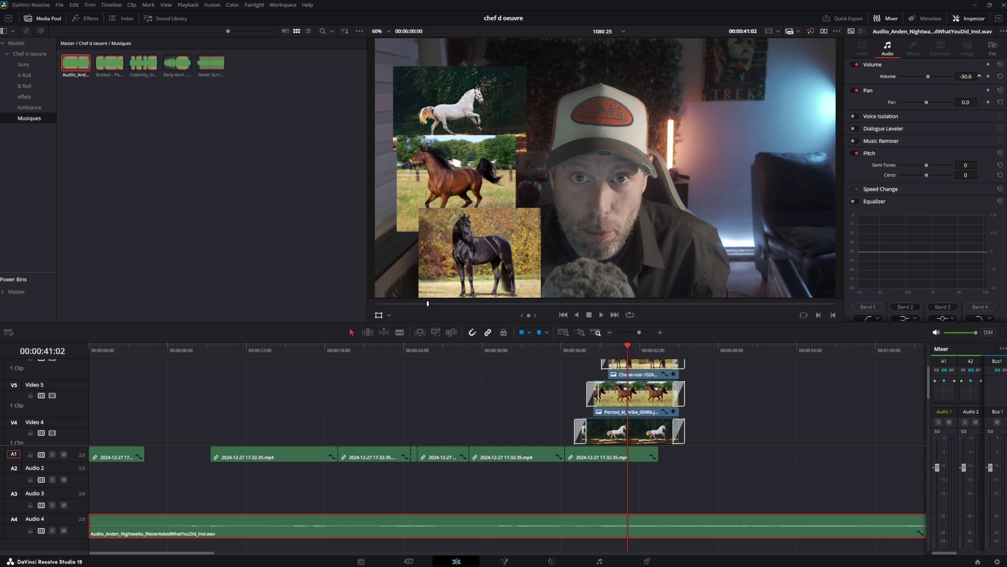
left_click(927, 76)
left_click_drag(929, 76, 930, 76)
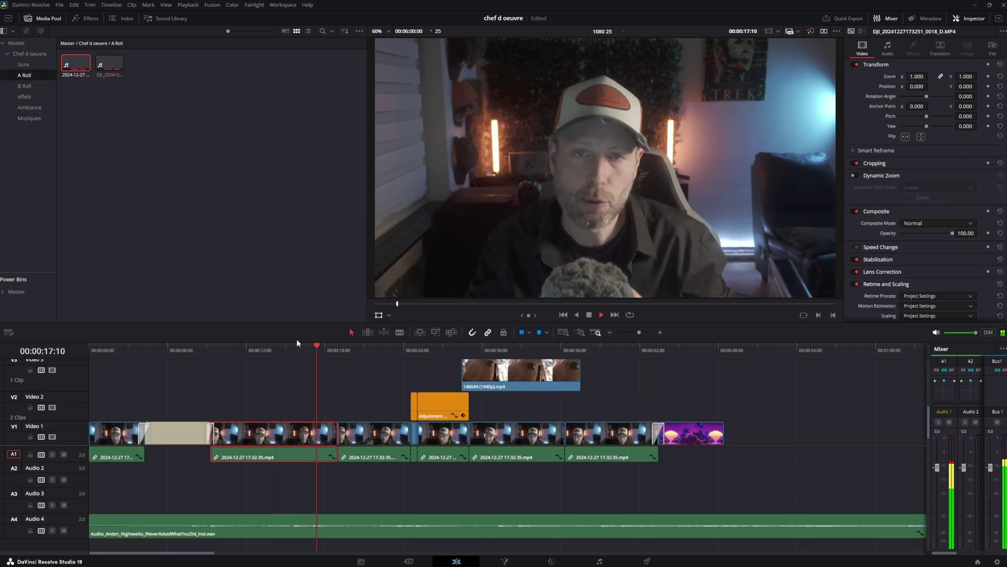
key("space")
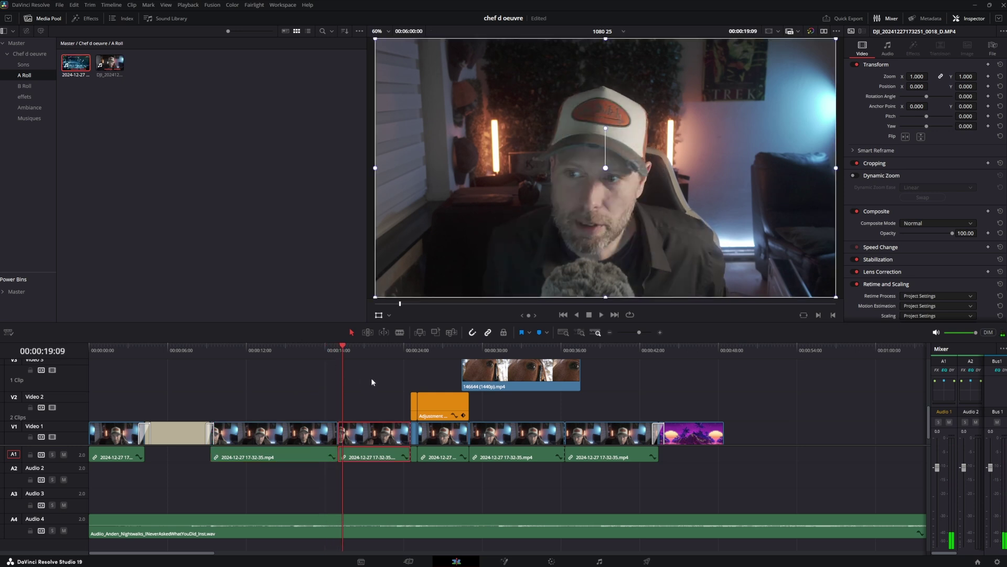
Step: Change the track color of Audio 4 to Pink
right_click(68, 519)
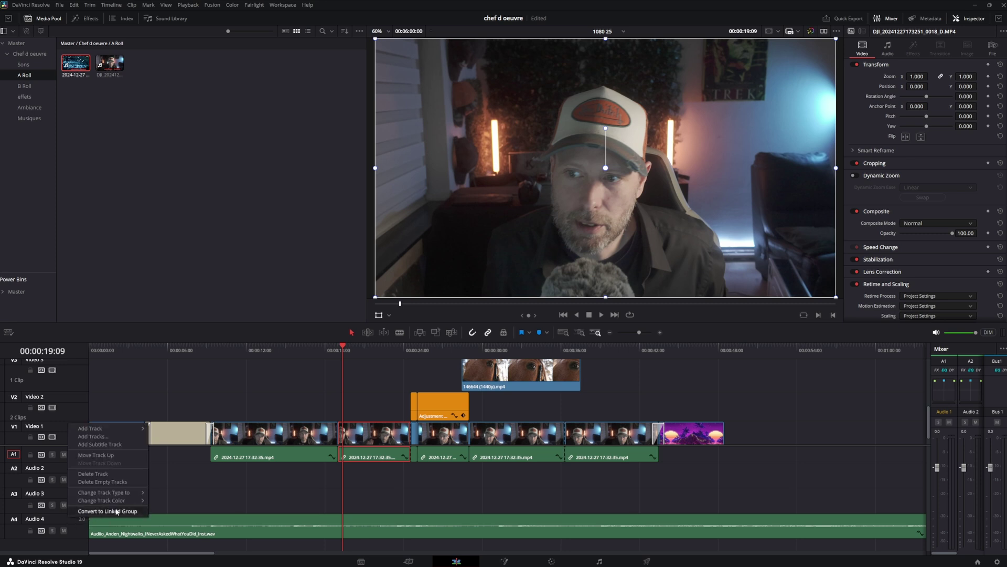
mouse_move(131, 501)
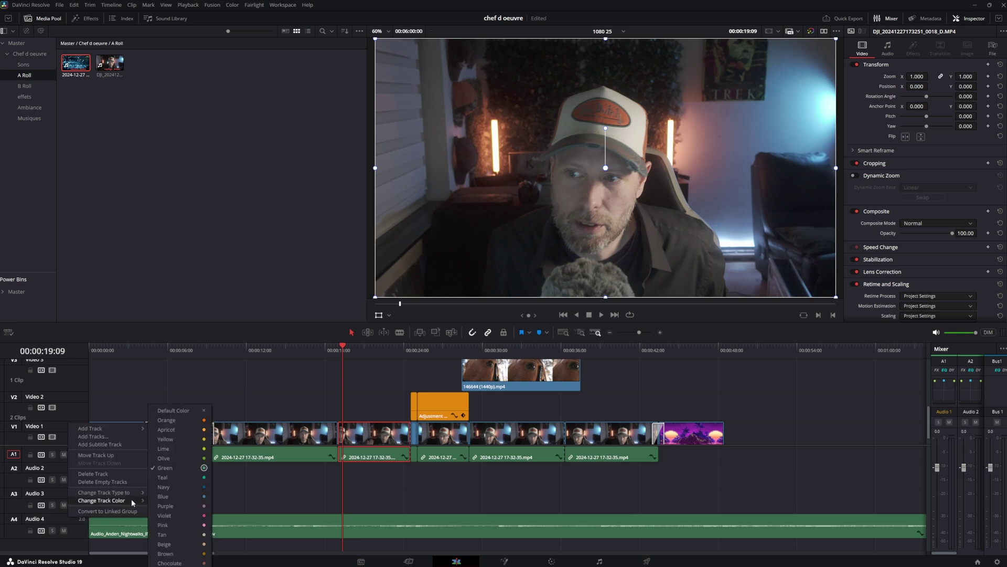
left_click(190, 523)
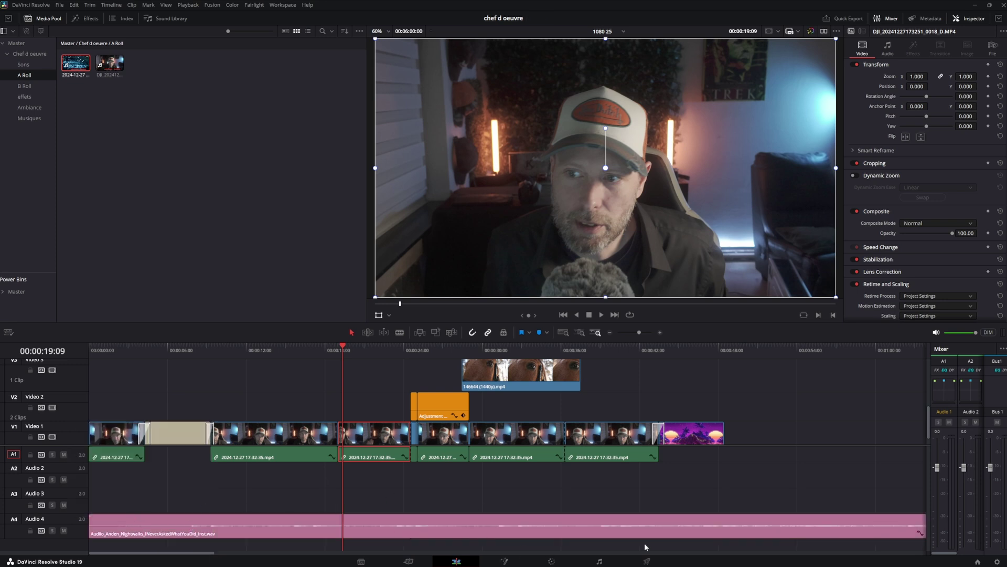
Step: Set the clip color of the horse close-up and the horse images on the upper video tracks to bright green
left_click(564, 333)
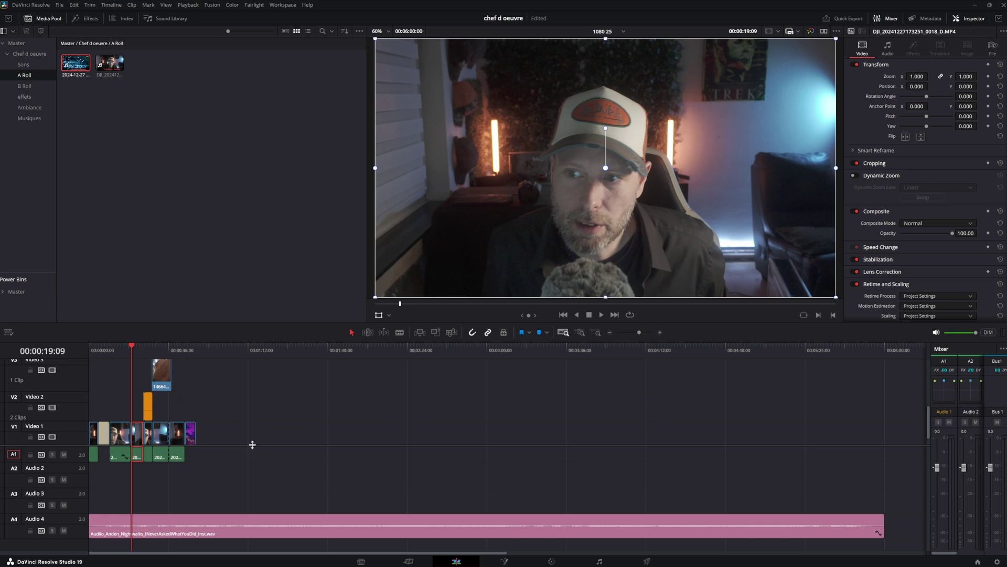
scroll(253, 444, "up", 5)
left_click_drag(276, 532, 279, 543)
left_click_drag(210, 371, 159, 463)
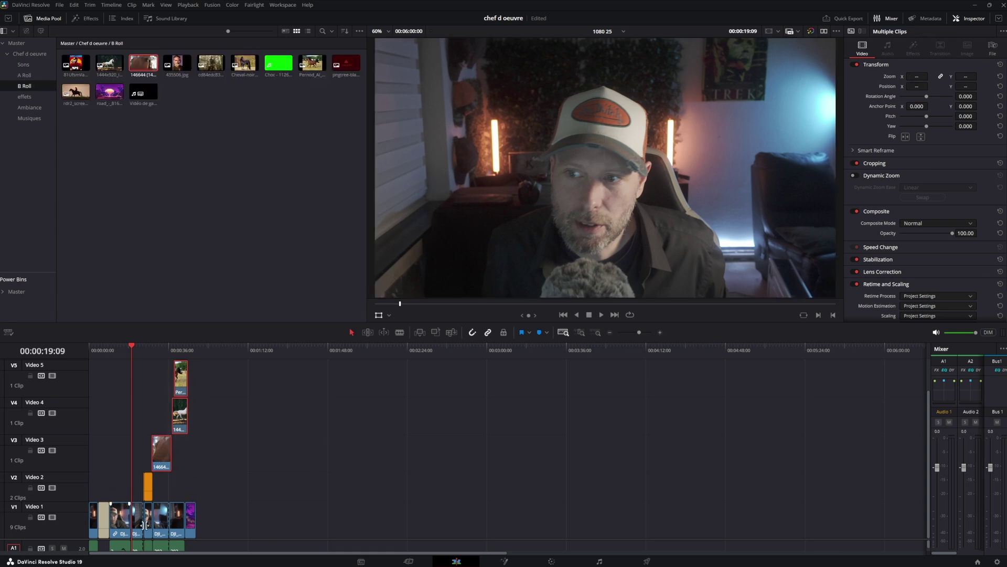
right_click(161, 447)
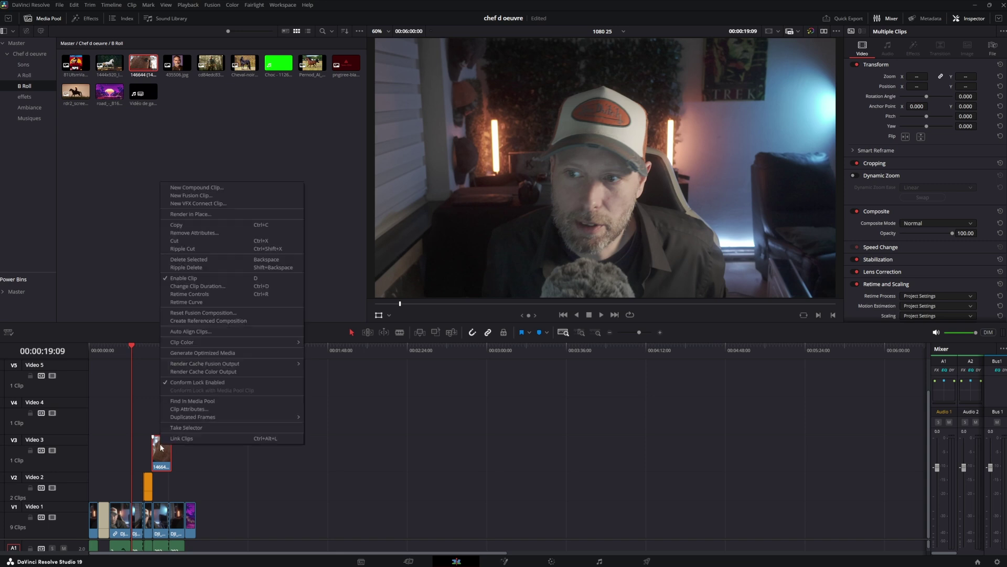
mouse_move(295, 339)
left_click(326, 395)
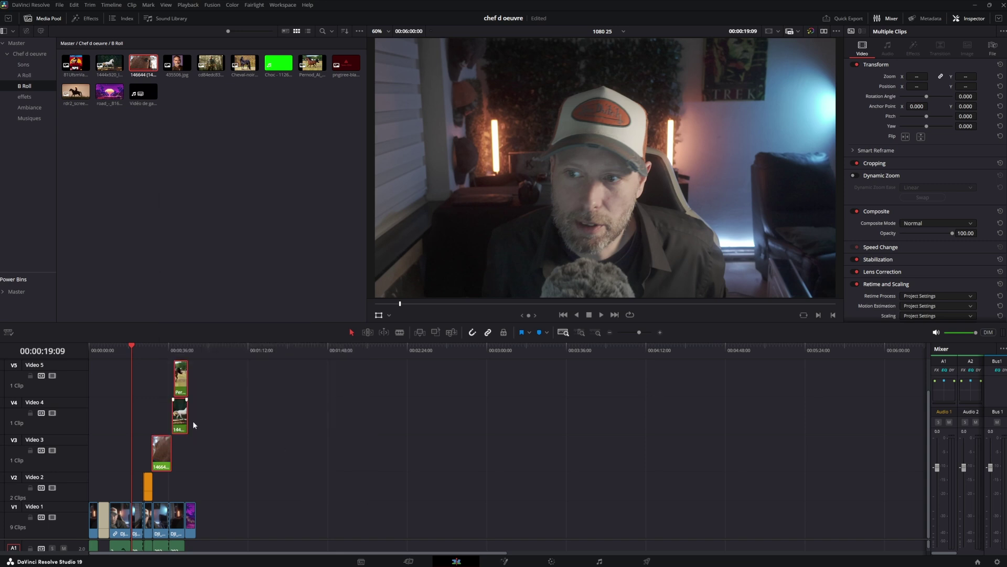
Step: Trim the end of the music clip on Audio 4 to match the end of the last clip on Video 1
scroll(208, 396, "down", 3)
left_click_drag(884, 517, 193, 523)
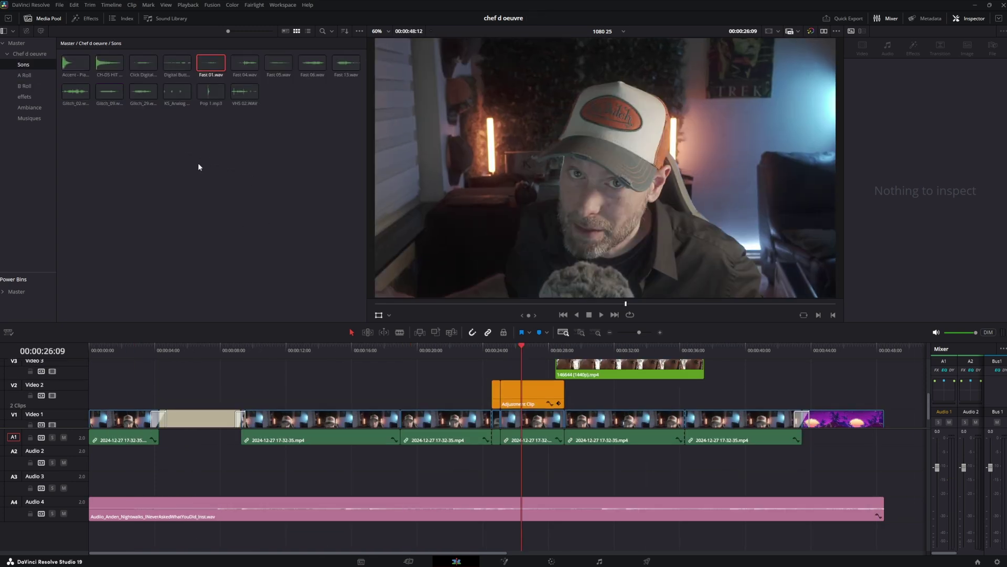
mouse_move(143, 96)
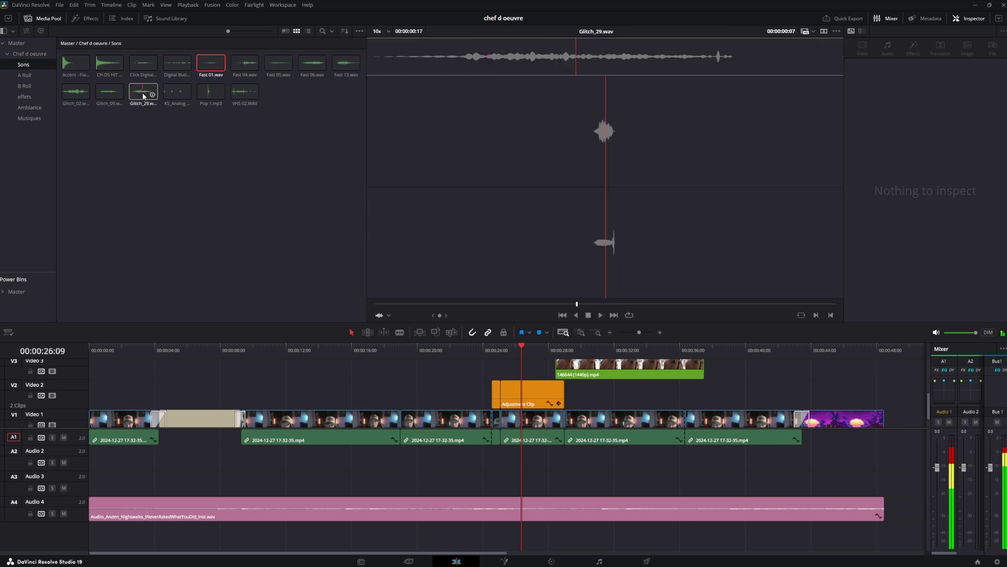
Step: Add an Adjustment Clip on Video 2 above the third speaker clip and extend it to meet the existing adjustment clips
scroll(603, 391, "right", 2)
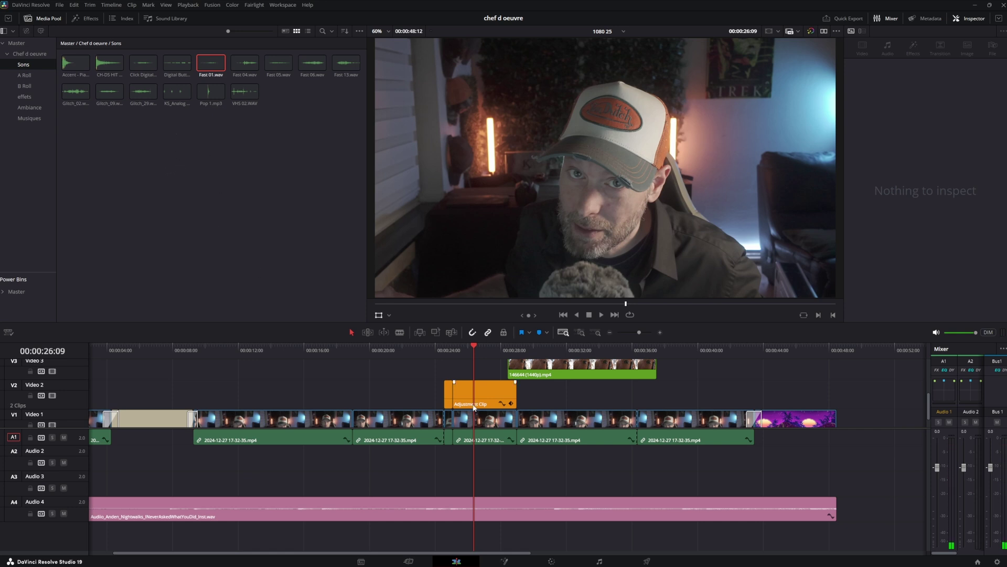
left_click_drag(300, 354, 387, 361)
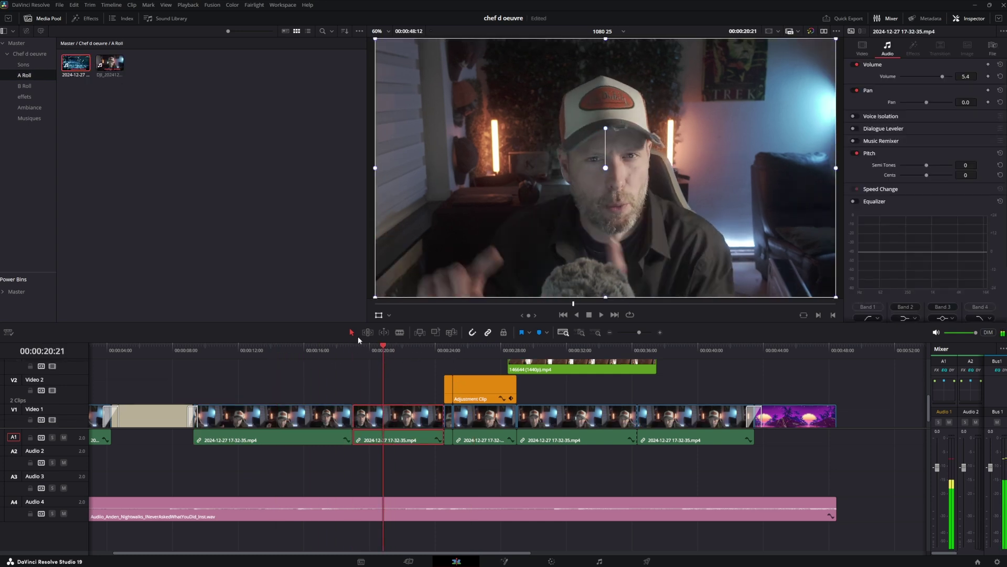
left_click(86, 19)
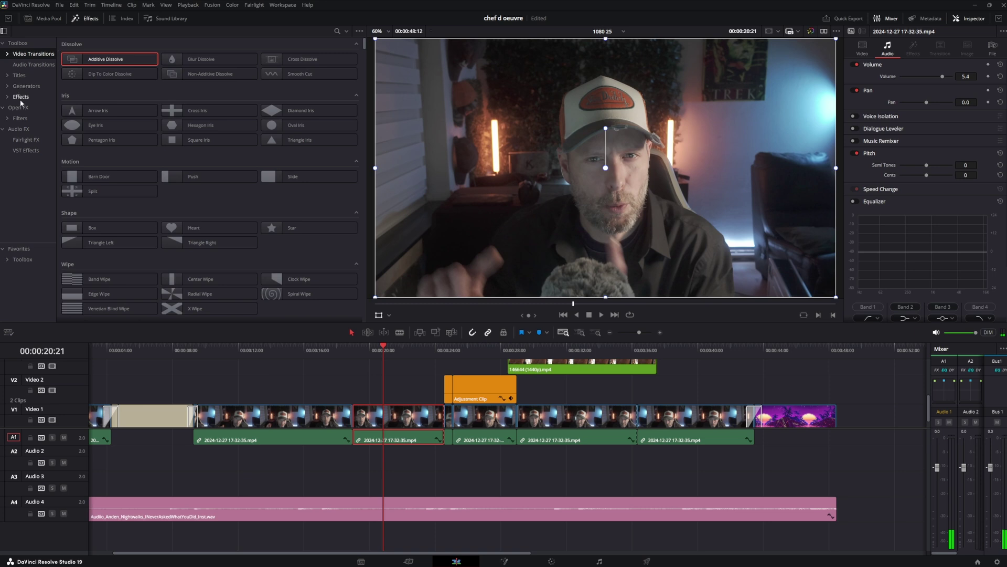
left_click(21, 96)
left_click_drag(95, 58, 354, 394)
scroll(432, 391, "left", 2)
left_click_drag(478, 392, 492, 391)
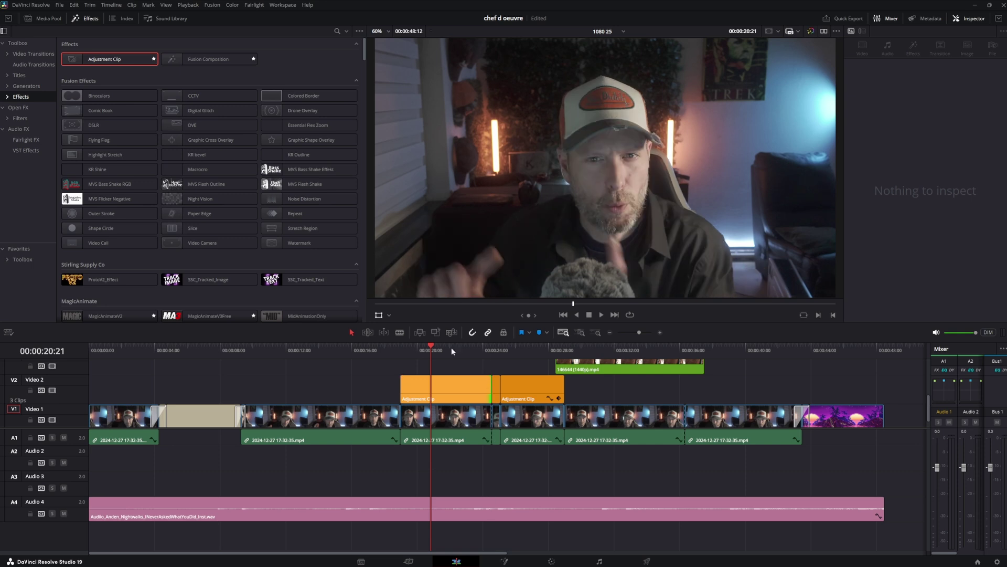
Step: Apply the MrAlexTech MagicZoomV3 effect to the new adjustment clip and preview the zoom on the speaker
left_click(7, 96)
left_click(31, 140)
left_click(111, 112)
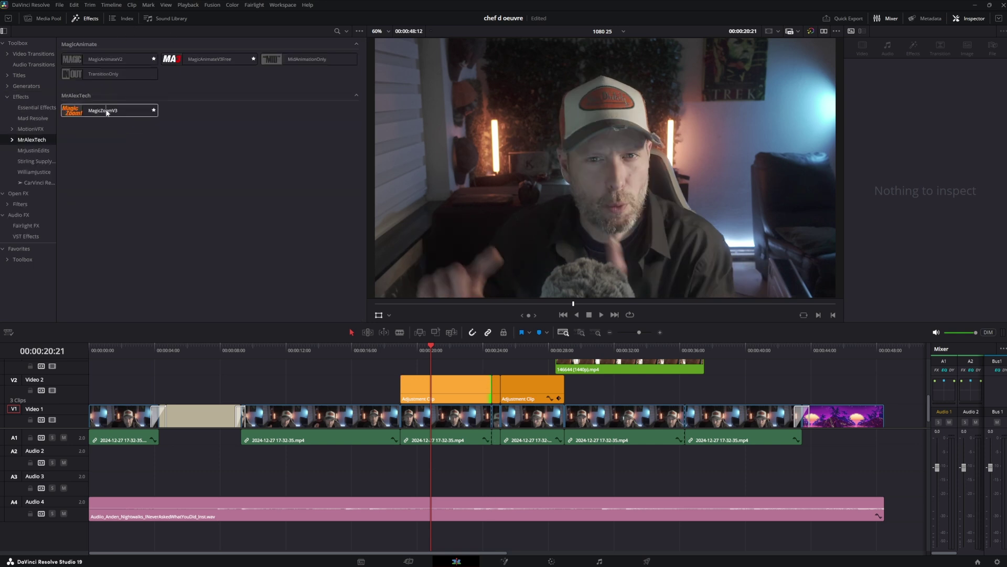
left_click(402, 350)
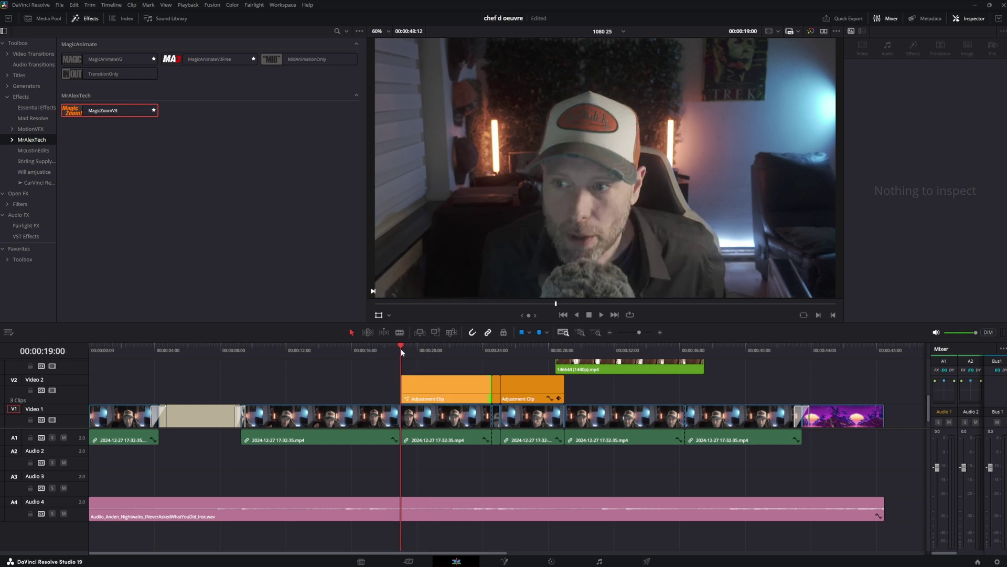
key("space")
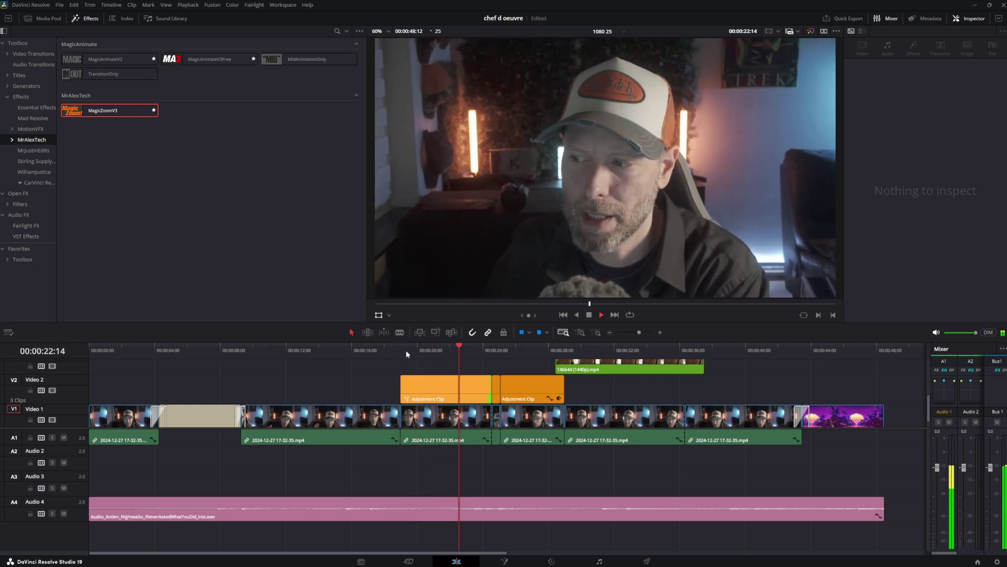
key("space")
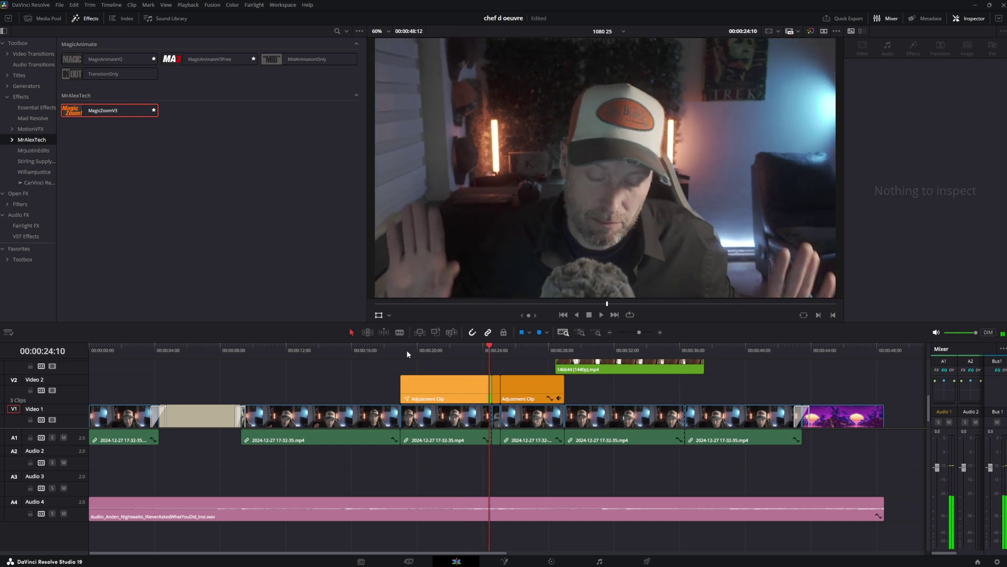
Step: Audition the fast whoosh sounds in the Sons bin, place Fast 13.wav on Audio 2 at the first adjustment clip's start, and preview it
left_click(406, 351)
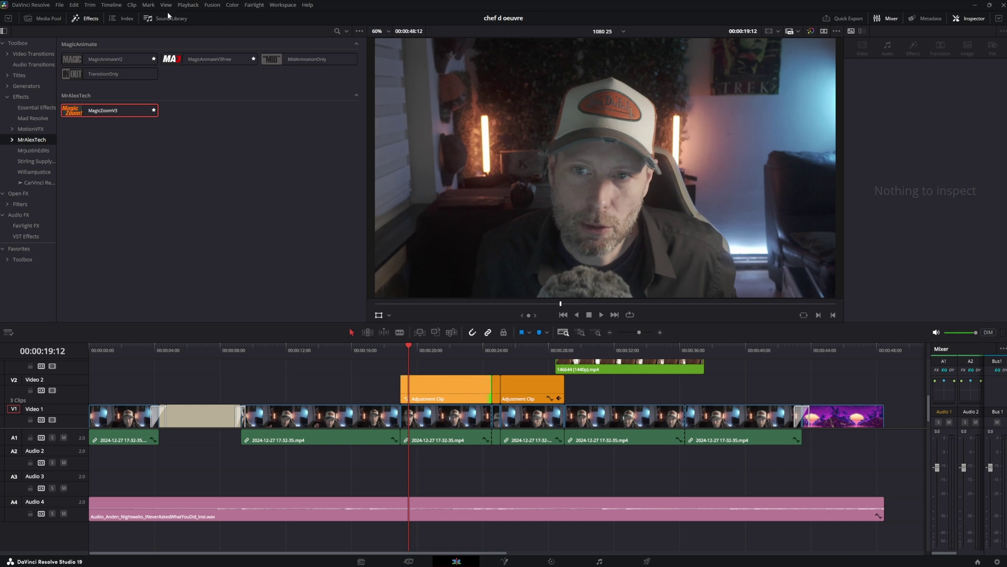
left_click(43, 19)
left_click(23, 64)
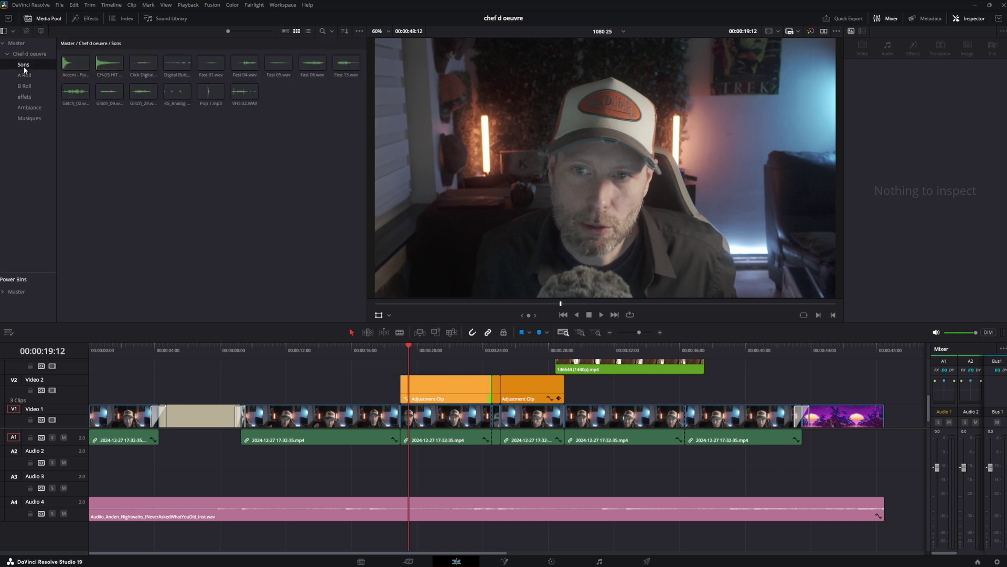
left_click(305, 65)
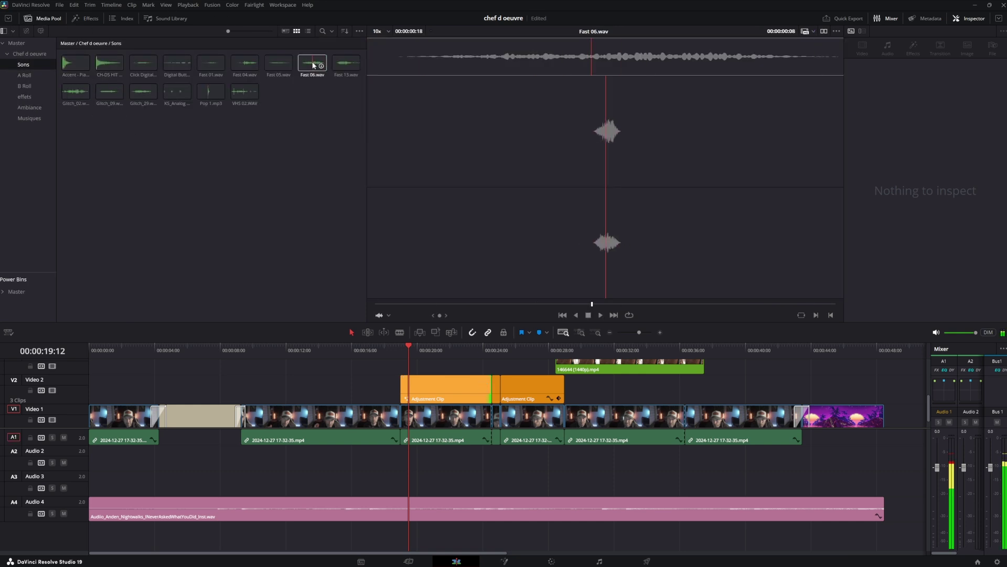
left_click(346, 65)
left_click_drag(346, 67, 407, 457)
key("space")
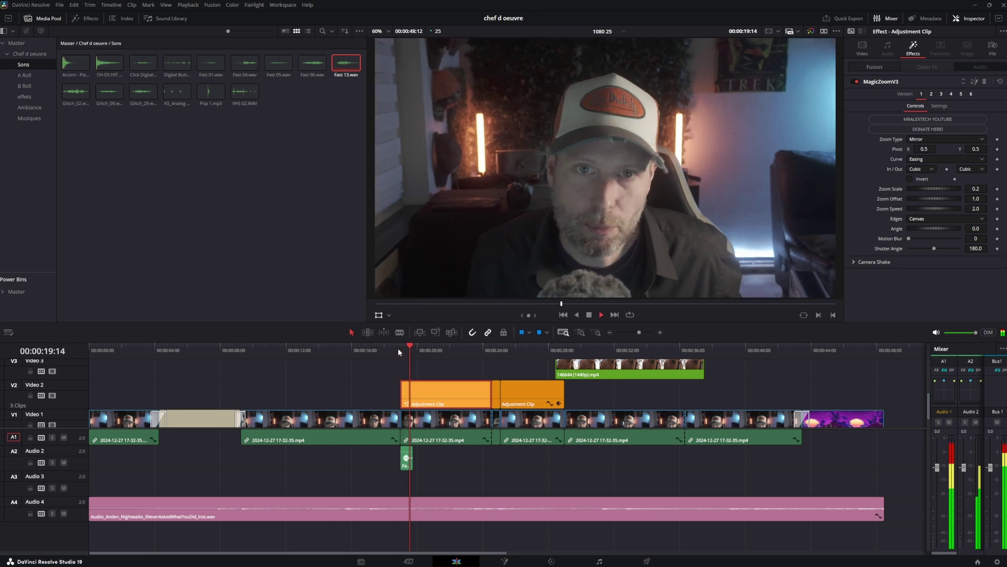
key("space")
Step: Duplicate the Fast 13.wav sound to the end of the first adjustment clip on Audio 2 and reverse the copy's speed
left_click_drag(410, 465, 485, 466)
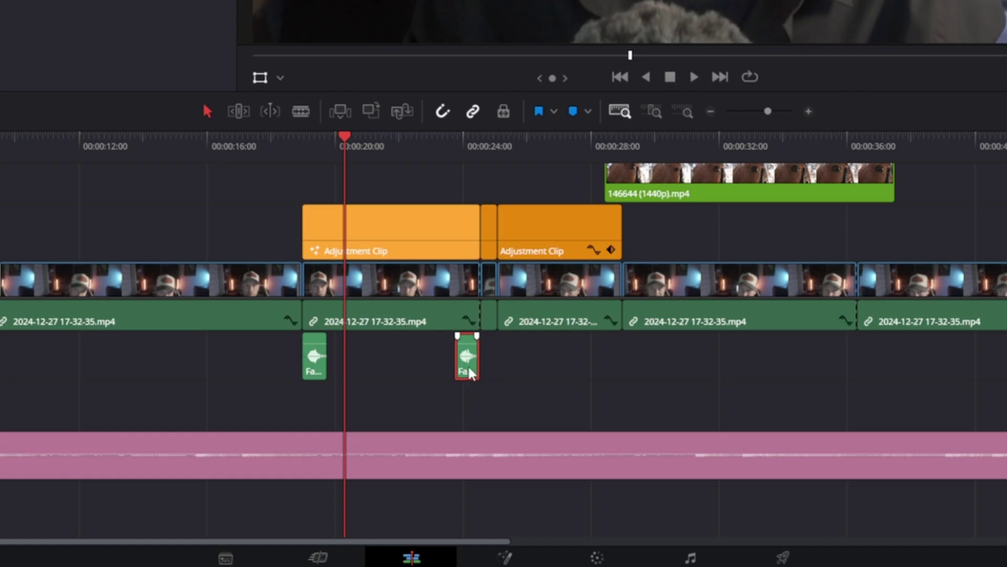
right_click(485, 467)
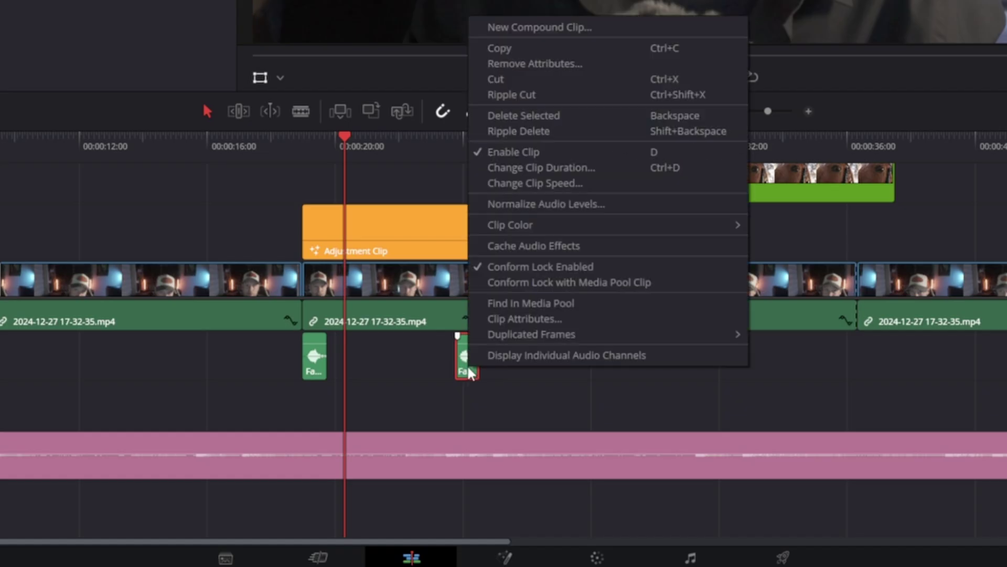
left_click(540, 184)
left_click(532, 161)
left_click(590, 299)
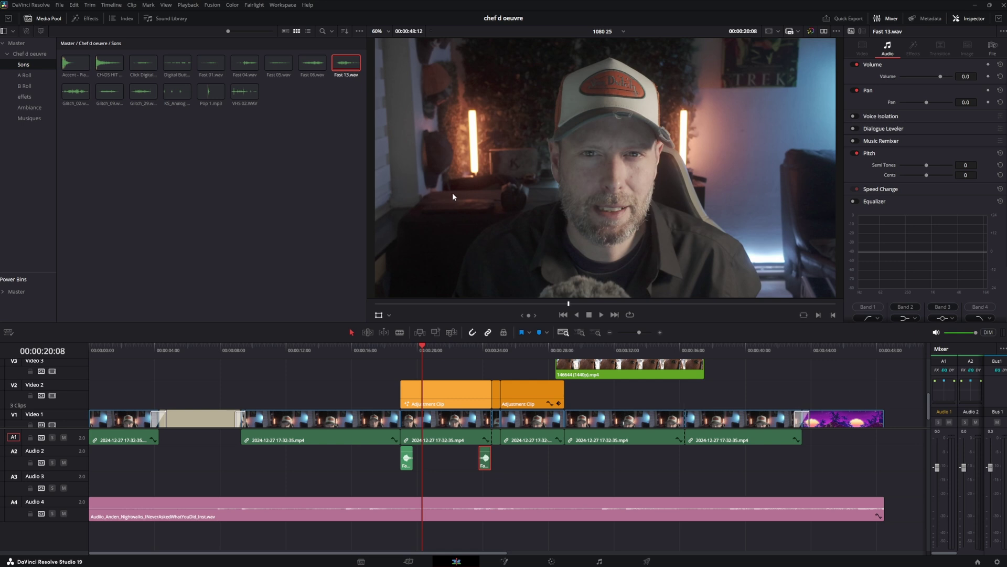
Step: Park the playhead on the first speaker clip with nothing selected and switch to the Color page
left_click(639, 349)
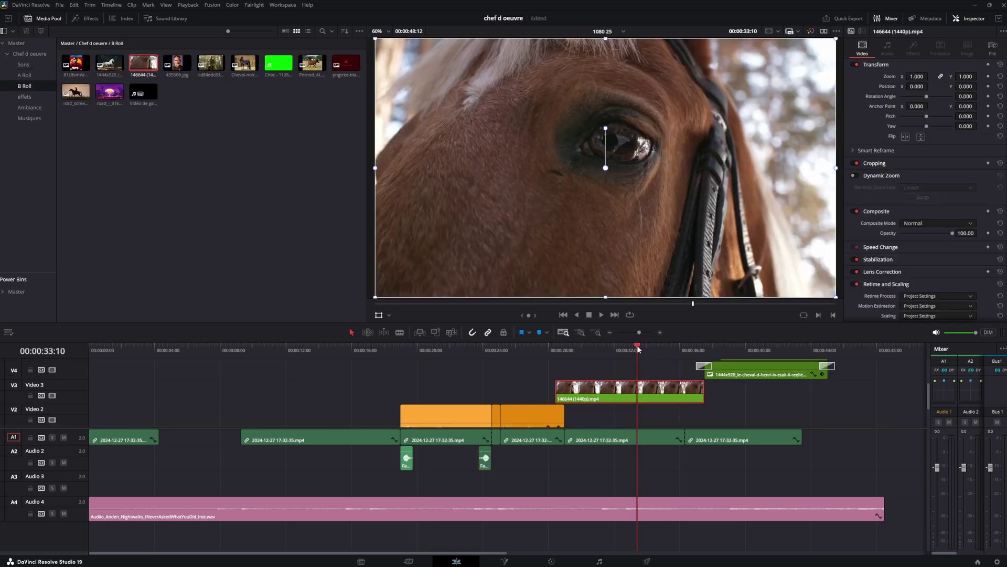
left_click(558, 357)
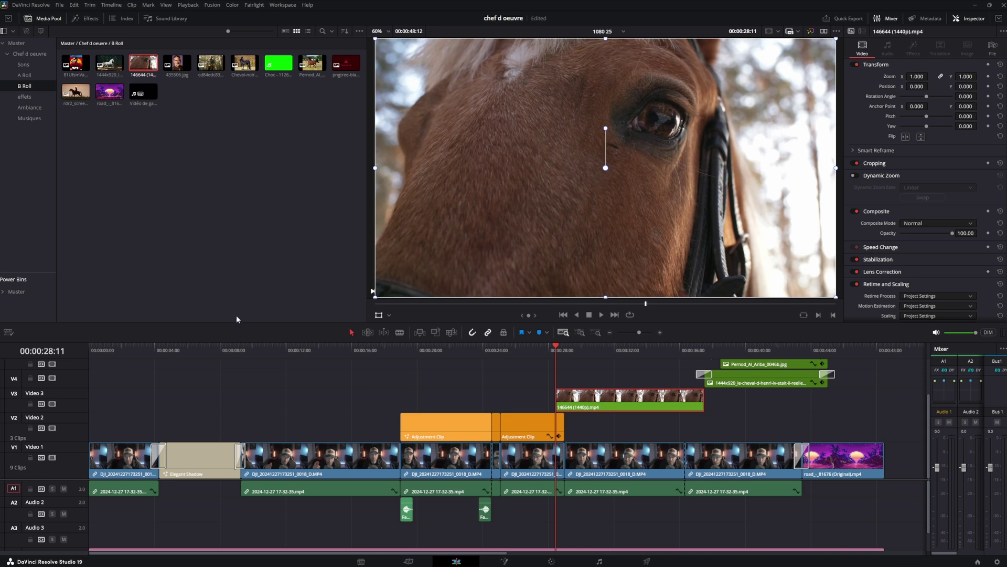
left_click(114, 361)
left_click(118, 360)
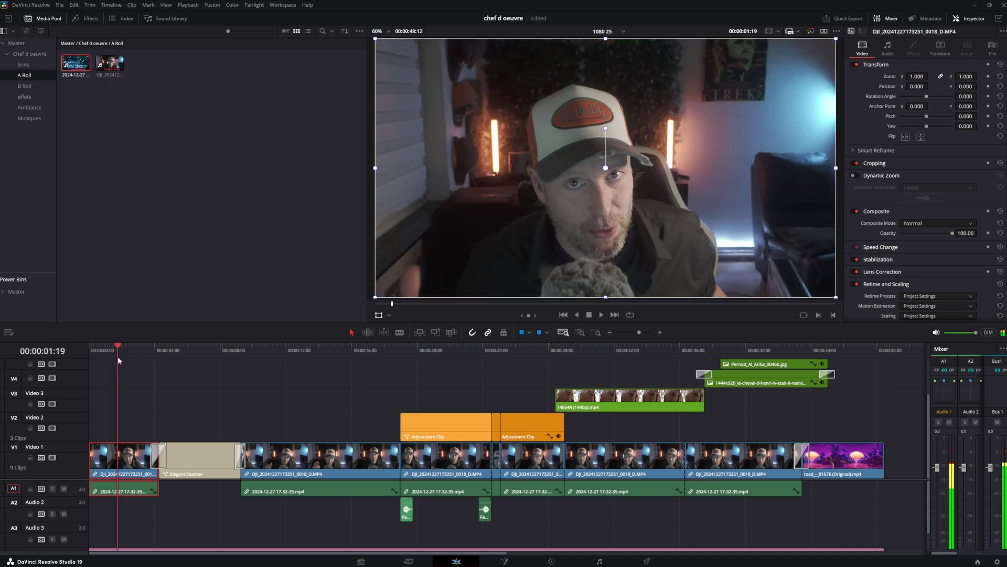
key("ctrl+shift+a")
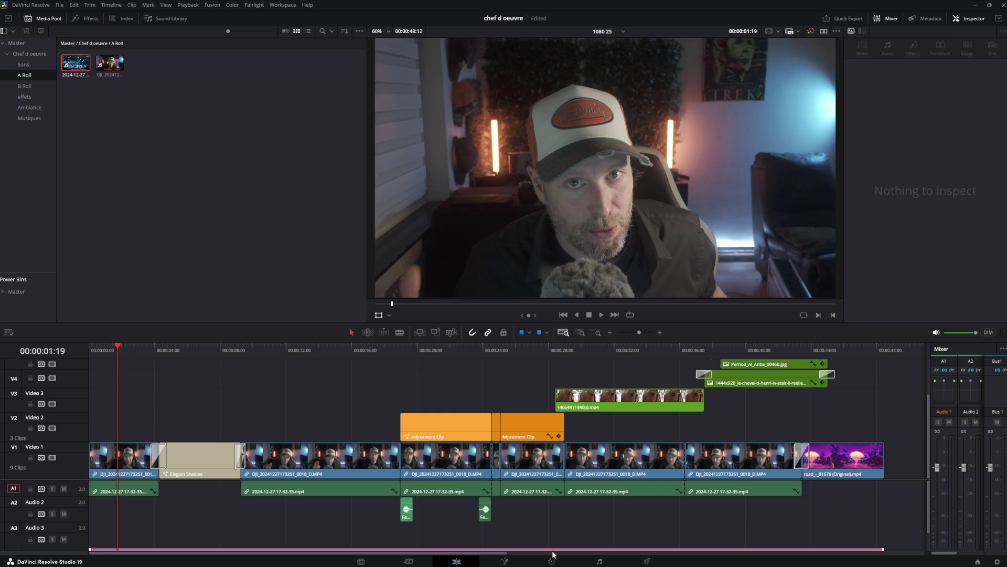
left_click(551, 561)
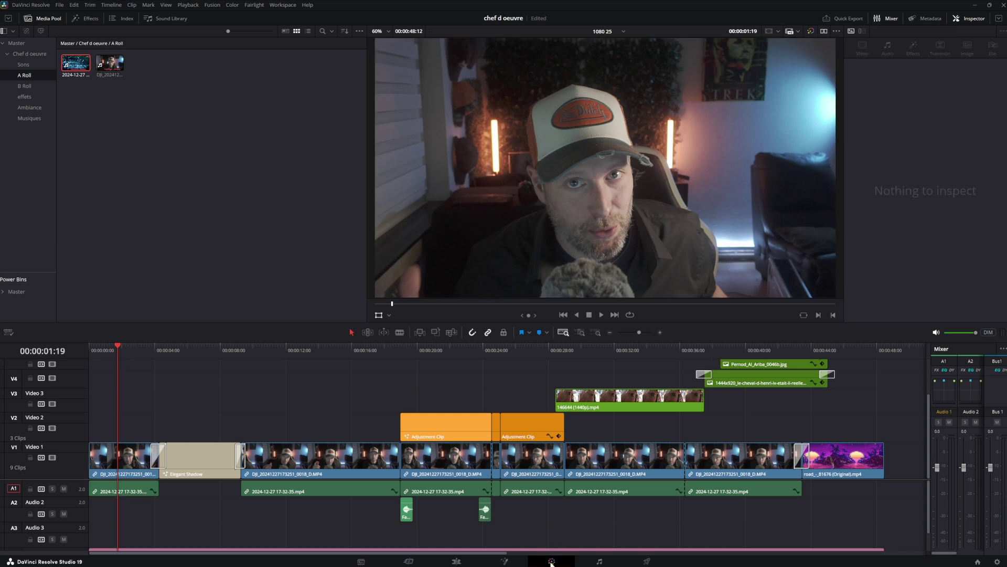
Step: Look through the gallery, the LUT library and the media pool of the grading workspace, leaving them all hidden
left_click(23, 19)
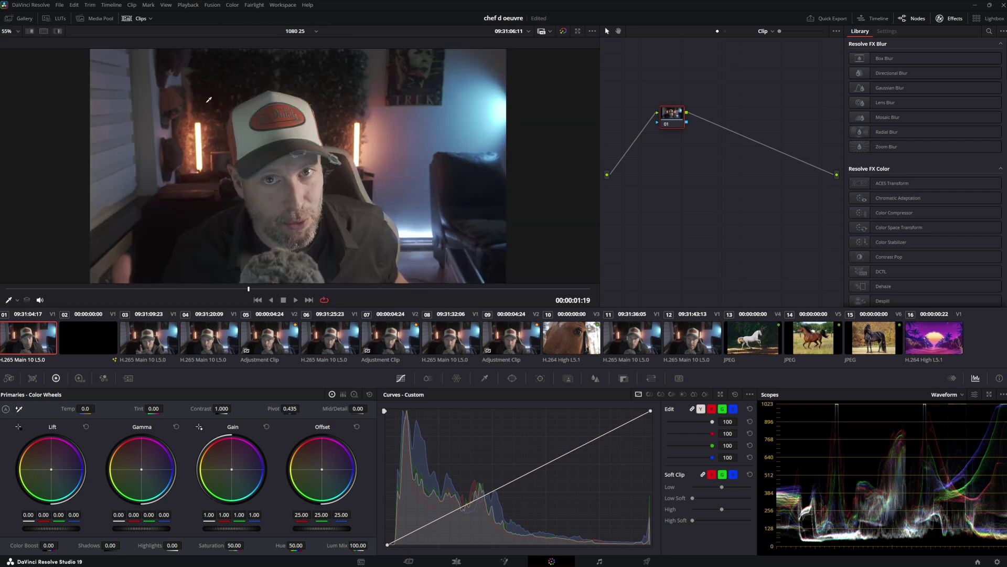
left_click(56, 19)
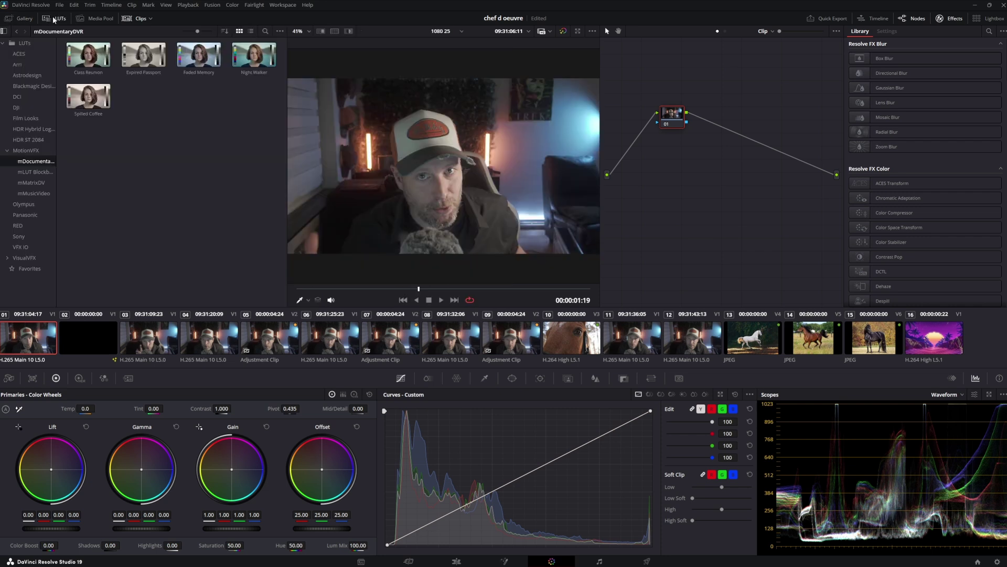
left_click(54, 20)
left_click(98, 20)
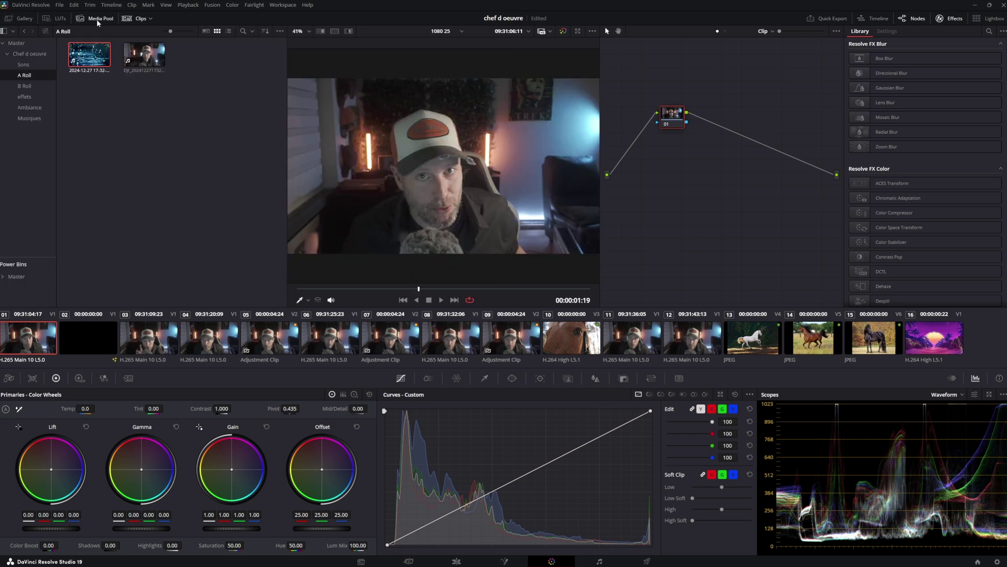
left_click(98, 21)
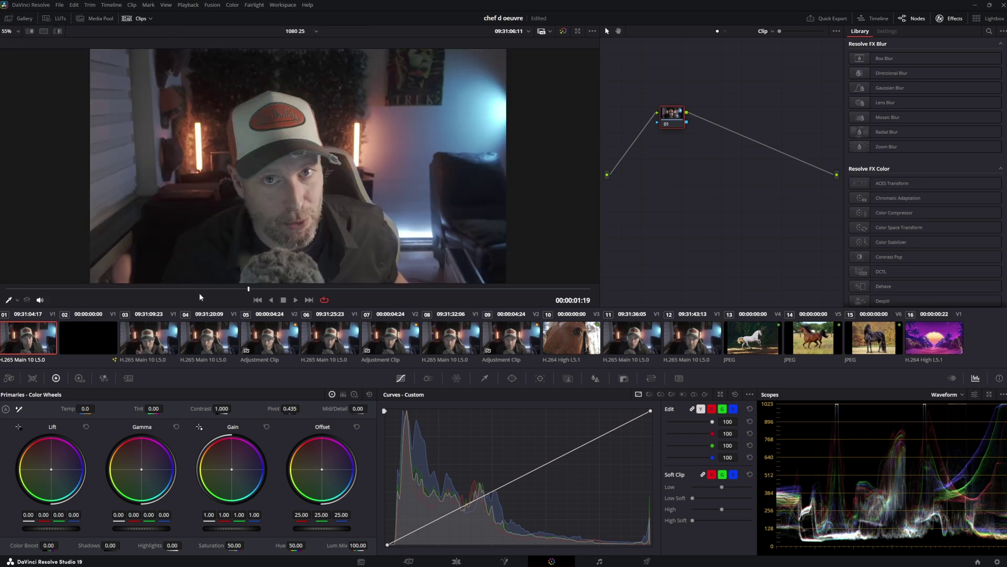
Step: Show the mini timeline, view the first adjustment clip and the horse close-up through it, and hide it again
left_click(873, 19)
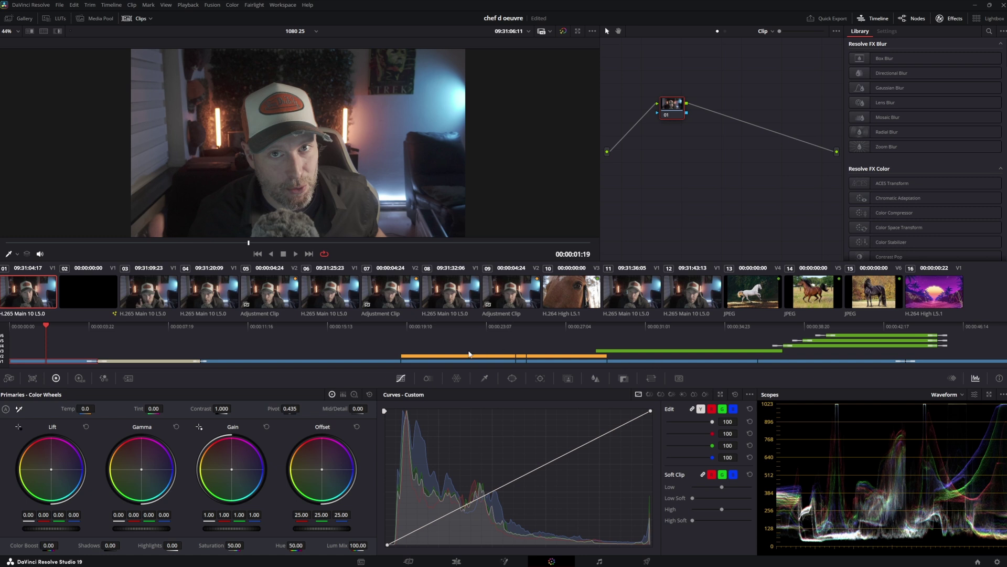
left_click(462, 356)
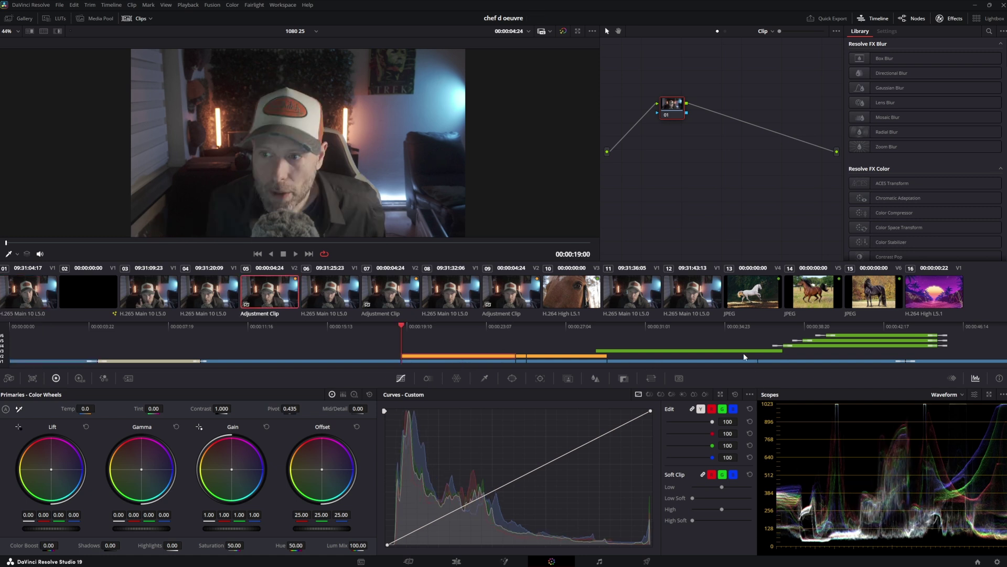
left_click(731, 355)
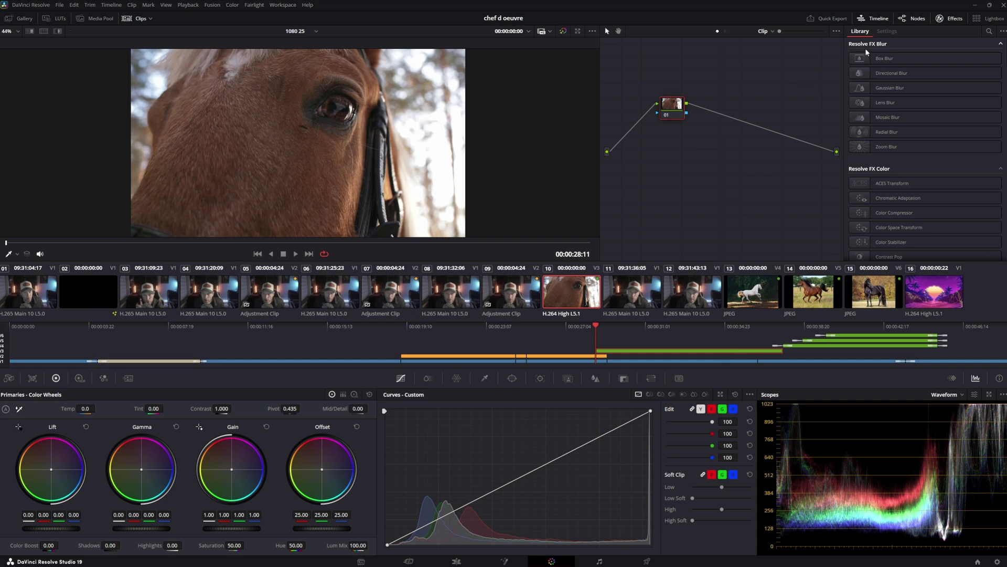
left_click(861, 18)
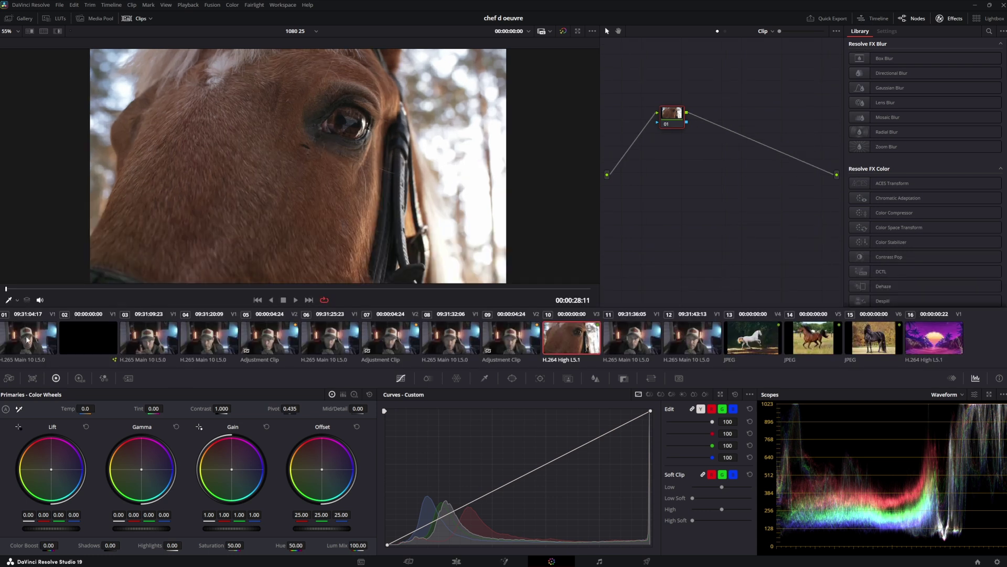
Step: Switch the first speaker clip to remote grades so its grade is shared across the clips cut from the same source
left_click(24, 338)
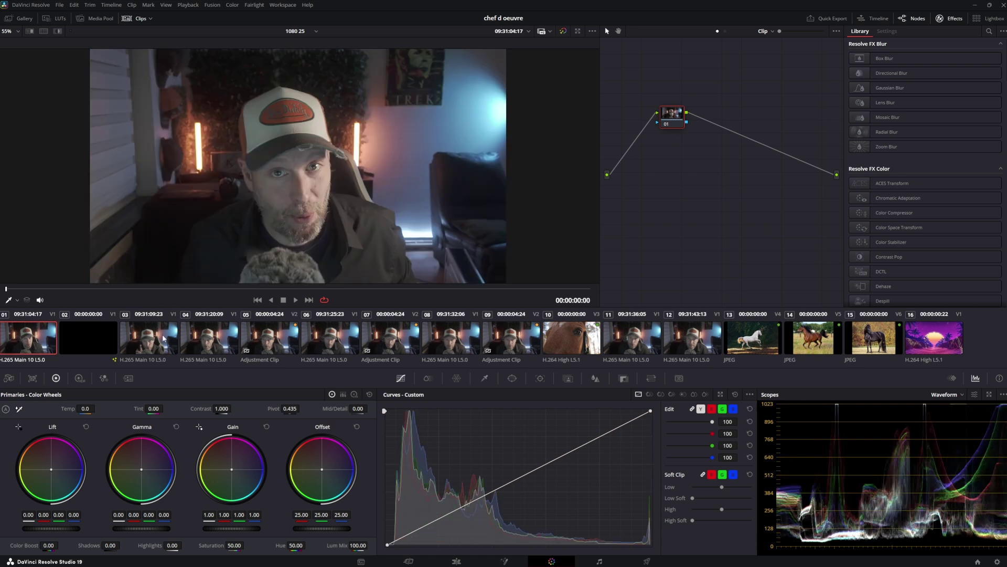
right_click(35, 348)
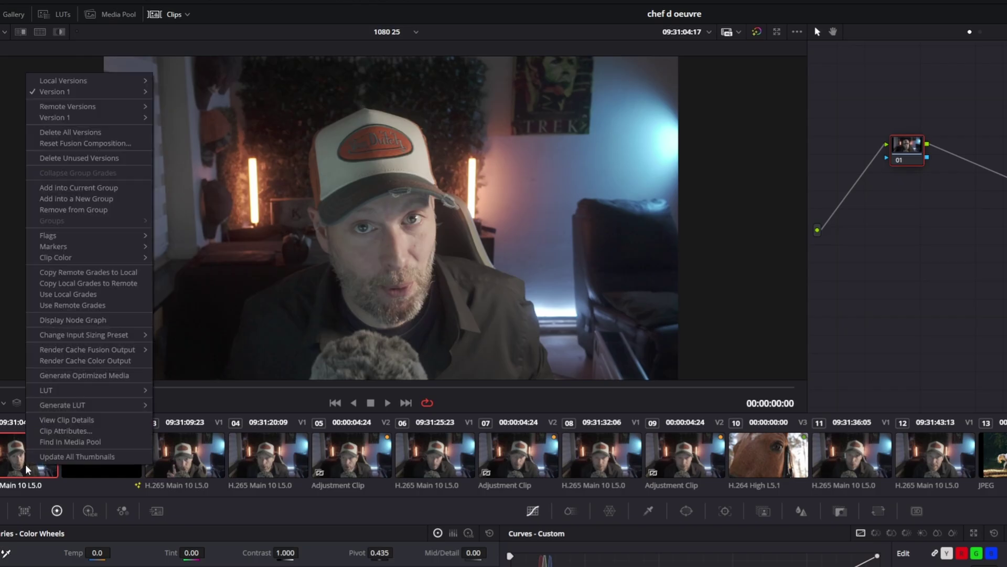
left_click(116, 306)
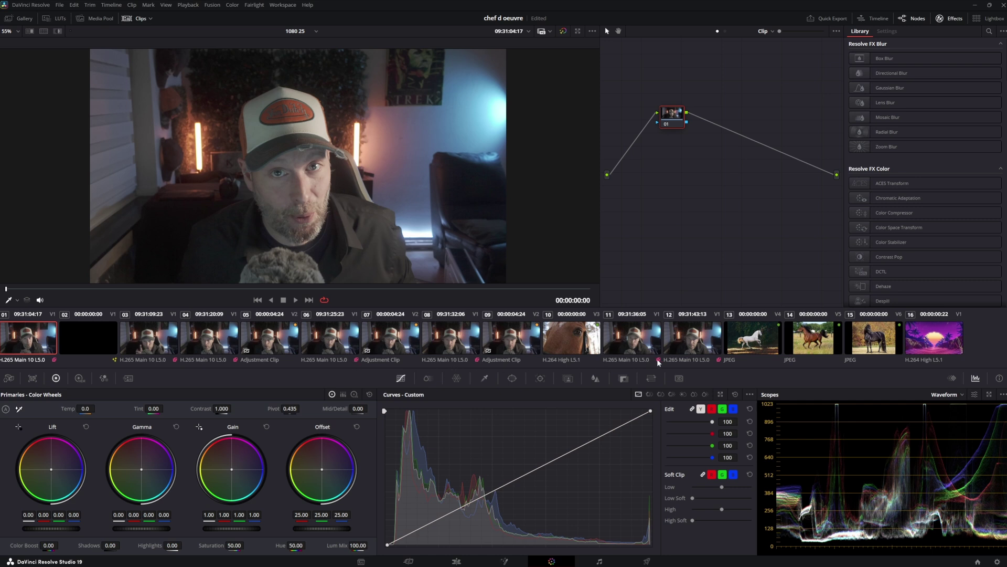
Step: Move node 01 toward the start of the node graph and add four serial nodes after it
left_click_drag(671, 119, 662, 149)
key("alt+s")
key("alt+s")
key("alt+s")
key("alt+s")
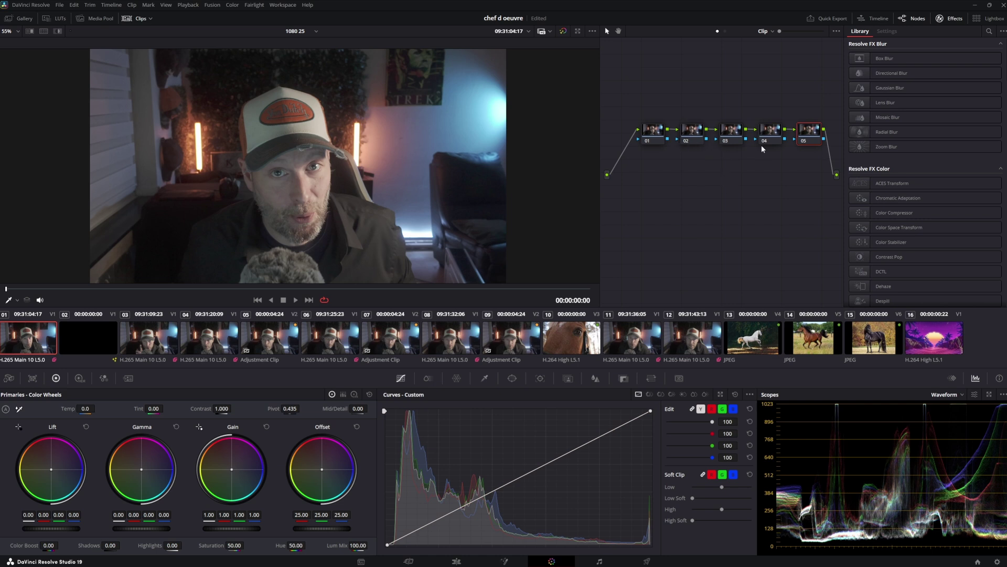
Step: Check the node graphs of clips 03 to 06 for the shared nodes and return to the first speaker clip
left_click(141, 347)
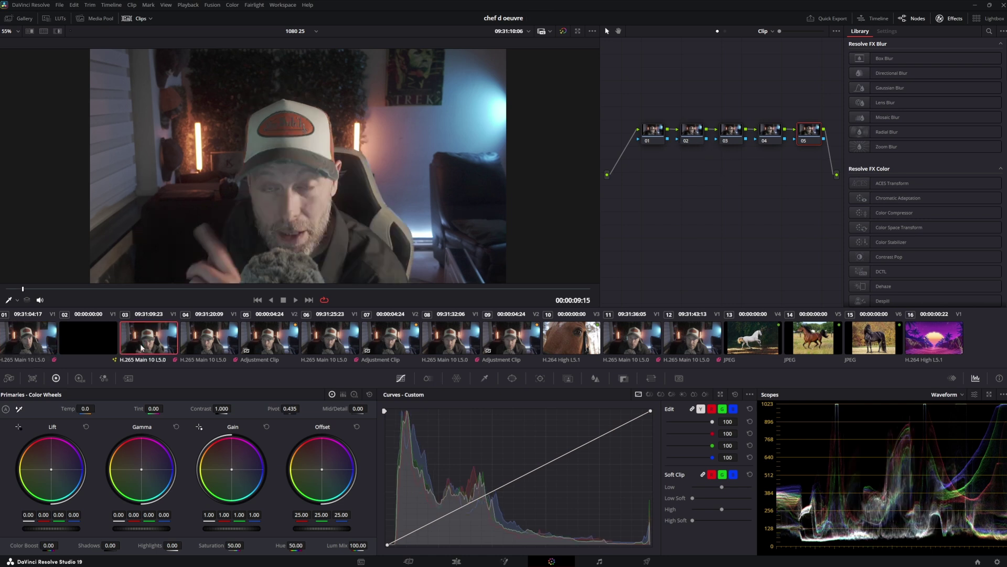
left_click(210, 346)
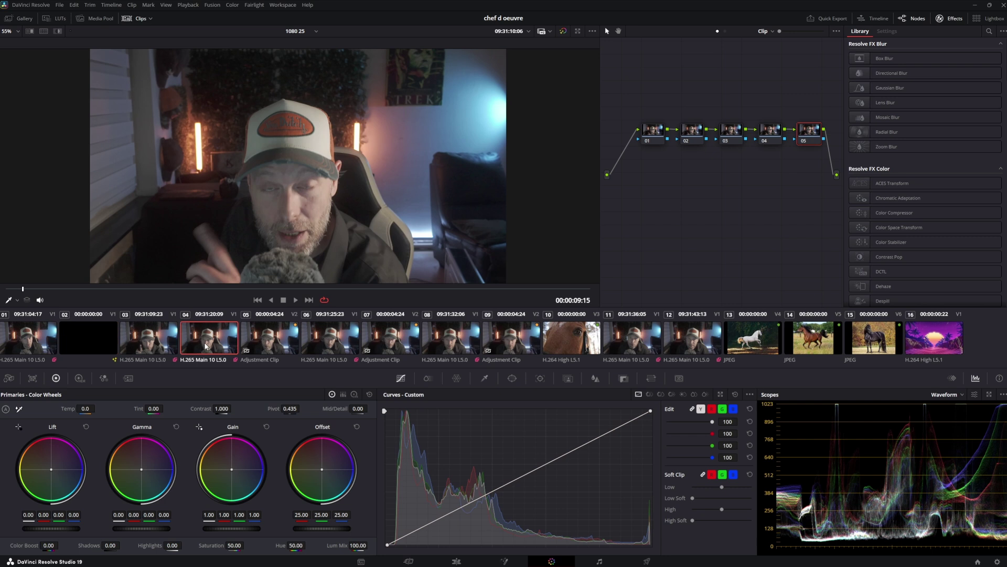
left_click(279, 346)
left_click(335, 338)
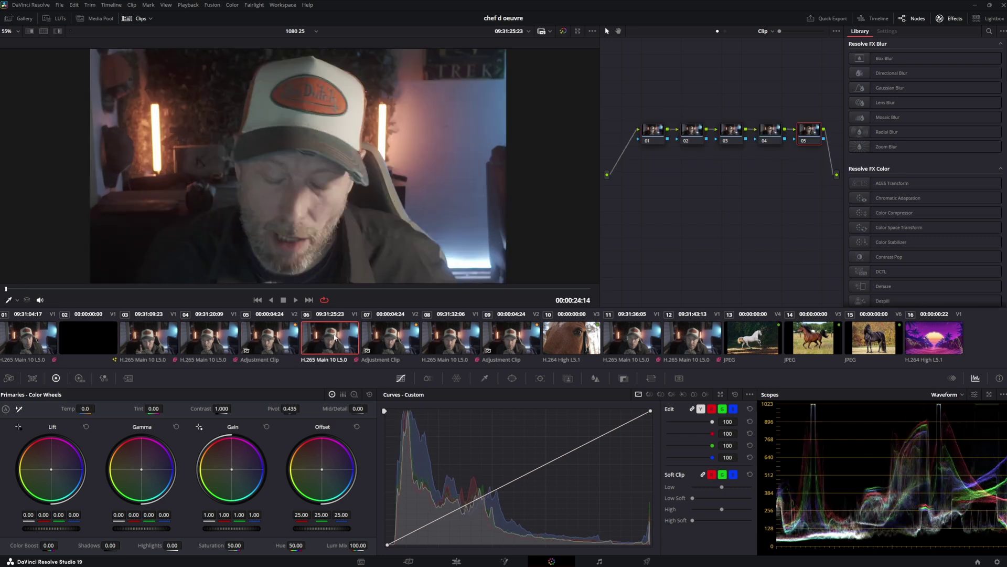
left_click(21, 336)
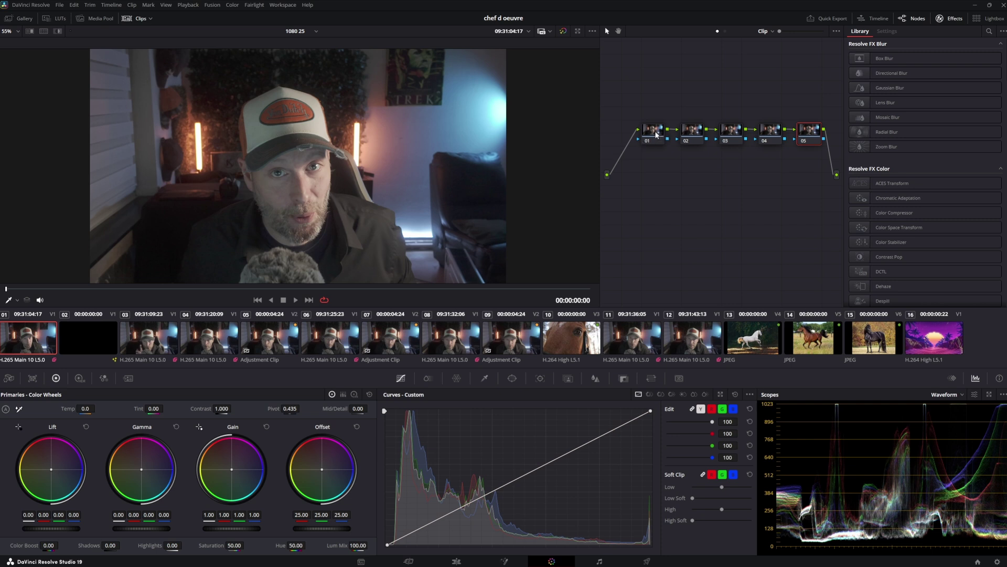
Step: Shift nodes 01 and 02 up in the graph and label node 02 "wb"
left_click_drag(656, 135, 640, 110)
left_click_drag(692, 133, 677, 113)
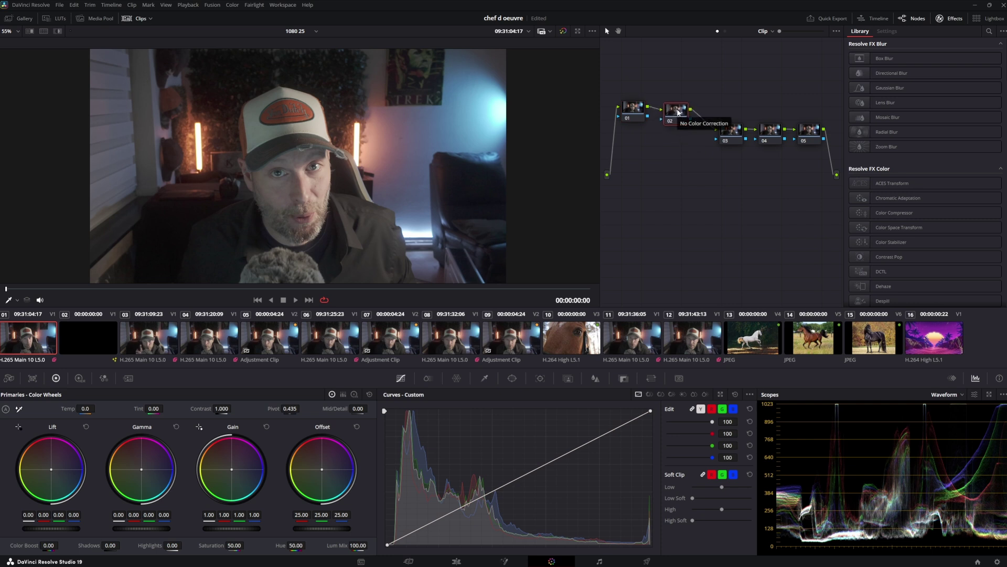
right_click(678, 111)
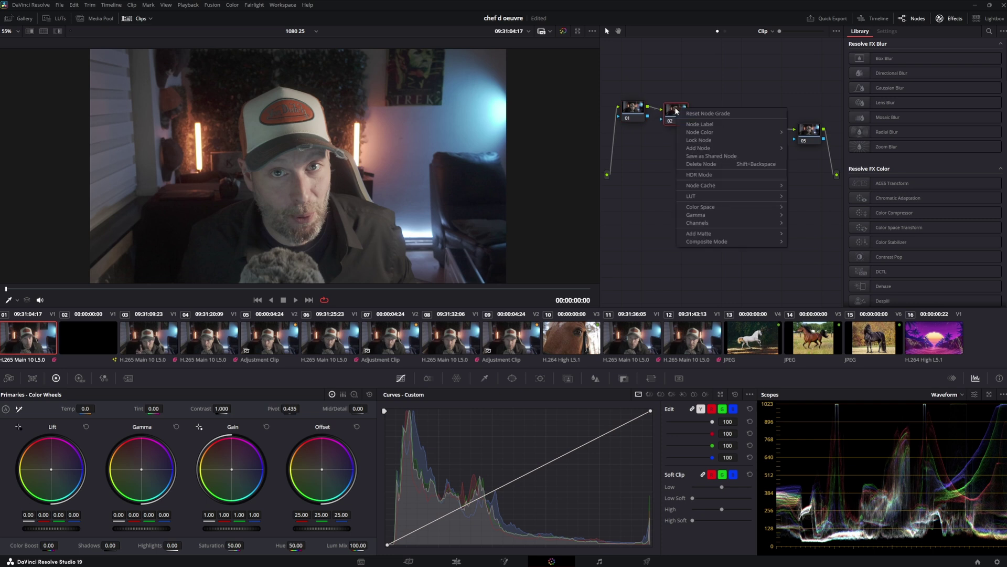
left_click(701, 125)
type("wb")
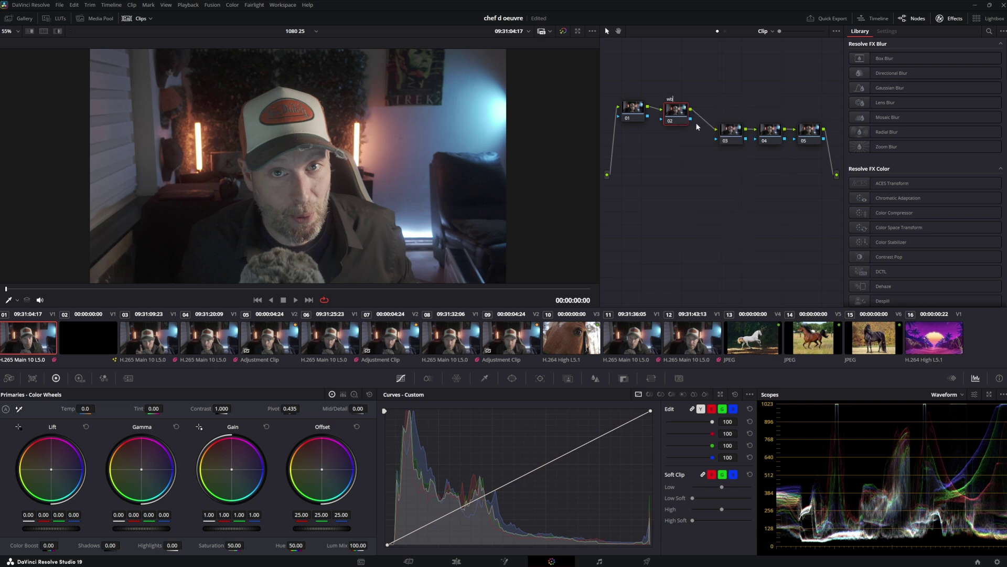
Step: Line up nodes 03 and 04 beside the wb node and label them "saturation" and "contrast"
left_click_drag(733, 132, 720, 113)
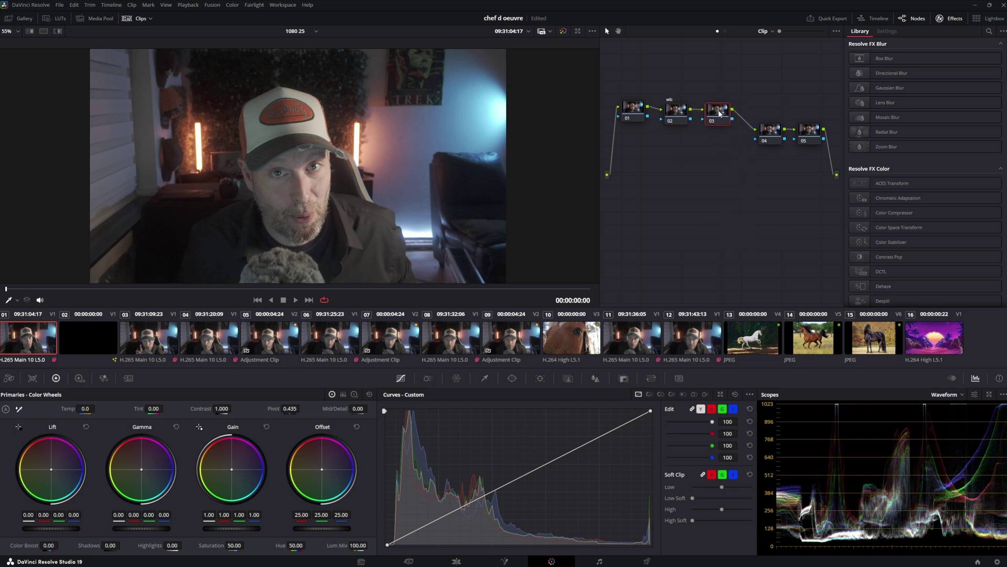
right_click(718, 114)
left_click(739, 127)
type("saturation")
left_click_drag(767, 137, 756, 117)
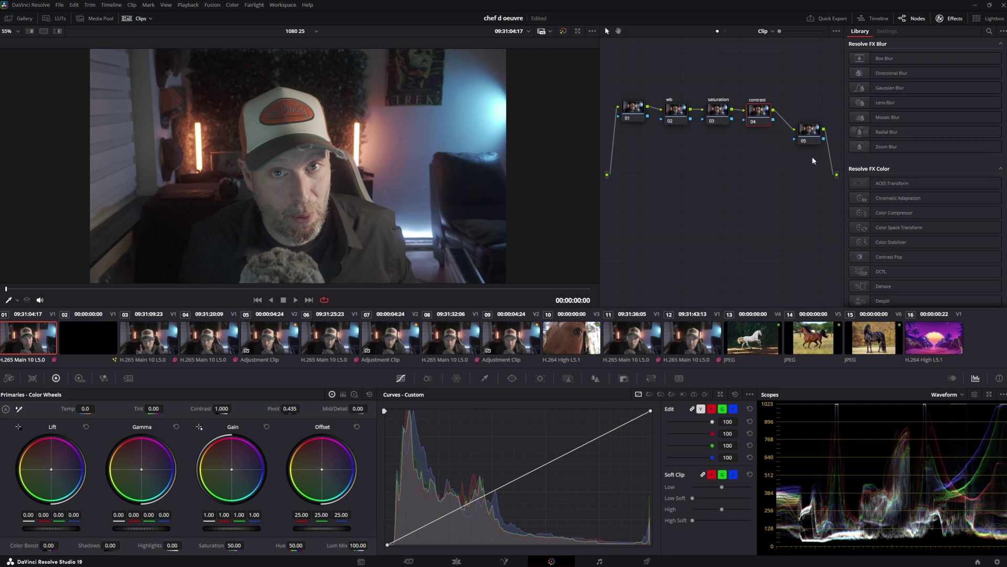
Step: Label node 05 at the end of the node chain "look"
left_click(675, 116)
left_click(814, 135)
right_click(814, 135)
left_click(840, 150)
type("look")
key("Return")
Step: Correct the white balance on the wb node by sampling the pale window blinds in the speaker's image
left_click(675, 109)
left_click(18, 409)
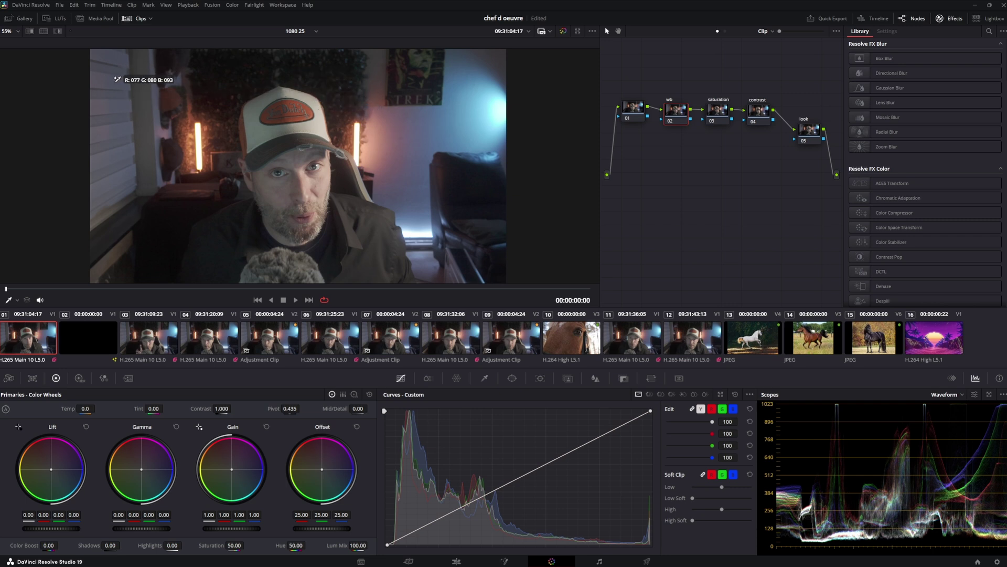
left_click(115, 82)
Step: Raise the saturation slightly on the saturation node and set the contrast to about 1.146 on the contrast node
left_click(724, 115)
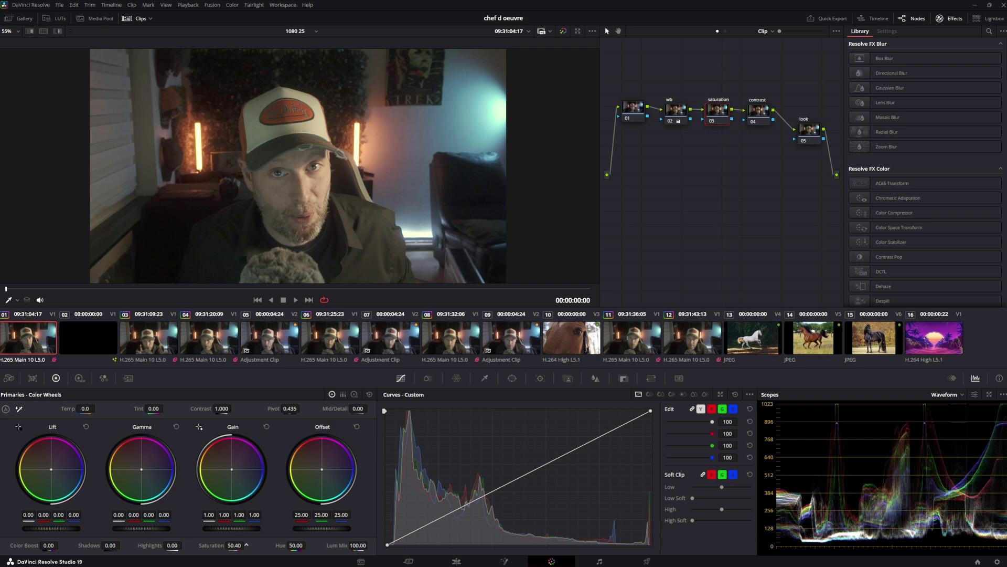
left_click_drag(234, 545, 241, 545)
key("shift+apostrophe")
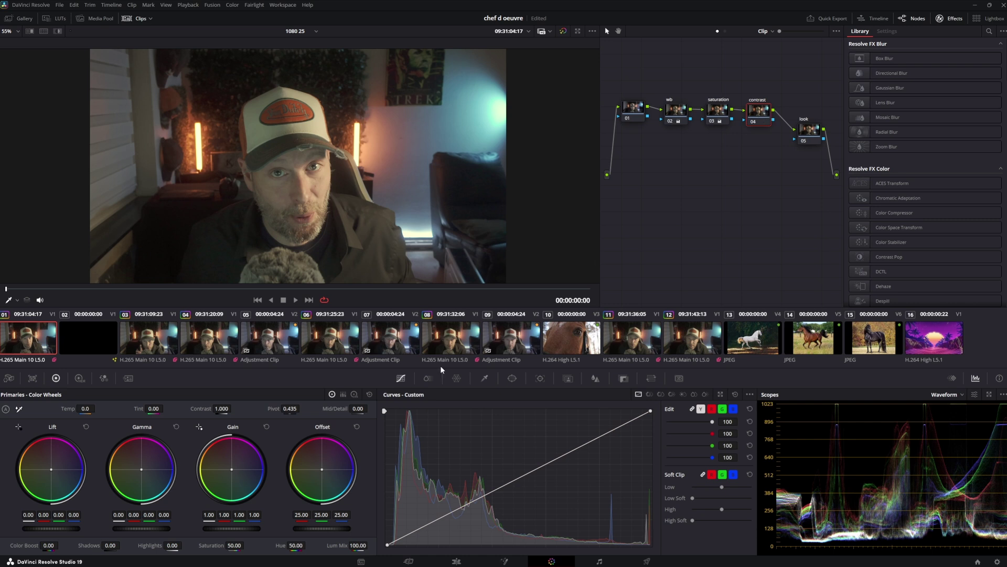
left_click_drag(221, 409, 233, 408)
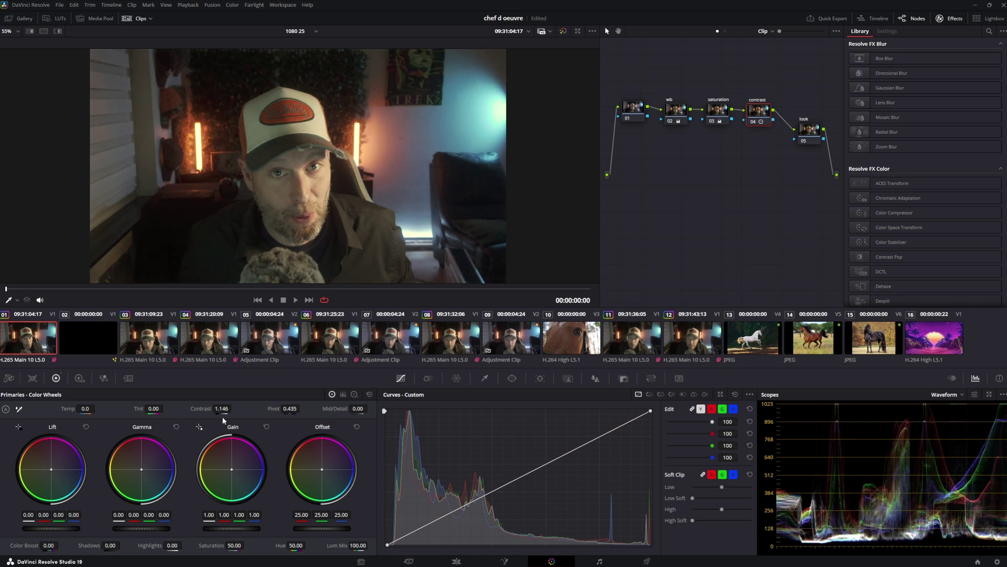
Step: Try the Film Grain effect on the look node with the 8mm 50D and 8mm 500T presets, previewing it across the clip
left_click_drag(812, 138, 806, 142)
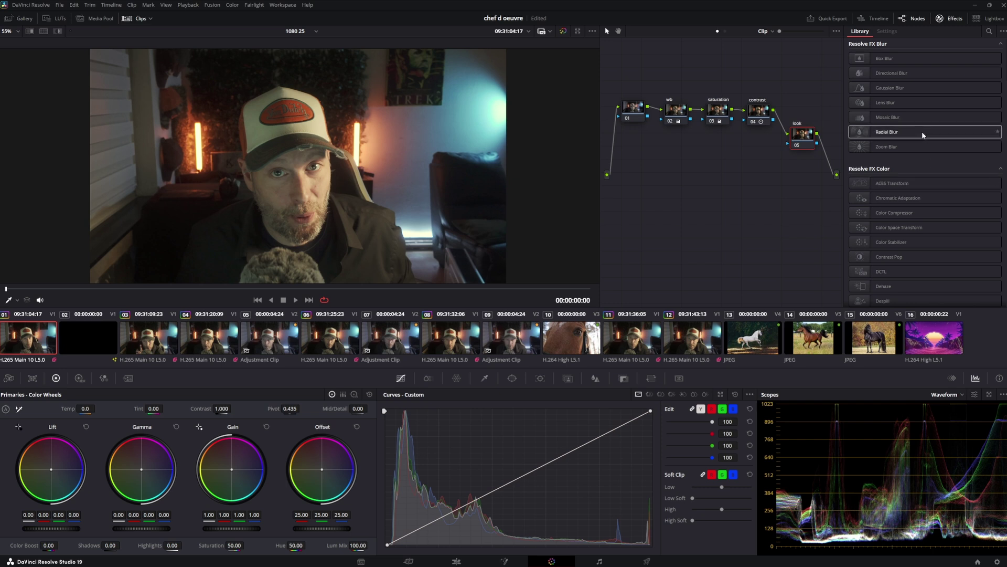
scroll(960, 172, "down", 5)
left_click(955, 19)
left_click(956, 20)
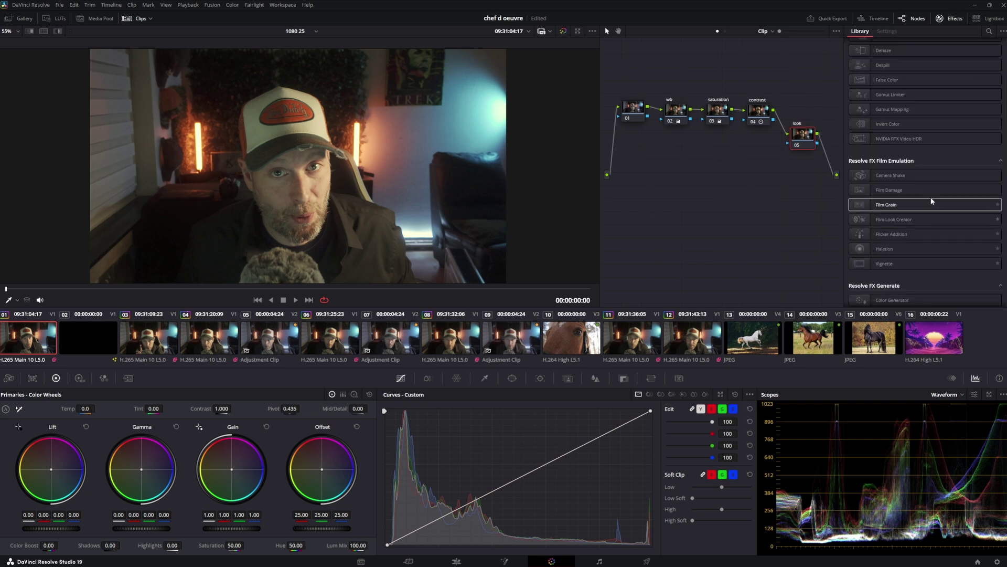
left_click_drag(933, 204, 805, 142)
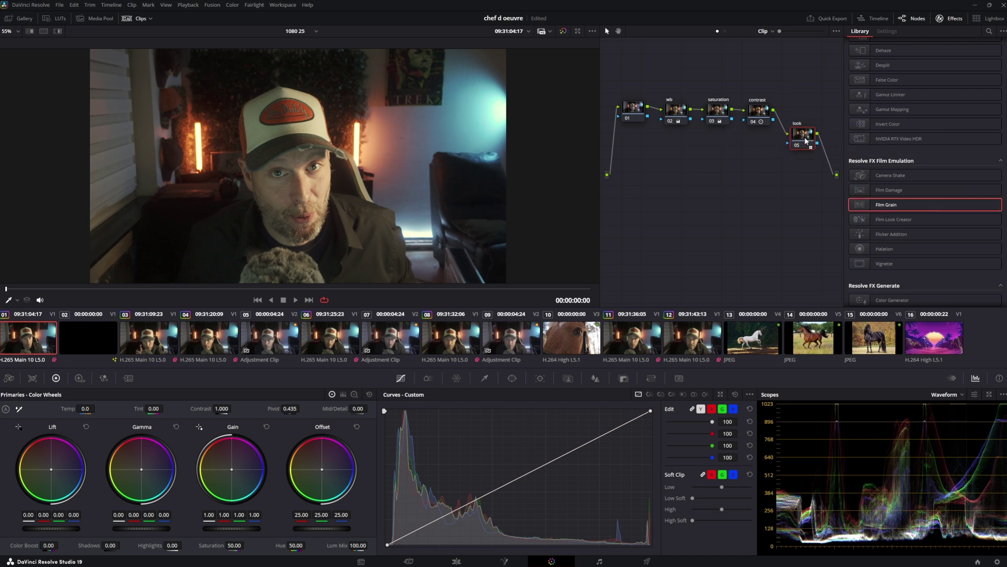
left_click(958, 56)
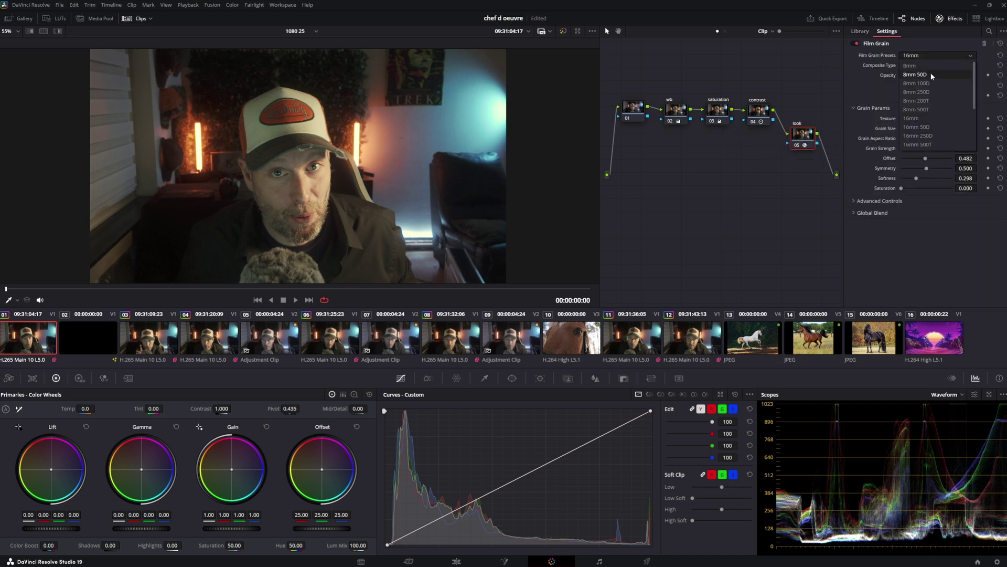
left_click(934, 68)
left_click(943, 54)
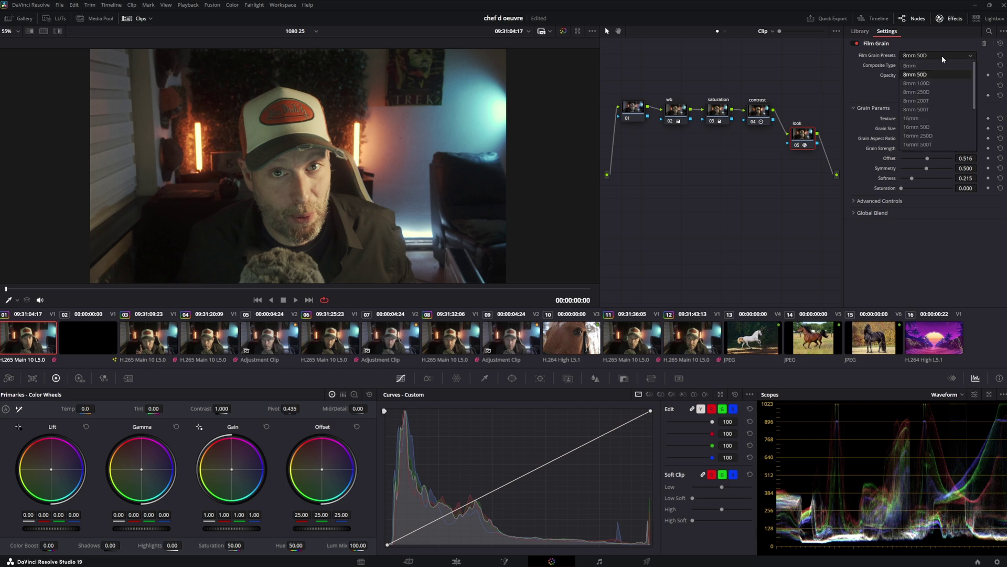
left_click(936, 109)
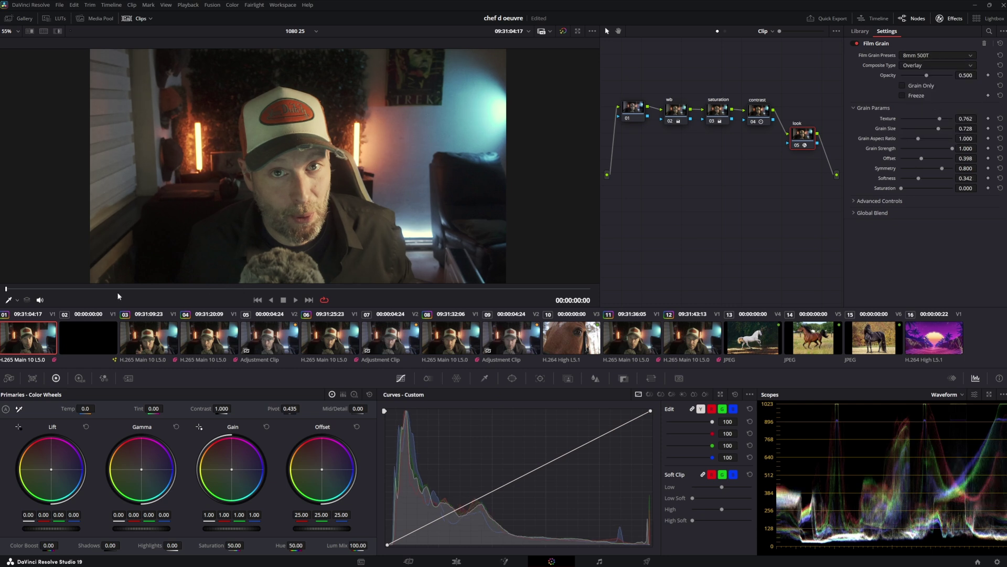
left_click(40, 291)
left_click_drag(45, 295, 105, 292)
Step: Remove the film grain from the look node, try a Vignette effect on it, and undo the vignette
left_click(984, 44)
left_click_drag(884, 263, 806, 138)
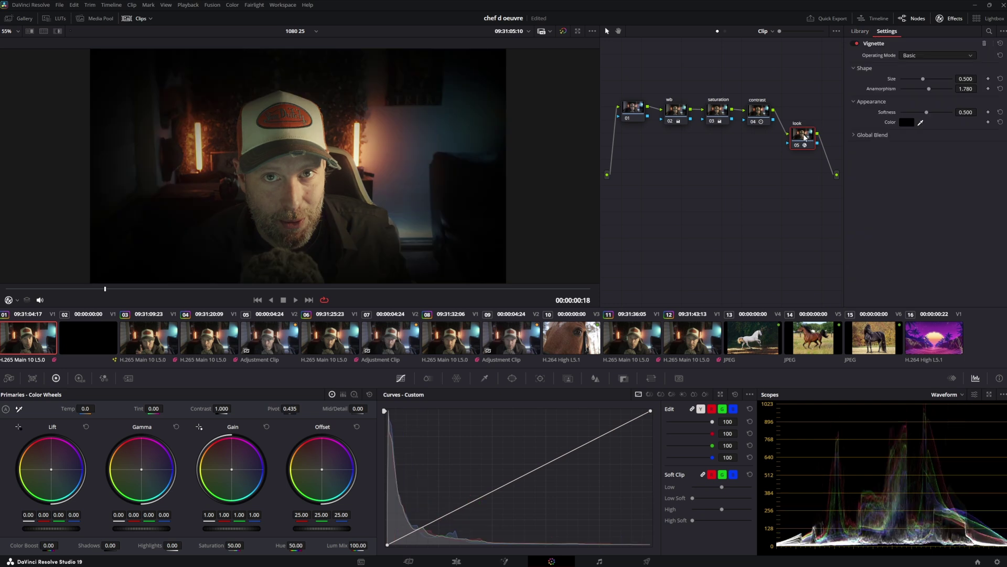
key("ctrl+z")
Step: Apply the Dehancer Pro 7.2.1 film emulation to the look node and check the grade on clips 03, 04 and 06
scroll(954, 149, "down", 20)
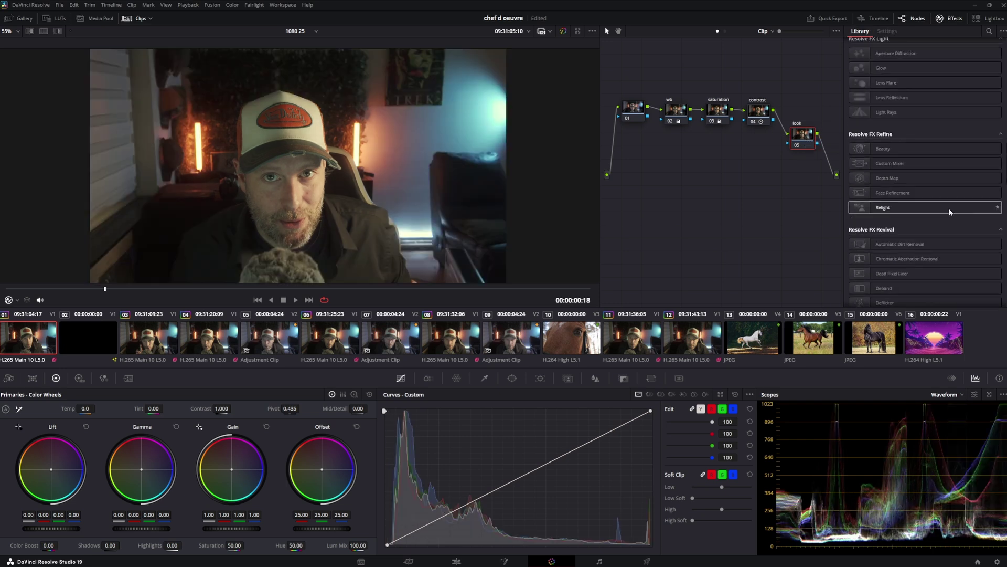
scroll(946, 217, "down", 5)
left_click_drag(923, 290, 803, 135)
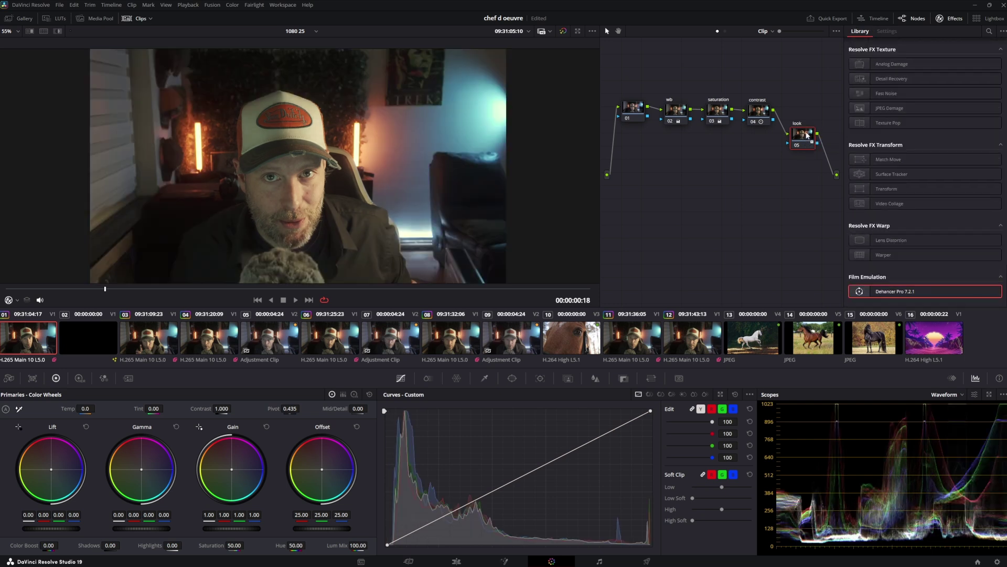
left_click(145, 346)
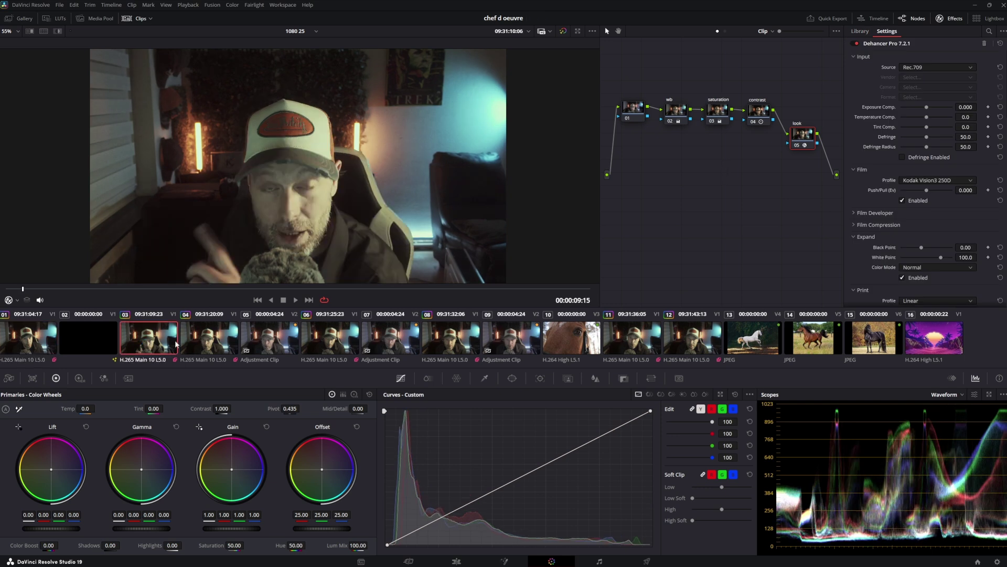
left_click(215, 346)
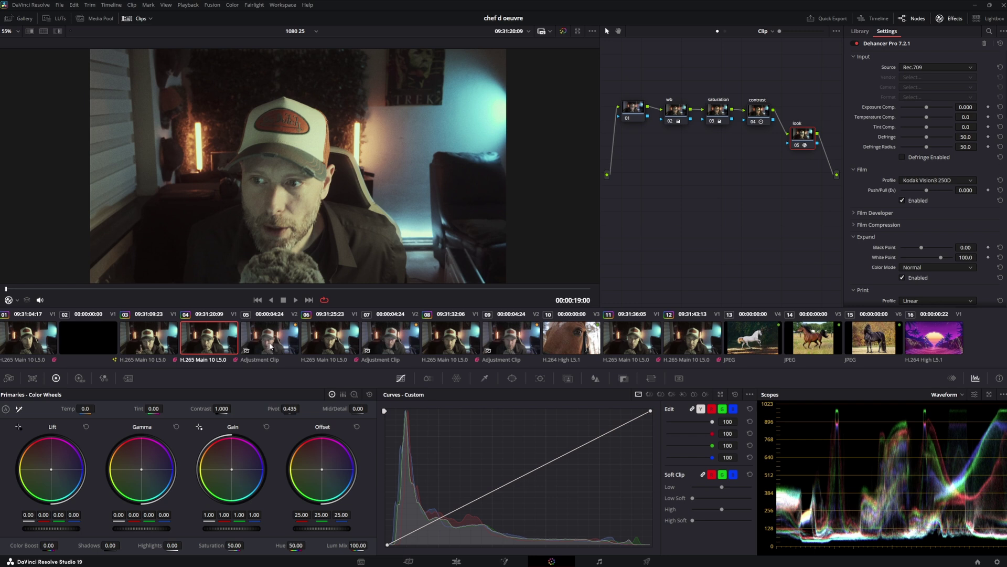
left_click(326, 343)
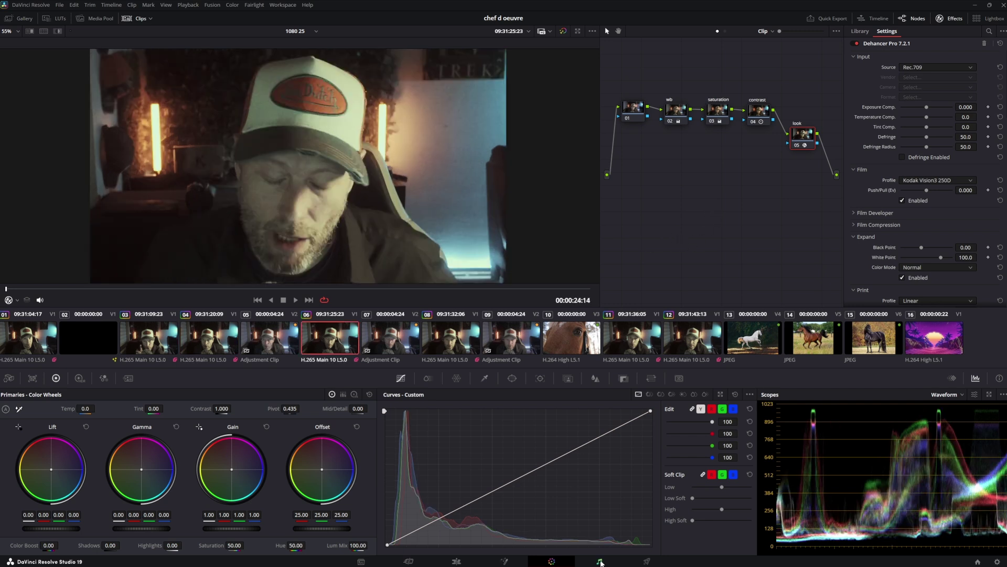
Step: In Fairlight, enlarge the Audio 1 track, change its track type to mono, and play the speech around 16 seconds
left_click(600, 562)
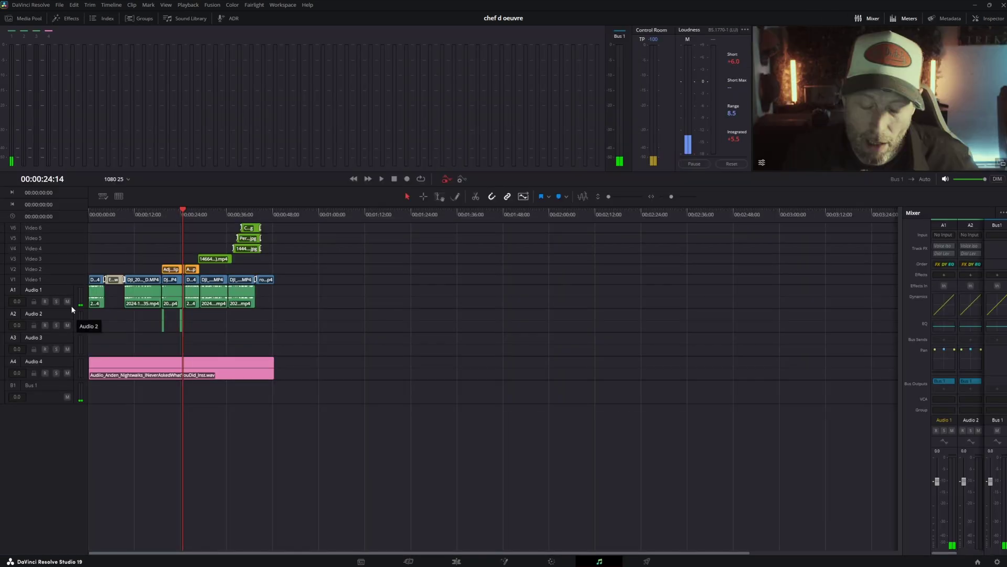
left_click_drag(65, 308, 66, 362)
left_click(676, 197)
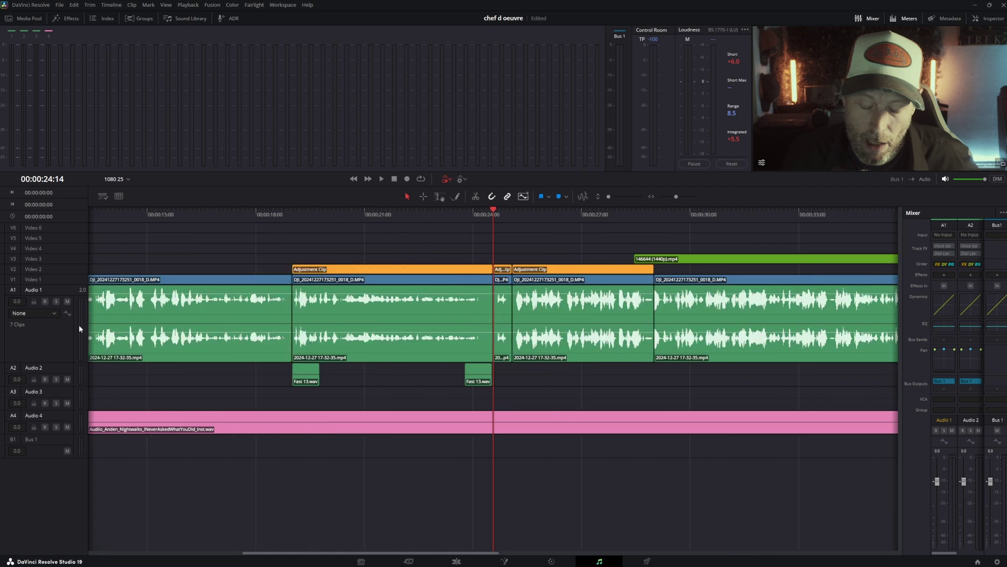
left_click(65, 344)
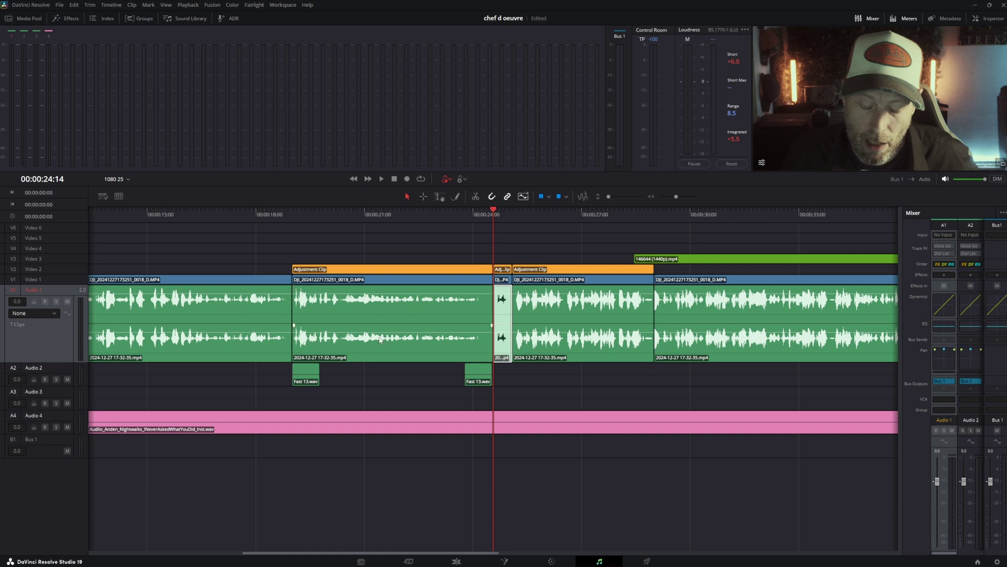
right_click(63, 334)
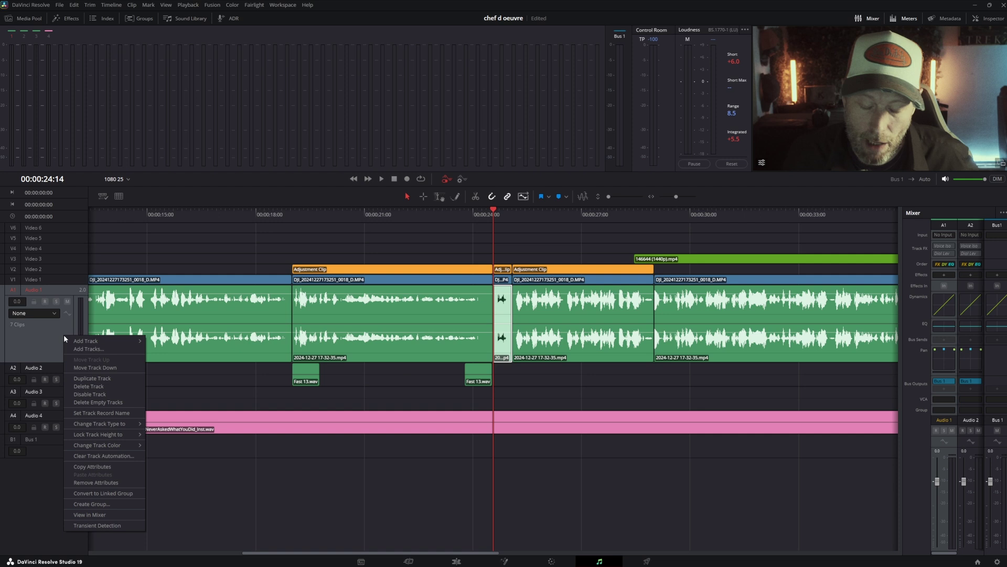
mouse_move(125, 425)
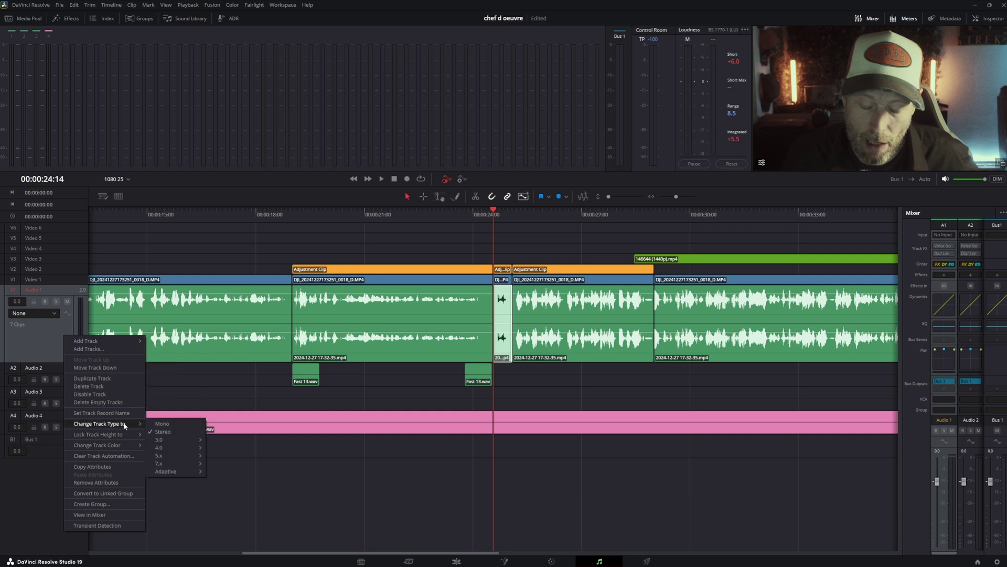
left_click(175, 424)
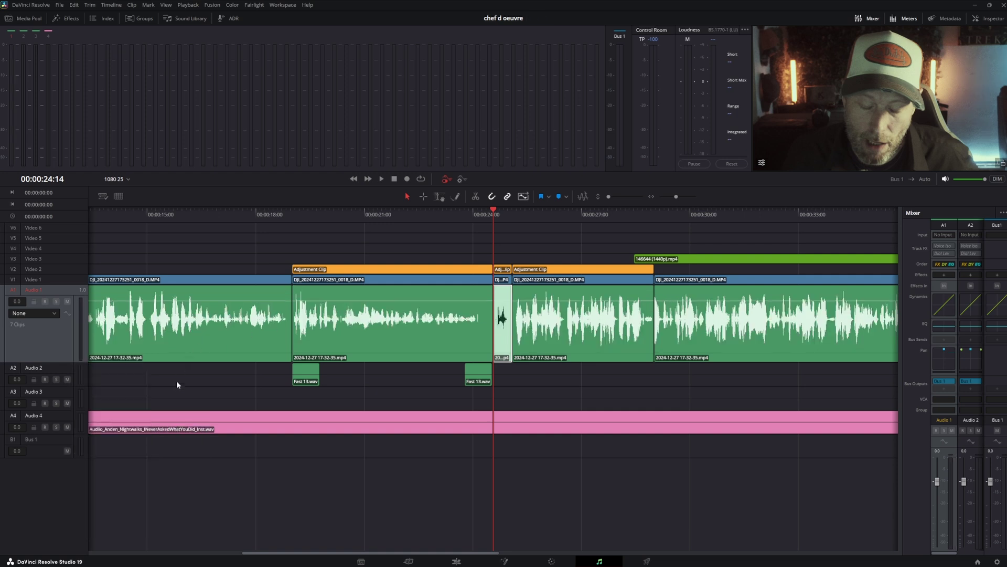
left_click(195, 335)
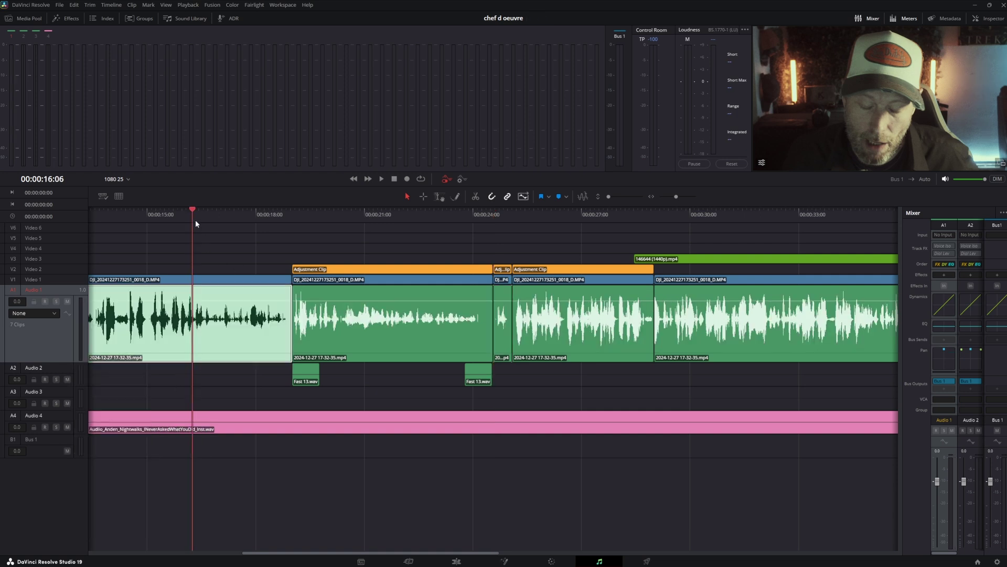
key("space")
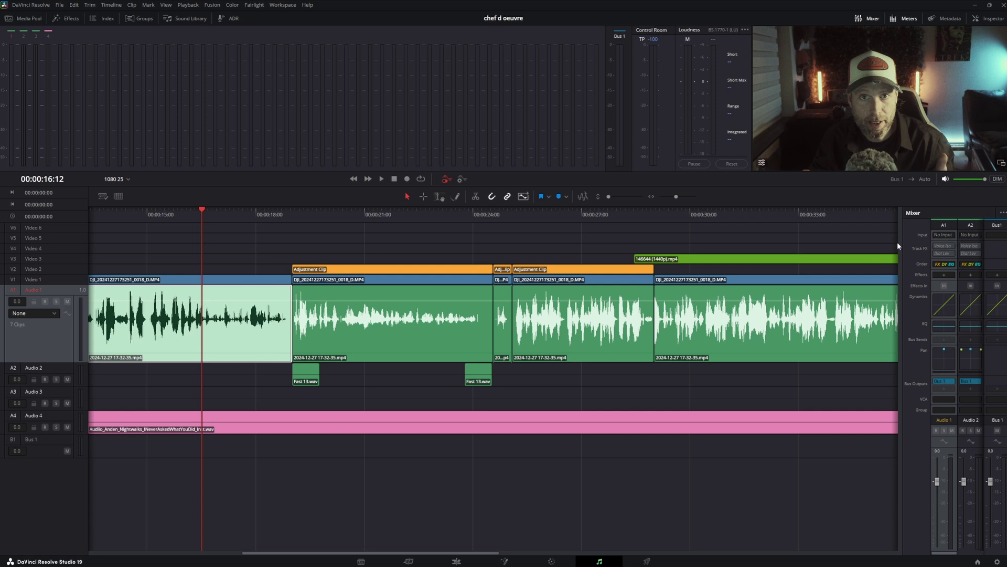
Step: Widen the mixer to show all audio tracks and add Noise Reduction to Audio 1 in Auto Speech Mode
left_click_drag(901, 243, 819, 251)
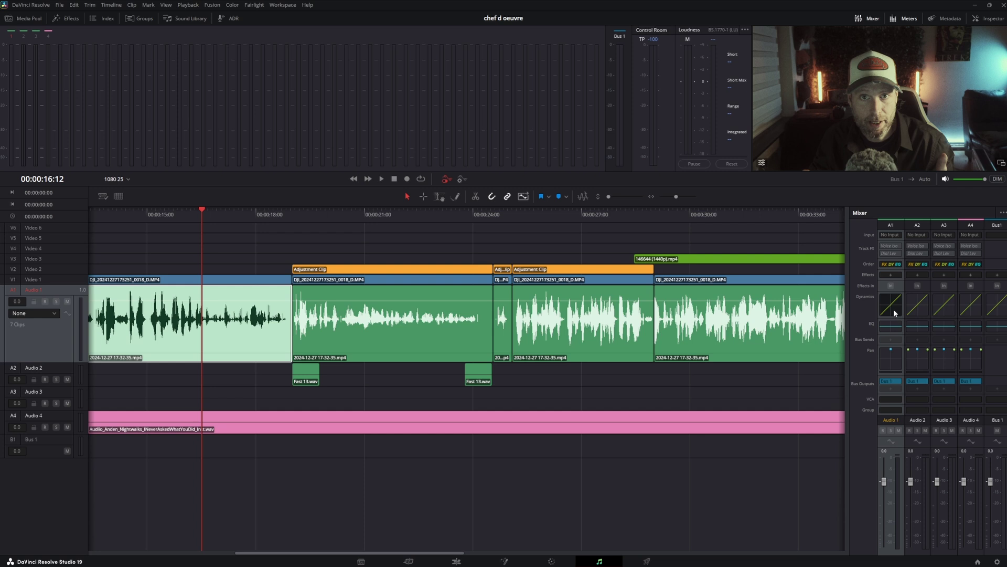
left_click(891, 275)
mouse_move(937, 364)
mouse_move(886, 362)
left_click(940, 376)
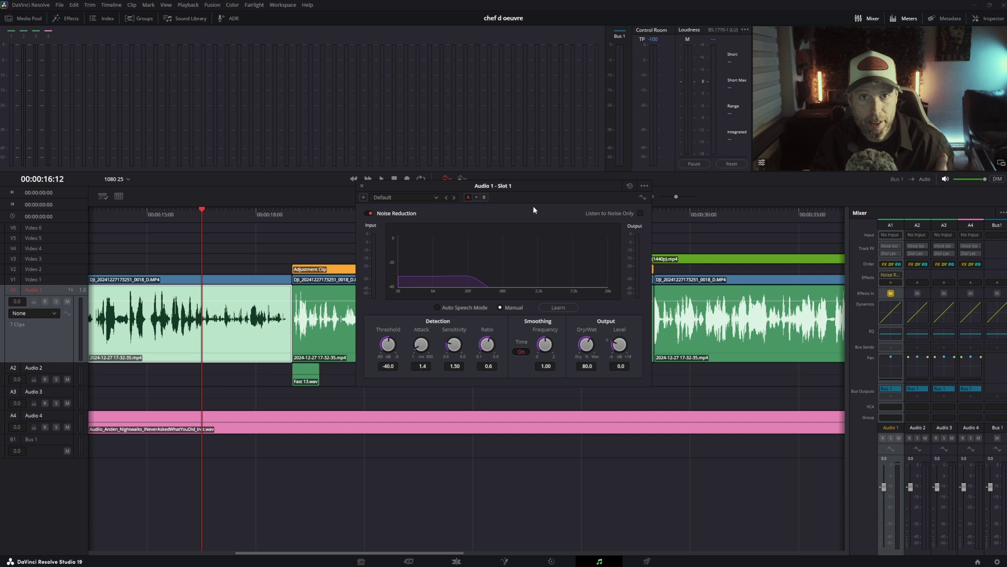
left_click(438, 307)
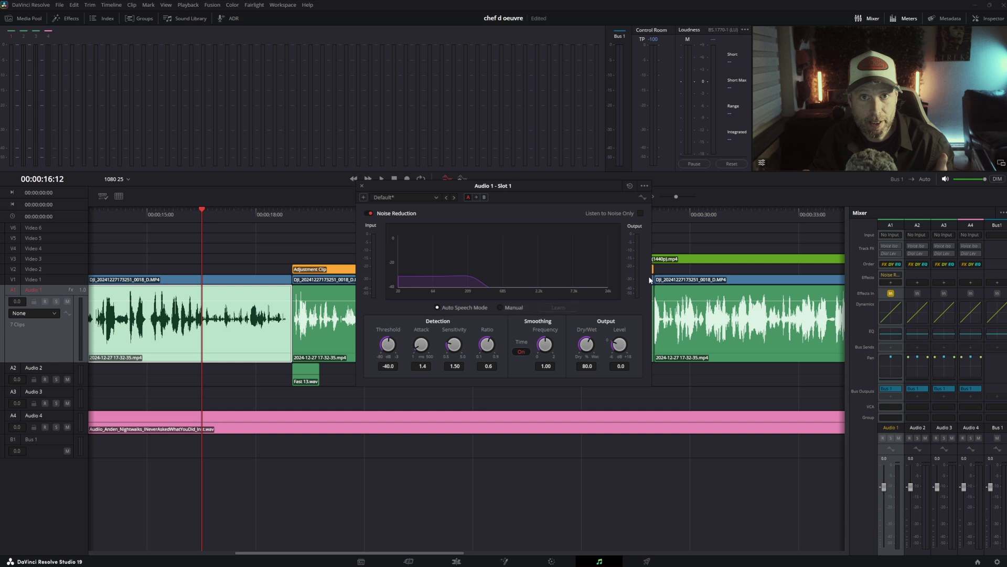
left_click(362, 185)
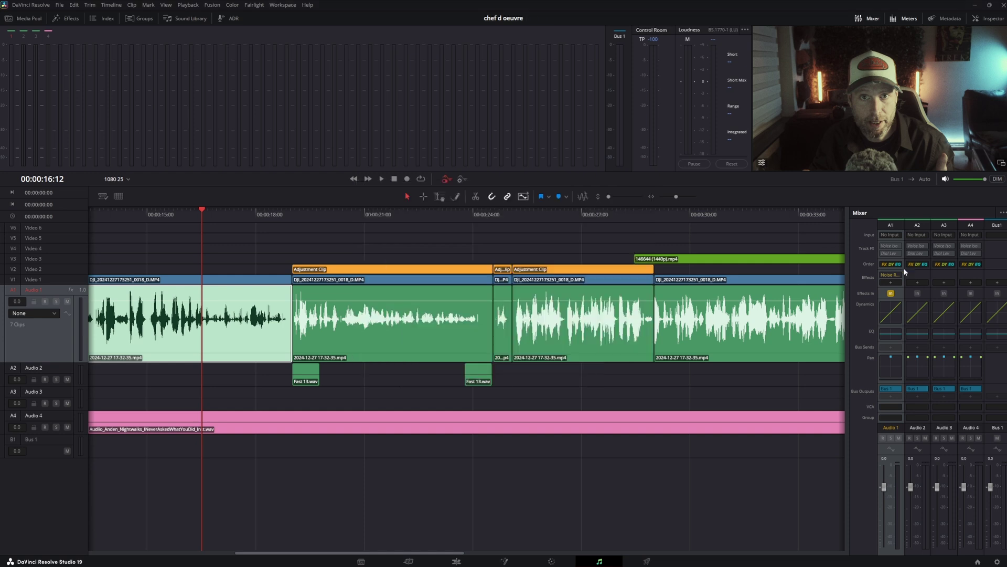
Step: Enable Bands 1 and 6 in the Audio 1 equalizer and lower the Band 6 high-cut frequency
left_click(890, 333)
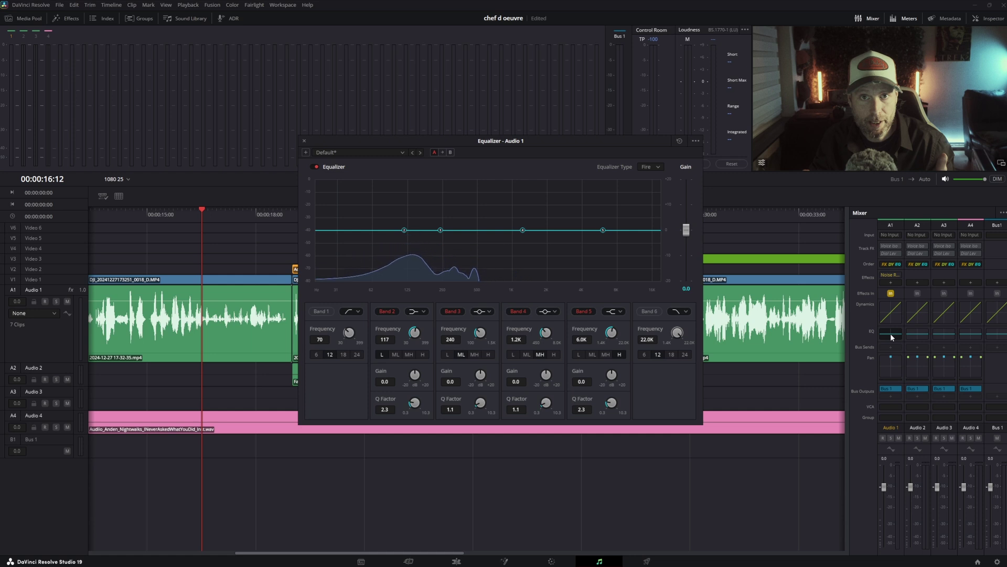
left_click(318, 312)
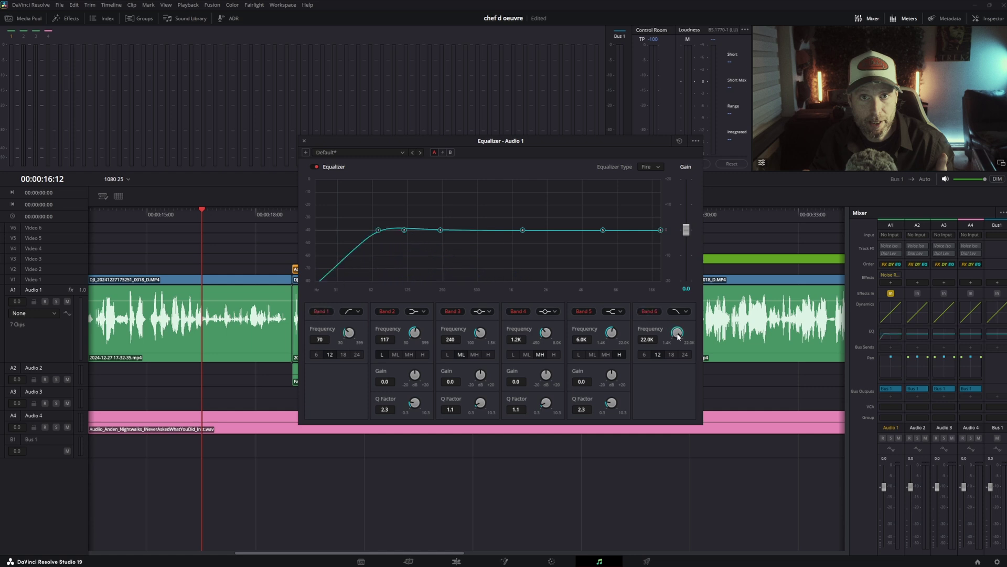
left_click_drag(677, 335, 649, 337)
left_click(388, 153)
key("Escape")
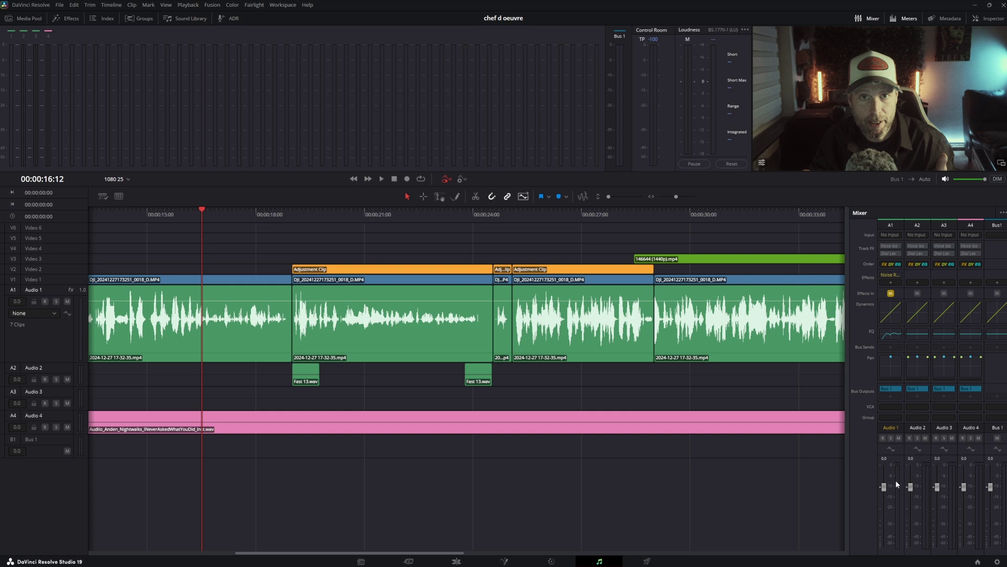
Step: Enable the limiter in the Audio 1 dynamics and set its threshold to -10.2 dB while playing the speech
key("space")
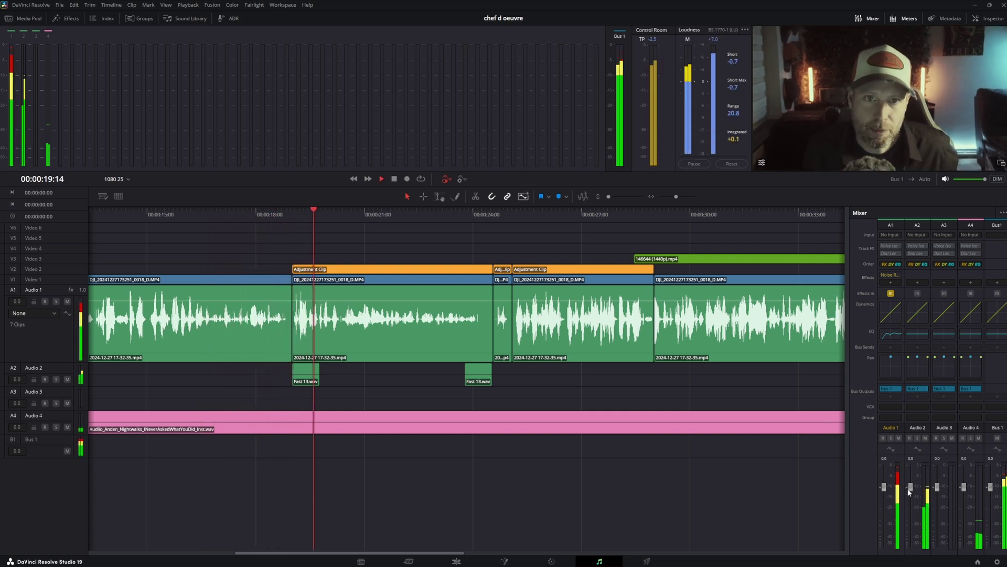
key("space")
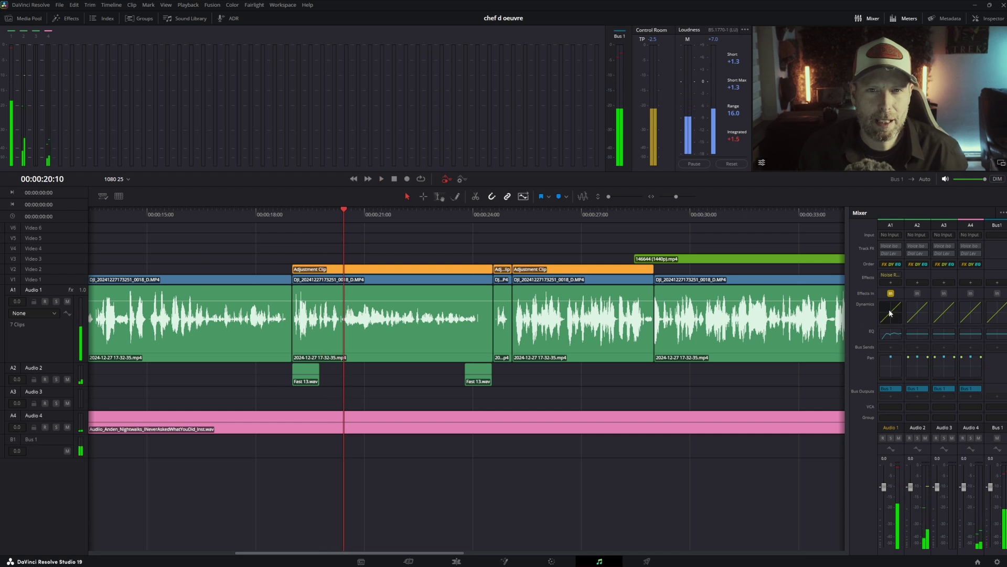
double_click(895, 315)
left_click(616, 308)
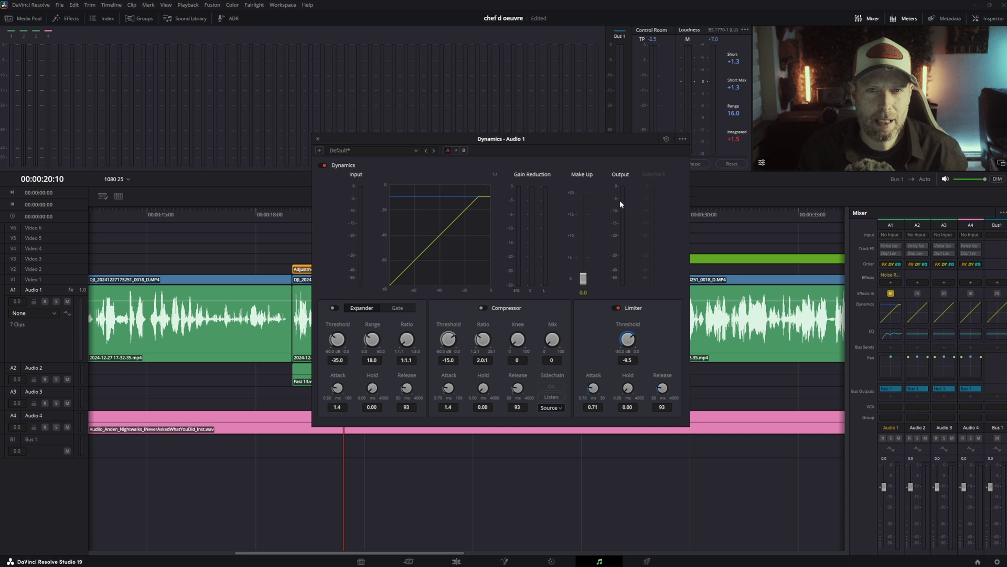
key("space")
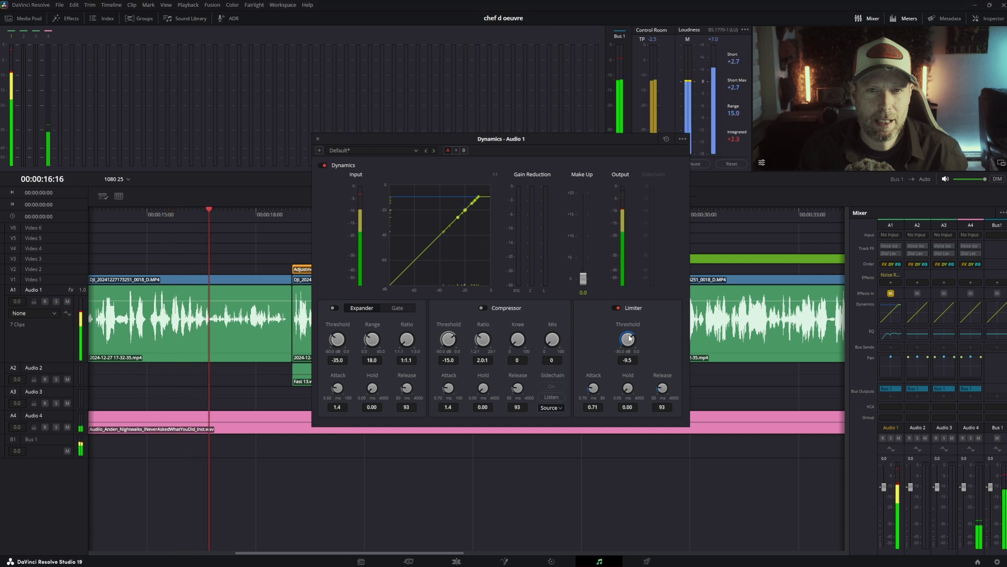
left_click_drag(627, 338, 628, 337)
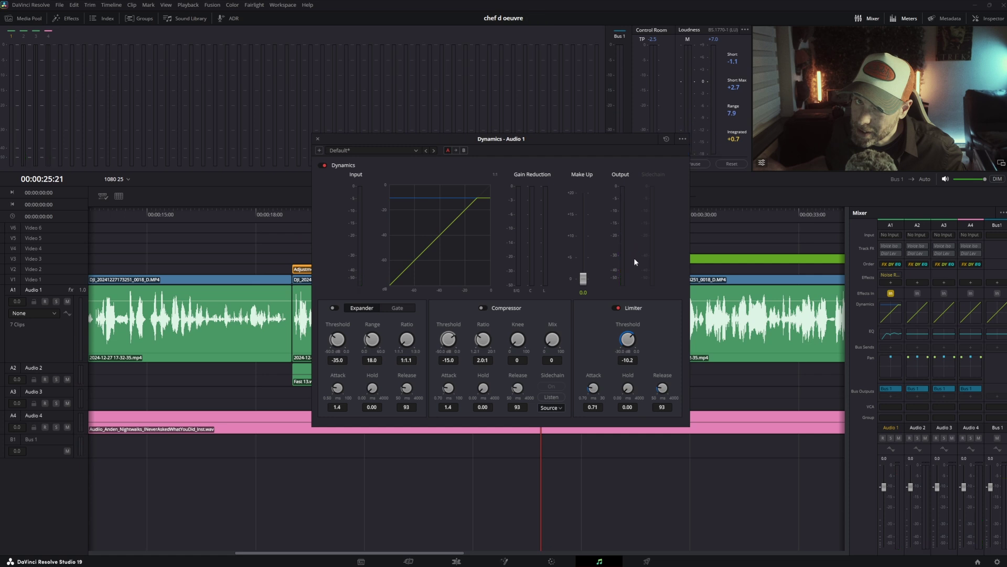
Step: Close the Audio 1 dynamics, mute Audio 2, Audio 3 and Audio 4, and play the processed voice alone around 15 seconds
left_click(318, 138)
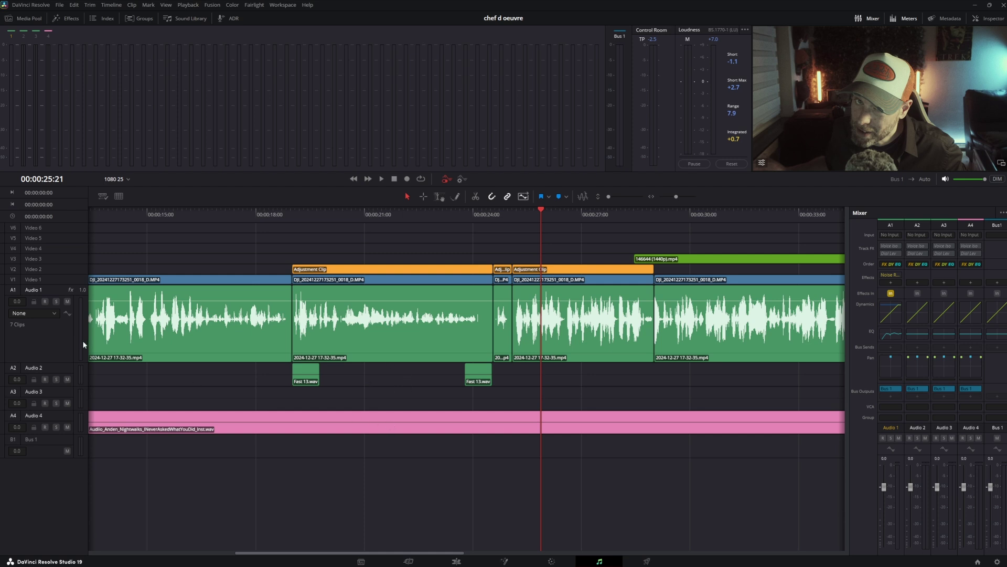
left_click(67, 379)
left_click(67, 403)
left_click(67, 426)
left_click(67, 451)
left_click(116, 212)
key("space")
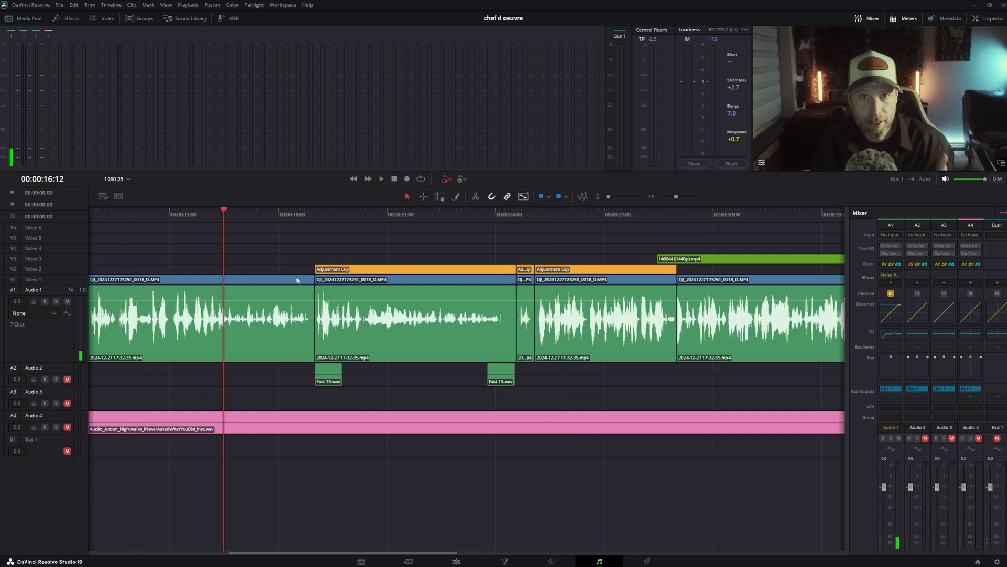
left_click(67, 451)
left_click(131, 212)
key("space")
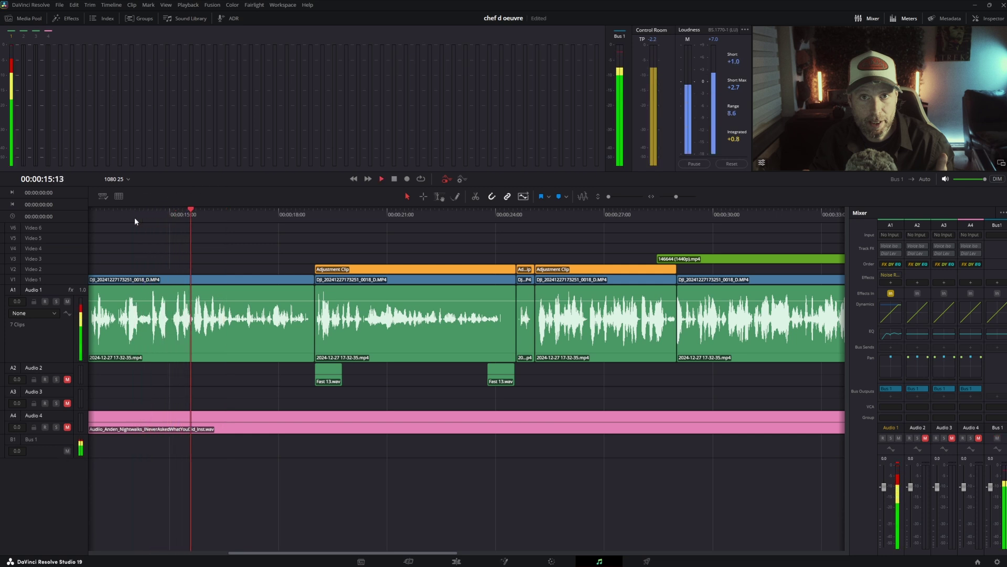
key("space")
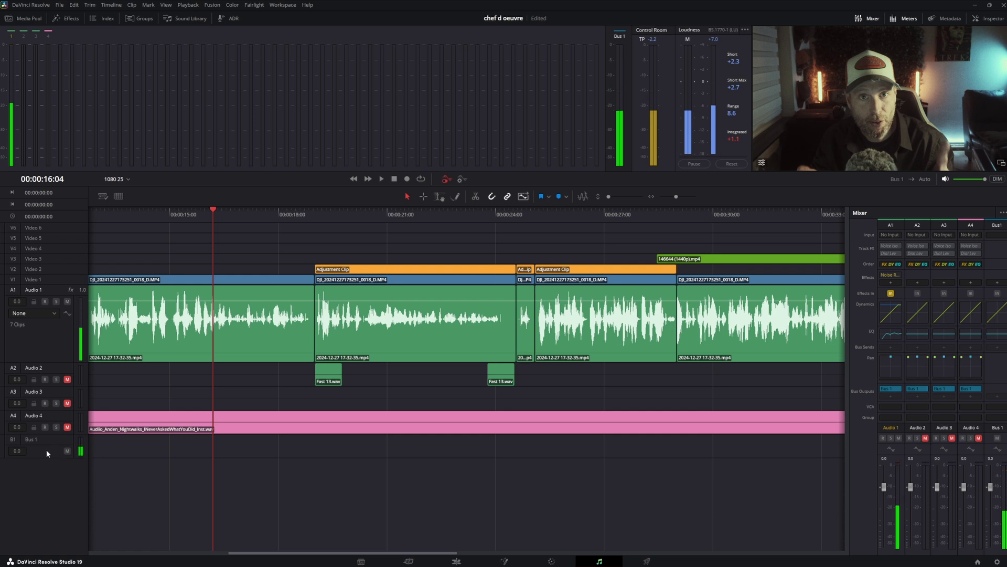
Step: Unmute Audio 4, Audio 3 and Audio 2 and save the project
key("ctrl+s")
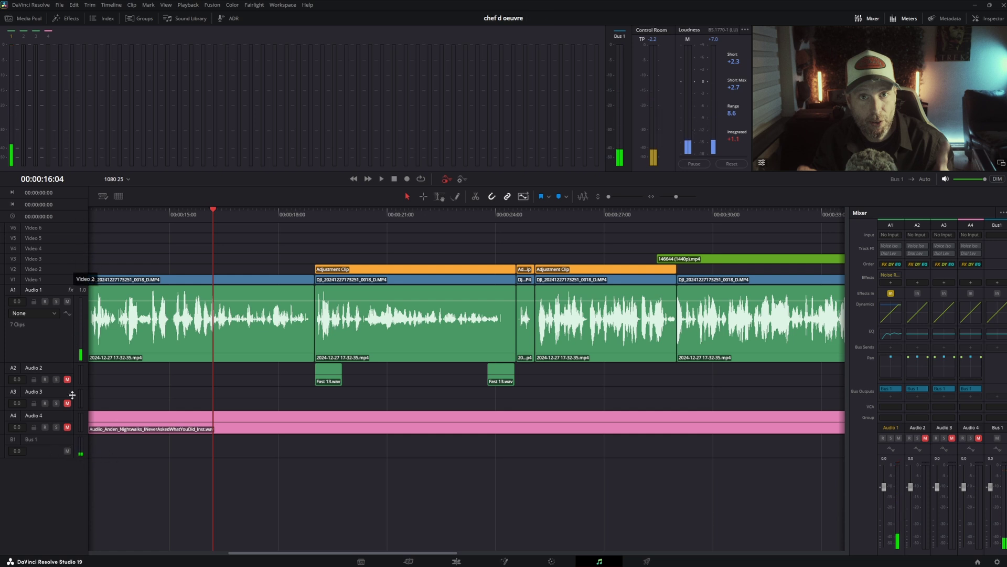
left_click(67, 427)
left_click(67, 403)
left_click(67, 379)
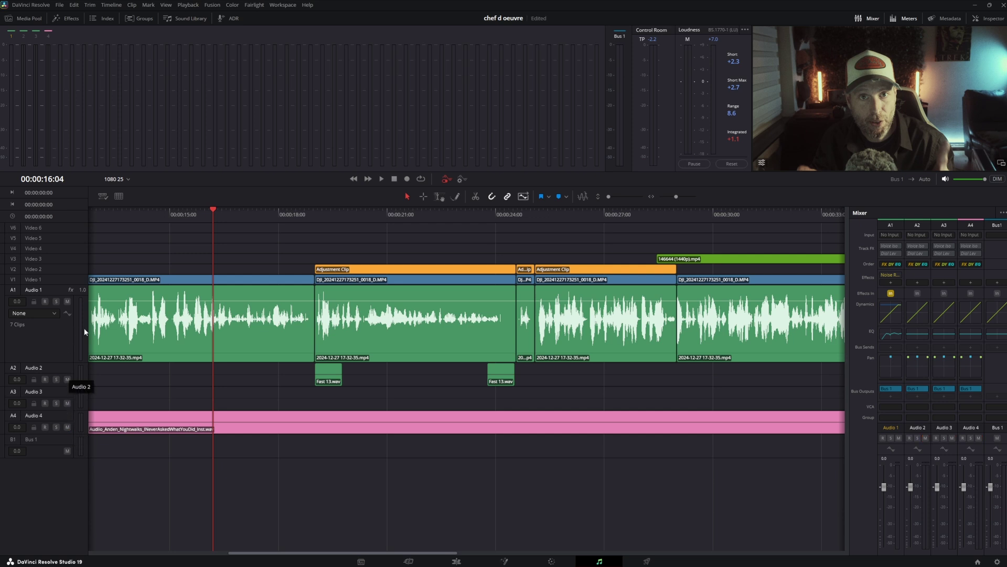
key("ctrl+s")
Step: On the Deliver page, go through the H.264 Master, HyperDeck, H.265 Master and YouTube presets and return to Custom Export
left_click(648, 562)
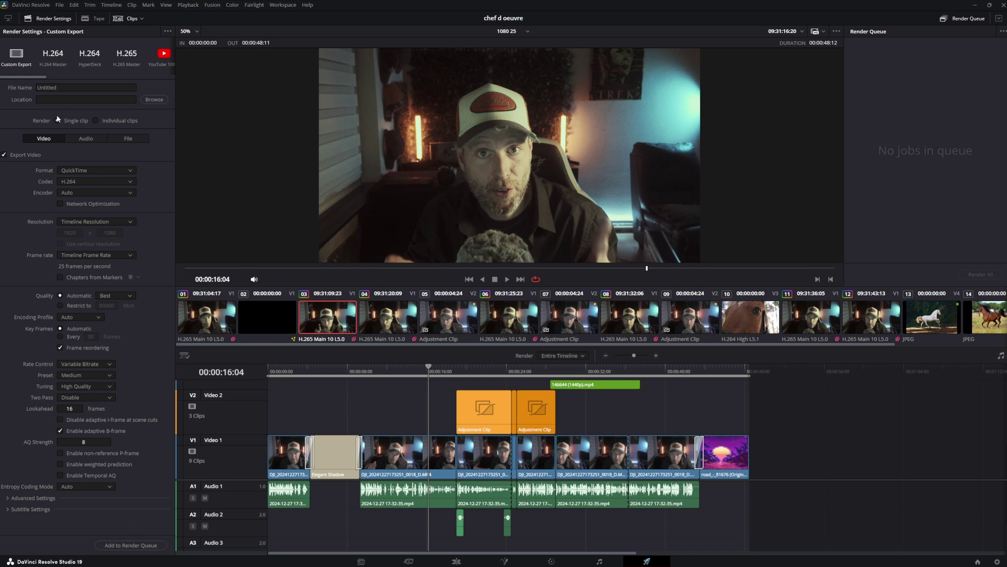
left_click(54, 57)
left_click(90, 58)
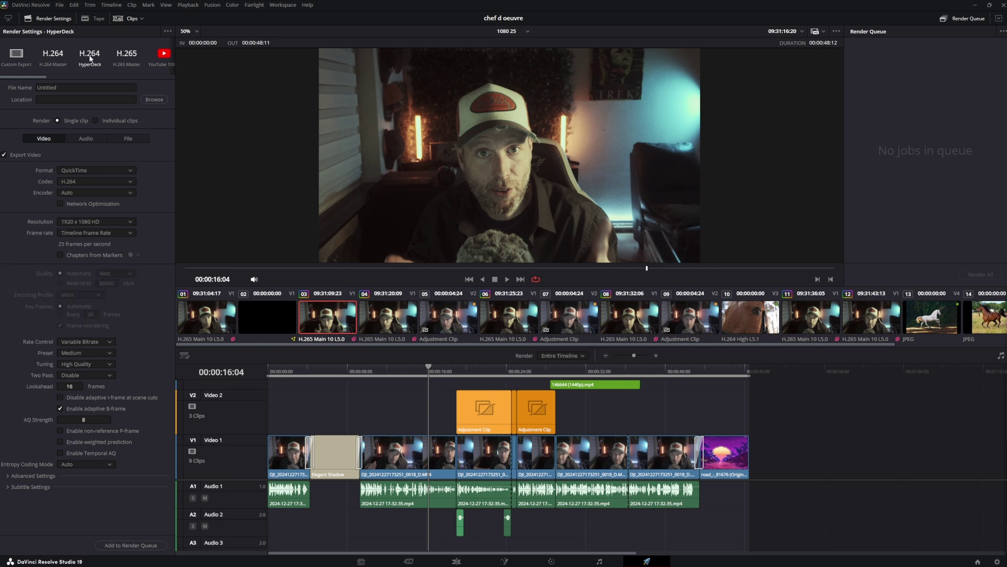
left_click(125, 58)
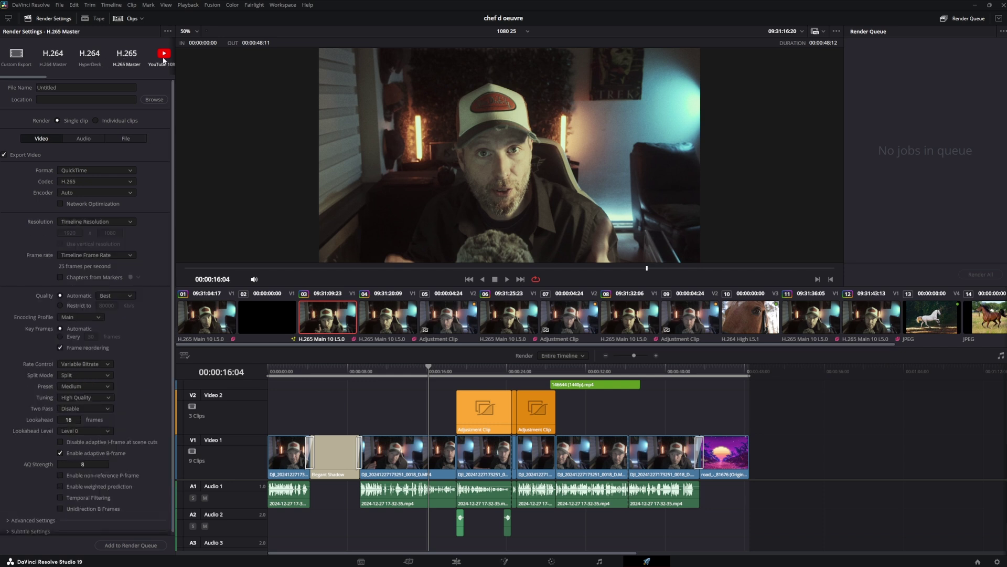
left_click(163, 59)
mouse_move(26, 77)
left_mouse_down()
mouse_move(155, 88)
mouse_move(31, 89)
left_mouse_up()
left_click(15, 54)
Step: Name the export file "un titre" and set its save location to the Desktop
left_click(82, 87)
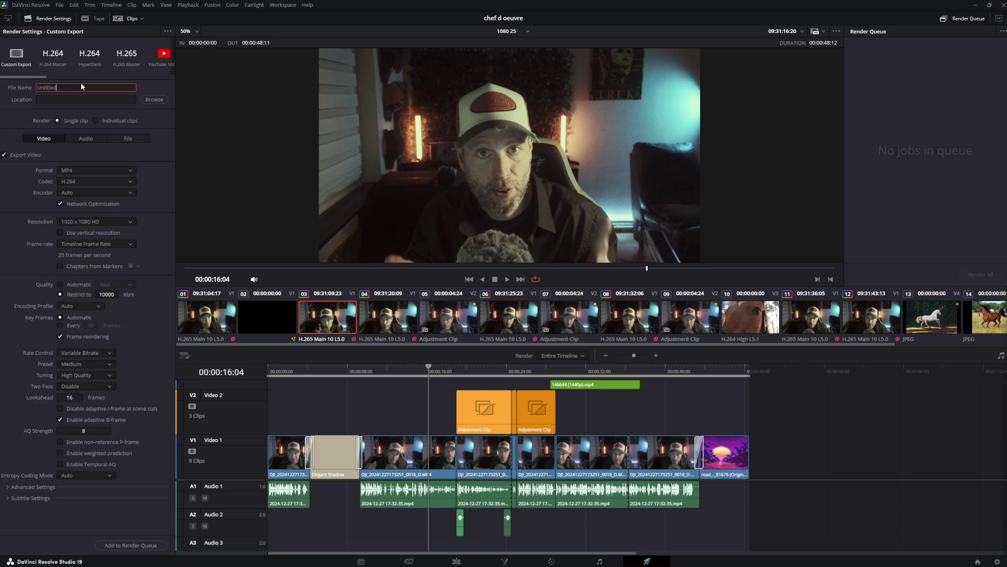
left_click(151, 99)
left_click(711, 520)
left_click(521, 306)
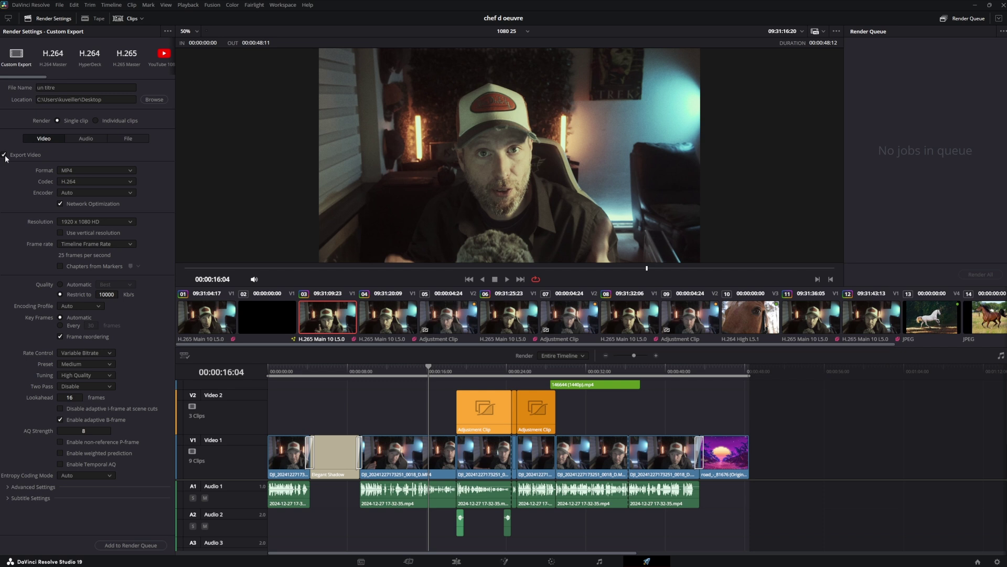
Step: Keep MP4 as the export format and set the video quality to Automatic with the Best level
left_click(105, 171)
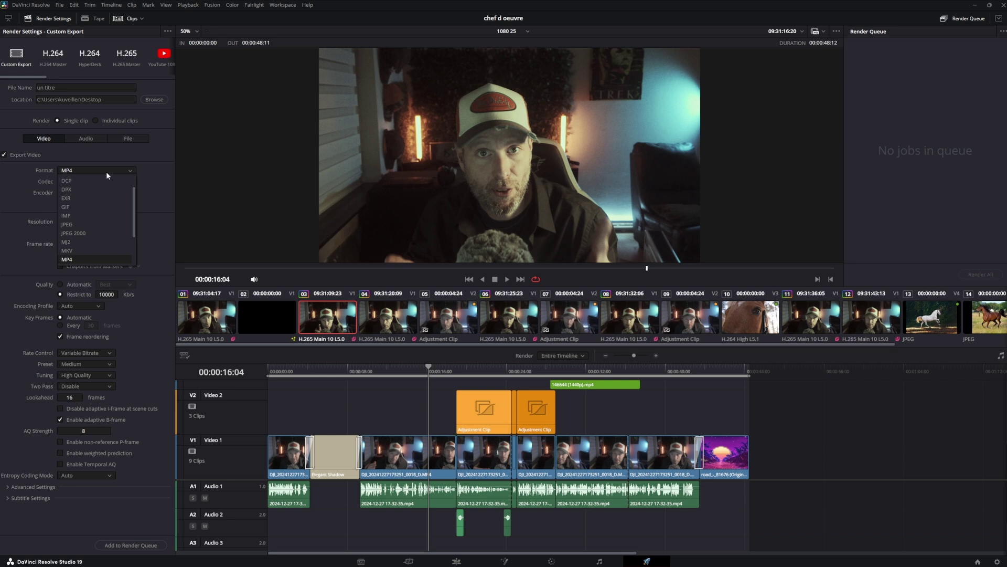
left_click(160, 176)
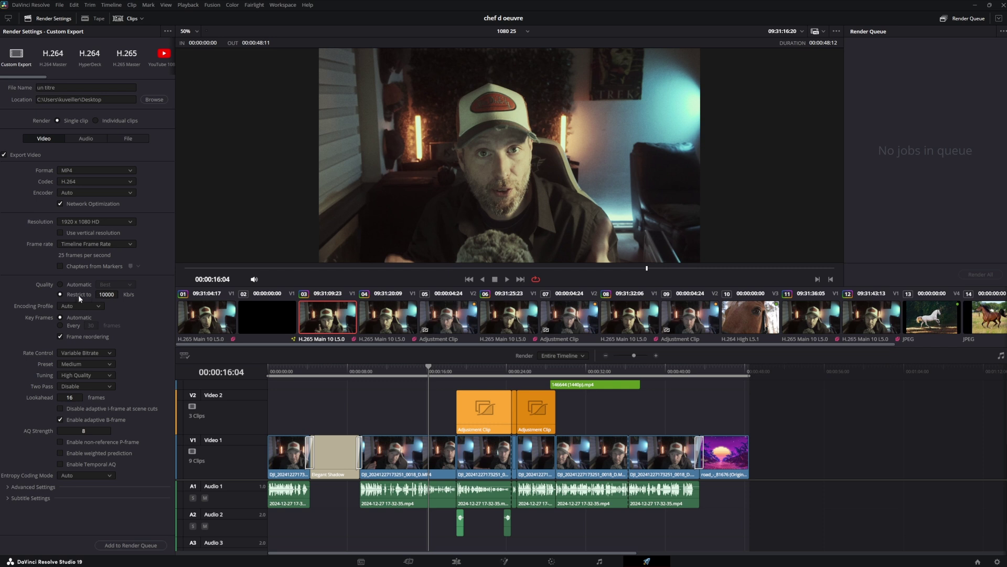
left_click(61, 284)
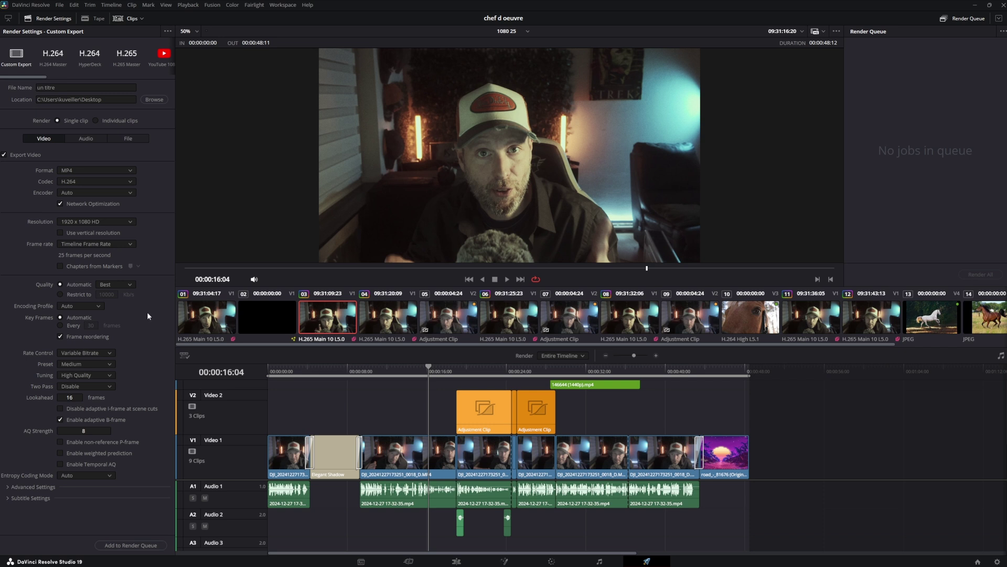
Step: Add the export as a job to the render queue and start rendering it
left_click(134, 545)
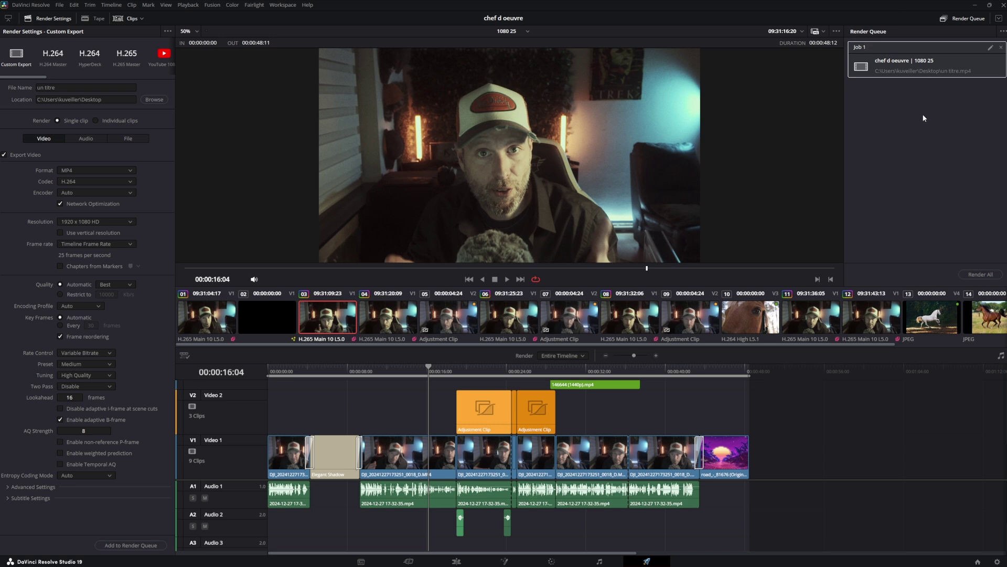
left_click(979, 275)
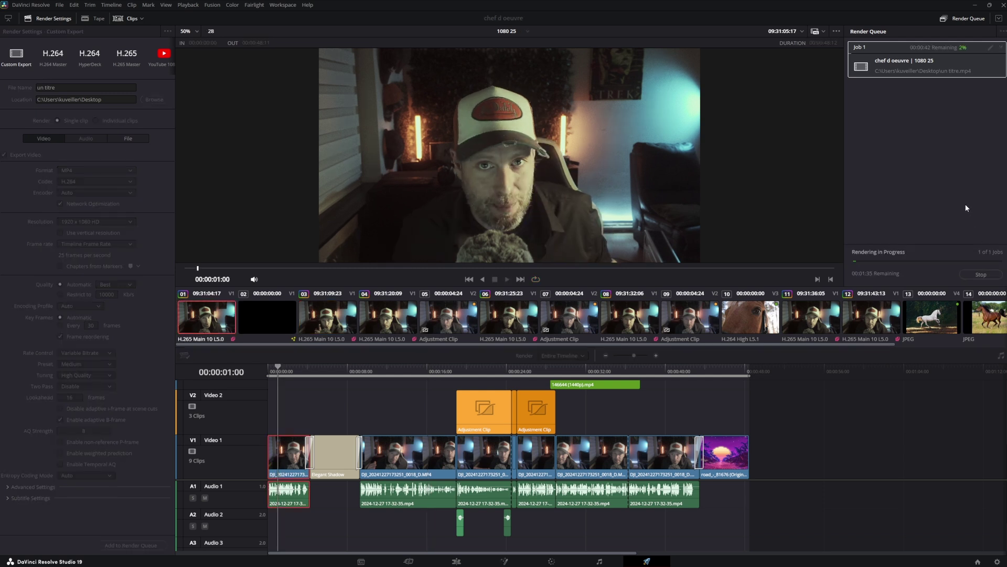